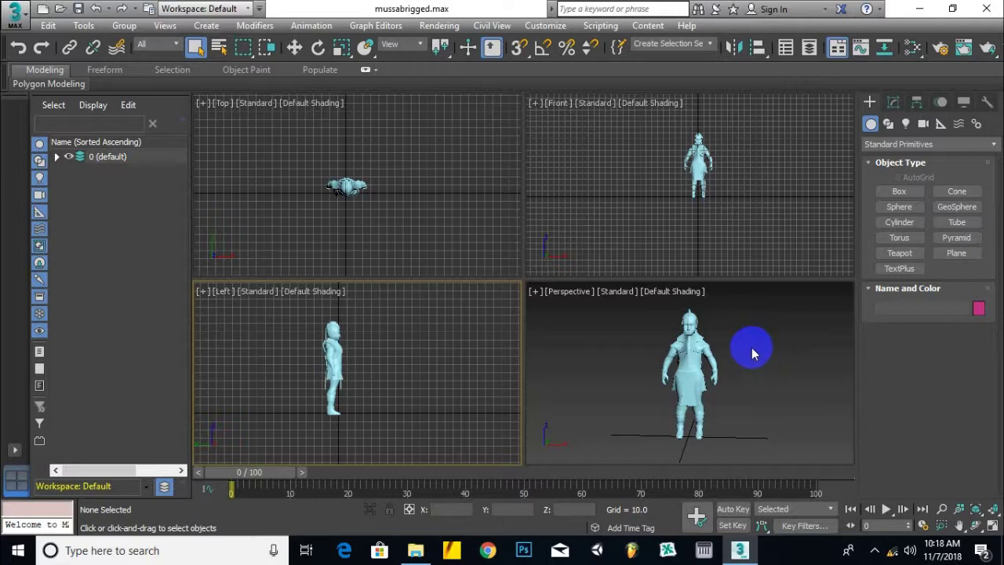
Step: Maximise the Perspective viewport and examine the character model's face, torso and full figure
key(alt+w)
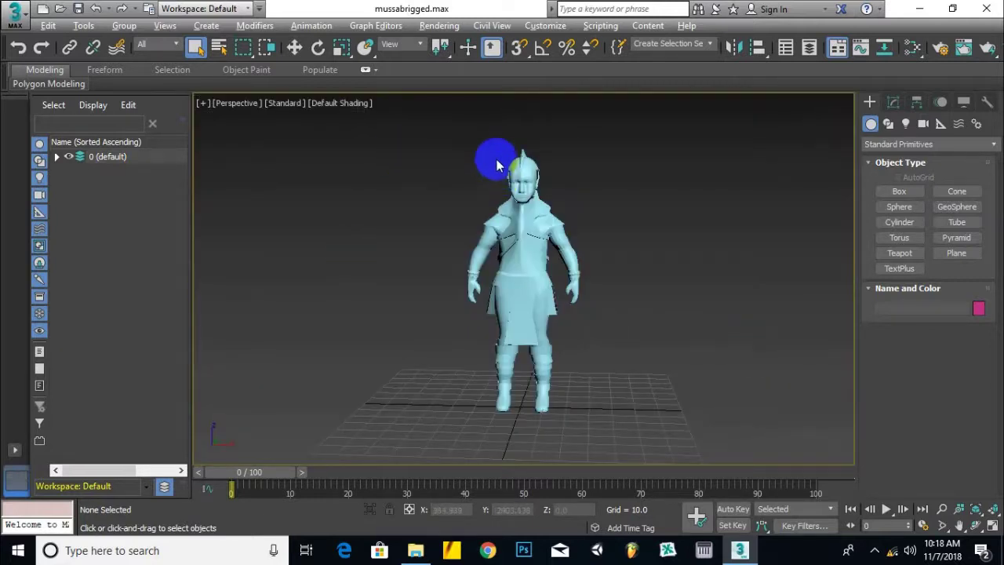
scroll(525, 160, up, 4)
scroll(525, 160, up, 2)
scroll(526, 251, up, 3)
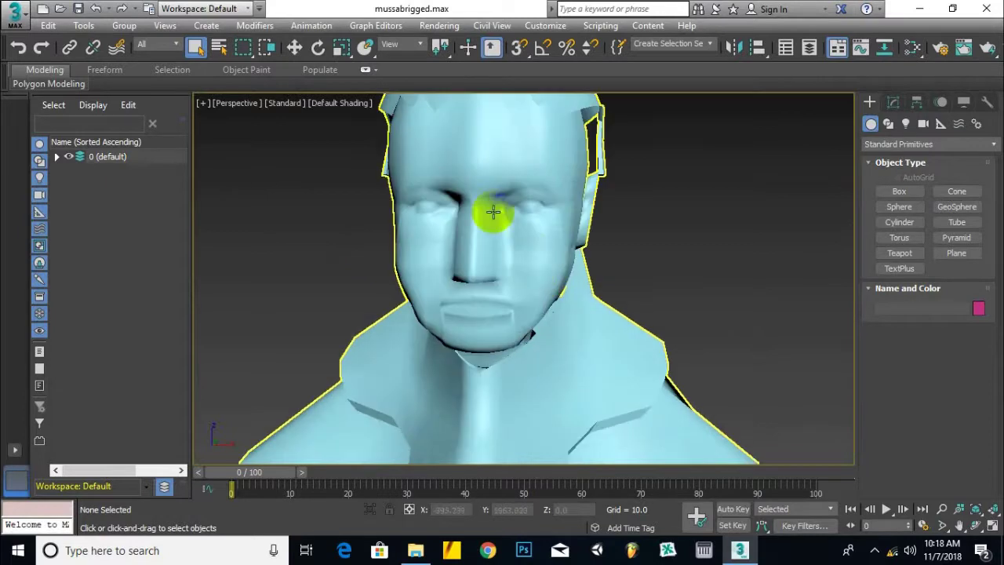
scroll(570, 254, down, 4)
alt+middle_drag(478, 302, 461, 327)
middle_drag(455, 282, 450, 223)
scroll(464, 295, down, 2)
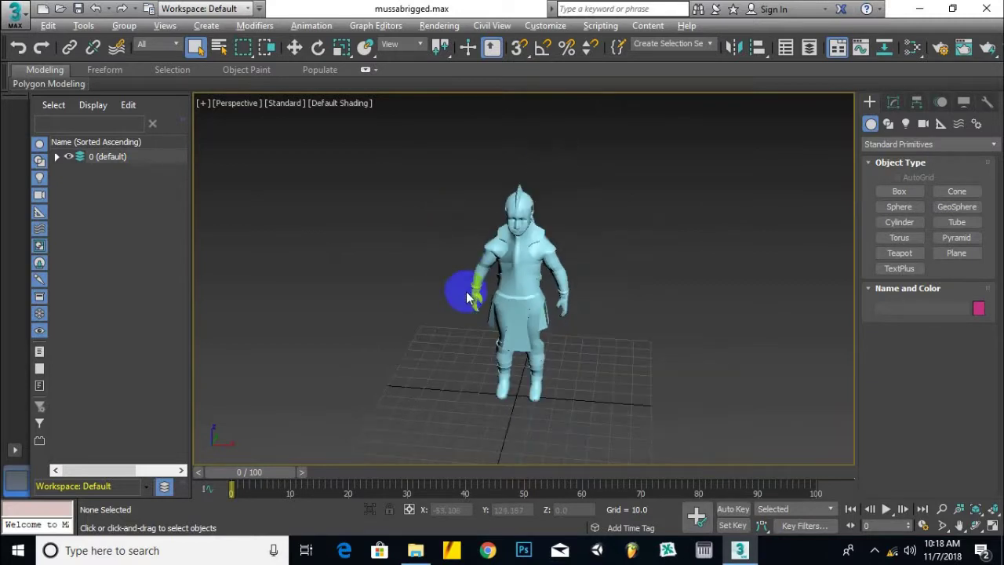
scroll(466, 292, up, 2)
mouse_move(575, 168)
alt+middle_down()
mouse_move(574, 150)
mouse_move(589, 173)
mouse_move(578, 156)
alt+middle_up()
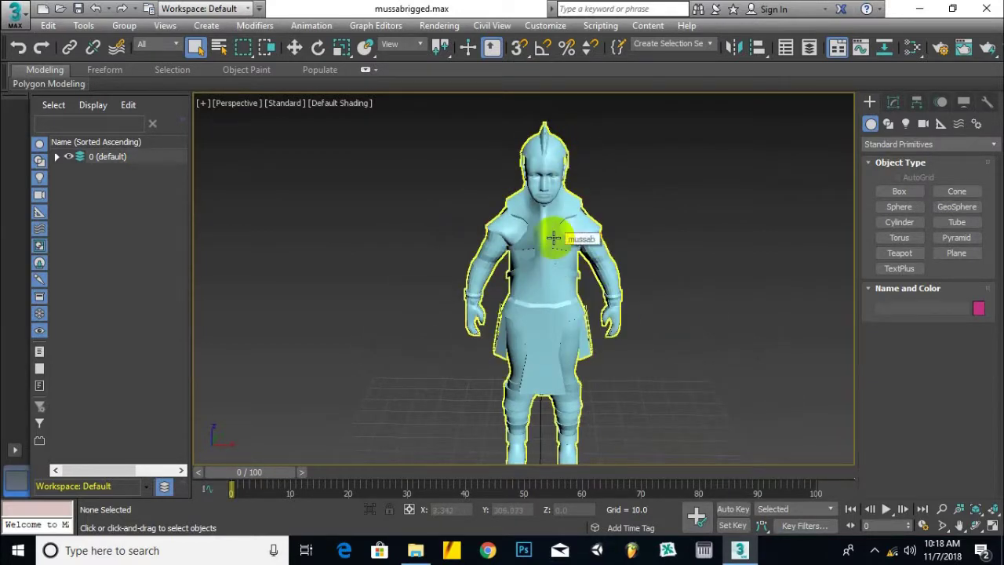
scroll(554, 237, down, 3)
middle_drag(624, 237, 654, 241)
mouse_move(599, 205)
alt+middle_down()
mouse_move(560, 197)
mouse_move(589, 195)
alt+middle_up()
scroll(591, 184, up, 3)
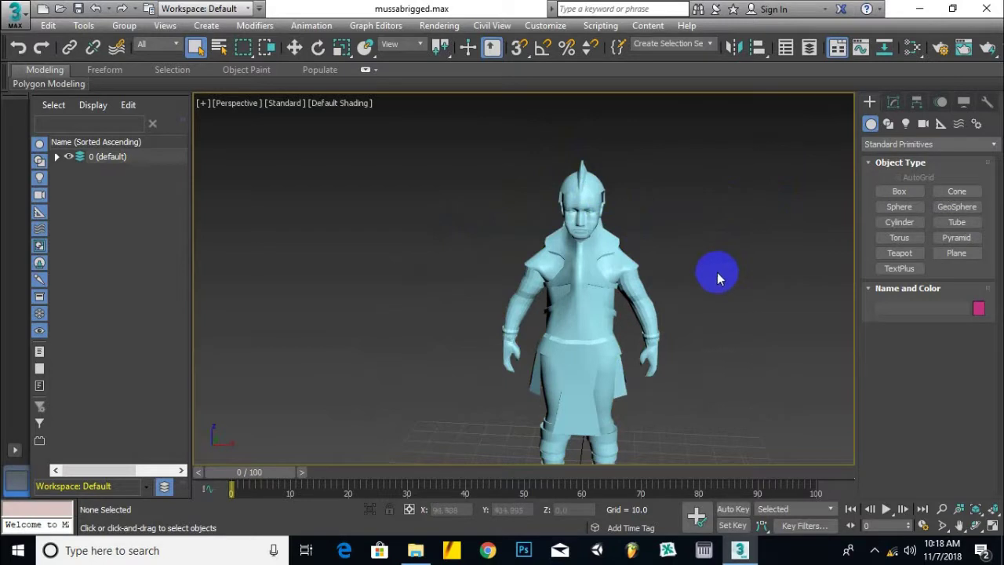
scroll(717, 272, down, 3)
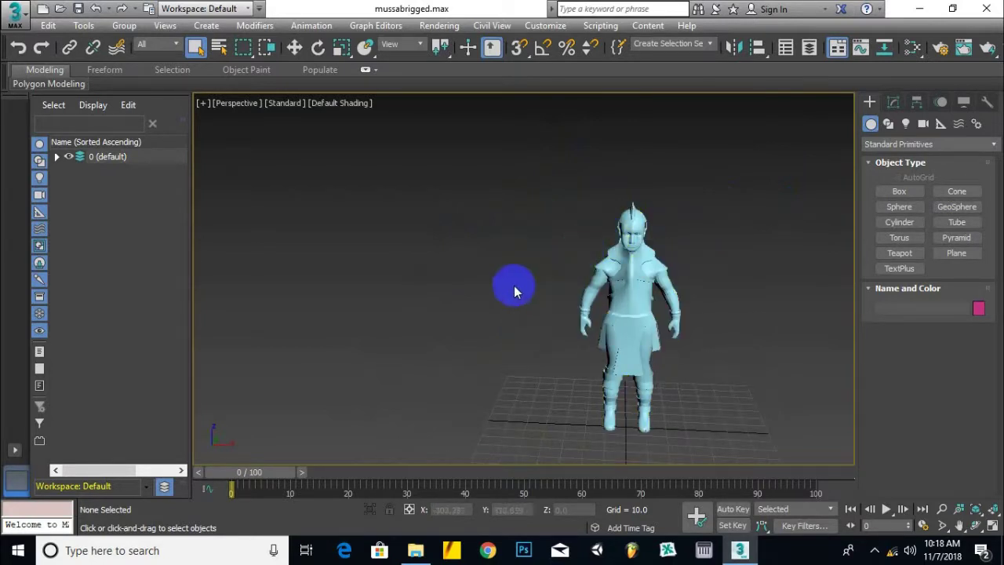
middle_drag(514, 285, 441, 274)
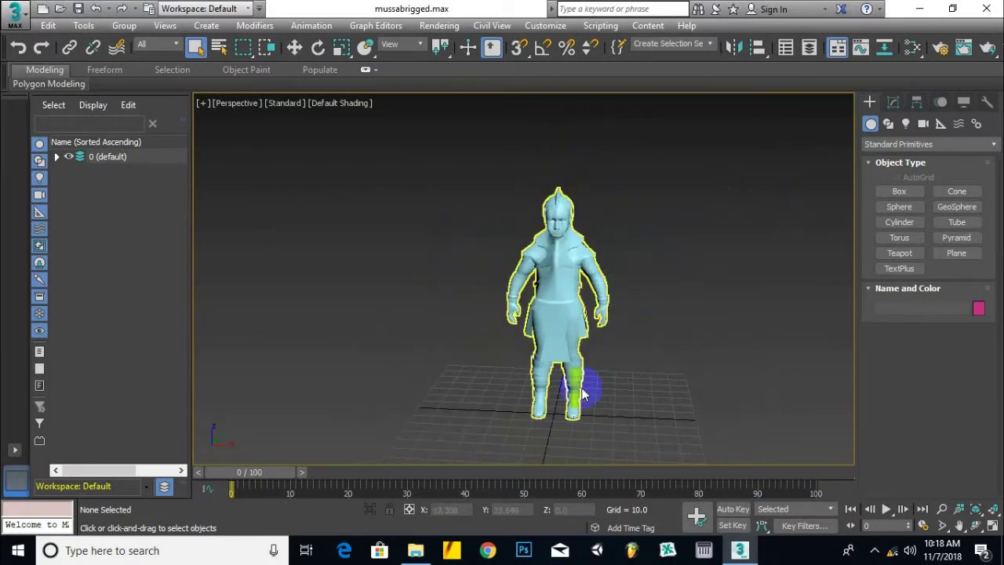
scroll(580, 292, up, 3)
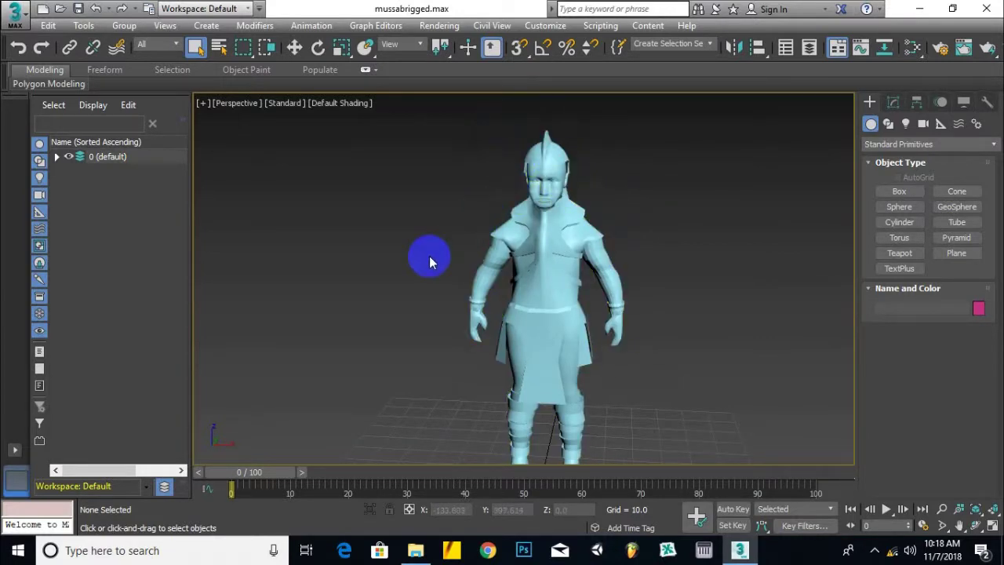
Step: Select the character mesh, inspect it up close and at full length, and clear the selection
click(551, 233)
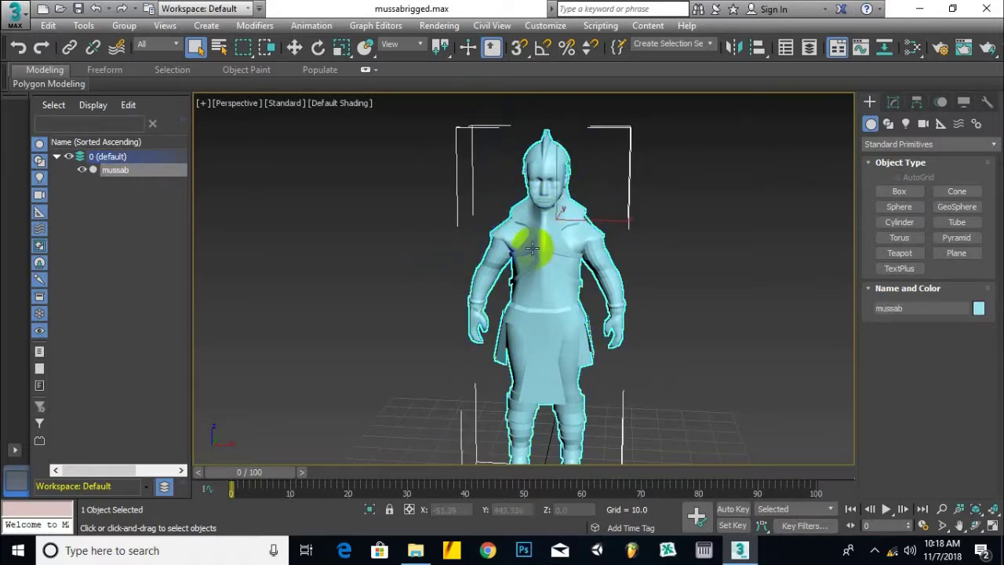
key(alt)
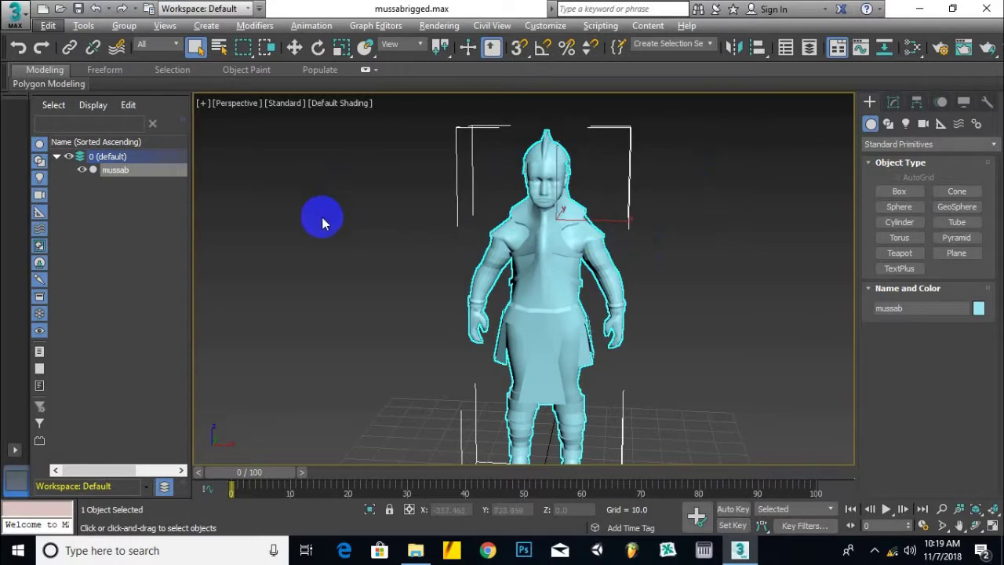
mouse_move(707, 307)
alt+middle_down()
mouse_move(617, 297)
mouse_move(701, 308)
alt+middle_up()
middle_drag(669, 331, 665, 223)
scroll(666, 223, down, 3)
middle_drag(591, 123, 578, 201)
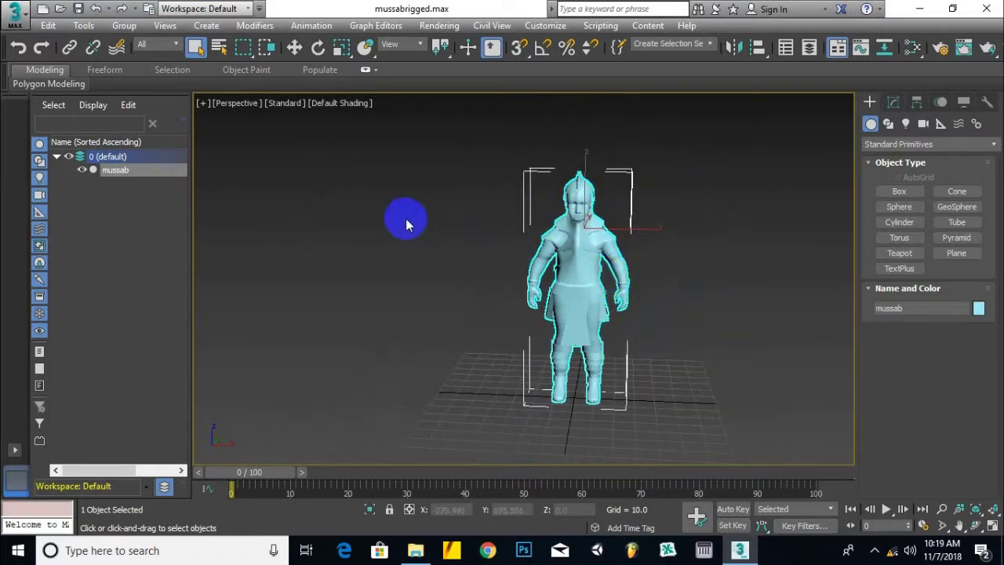
scroll(668, 210, up, 5)
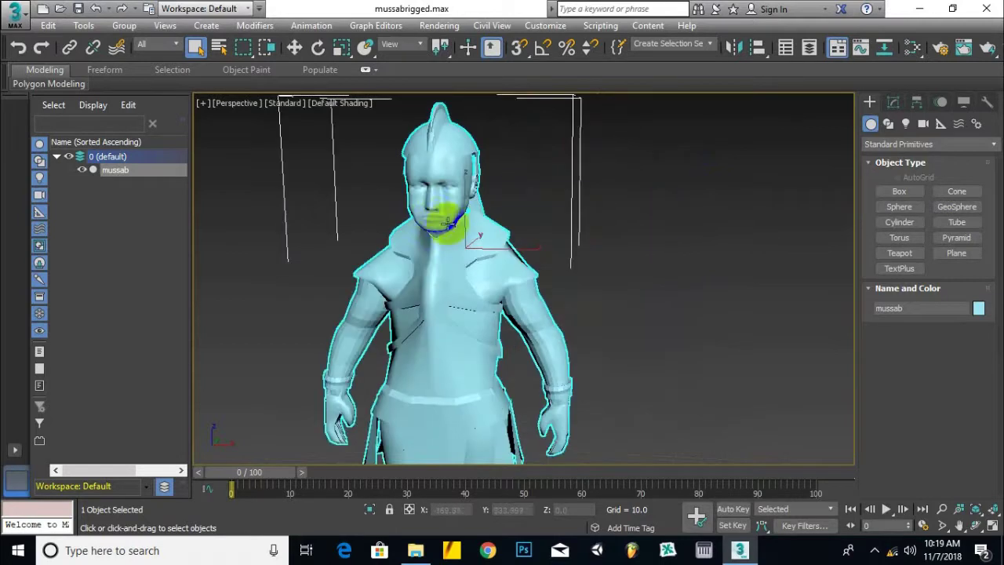
scroll(538, 230, down, 3)
middle_drag(405, 378, 419, 316)
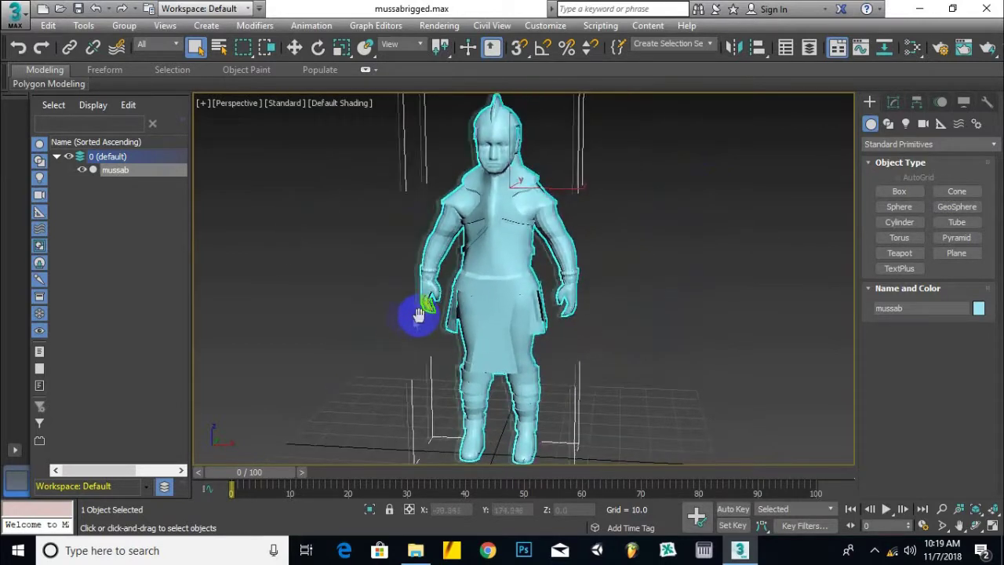
middle_drag(685, 309, 767, 312)
scroll(604, 322, down, 3)
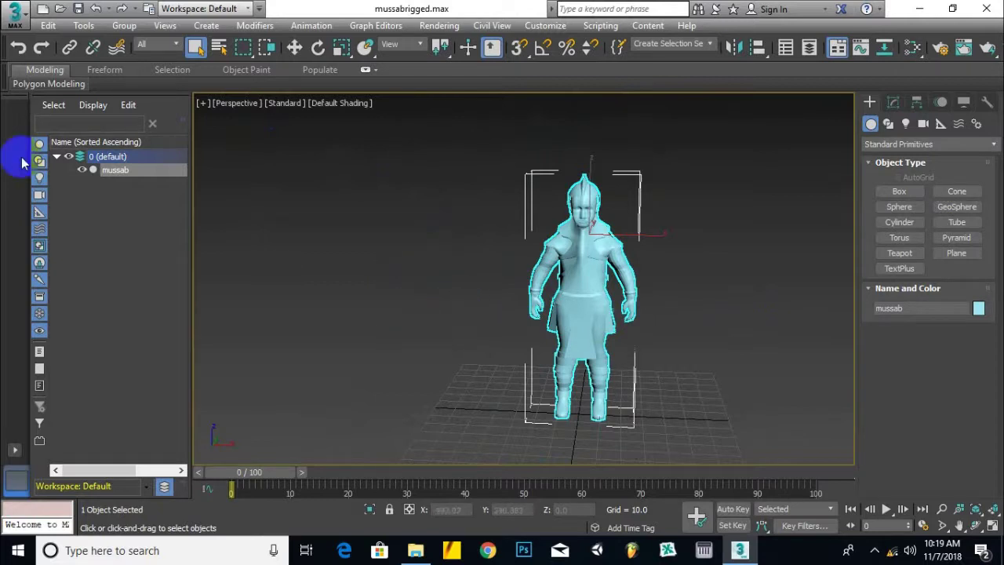
click(123, 197)
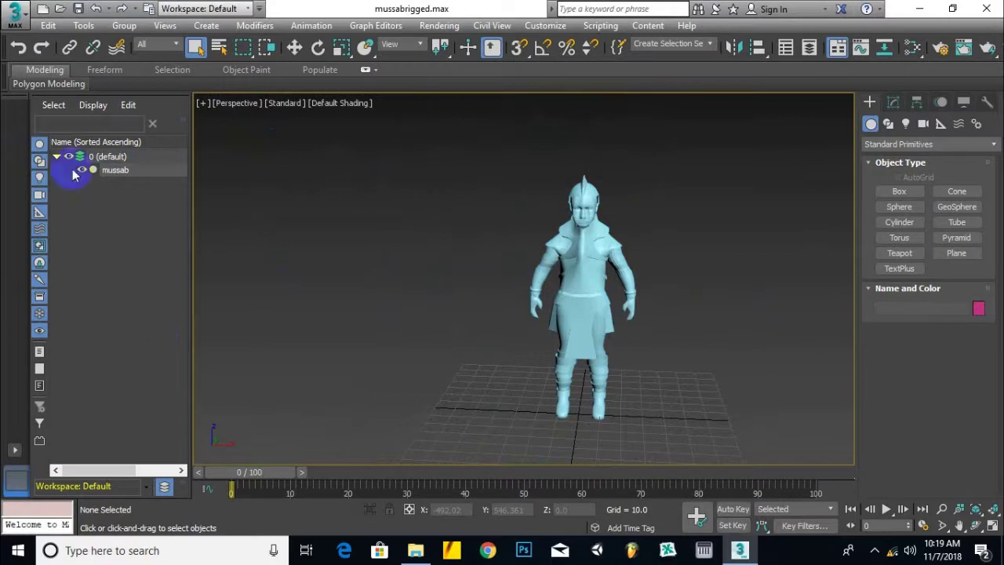
click(91, 105)
mouse_move(76, 128)
click(60, 198)
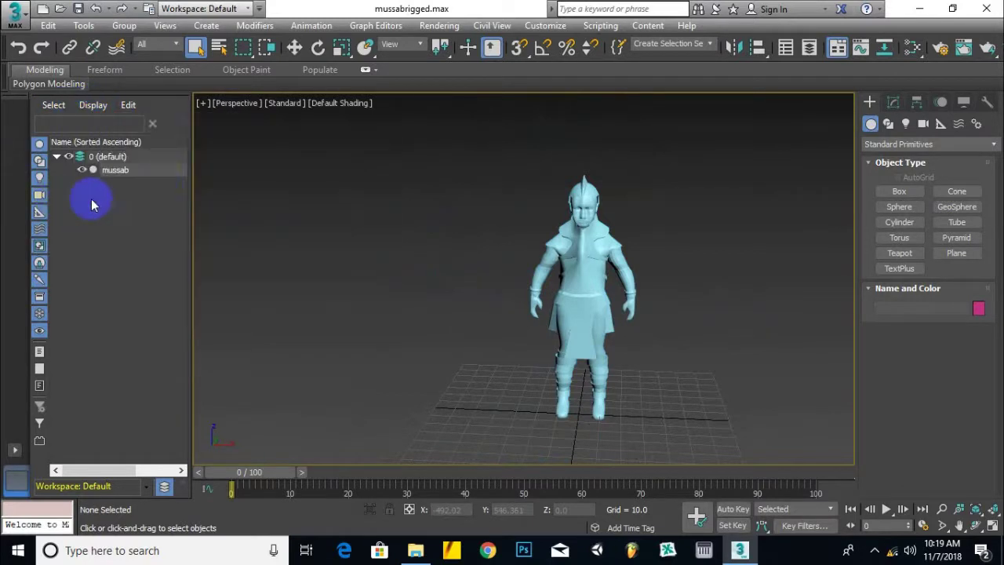
Step: Switch the docked scene explorer to Layer Explorer and widen it to show its layer tools and columns
click(147, 487)
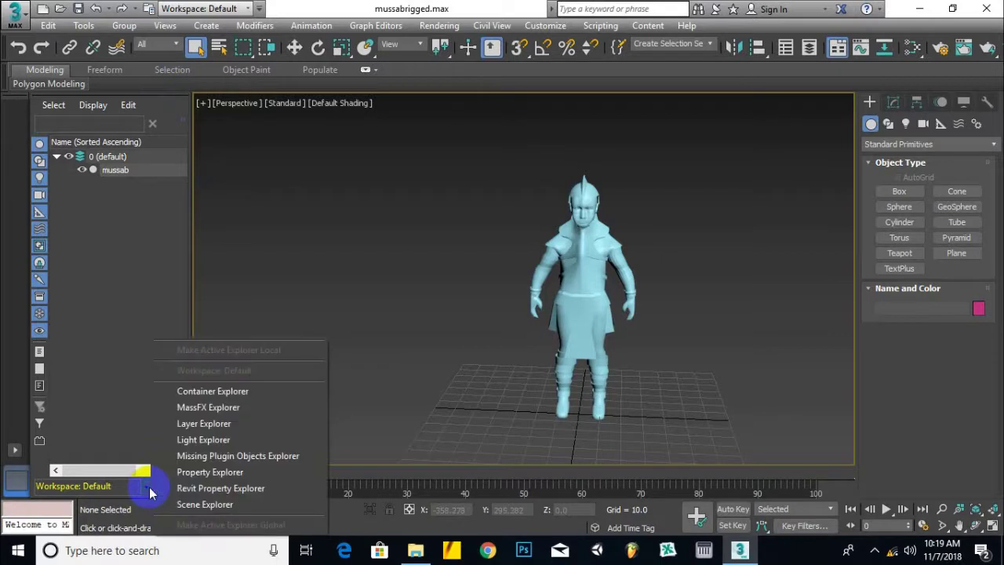
click(195, 427)
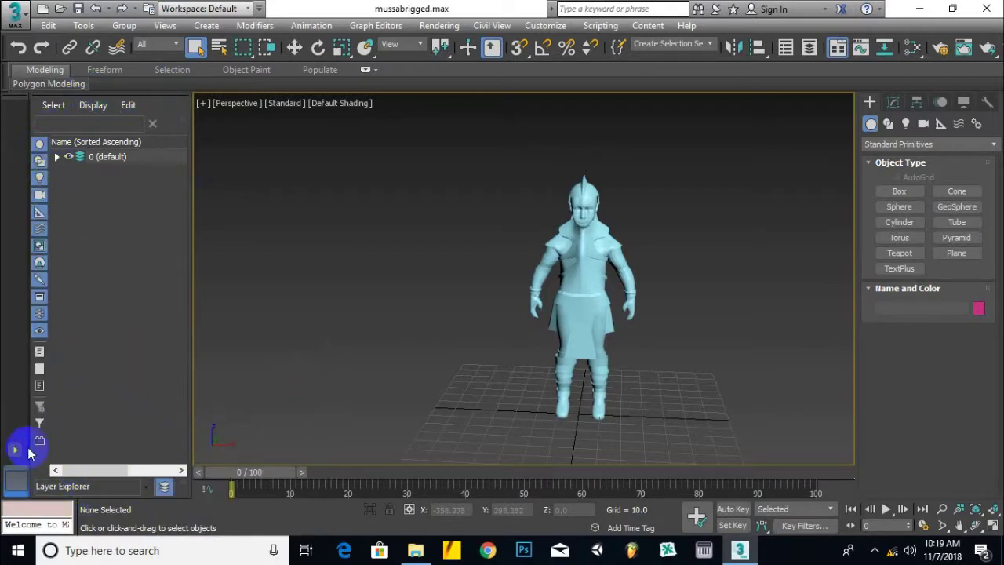
click(183, 122)
drag(190, 113, 302, 124)
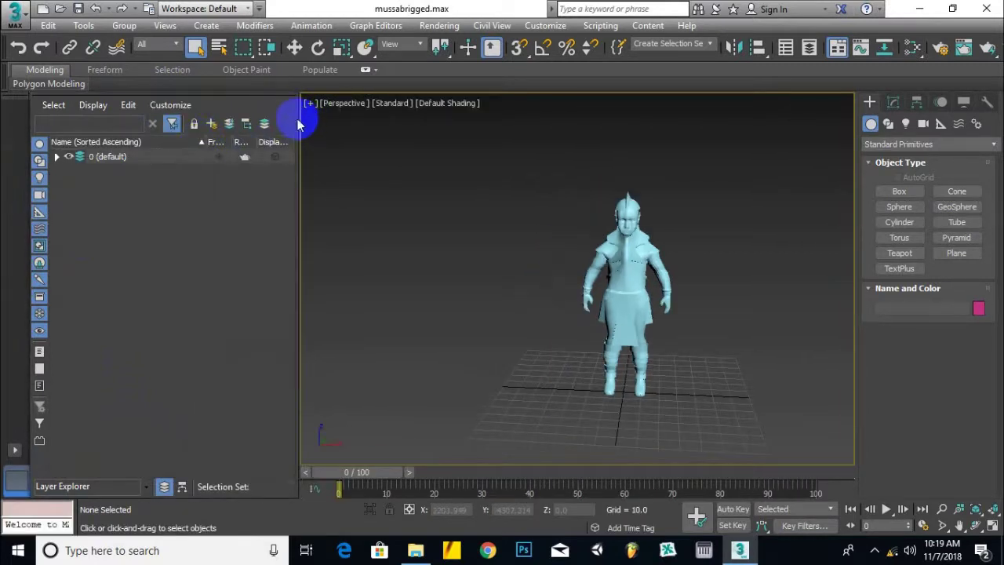
Step: Create a new layer named rigged
click(211, 124)
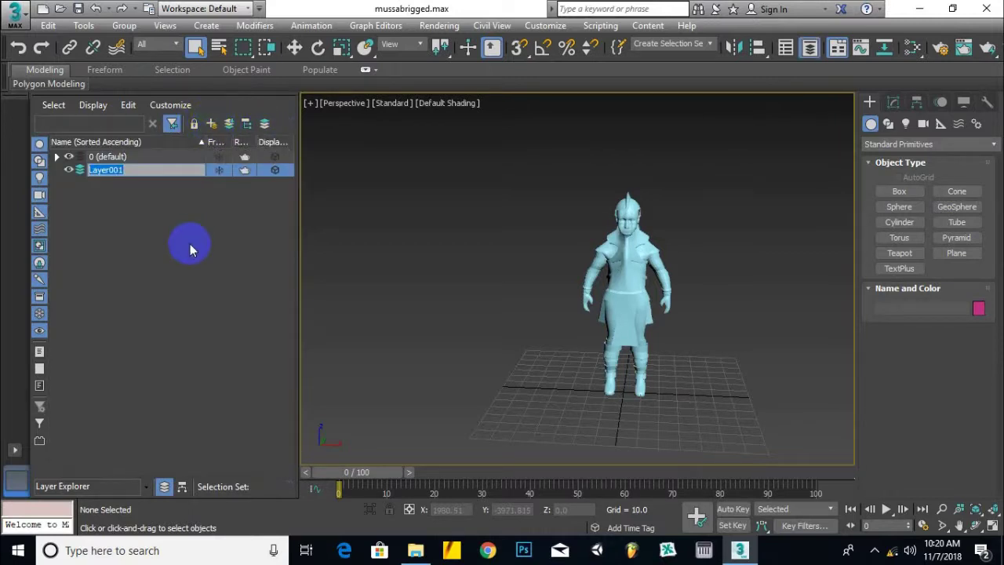
text(rigg)
key(Return)
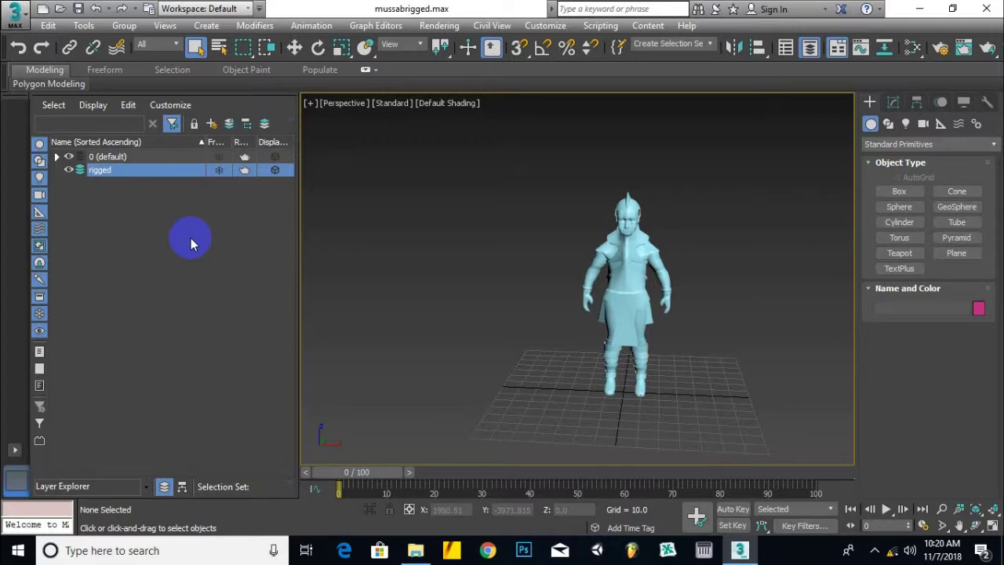
Step: Select the character mesh in the 0 (default) layer, make it see-through, and check it from several angles
click(56, 157)
click(110, 171)
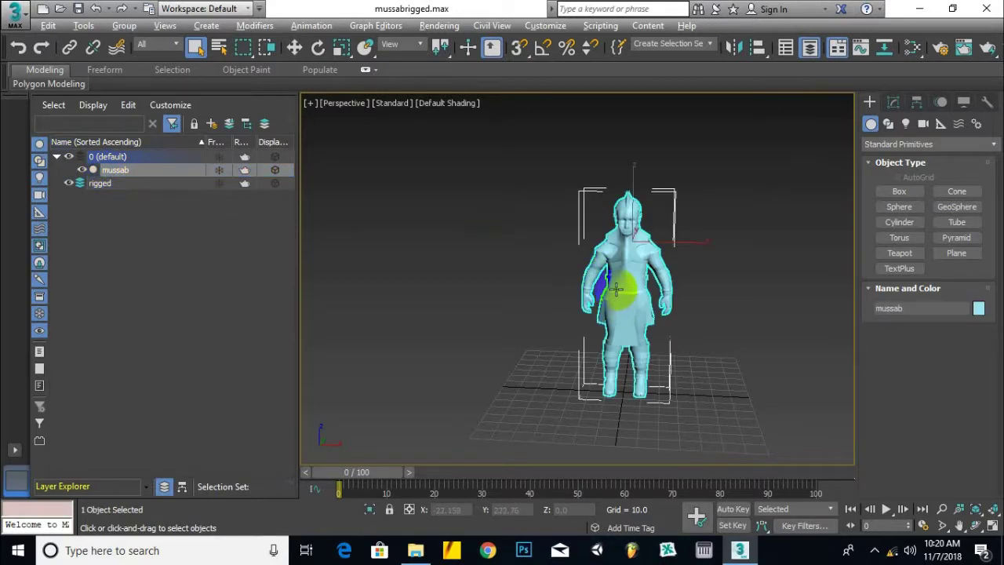
click(616, 289)
key(alt+x)
scroll(600, 243, up, 3)
alt+middle_drag(730, 278, 590, 327)
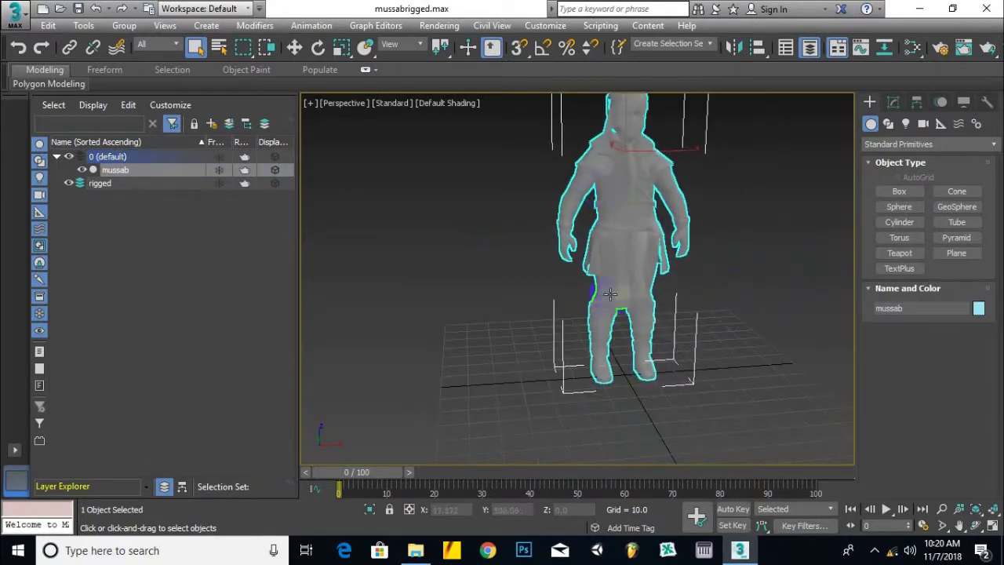
alt+middle_drag(658, 296, 714, 343)
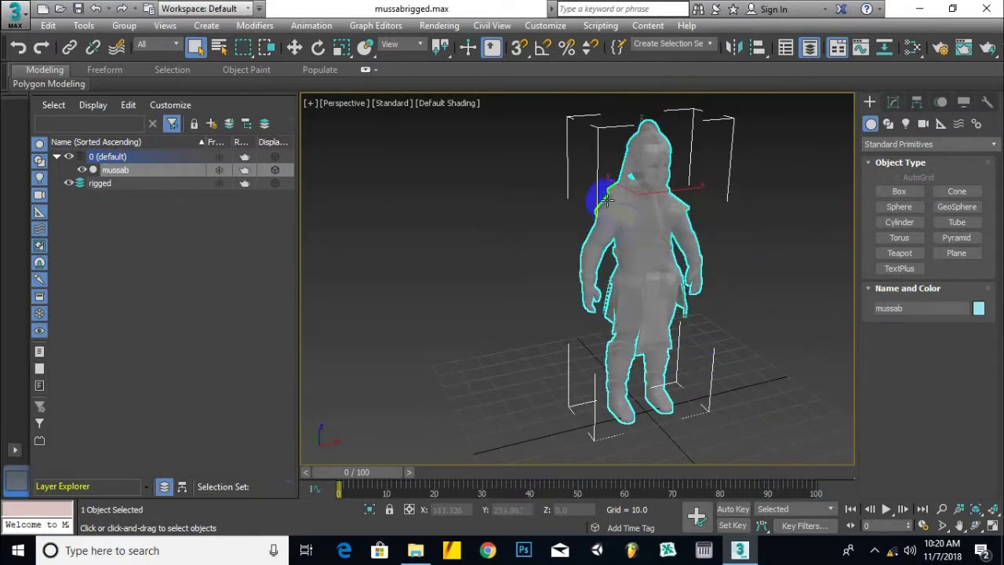
alt+middle_drag(788, 227, 584, 272)
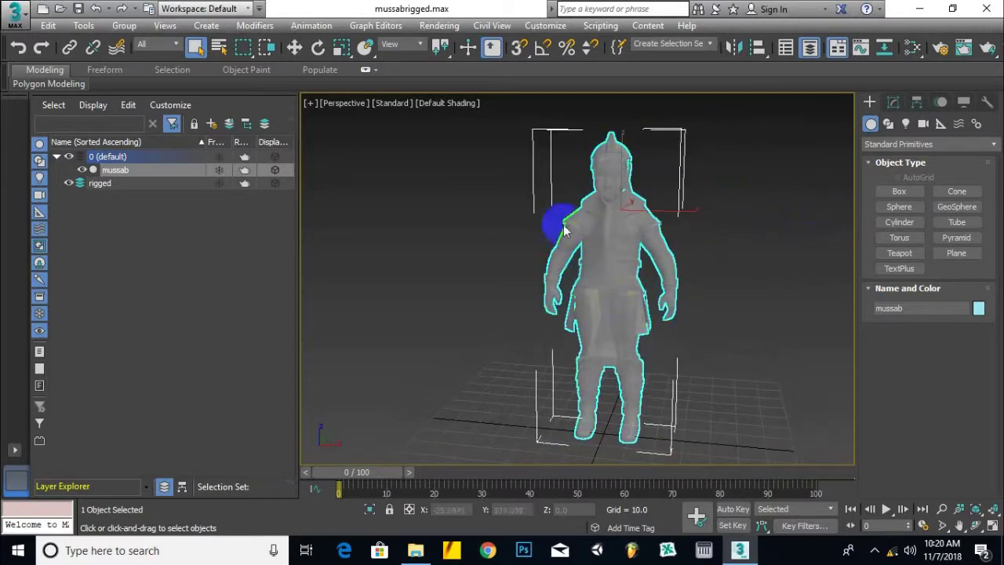
middle_drag(640, 355, 672, 352)
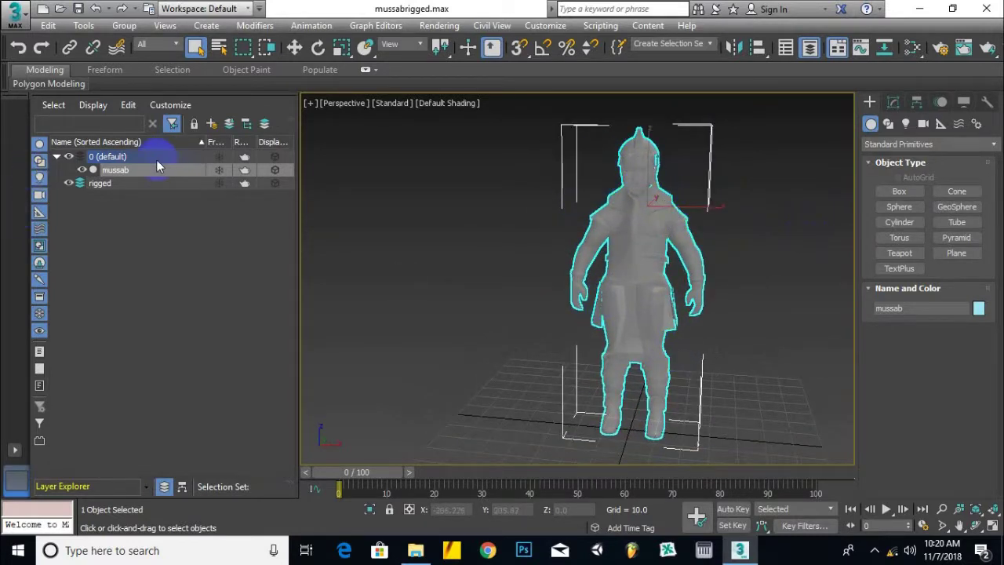
Step: Freeze the 0 (default) layer that holds the character and select the rigged layer
click(219, 157)
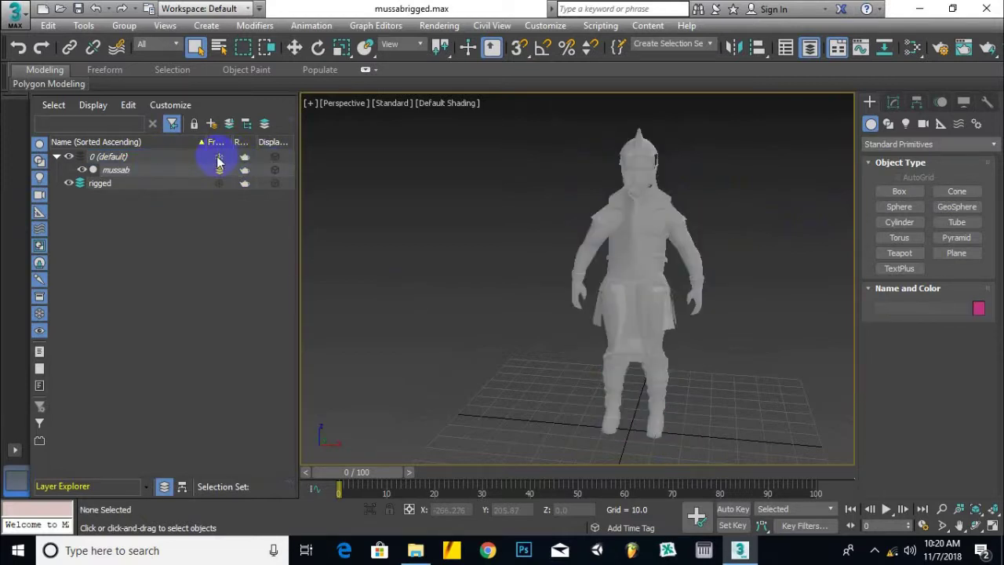
click(160, 185)
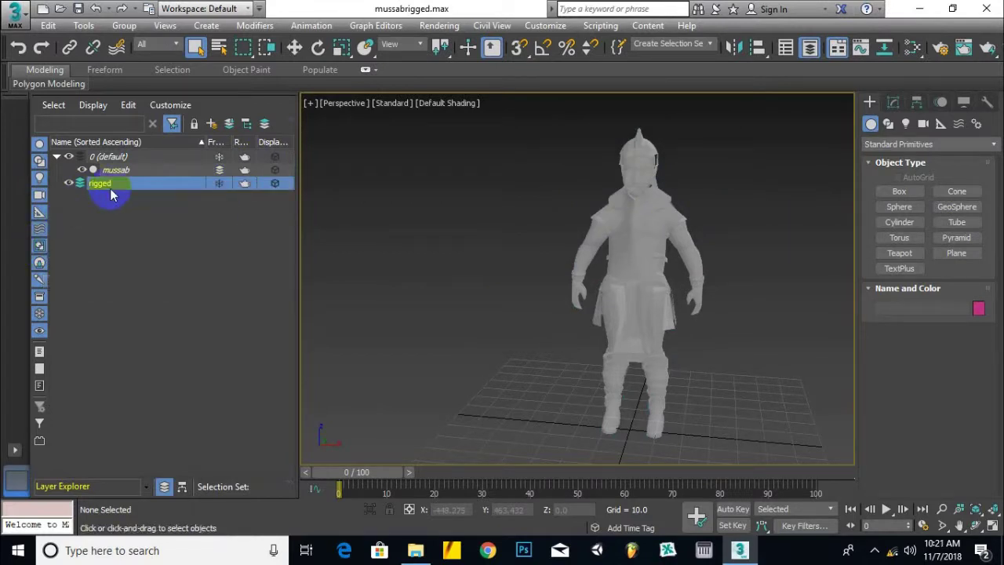
Step: Create a Female Biped about 106 units tall next to the frozen character, using the Drag Height method on the rigged layer
middle_drag(735, 363, 647, 351)
alt+middle_drag(637, 197, 686, 196)
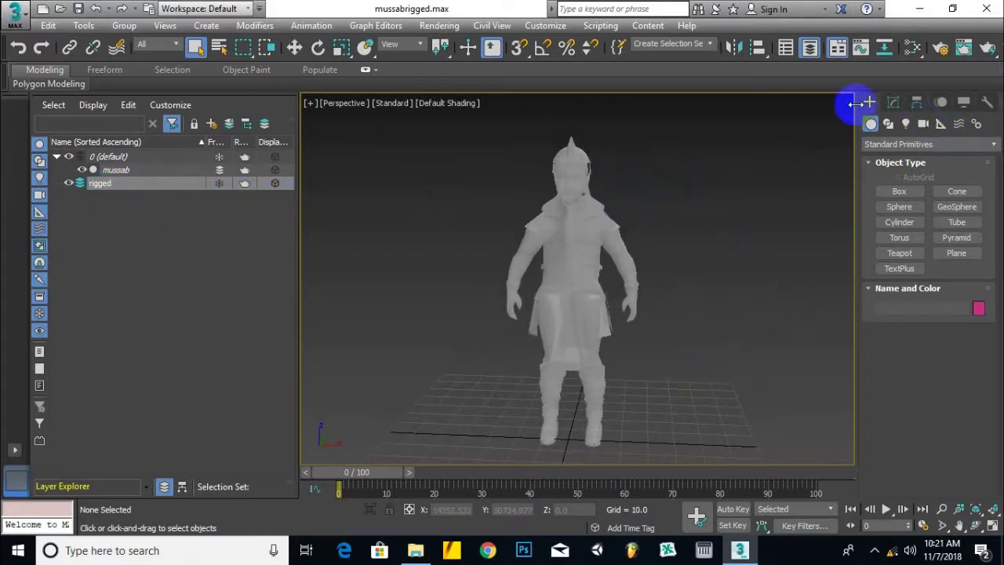
click(976, 123)
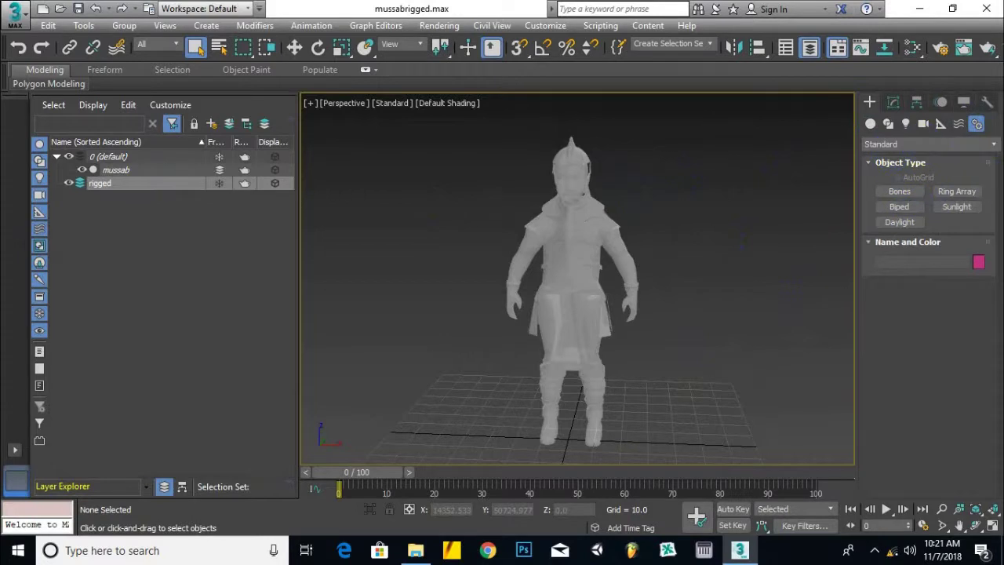
click(899, 209)
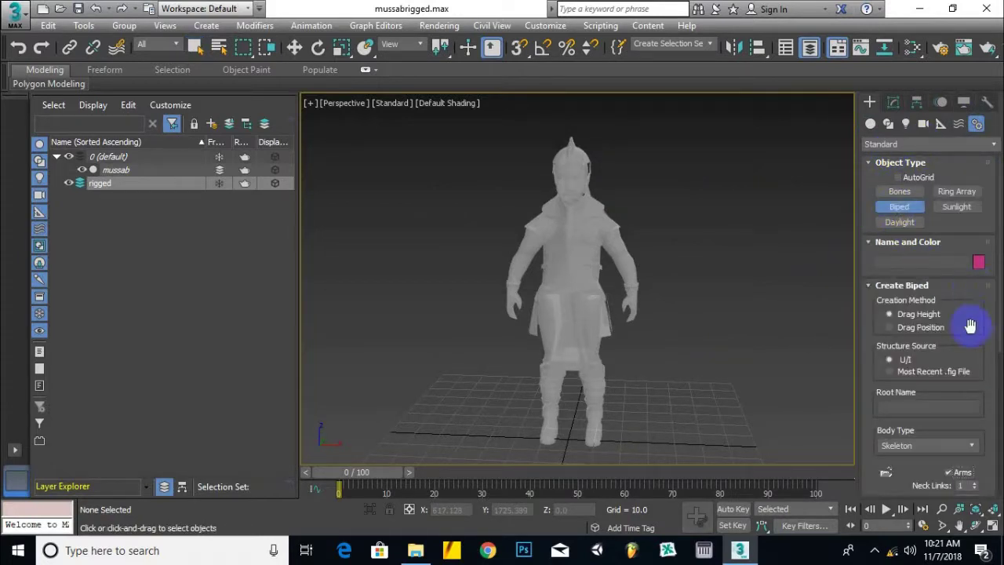
scroll(970, 326, down, 7)
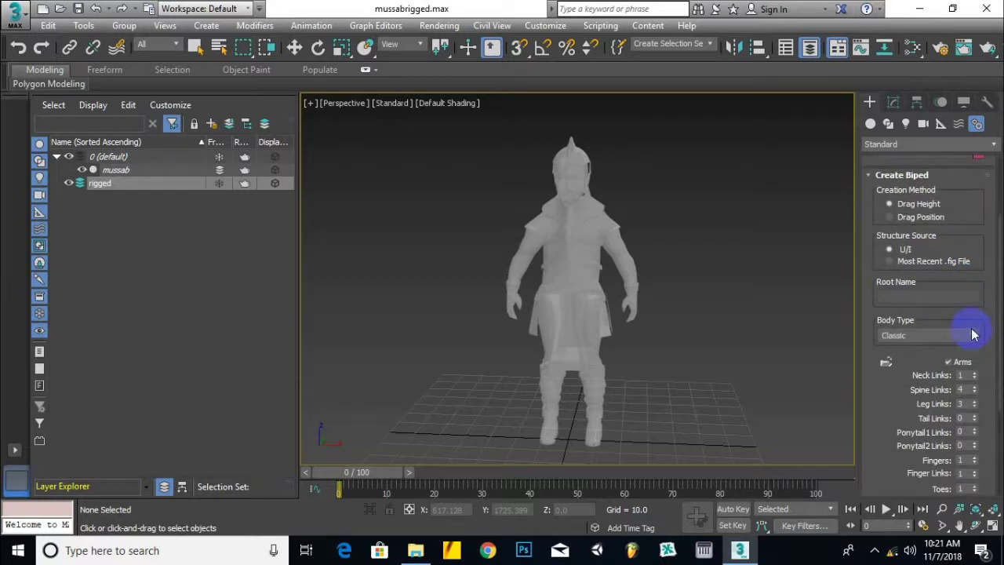
scroll(973, 323, up, 1)
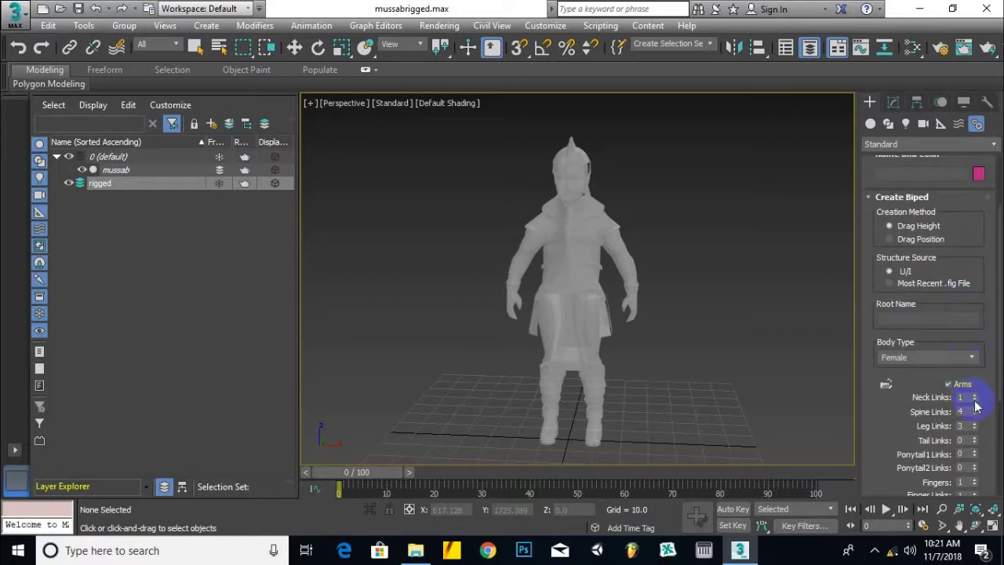
scroll(984, 377, down, 7)
scroll(985, 375, down, 1)
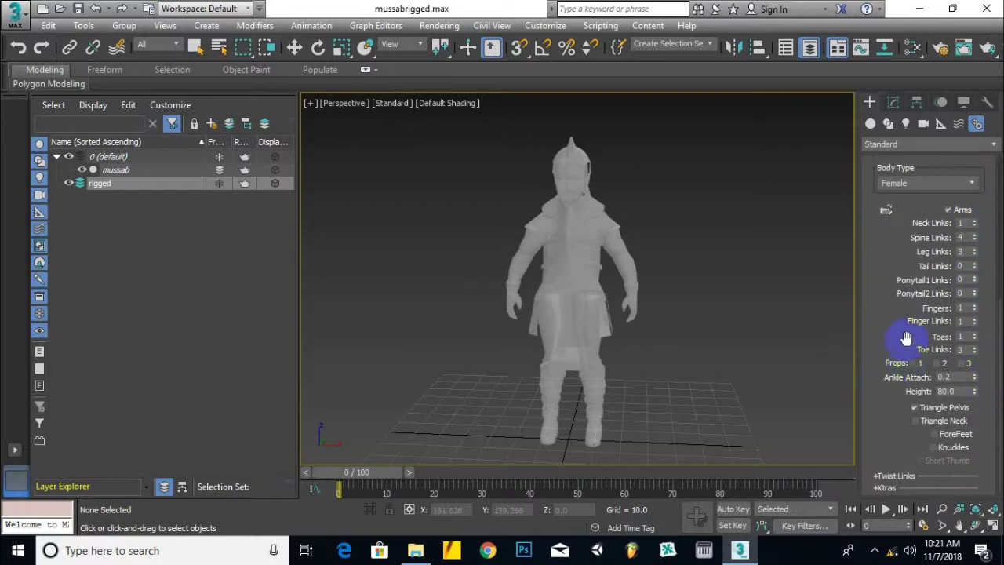
scroll(988, 196, up, 1)
scroll(988, 196, up, 8)
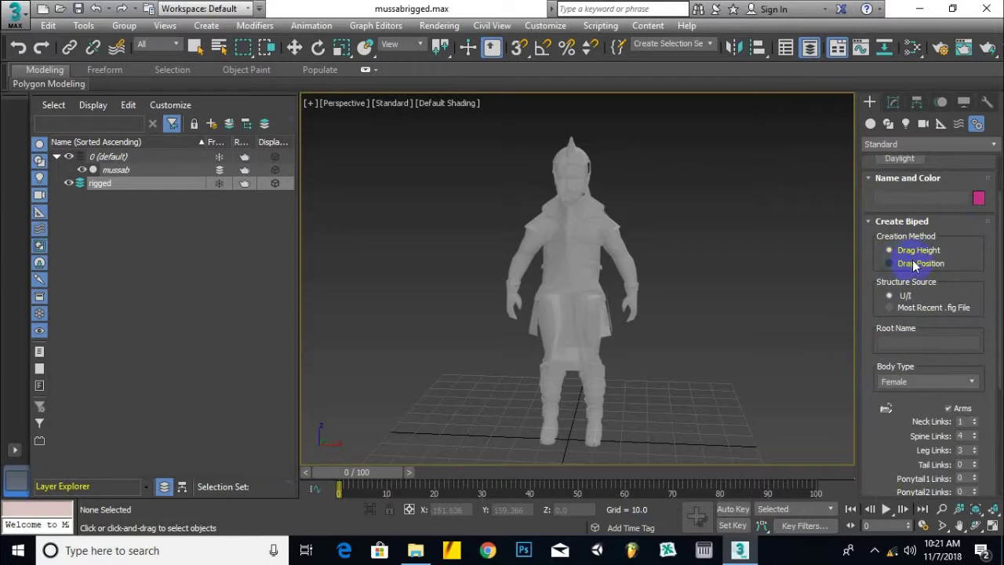
scroll(602, 284, down, 1)
scroll(623, 399, up, 1)
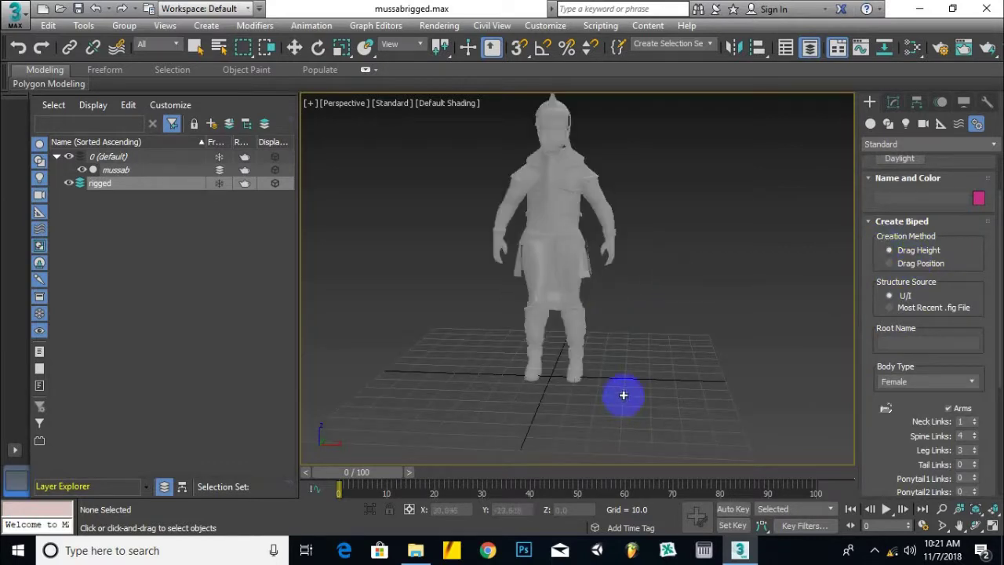
drag(530, 380, 609, 116)
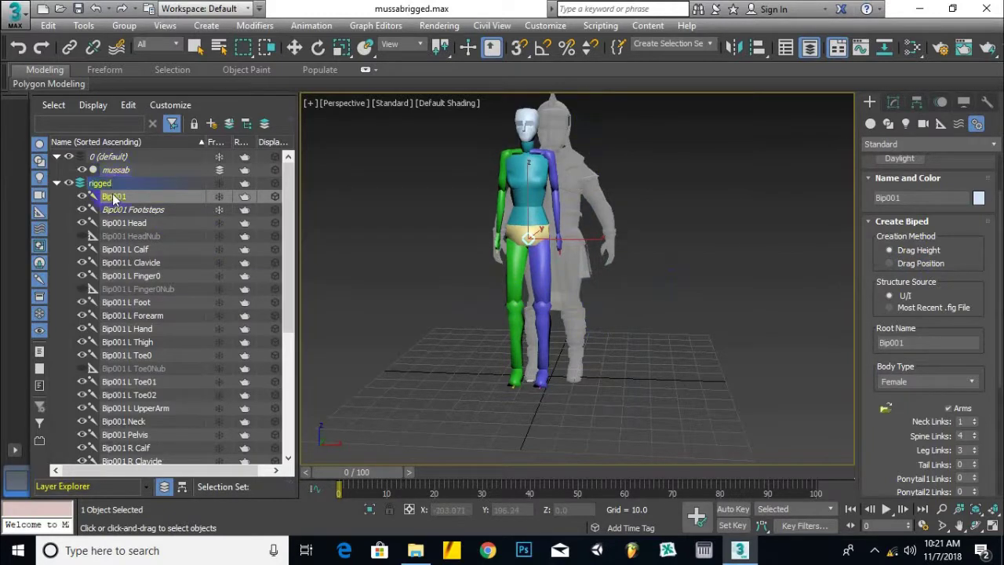
Step: Review the biped's bones listed under the rigged layer and its fit against the frozen character
scroll(158, 374, down, 4)
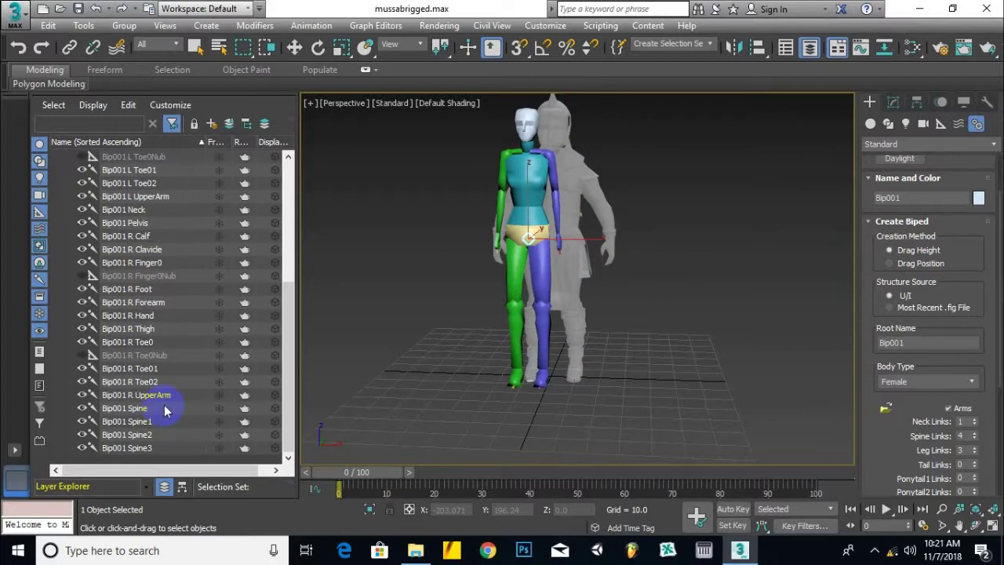
scroll(124, 314, up, 4)
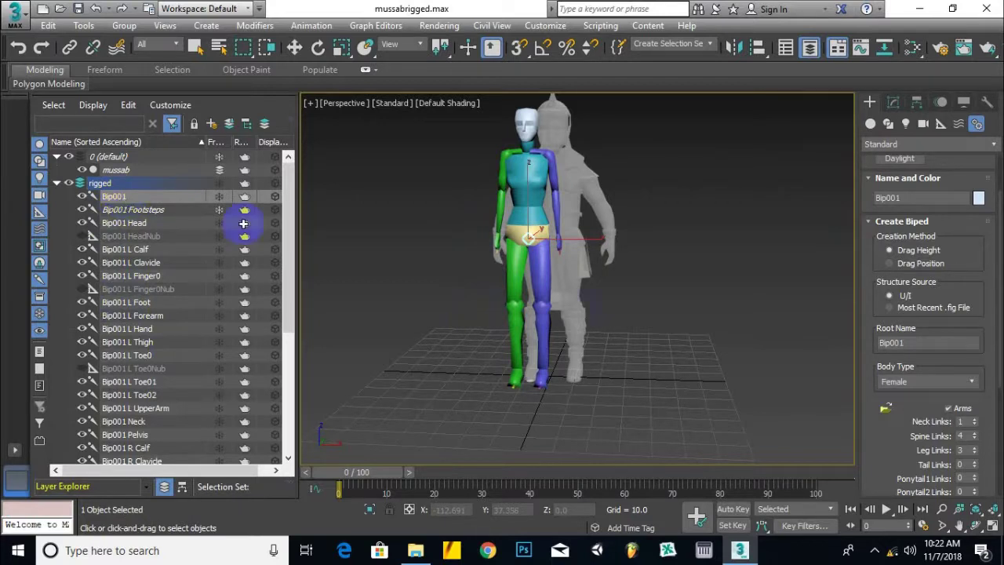
scroll(223, 422, down, 1)
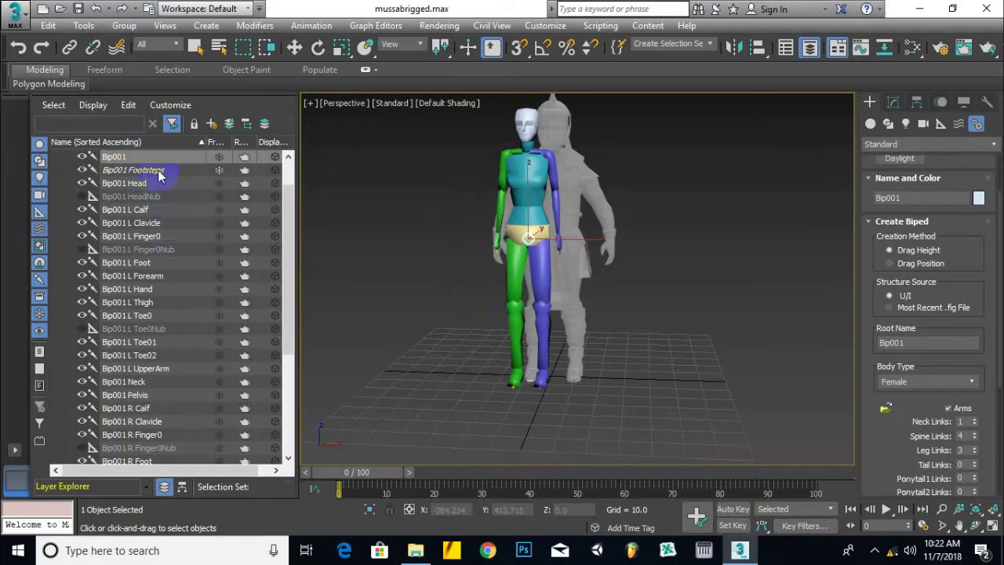
scroll(492, 280, up, 4)
middle_drag(470, 185, 491, 248)
middle_drag(395, 225, 401, 257)
Step: Clear the selection, leave Biped creation and select the collapsed rigged layer
click(762, 185)
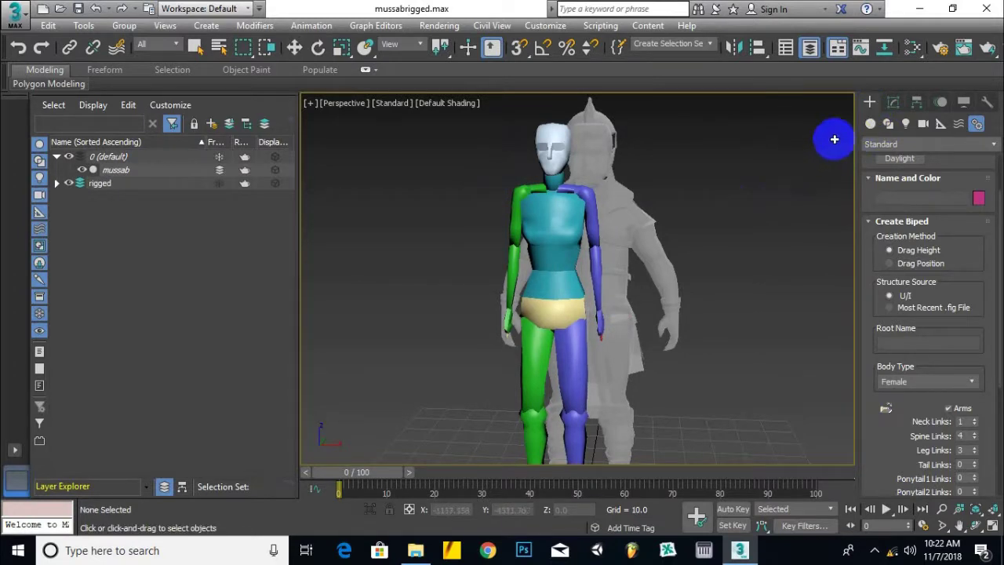
click(871, 126)
scroll(740, 183, down, 3)
middle_drag(501, 197, 473, 175)
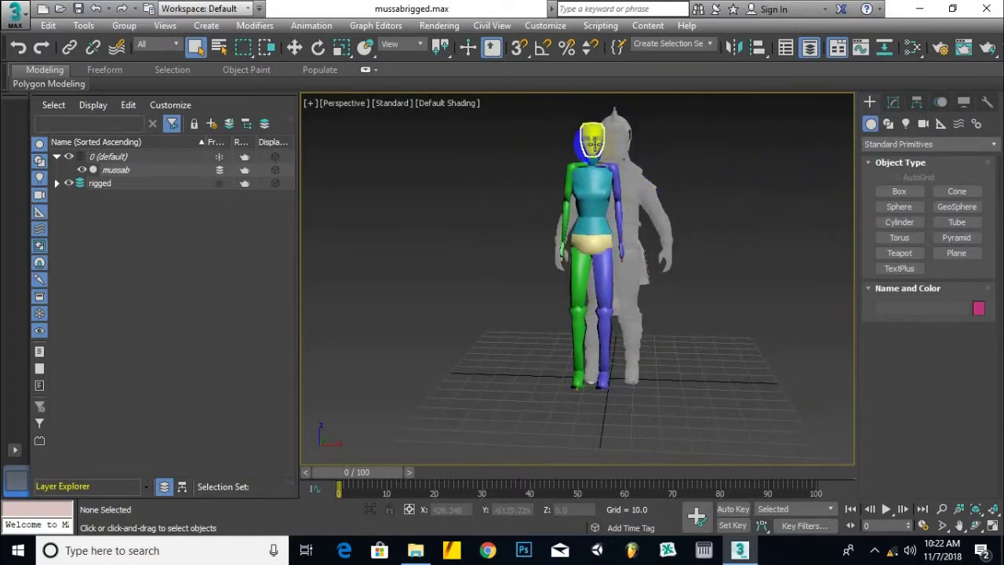
click(56, 184)
click(55, 183)
click(135, 185)
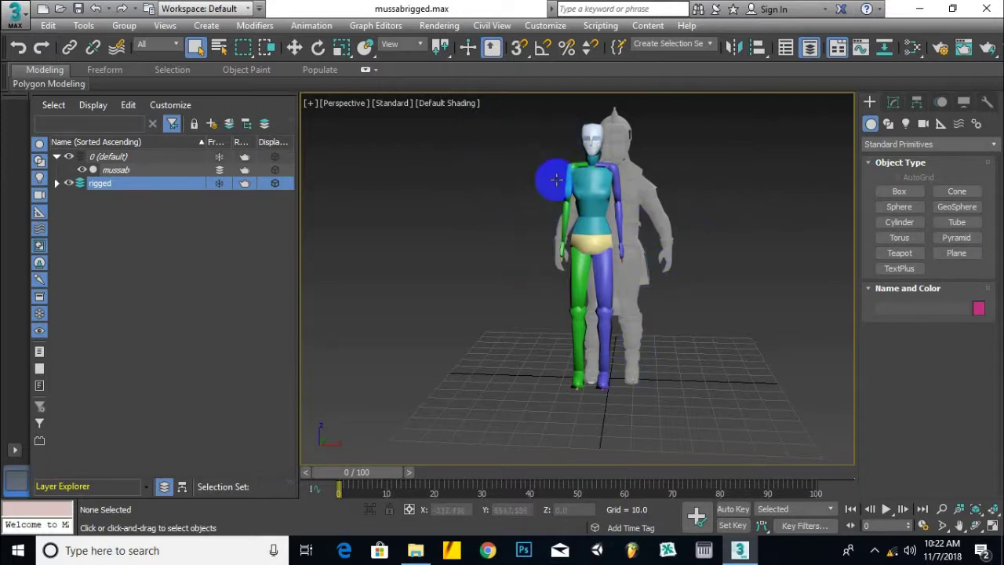
Step: Select all parts of the biped and display their motion parameters
alt+middle_drag(533, 216, 564, 190)
scroll(519, 179, up, 3)
scroll(519, 178, down, 3)
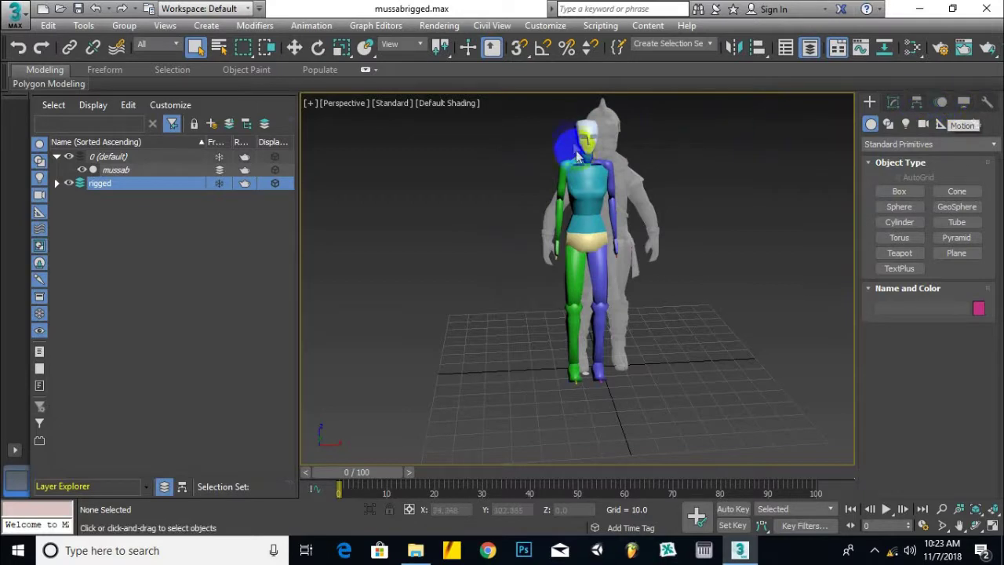
click(941, 110)
drag(648, 114, 511, 446)
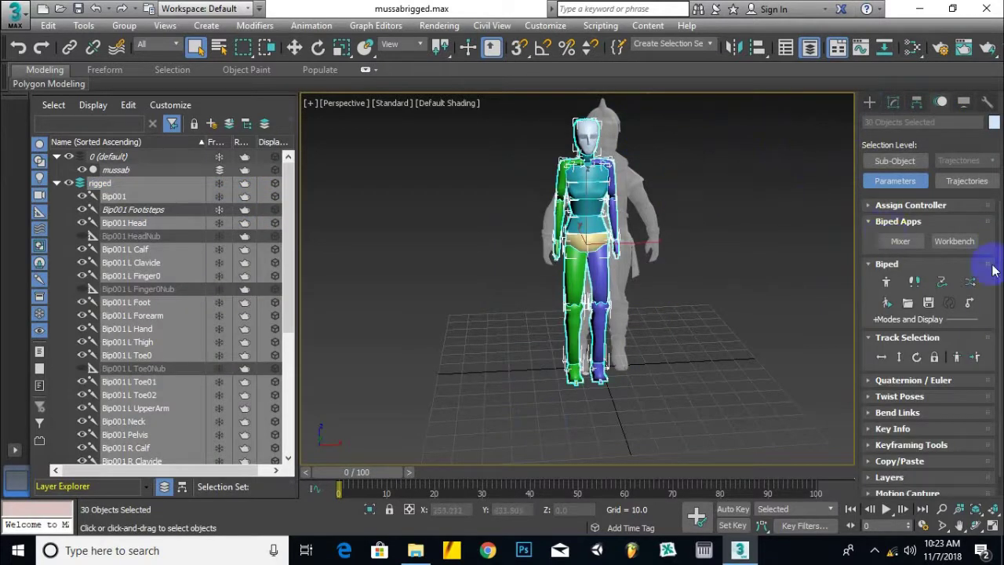
scroll(963, 407, down, 1)
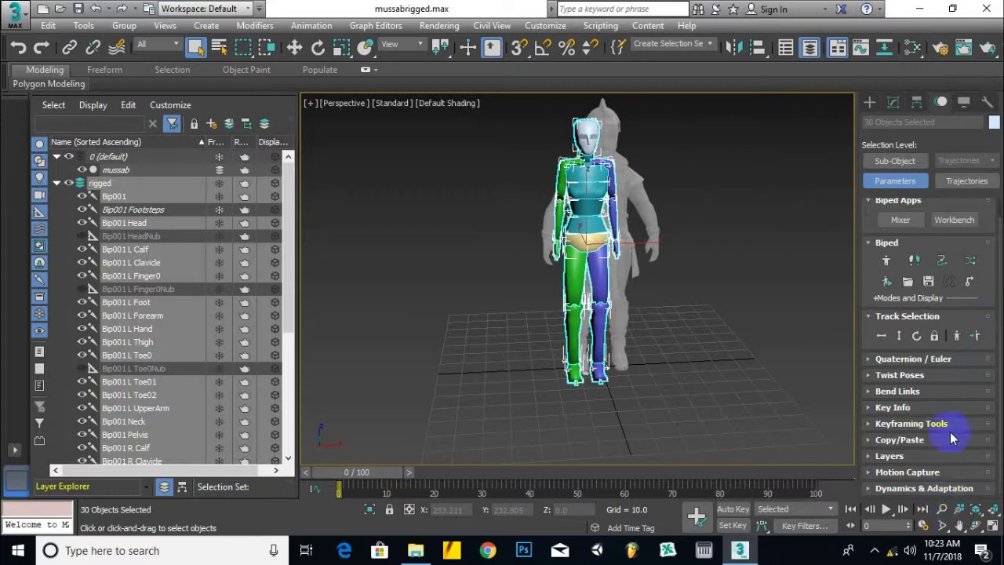
click(890, 103)
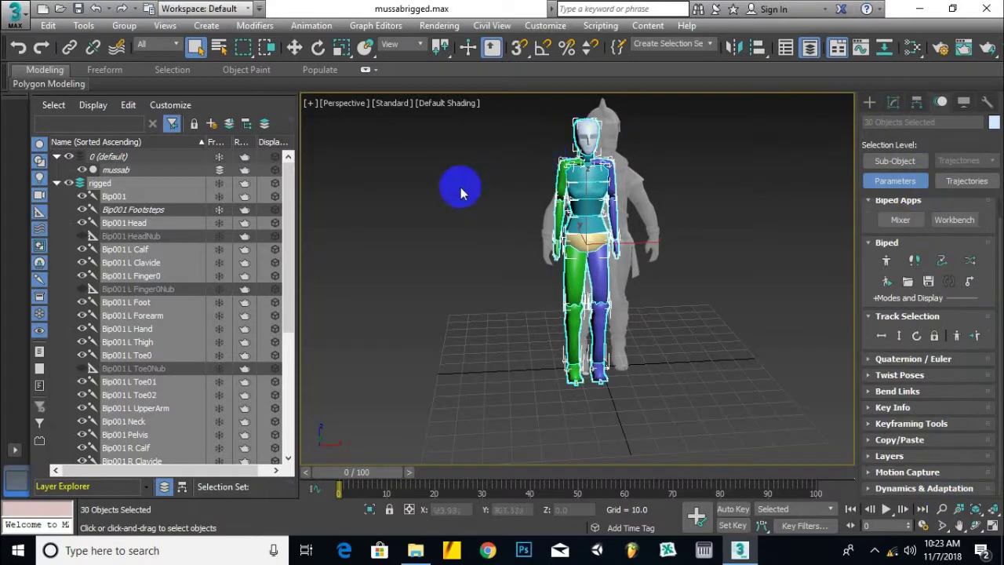
Step: Turn on Figure Mode for the selected biped and open its Structure settings
alt+middle_drag(698, 266, 731, 278)
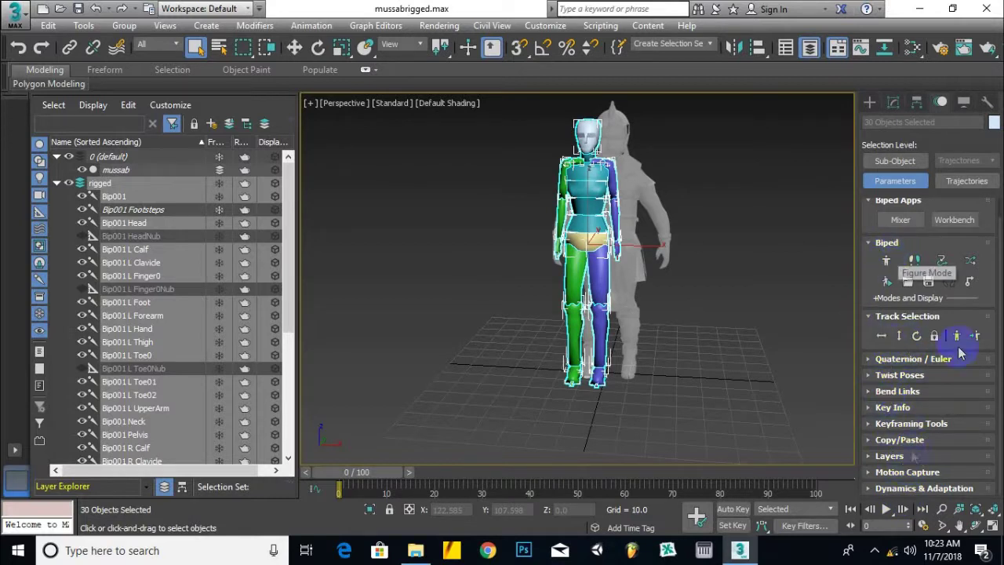
click(886, 261)
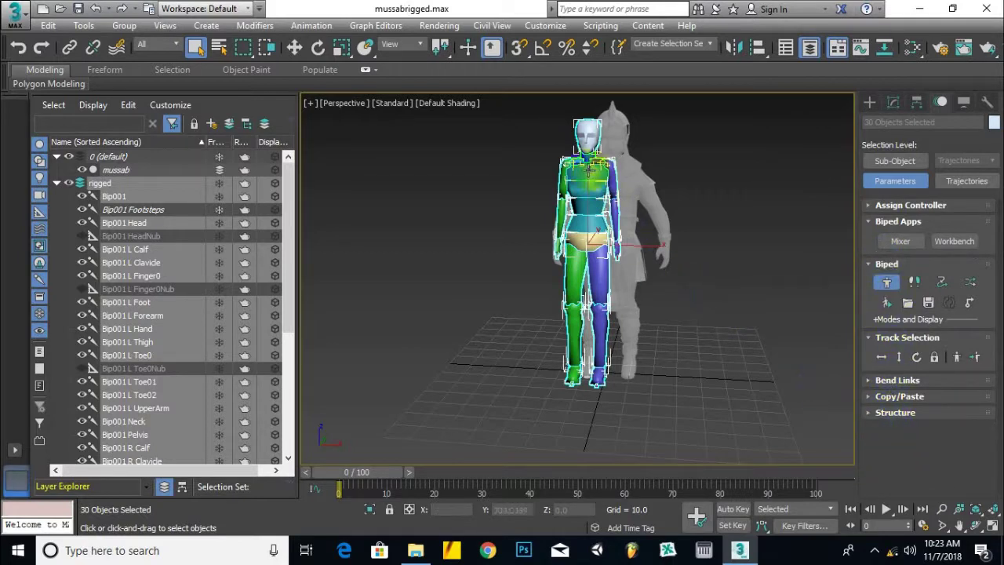
mouse_move(519, 239)
alt+middle_down()
mouse_move(643, 274)
mouse_move(635, 229)
mouse_move(422, 255)
mouse_move(486, 253)
mouse_move(516, 240)
alt+middle_up()
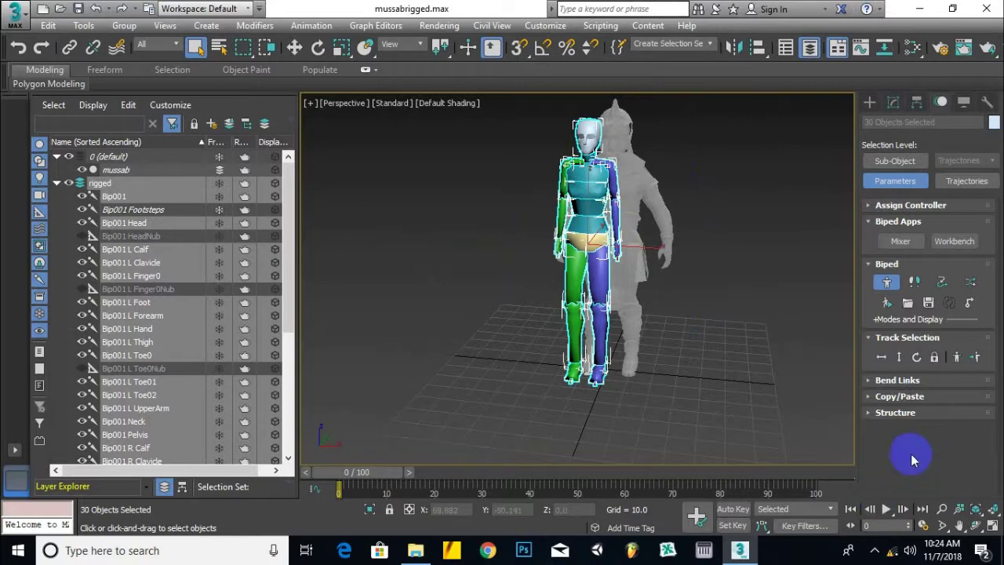
alt+middle_drag(605, 271, 654, 260)
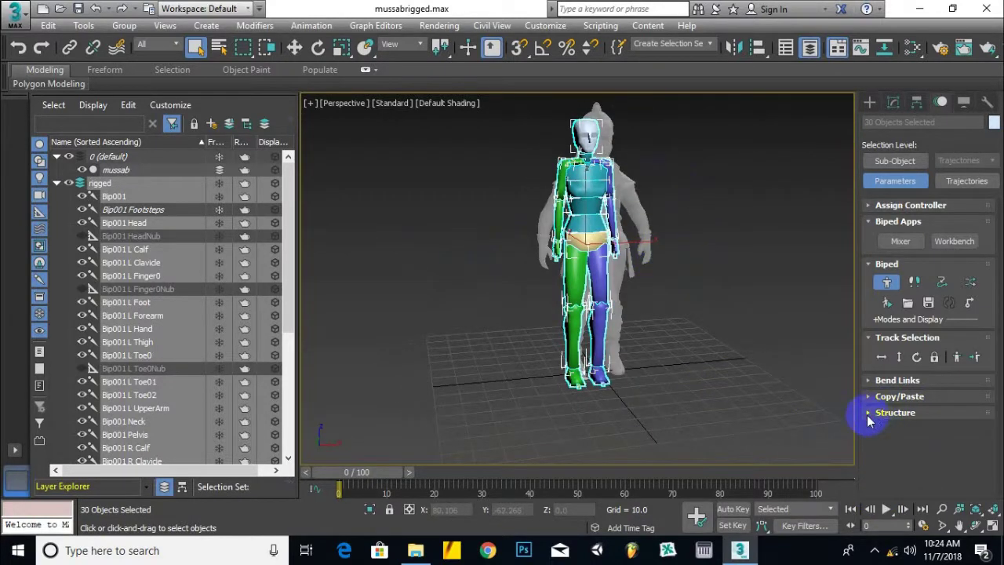
click(894, 412)
scroll(871, 251, up, 2)
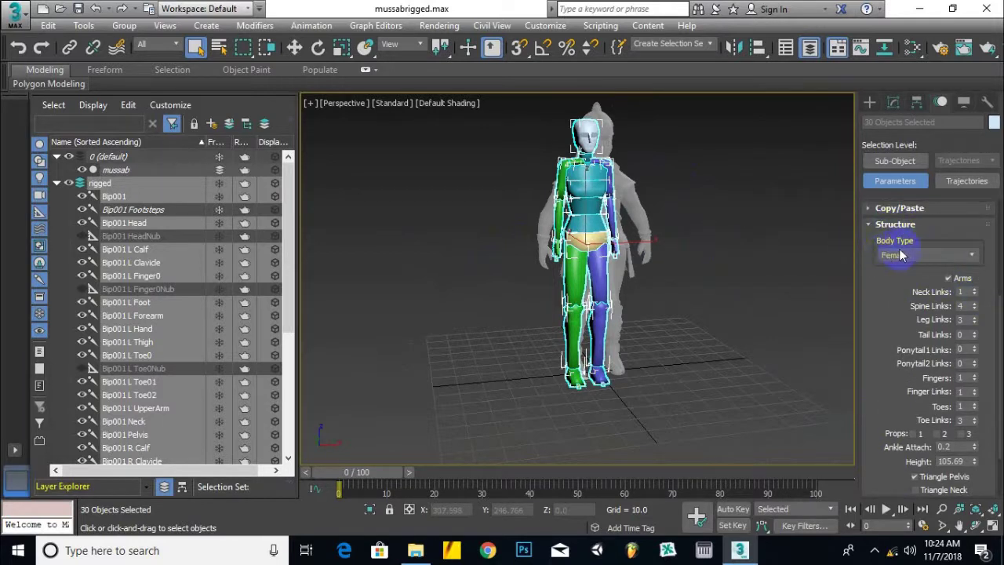
Step: Try the Skeleton body type on the biped and inspect it from several angles
click(973, 256)
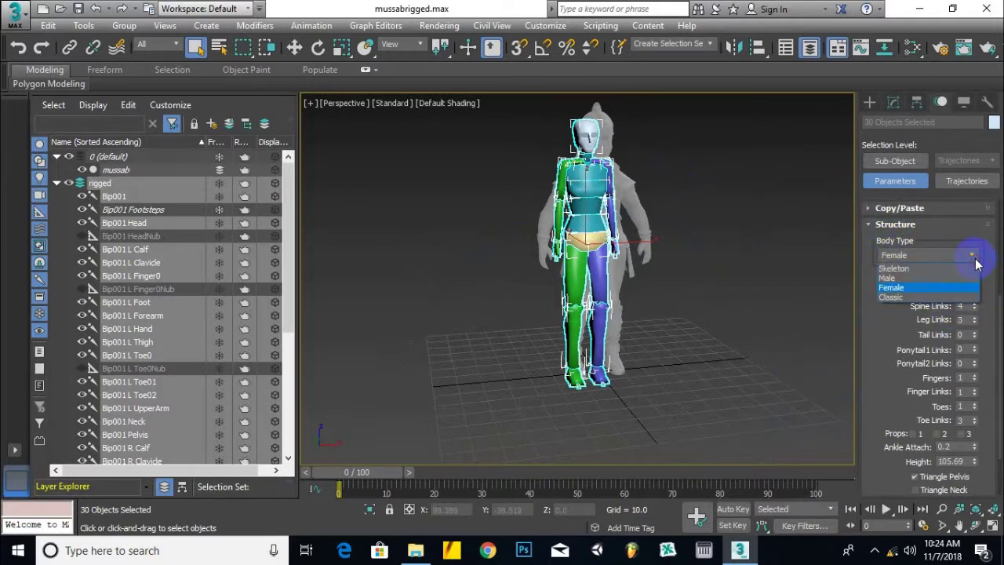
click(893, 269)
scroll(740, 313, up, 5)
alt+middle_drag(603, 320, 413, 321)
scroll(560, 313, down, 3)
alt+middle_drag(530, 328, 695, 305)
scroll(561, 315, down, 4)
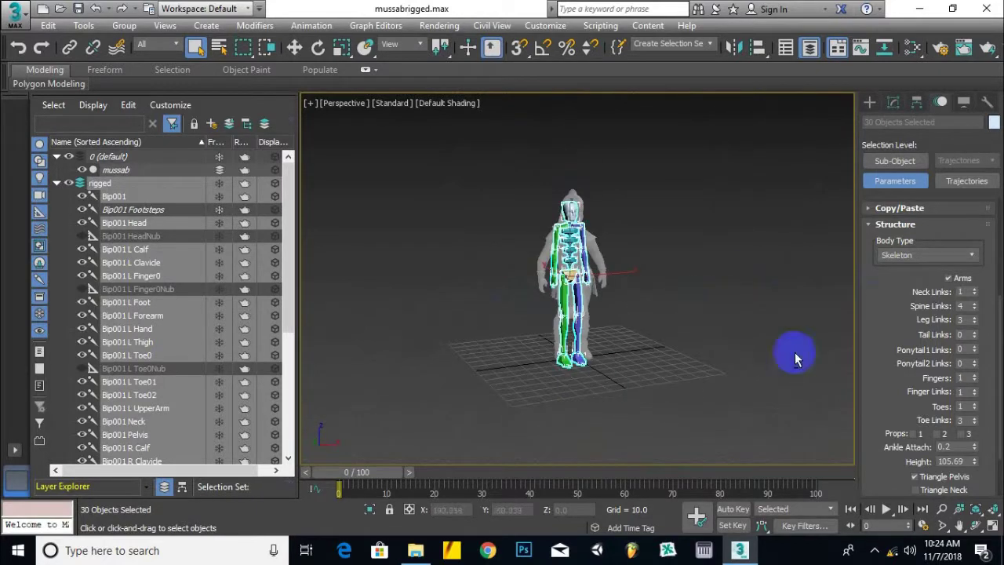
Step: Set the biped's body type to Male and check it against the character from the front
click(956, 255)
click(944, 278)
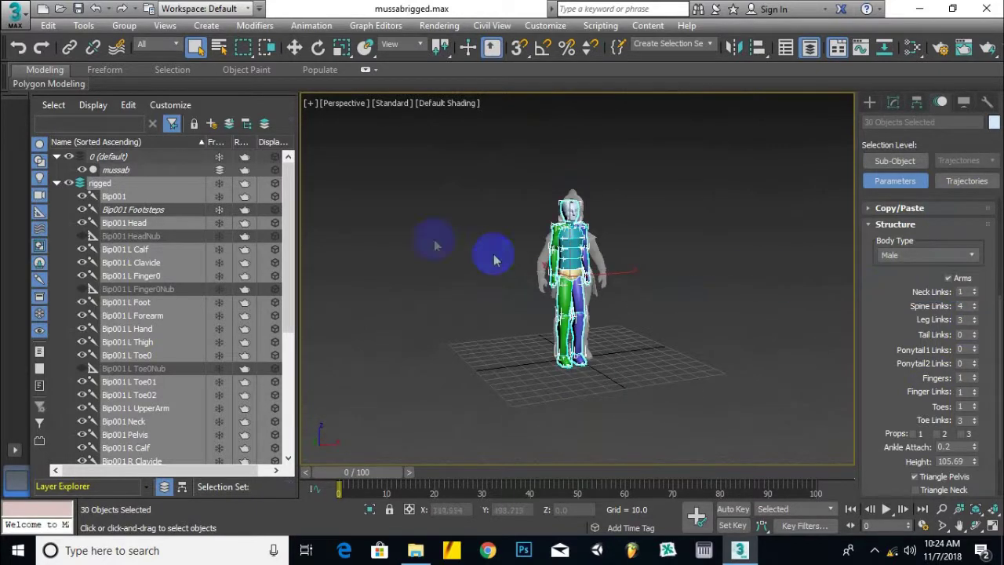
alt+middle_drag(545, 267, 566, 246)
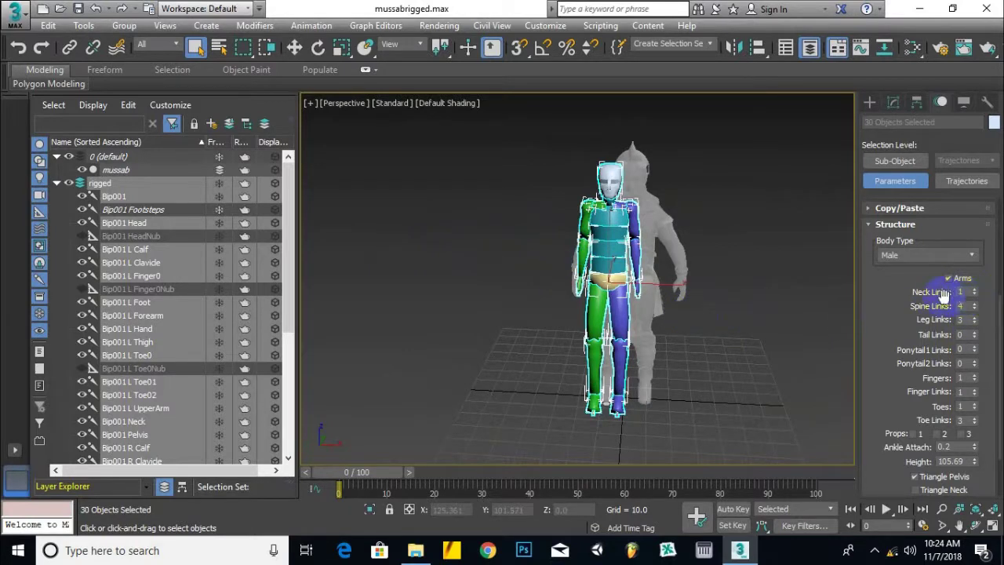
Step: Set the biped's structure to 5 Fingers with 4 Finger Links each
scroll(993, 275, down, 2)
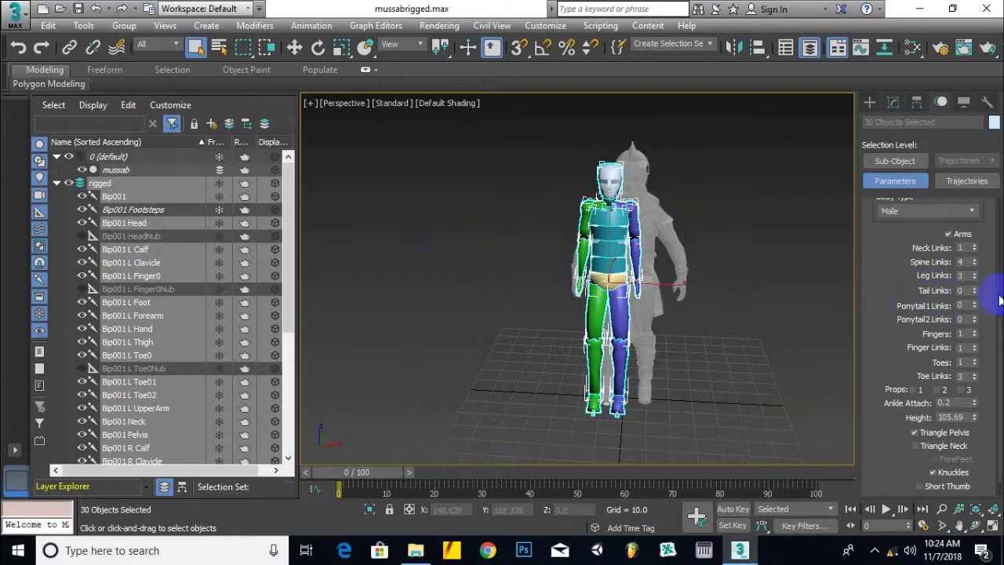
scroll(993, 284, down, 1)
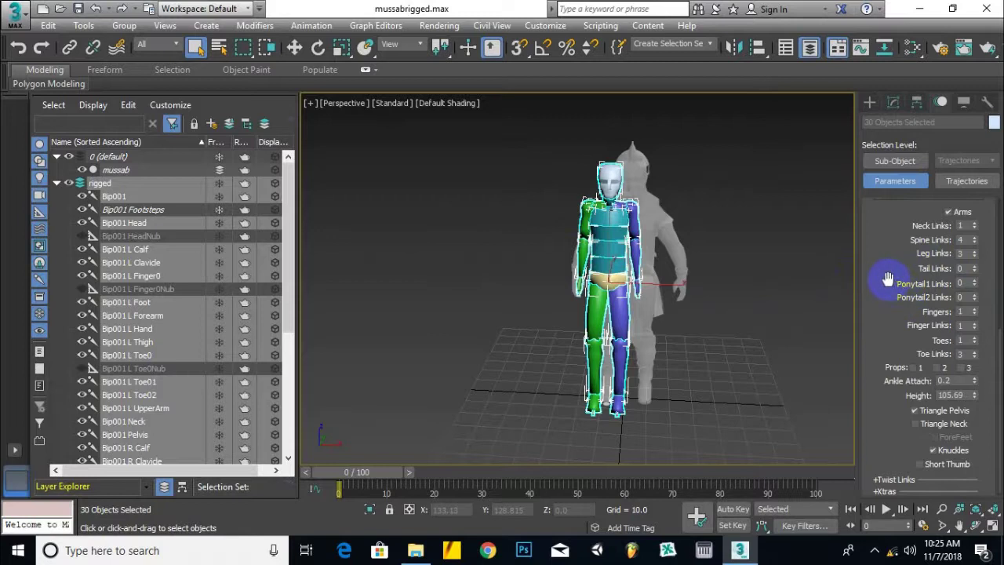
click(976, 310)
click(976, 310)
click(975, 310)
click(975, 310)
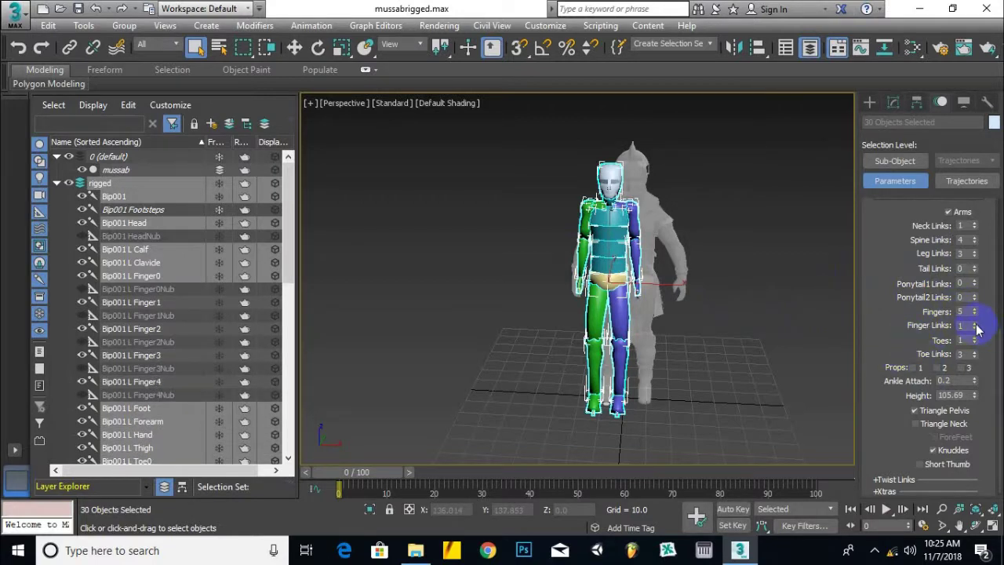
click(976, 324)
click(975, 324)
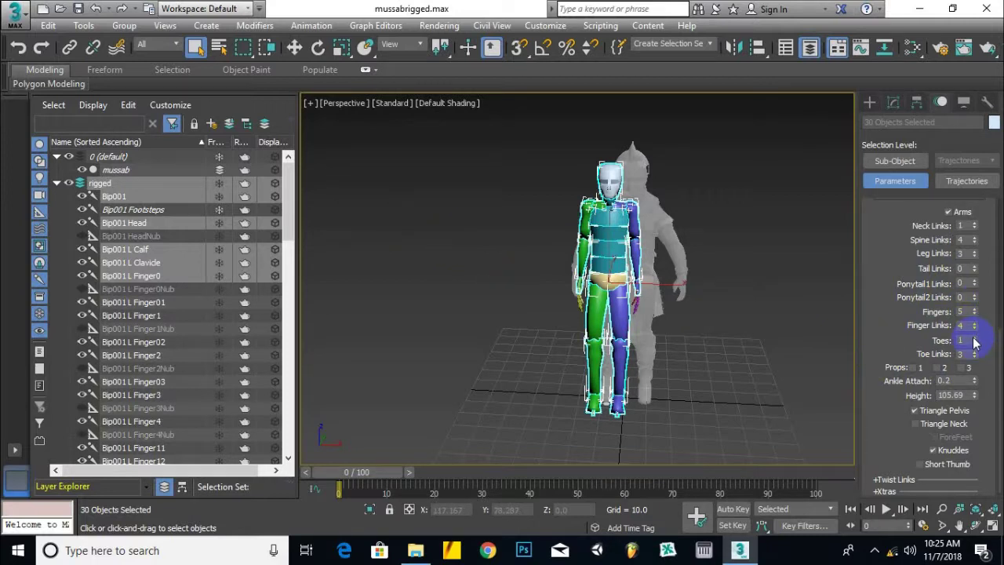
Step: Reduce the biped's Toe Links to 1, select the right toe bone and check the feet up close
alt+middle_drag(580, 286, 515, 285)
scroll(602, 418, up, 5)
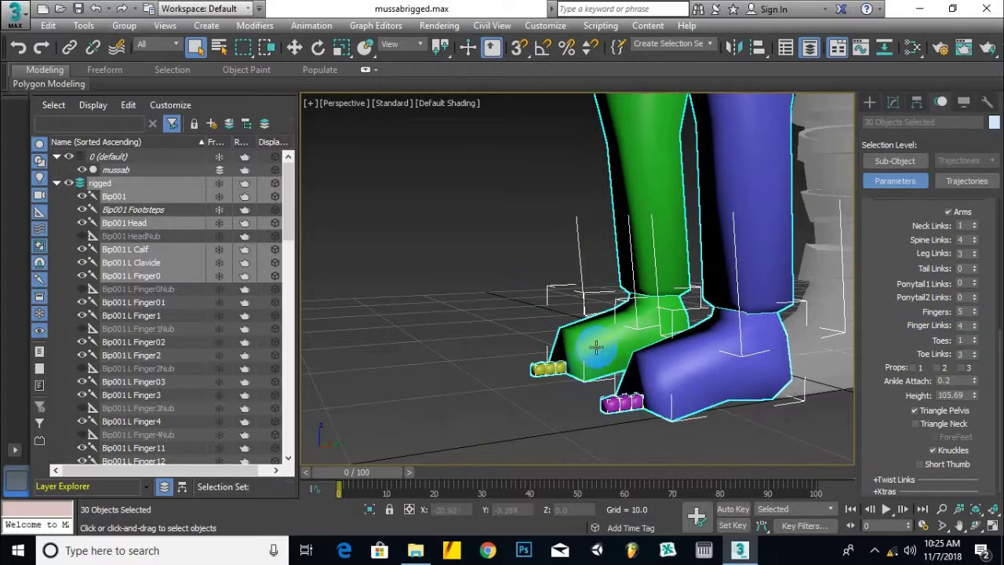
click(975, 358)
click(975, 358)
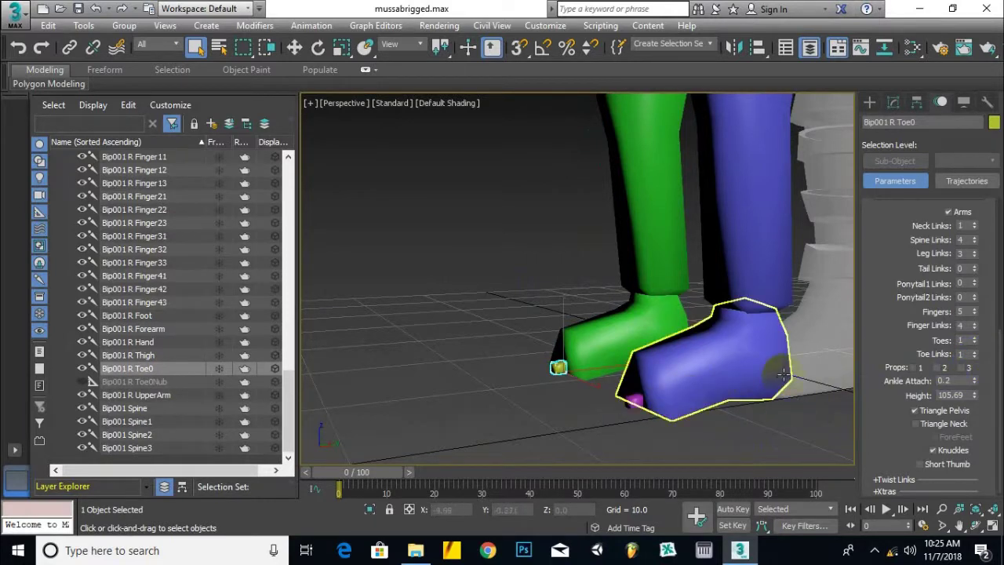
scroll(784, 375, down, 2)
alt+middle_drag(640, 382, 742, 384)
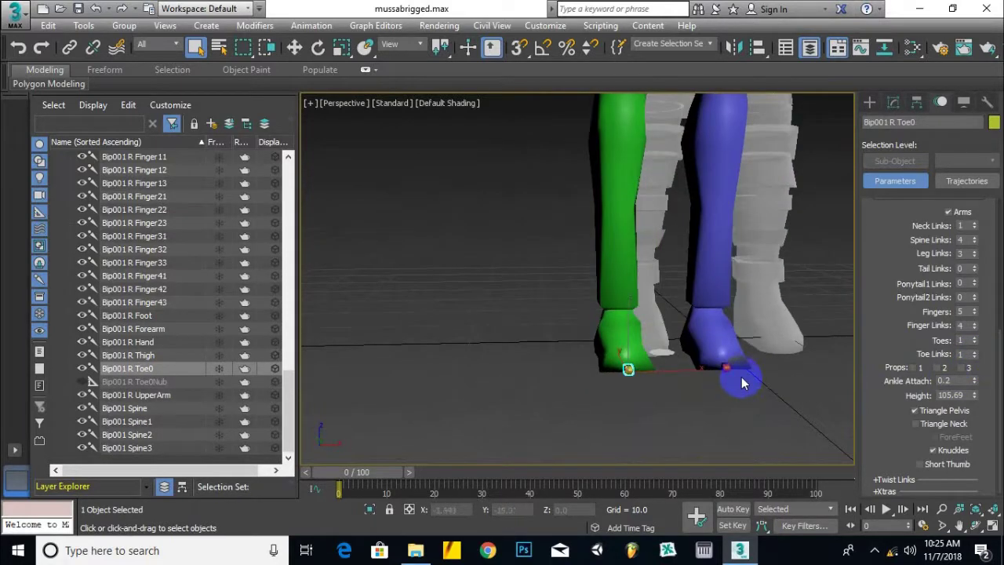
Step: Select the entire biped and move it sideways and backward so that it sits inside the character mesh
scroll(742, 382, down, 7)
scroll(733, 263, up, 2)
scroll(945, 370, down, 1)
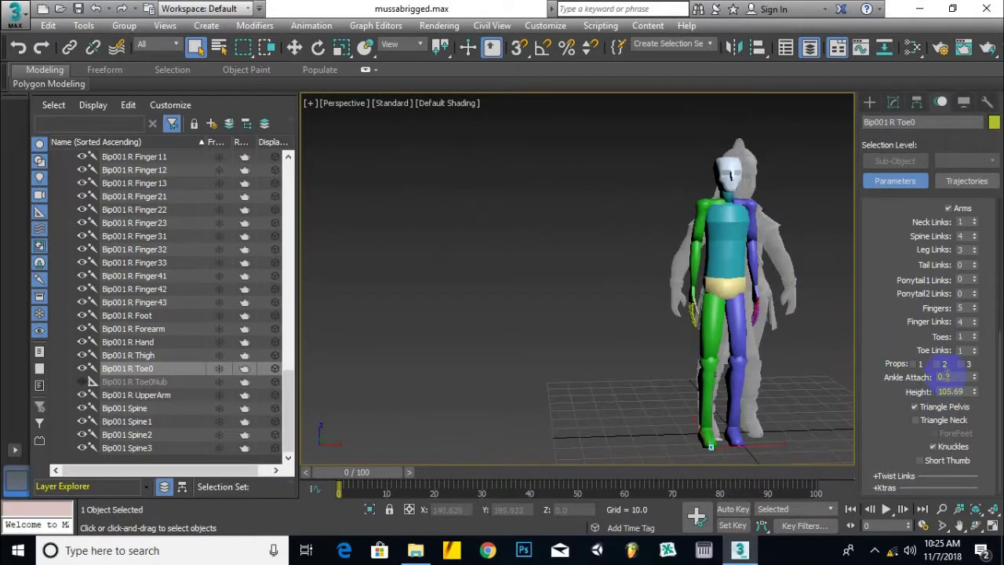
scroll(949, 392, up, 1)
drag(784, 123, 604, 474)
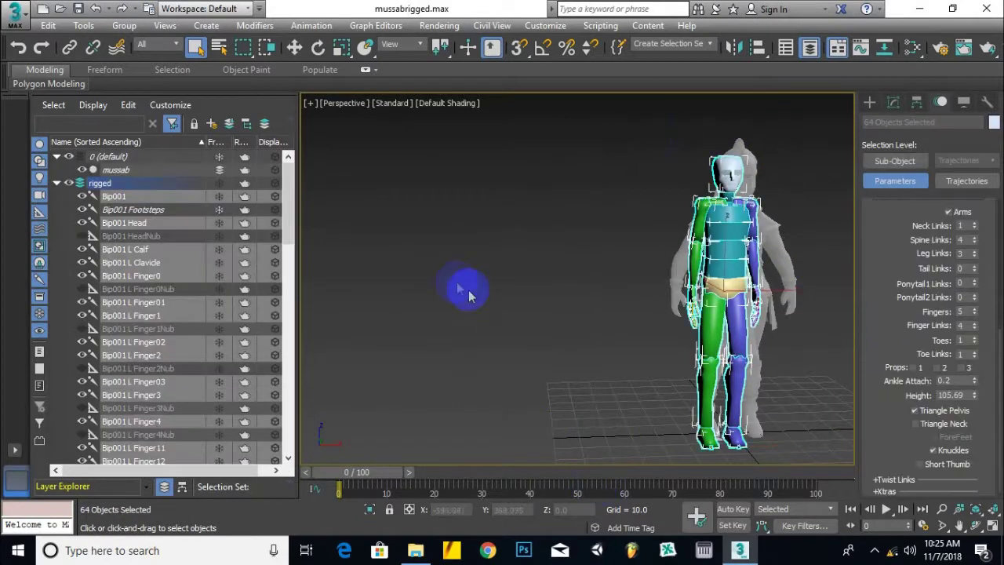
click(295, 49)
drag(777, 304, 800, 303)
alt+middle_drag(718, 306, 810, 333)
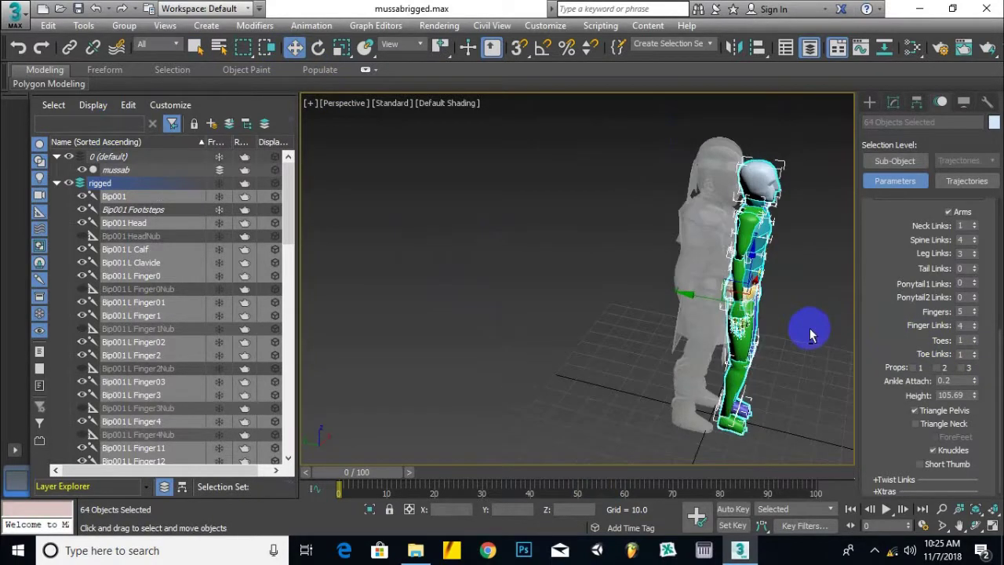
drag(692, 298, 656, 291)
scroll(651, 311, up, 2)
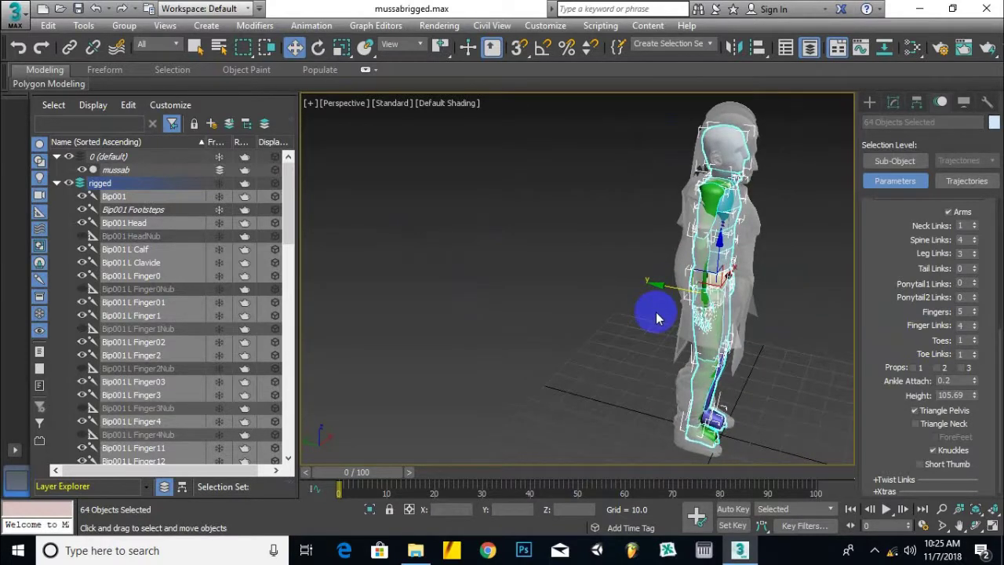
Step: Examine how the biped lines up with the mesh from the side and front, from shoulders to feet
key(l)
scroll(598, 280, up, 2)
alt+middle_drag(620, 298, 468, 311)
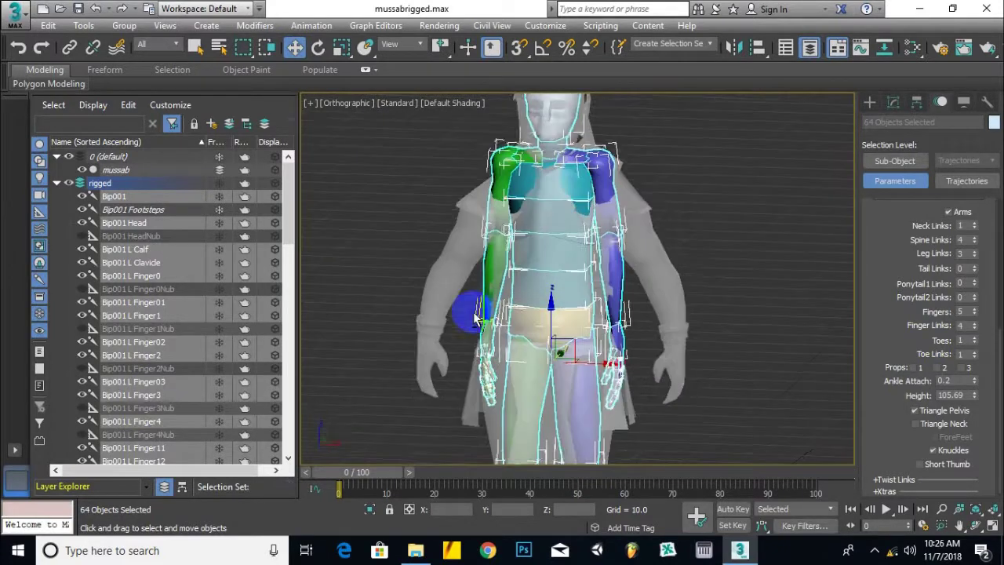
middle_drag(543, 329, 643, 212)
scroll(643, 213, down, 3)
alt+middle_drag(600, 333, 620, 348)
middle_drag(660, 303, 728, 304)
mouse_move(608, 342)
alt+middle_down()
mouse_move(510, 359)
mouse_move(612, 349)
alt+middle_up()
middle_drag(672, 253, 659, 329)
alt+middle_drag(788, 317, 505, 223)
scroll(547, 291, up, 2)
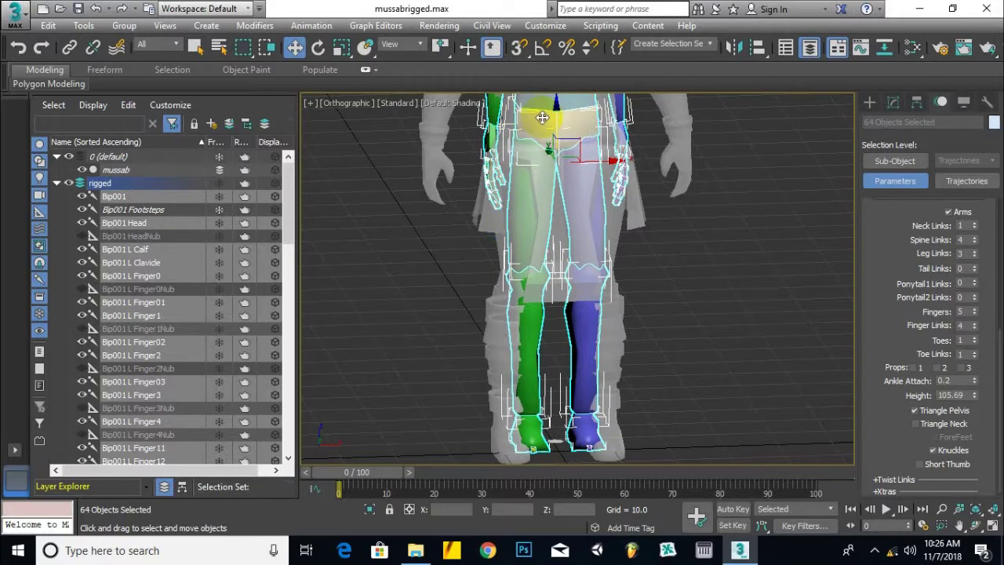
middle_drag(532, 221, 538, 257)
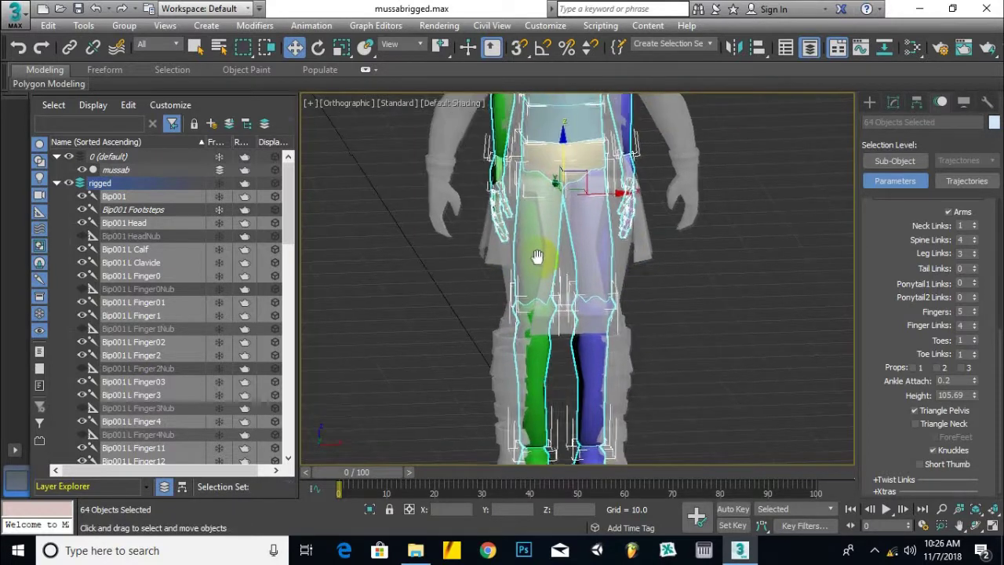
scroll(538, 257, down, 2)
Step: Select the pelvis bone and try to move it into better alignment with the character's hips
click(578, 177)
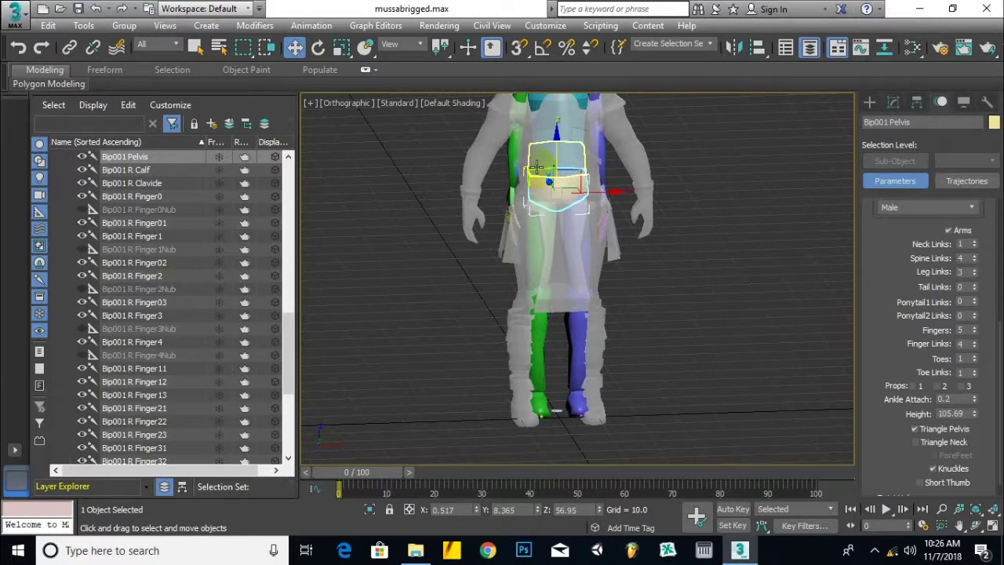
middle_drag(547, 186, 578, 205)
scroll(580, 215, up, 2)
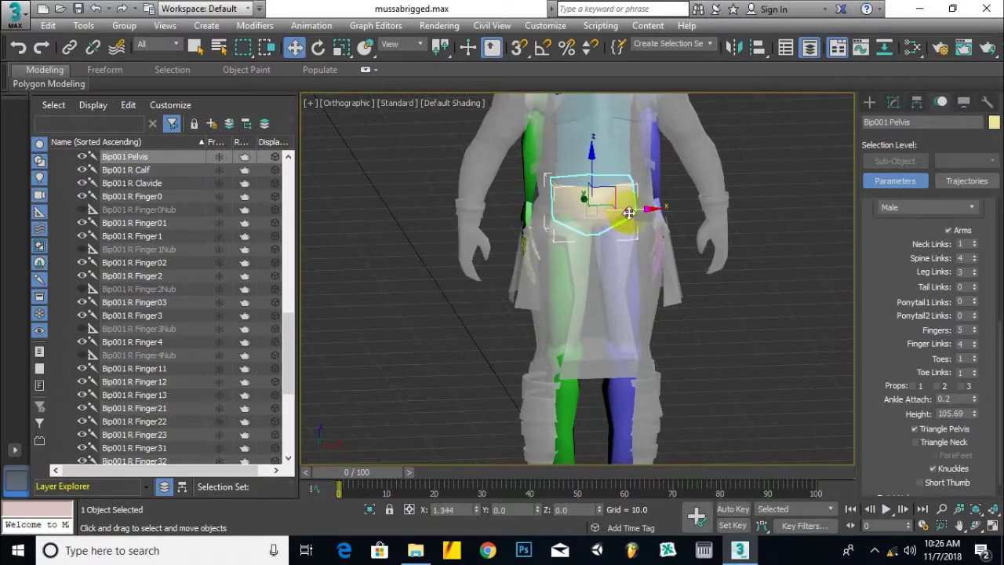
scroll(579, 194, up, 3)
drag(598, 182, 598, 161)
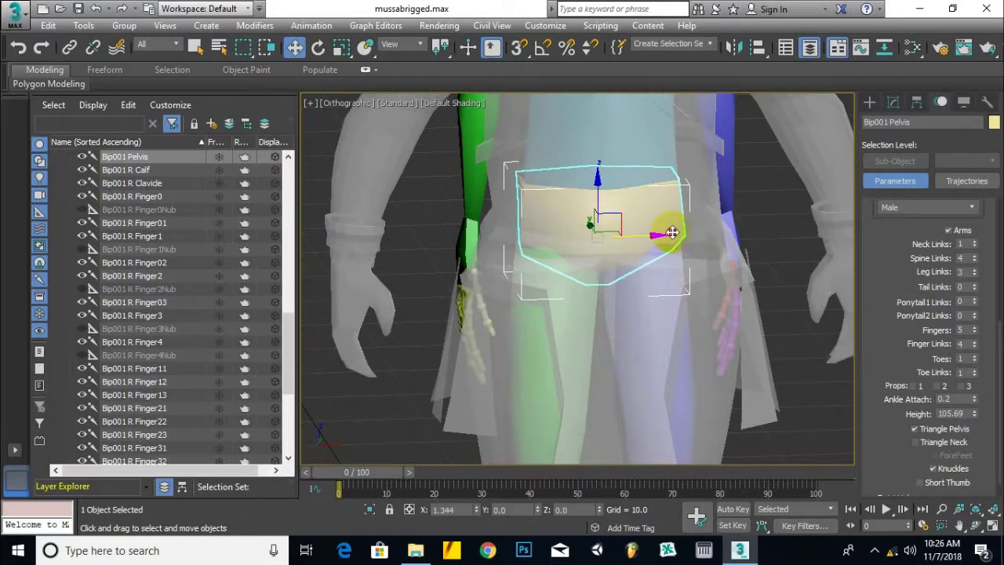
Step: Select the left calf bone and try to move it sideways along X toward the leg armour
scroll(691, 236, down, 3)
click(667, 421)
middle_drag(734, 401, 679, 309)
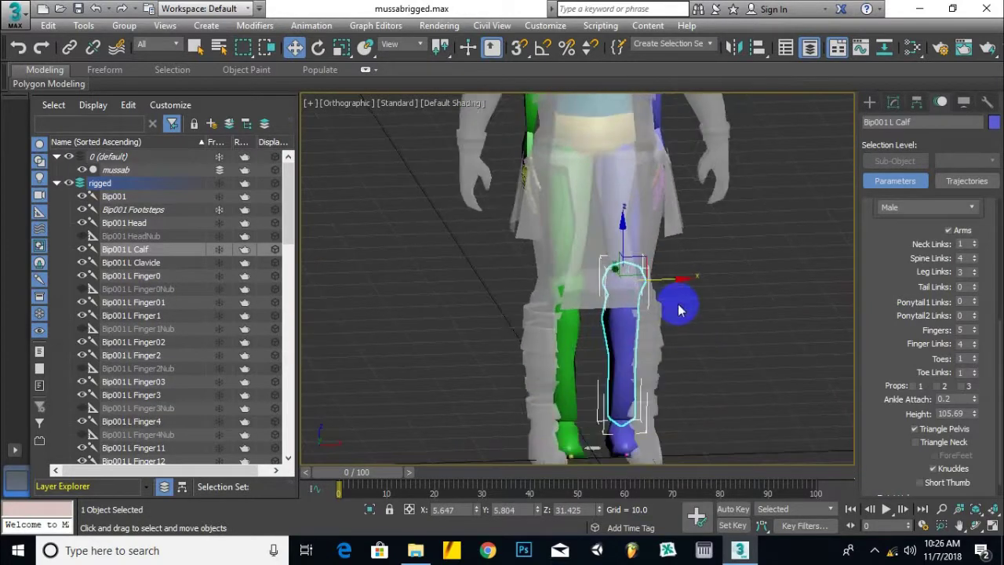
drag(679, 282, 590, 310)
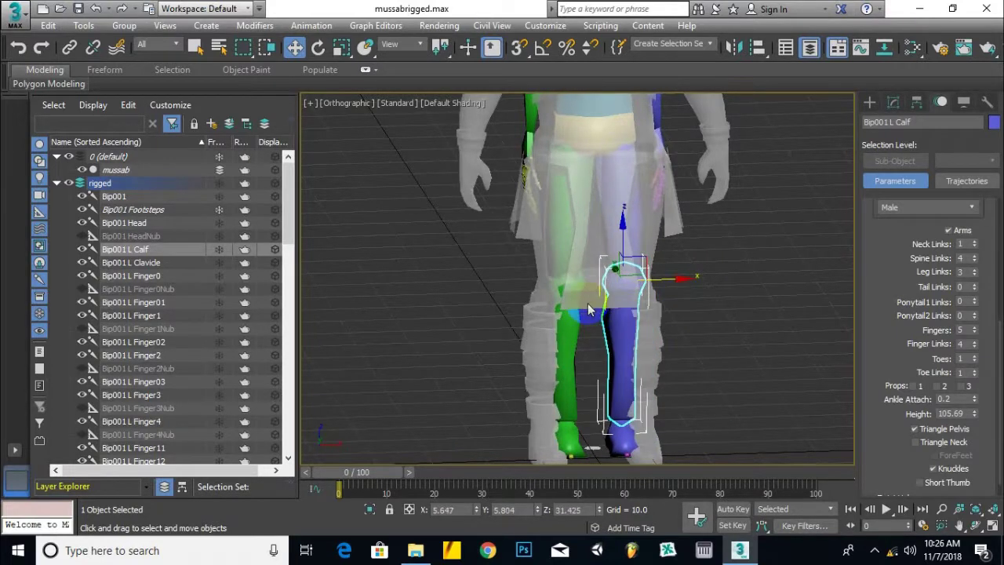
middle_drag(749, 263, 713, 265)
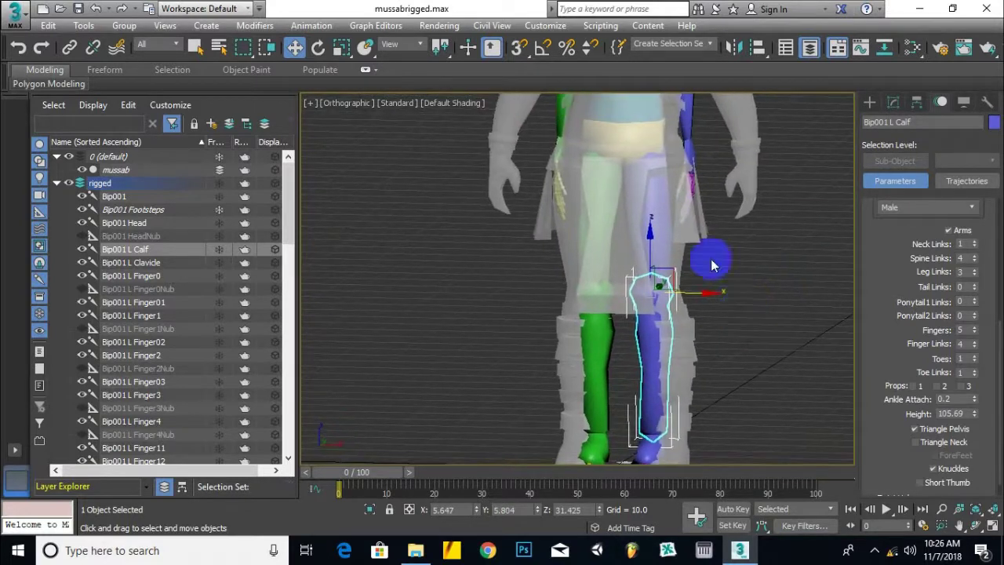
Step: Scale the pelvis bone non-uniformly along its Z axis to widen the hips and spread the biped's legs
click(620, 151)
alt+middle_drag(620, 211, 611, 211)
right_click(559, 247)
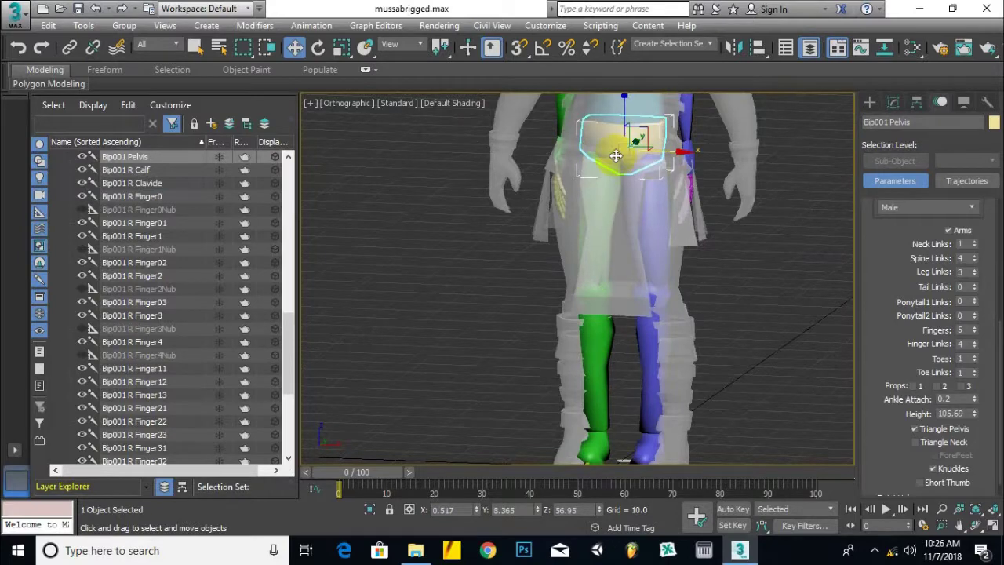
alt+middle_drag(621, 196, 650, 183)
middle_drag(624, 141, 603, 189)
click(338, 48)
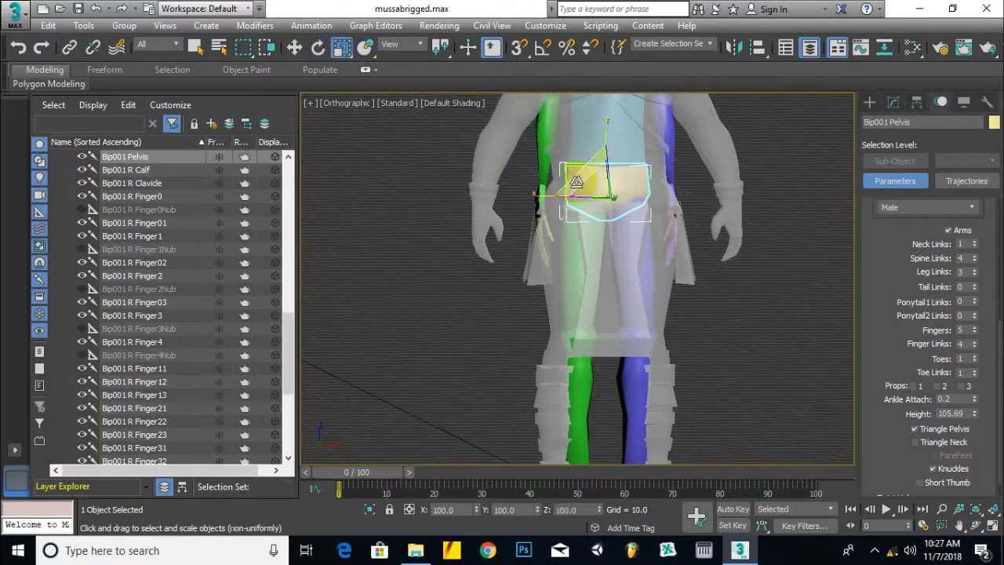
middle_drag(598, 164, 595, 124)
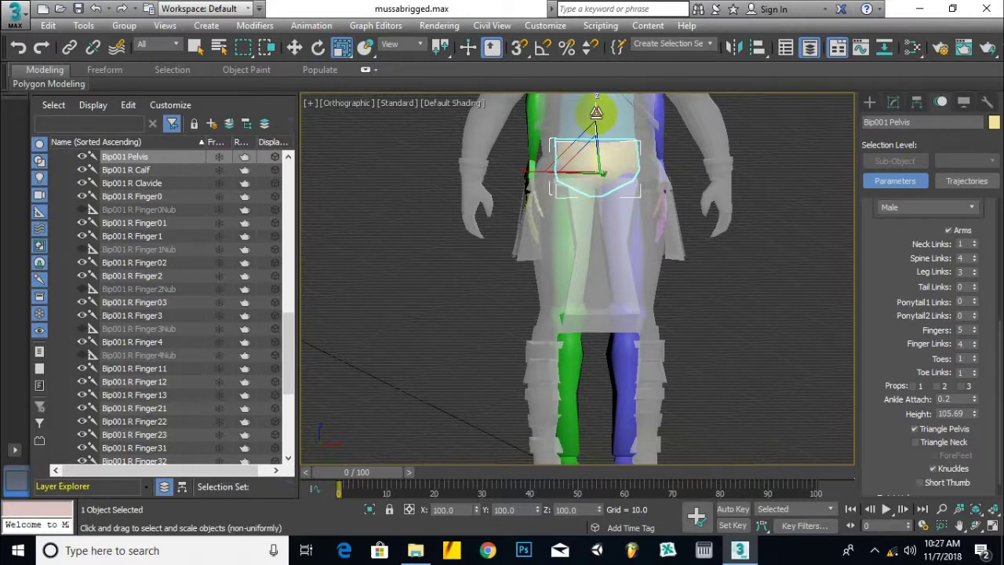
drag(596, 110, 593, 102)
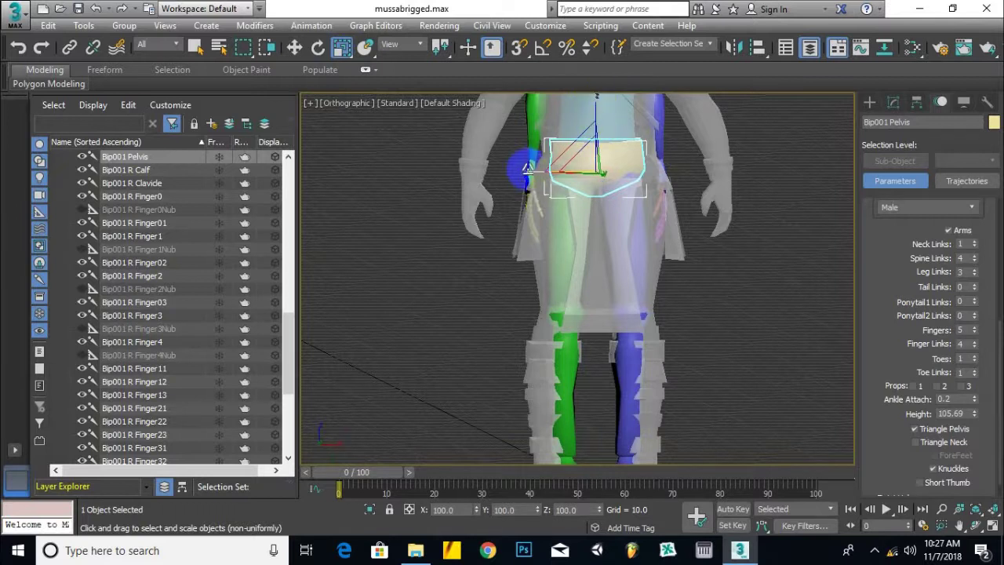
Step: Fine-tune the pelvis bone's Z scale and check the leg spacing against the mesh from the front and back
scroll(599, 224, down, 3)
alt+middle_drag(557, 286, 500, 349)
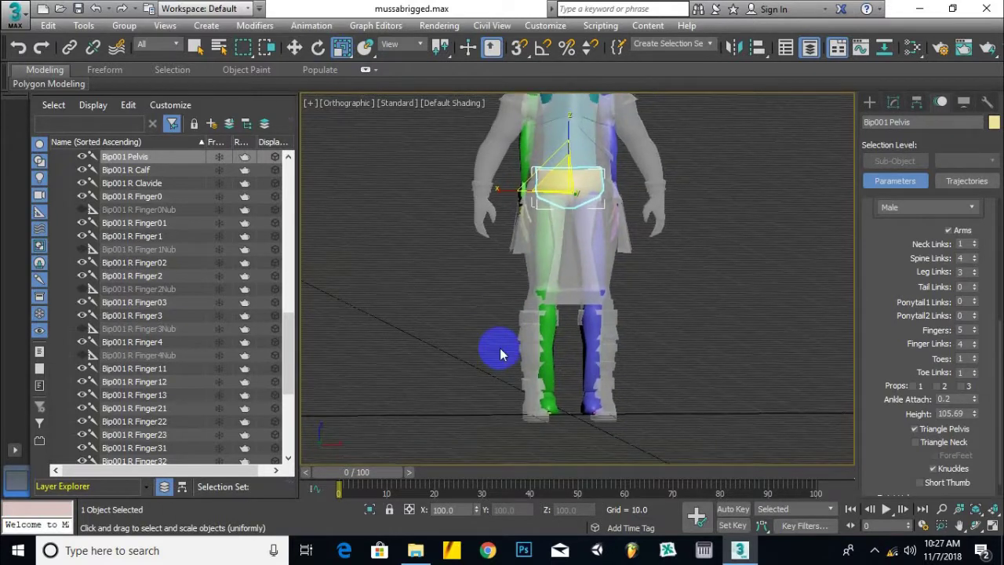
mouse_move(563, 336)
alt+middle_down()
mouse_move(643, 345)
mouse_move(511, 309)
mouse_move(554, 342)
mouse_move(374, 341)
mouse_move(636, 348)
mouse_move(565, 375)
mouse_move(568, 349)
alt+middle_up()
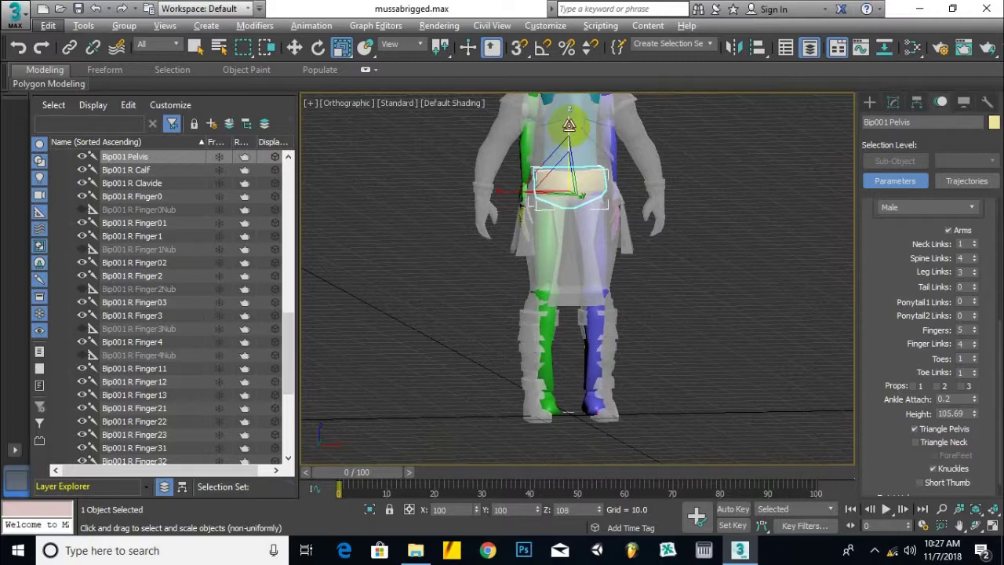
alt+middle_drag(568, 217, 612, 210)
scroll(567, 237, up, 2)
middle_drag(656, 181, 650, 230)
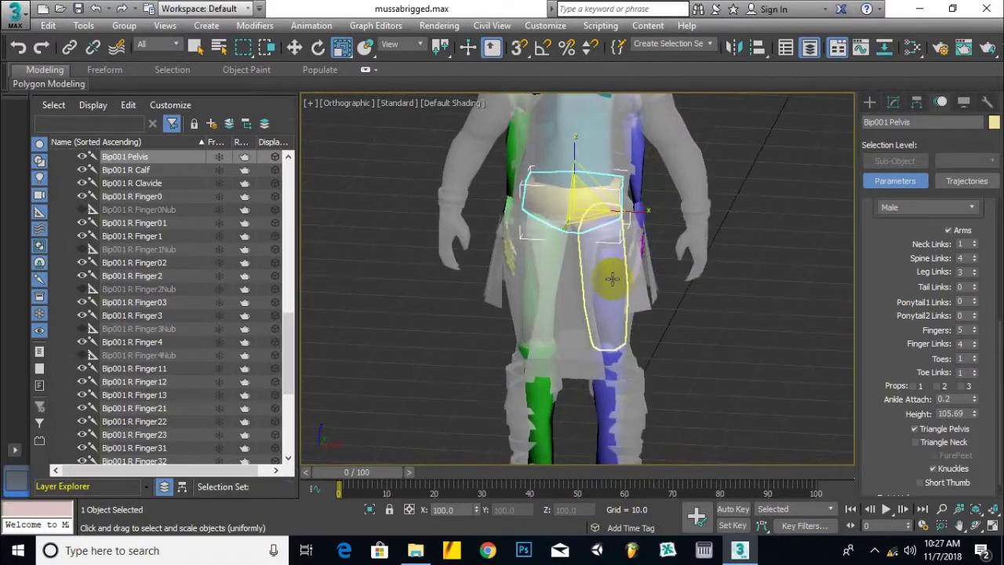
scroll(596, 281, down, 2)
alt+middle_drag(596, 280, 622, 260)
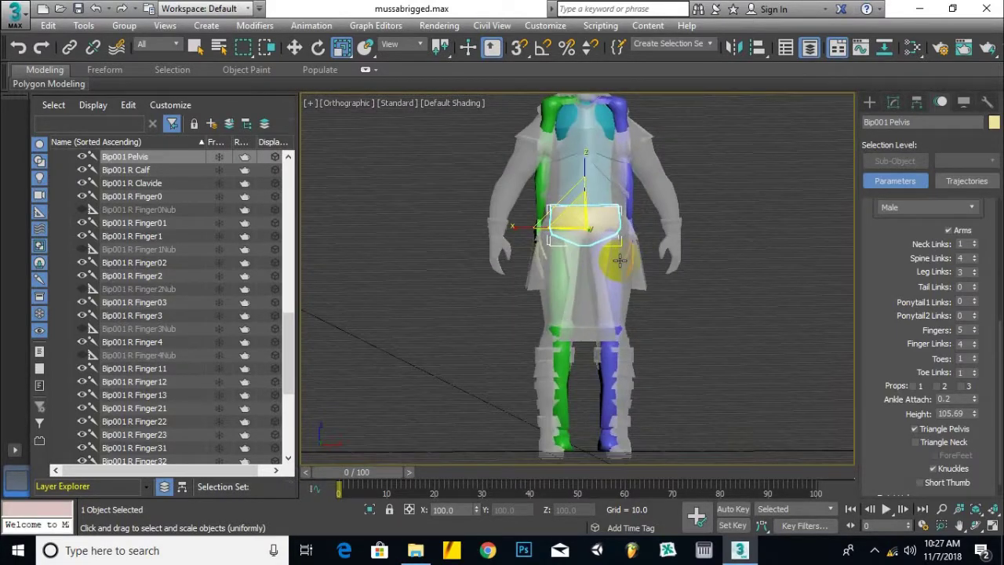
scroll(563, 290, up, 2)
alt+middle_drag(560, 288, 544, 303)
middle_drag(613, 309, 687, 219)
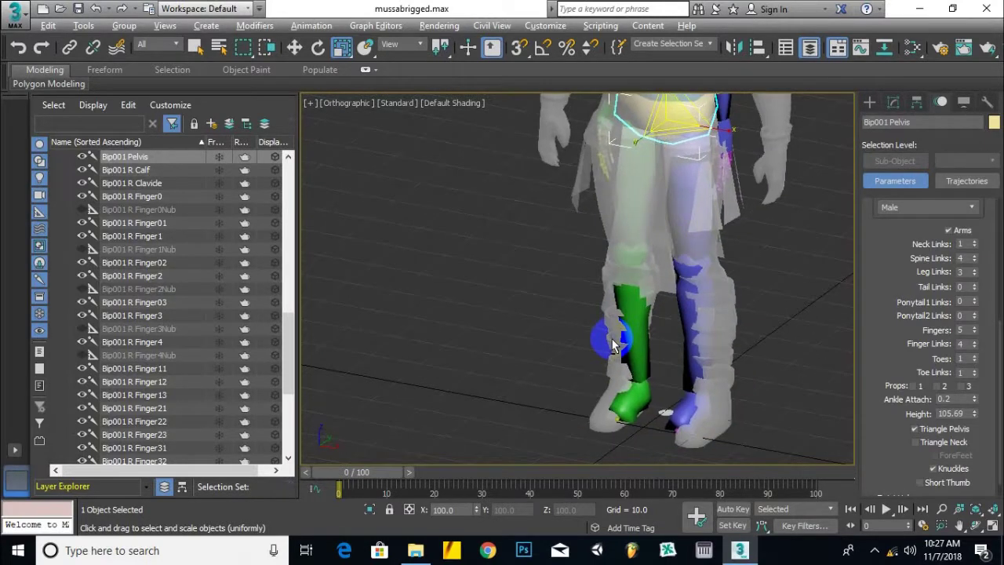
Step: Select the right calf bone and rotate it outward about its Y axis by about 5 degrees toward the leg armour
click(641, 324)
alt+middle_drag(703, 331, 641, 321)
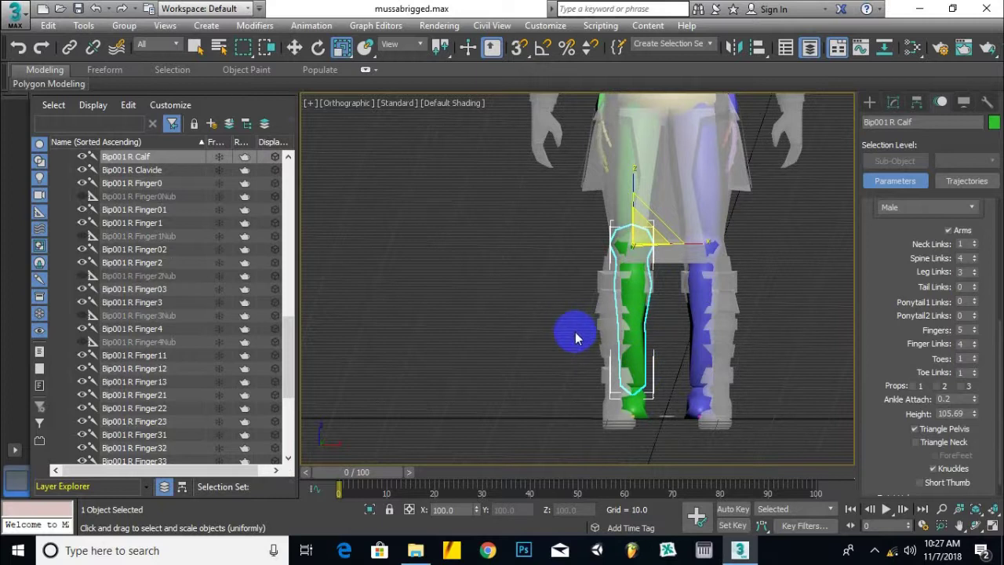
scroll(632, 303, down, 2)
alt+middle_drag(632, 304, 701, 355)
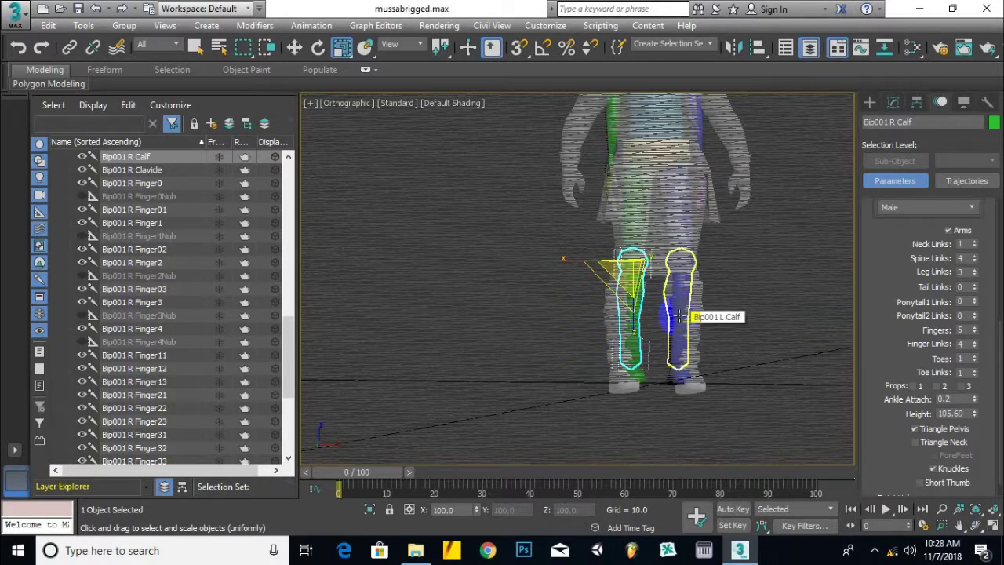
click(319, 49)
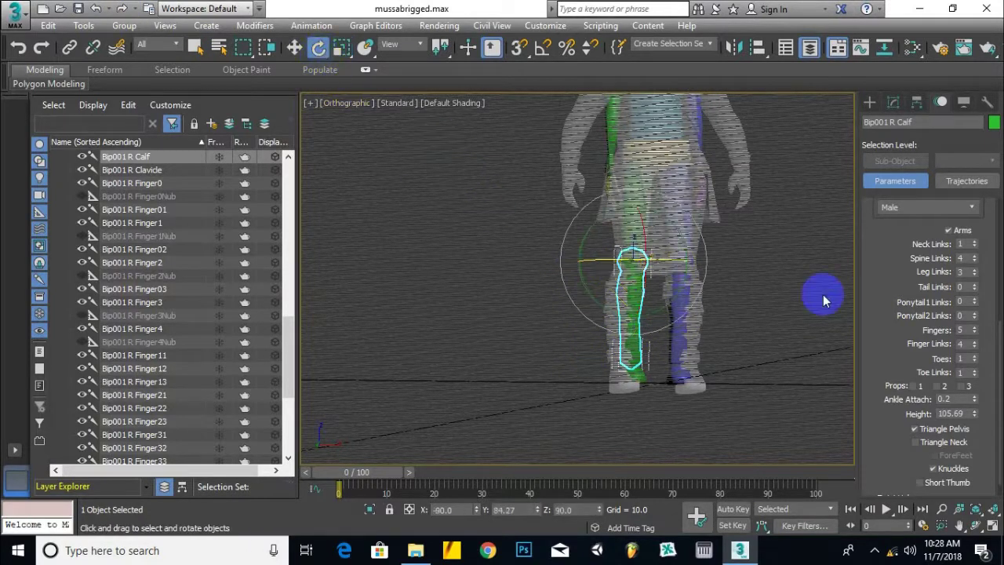
scroll(702, 307, up, 4)
drag(633, 264, 608, 280)
alt+middle_drag(477, 343, 614, 318)
drag(638, 277, 654, 269)
alt+middle_drag(654, 270, 550, 290)
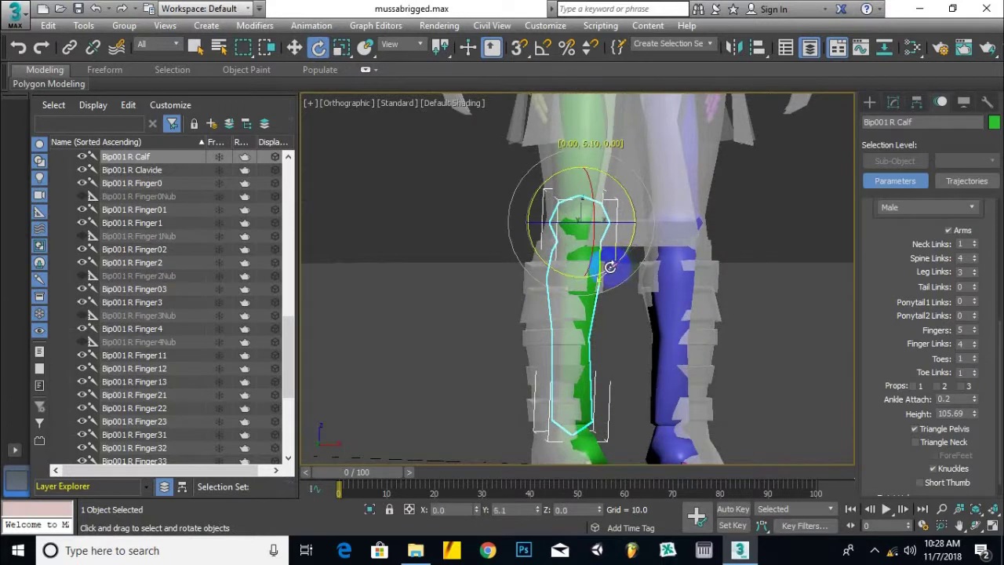
Step: Refine the right calf bone's rotation from the front and side so it follows the armoured shin
drag(615, 227, 622, 192)
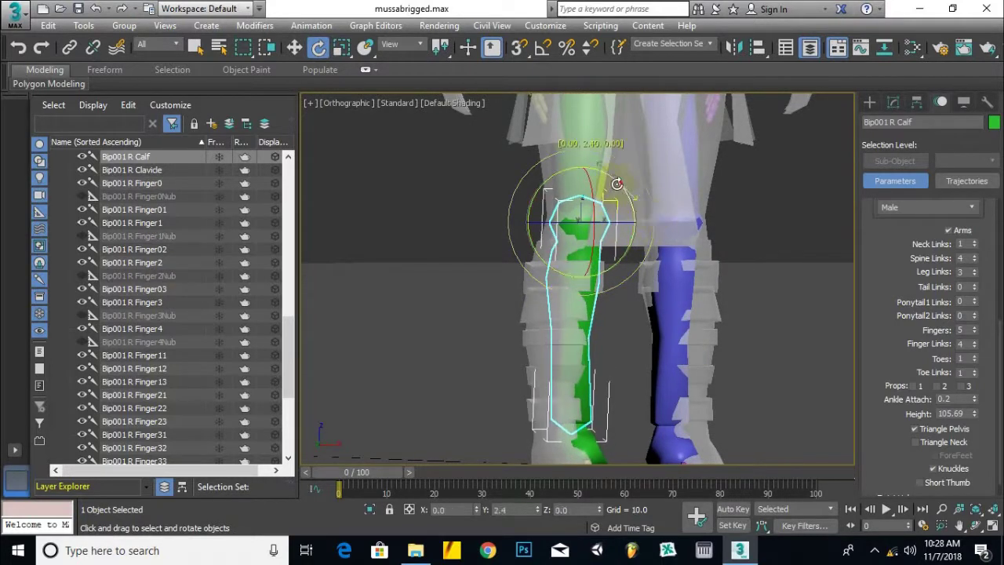
alt+middle_drag(618, 225, 602, 262)
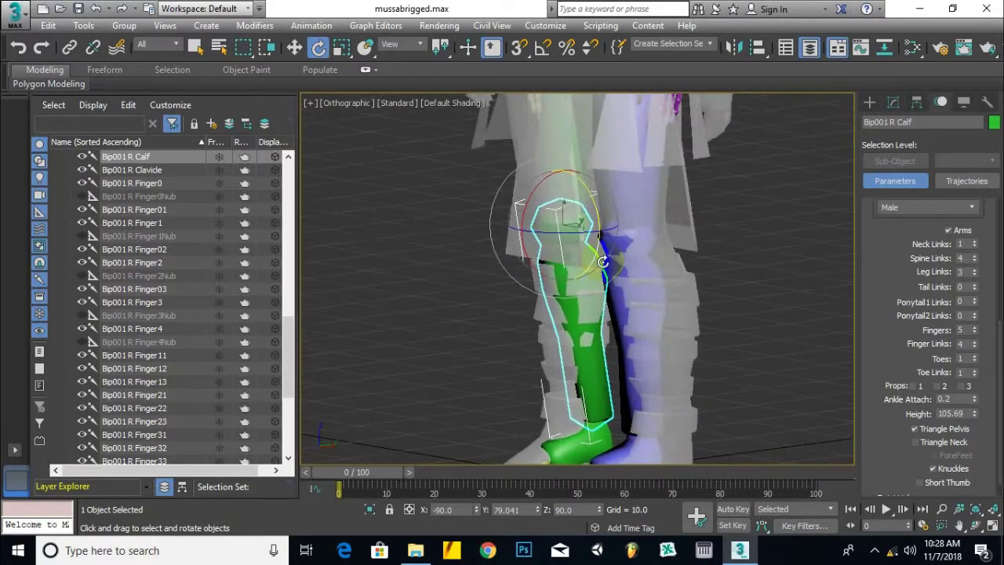
drag(589, 273, 582, 276)
alt+middle_drag(595, 268, 418, 135)
Step: Move the right calf bone slightly outward along X and backward along Y to centre the knee in the mesh
click(295, 48)
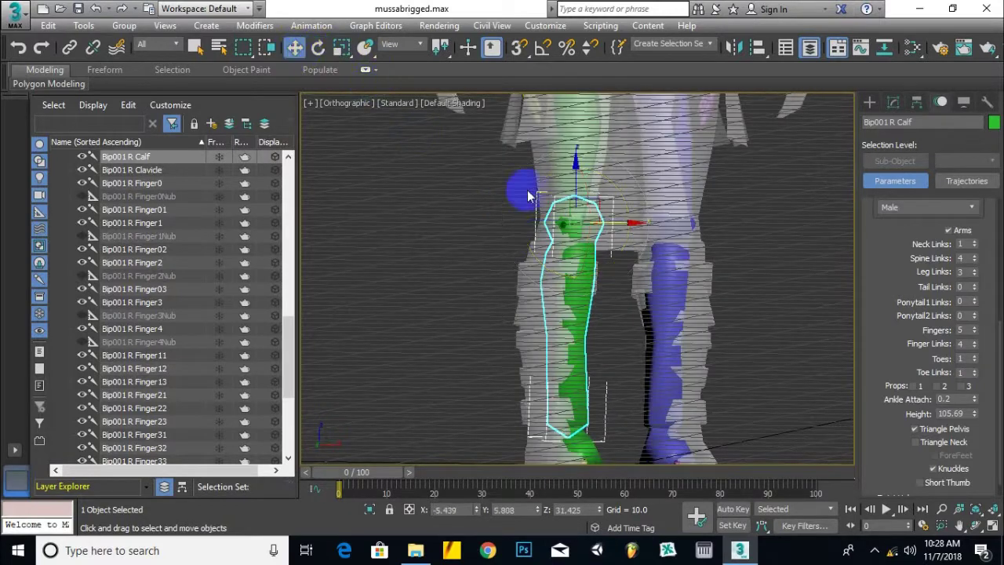
scroll(603, 217, up, 4)
drag(595, 233, 587, 233)
alt+middle_drag(588, 234, 698, 269)
drag(501, 233, 487, 233)
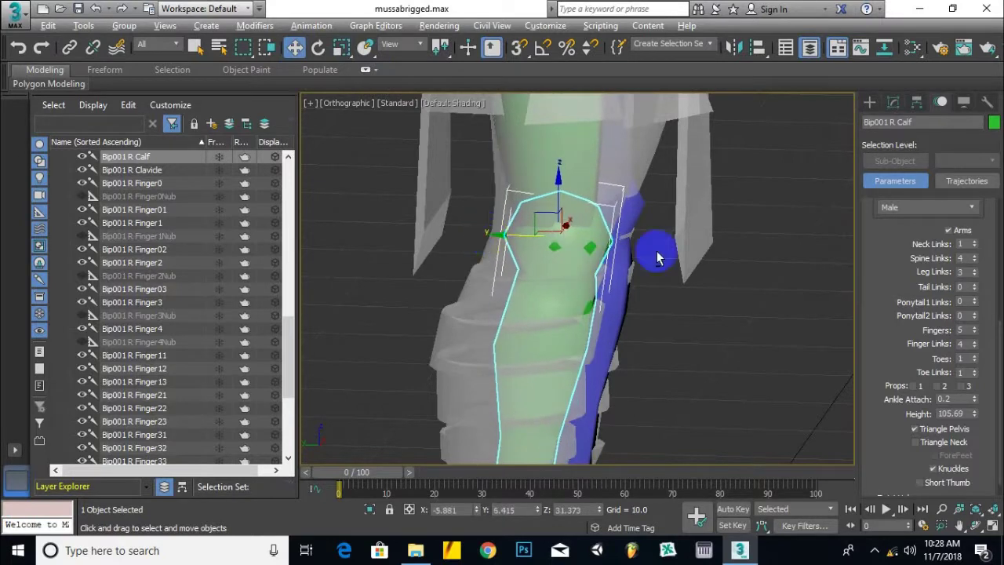
alt+middle_drag(639, 255, 598, 255)
drag(600, 235, 601, 237)
scroll(602, 239, down, 2)
alt+middle_drag(599, 250, 551, 374)
Step: Undo the first scale attempt on the right calf bone and scale it non-uniformly to fit inside the leg armour
click(340, 48)
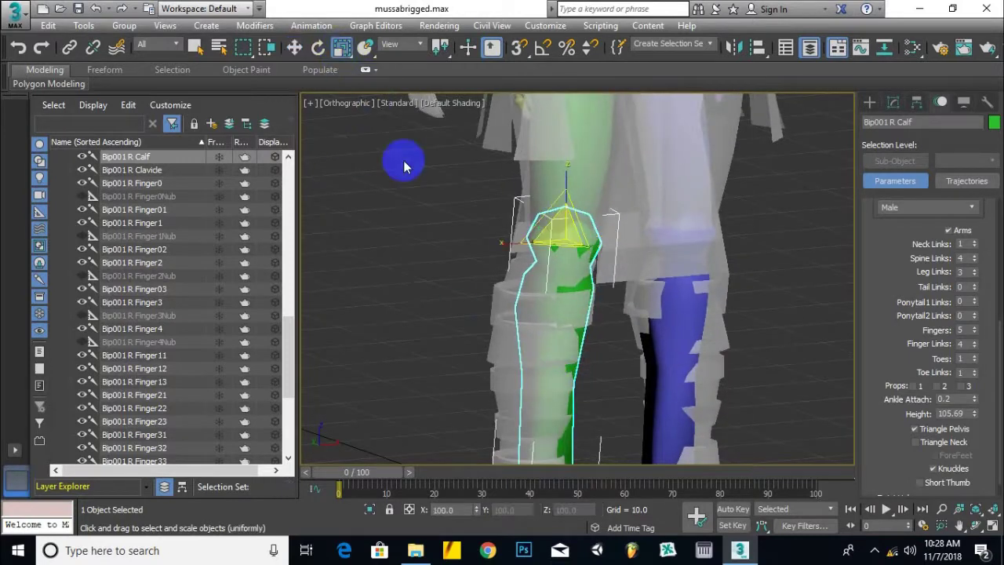
alt+middle_drag(585, 273, 566, 289)
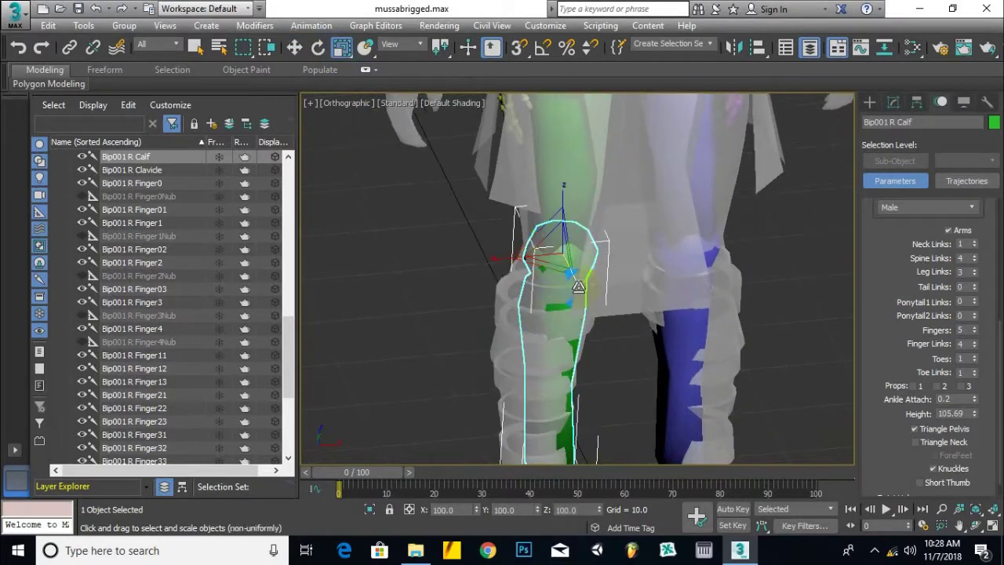
key(ctrl+z)
drag(493, 265, 503, 261)
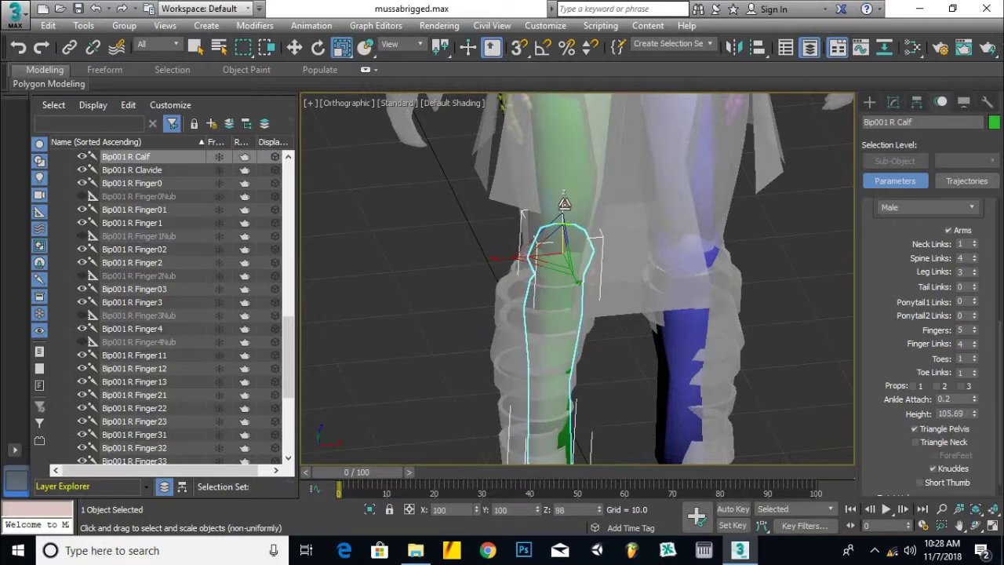
Step: Nudge the right calf bone further outward to about X -6.54, Y 6.6 and check the knee from the side
click(295, 48)
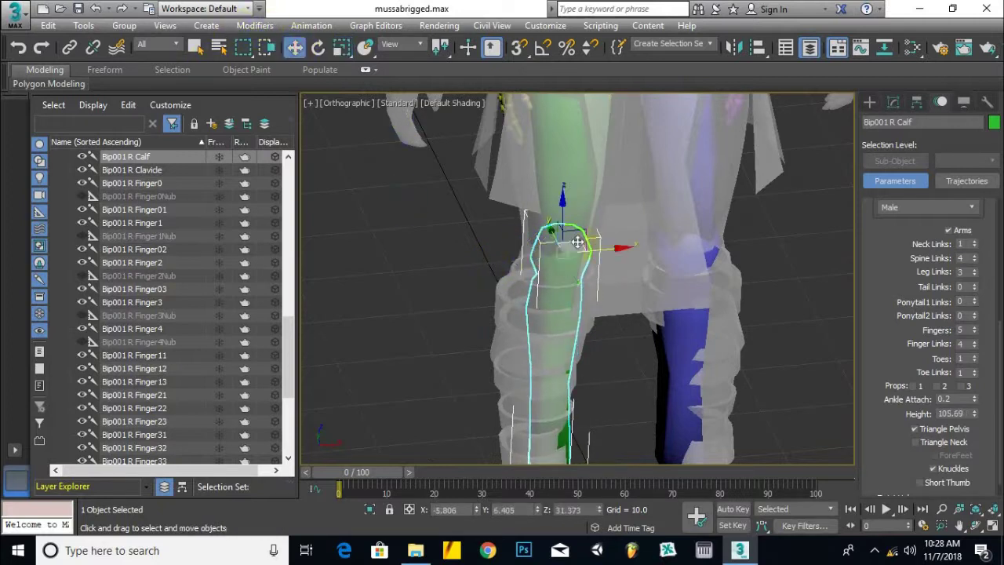
middle_drag(535, 271, 503, 149)
alt+middle_drag(429, 242, 609, 266)
middle_drag(549, 216, 521, 222)
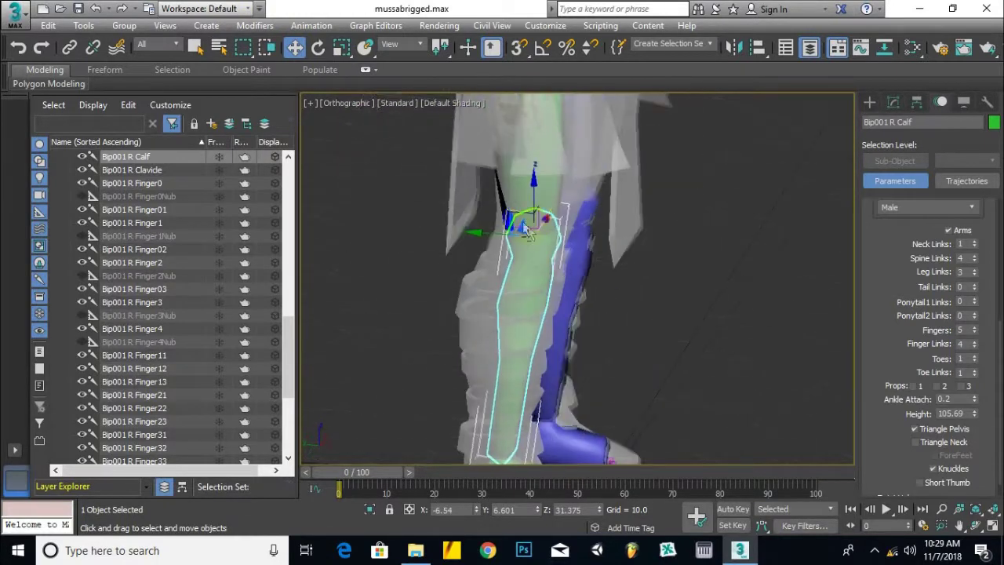
Step: Select the right thigh bone and rotate it slightly so it follows the upper leg from the side and front
click(523, 202)
scroll(501, 213, down, 3)
drag(451, 114, 453, 115)
alt+middle_drag(471, 133, 562, 213)
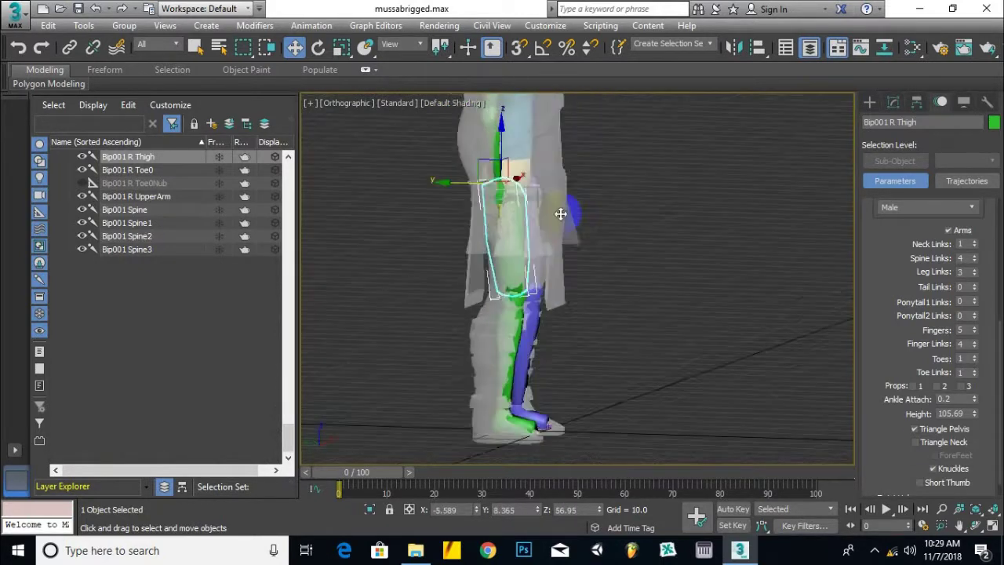
click(319, 49)
drag(574, 203, 572, 205)
alt+middle_drag(566, 205, 491, 218)
scroll(498, 213, up, 3)
Step: Scale the right thigh bone non-uniformly to about 98% along Z and check its fit from the front
click(342, 49)
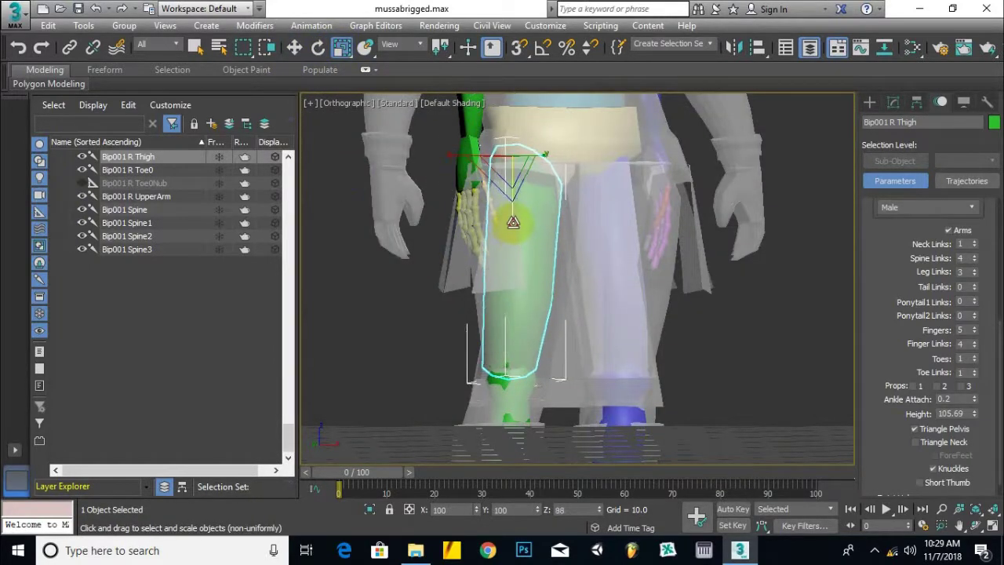
mouse_move(418, 223)
alt+middle_down()
mouse_move(456, 237)
mouse_move(473, 215)
mouse_move(408, 237)
alt+middle_up()
middle_drag(513, 183, 518, 201)
click(295, 49)
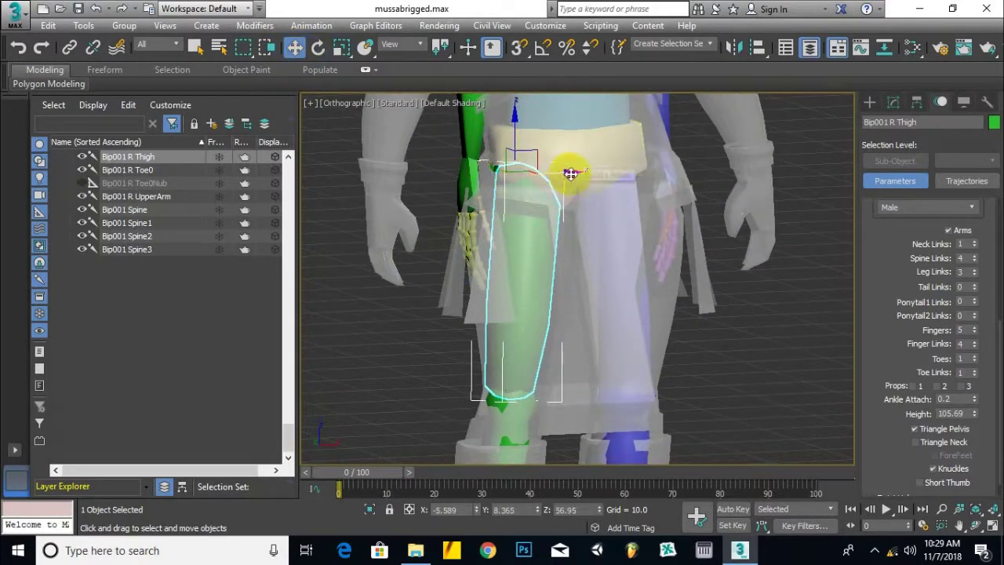
alt+middle_drag(548, 189, 529, 212)
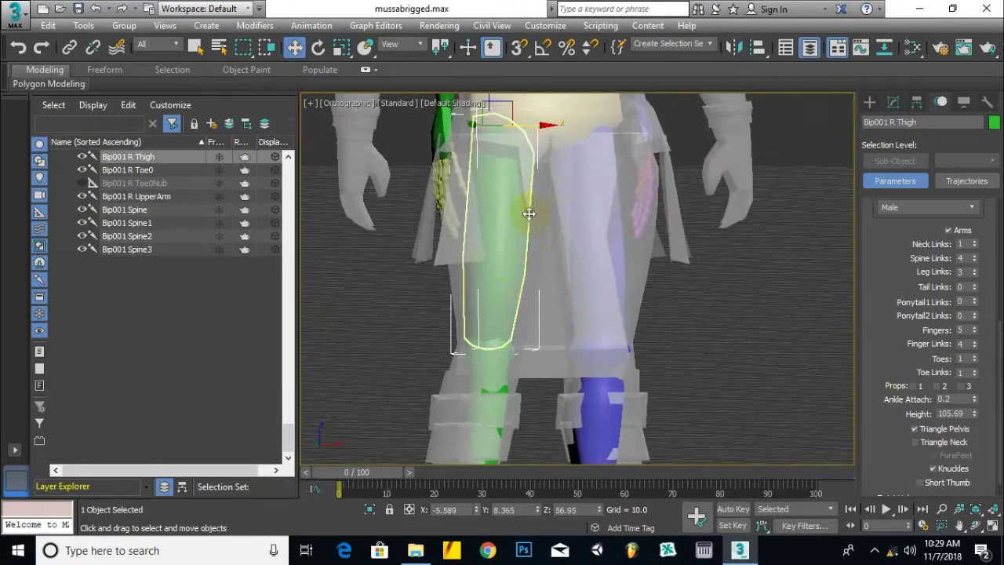
Step: Move the right calf bone outward to about X -6.66 and shift it about 1 unit along negative Y
middle_drag(486, 271, 519, 144)
click(508, 318)
drag(580, 219, 571, 221)
alt+middle_drag(527, 258, 603, 260)
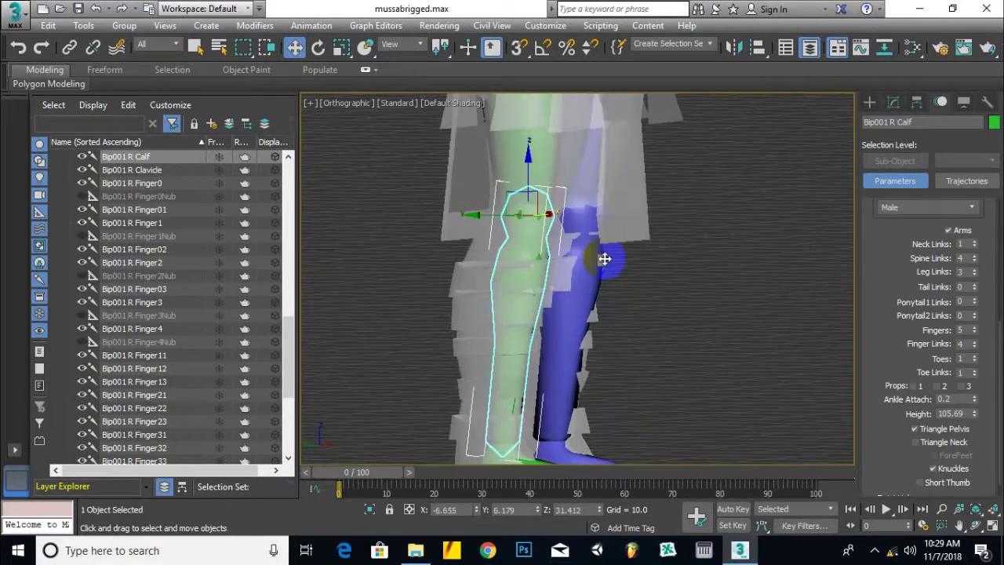
drag(484, 216, 491, 217)
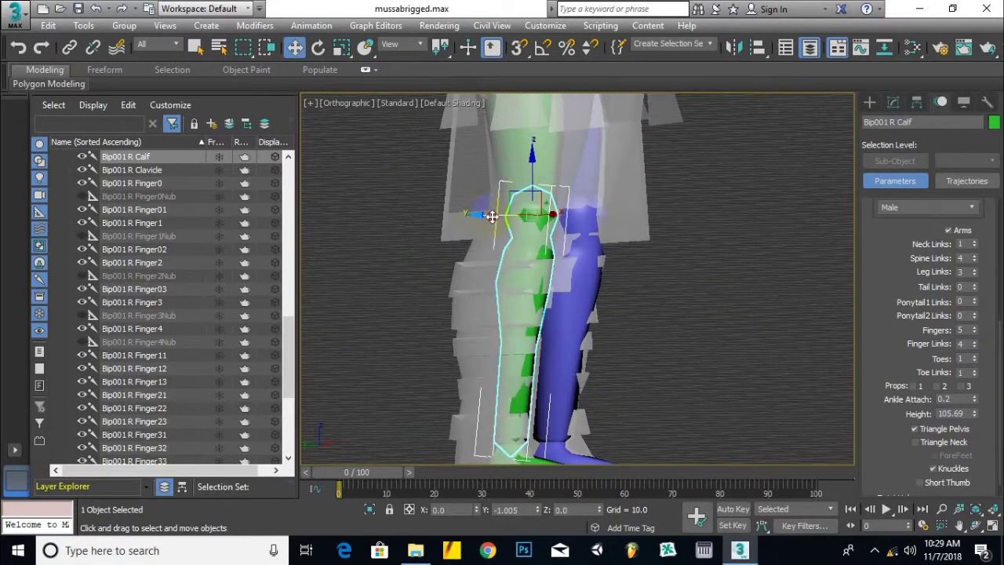
Step: Rotate the right calf bone slightly in the side view and adjust its position along Y to fit the shin armour
click(318, 48)
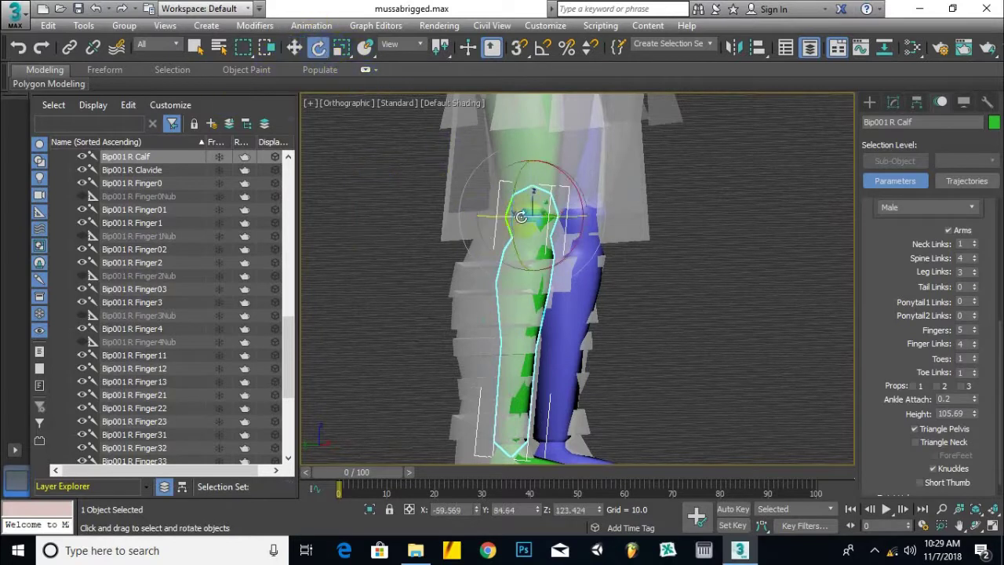
drag(609, 200, 605, 201)
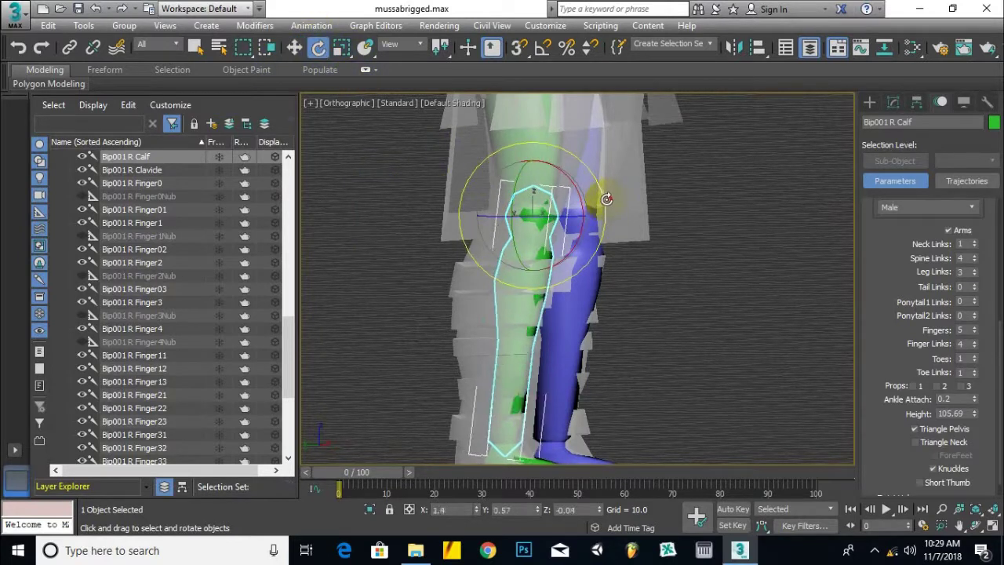
middle_drag(538, 240, 520, 217)
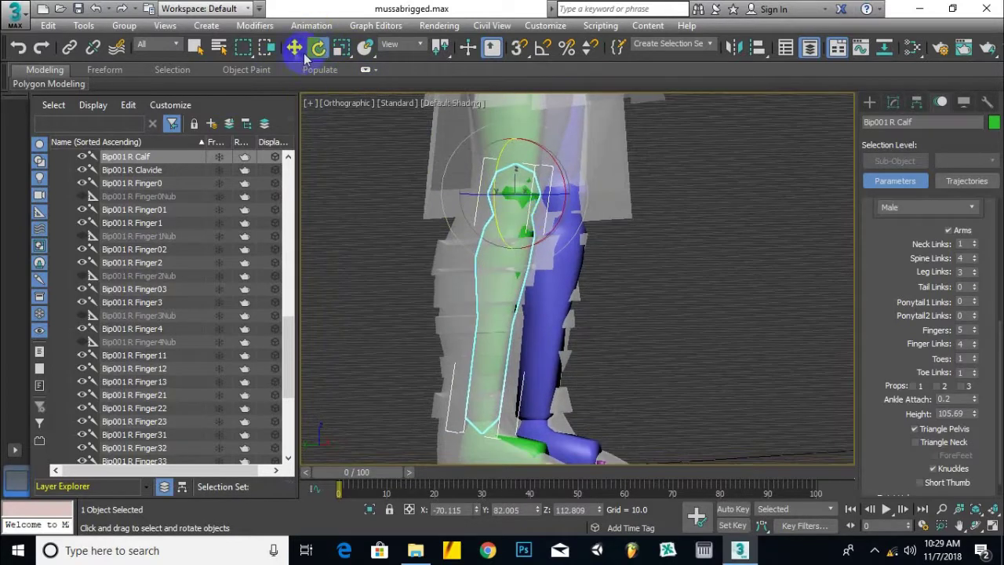
click(298, 52)
drag(482, 192, 538, 193)
Step: Scale the right calf bone to about 82% along Z and nudge it about 0.3 units along negative X
scroll(536, 200, down, 3)
alt+middle_drag(559, 203, 473, 216)
click(341, 49)
scroll(523, 197, up, 3)
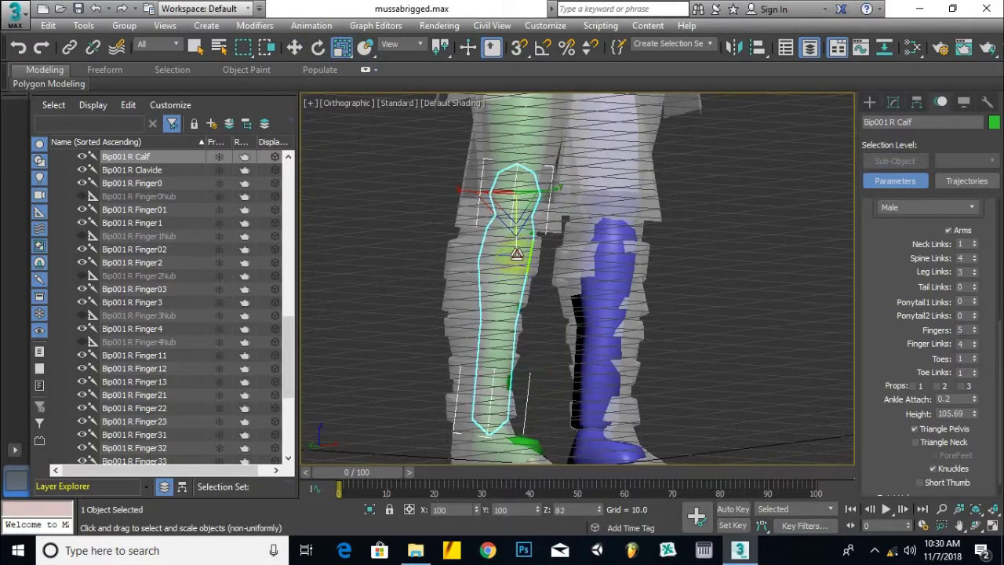
click(295, 47)
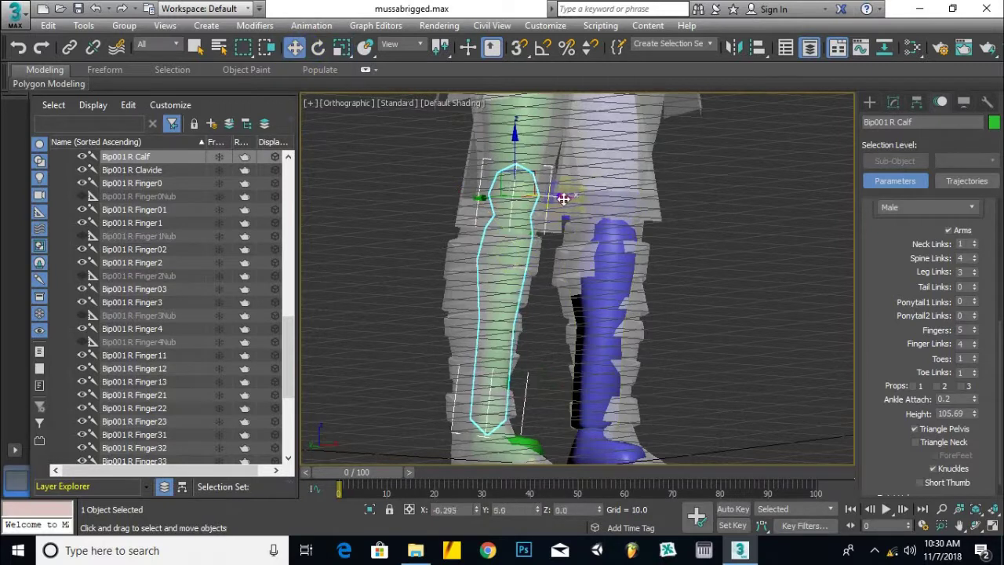
Step: Try to lower the right foot bone into the boot
alt+middle_drag(568, 225, 527, 330)
click(503, 336)
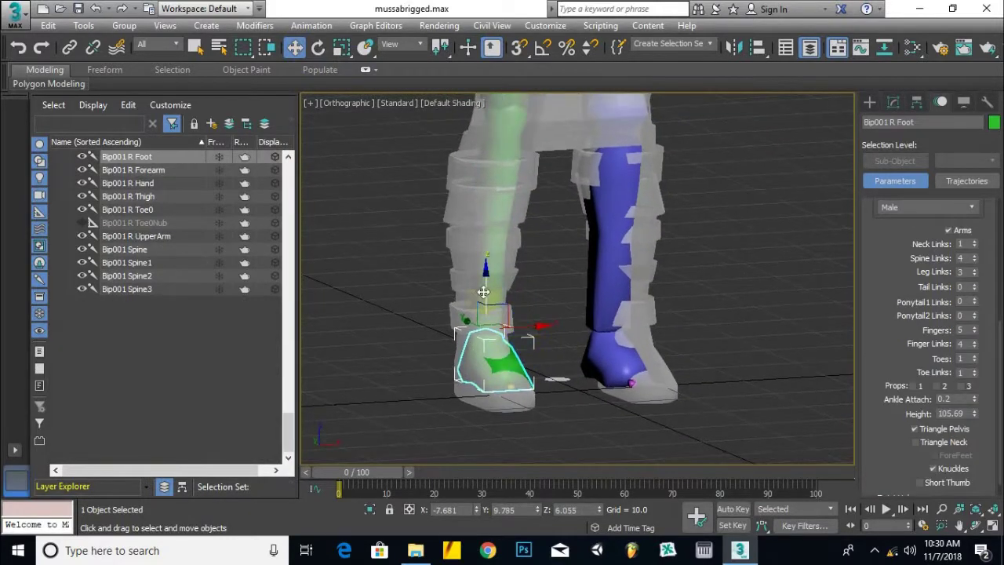
scroll(486, 303, down, 3)
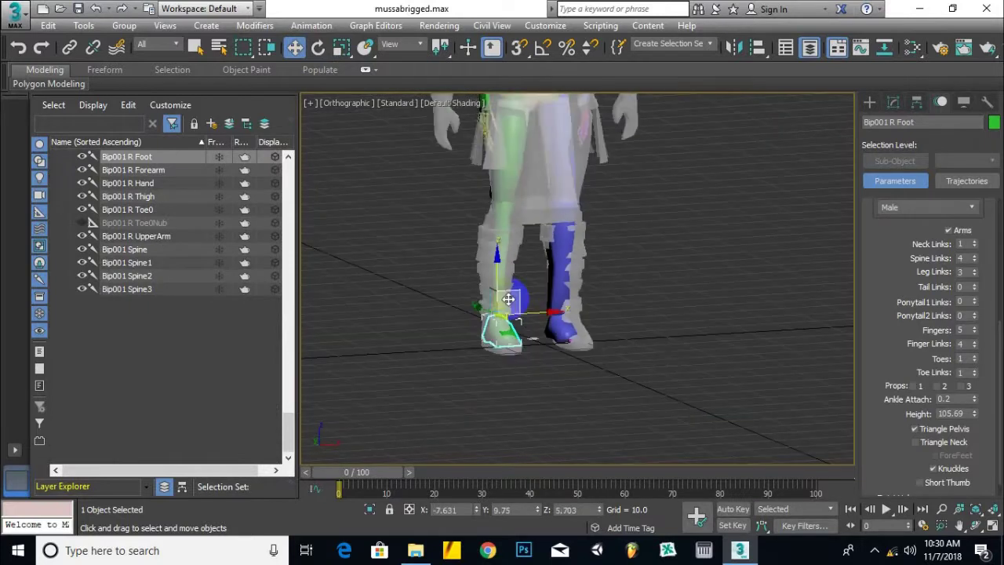
alt+middle_drag(541, 304, 520, 289)
scroll(520, 289, down, 3)
scroll(625, 119, down, 2)
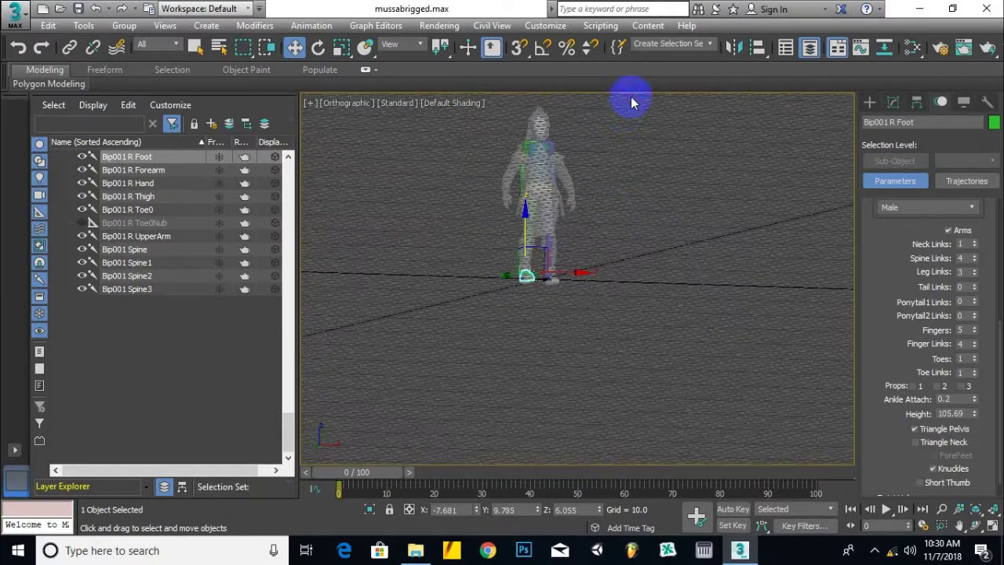
Step: Select all the biped bones and lower them together about 1 unit along Z
drag(456, 307, 455, 307)
scroll(538, 148, up, 5)
scroll(529, 280, down, 2)
middle_drag(529, 280, 535, 199)
scroll(502, 295, up, 2)
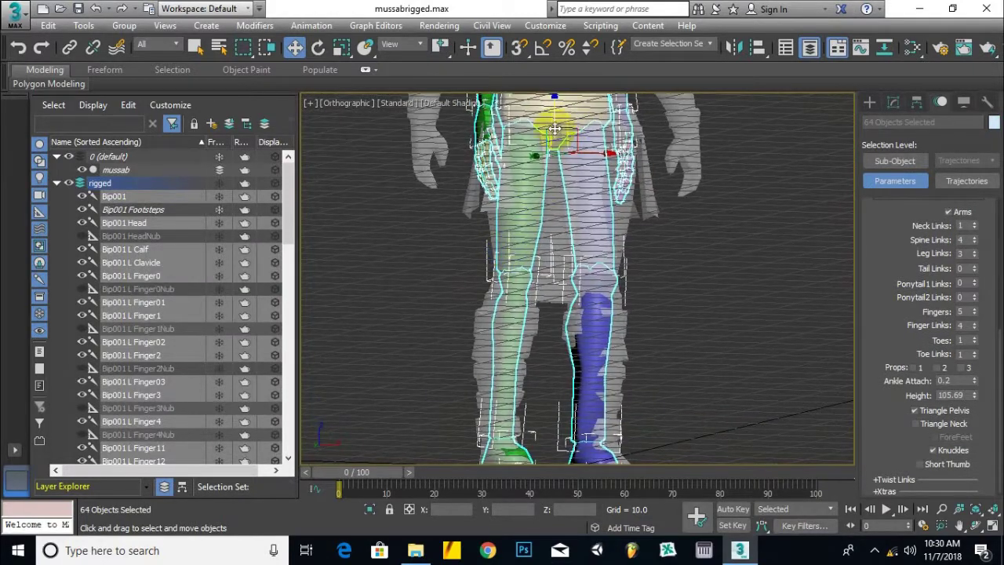
drag(555, 127, 554, 133)
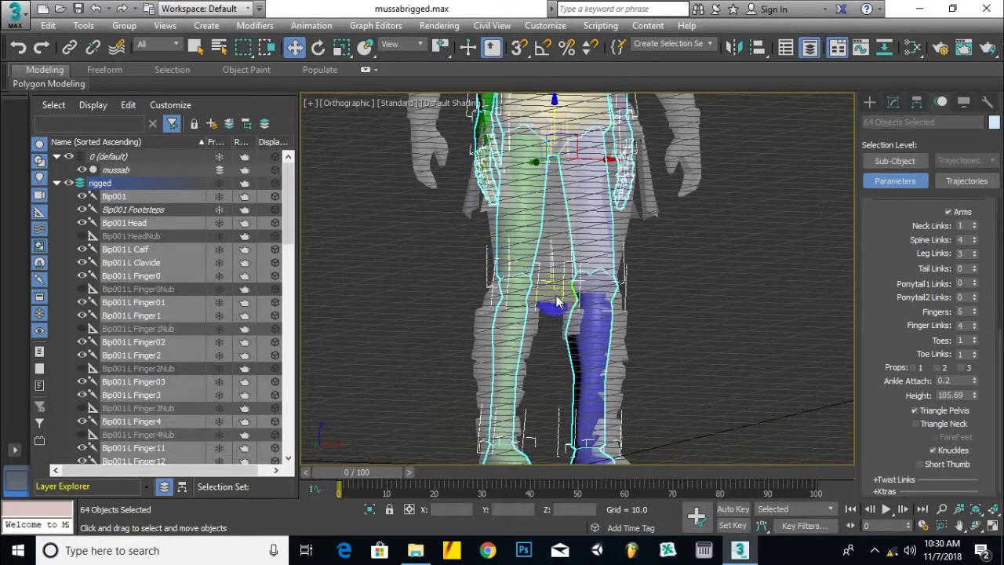
Step: Select the right foot bone and move it about 0.6 units along X to centre it in the boot
middle_drag(553, 290, 565, 228)
alt+middle_drag(559, 291, 517, 333)
scroll(540, 323, down, 4)
middle_drag(592, 274, 582, 344)
middle_drag(532, 440, 545, 306)
alt+middle_drag(548, 349, 541, 384)
click(515, 407)
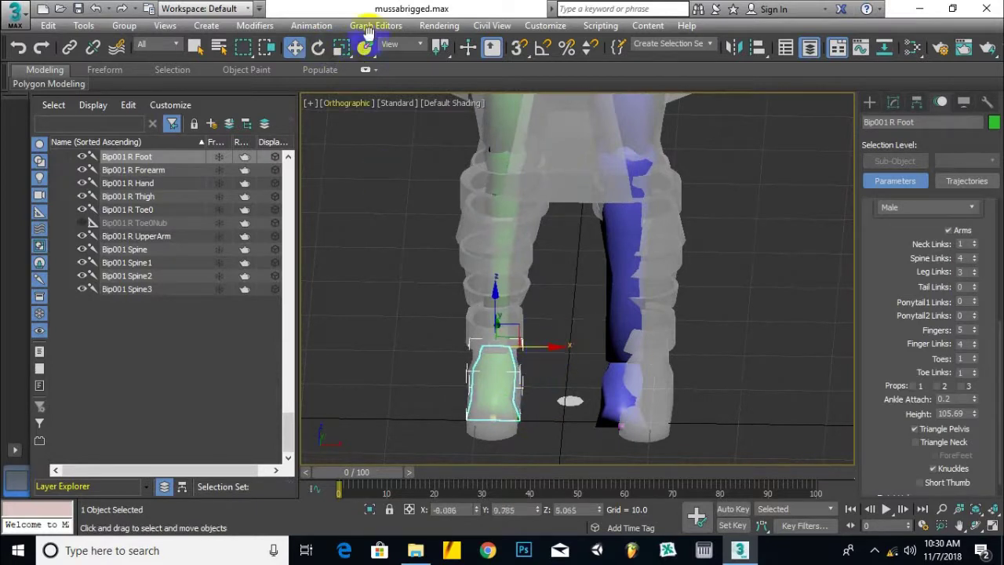
key(r)
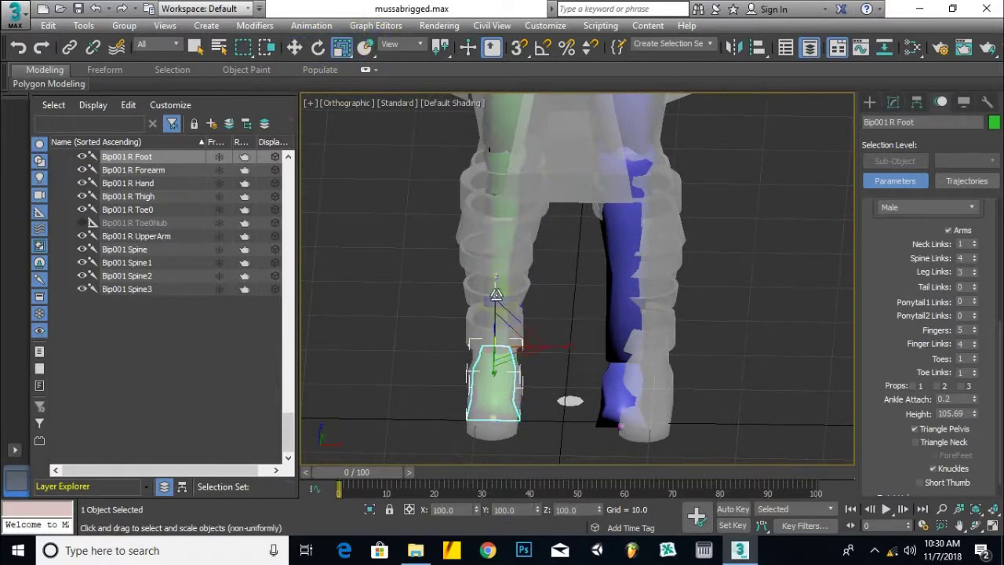
click(296, 50)
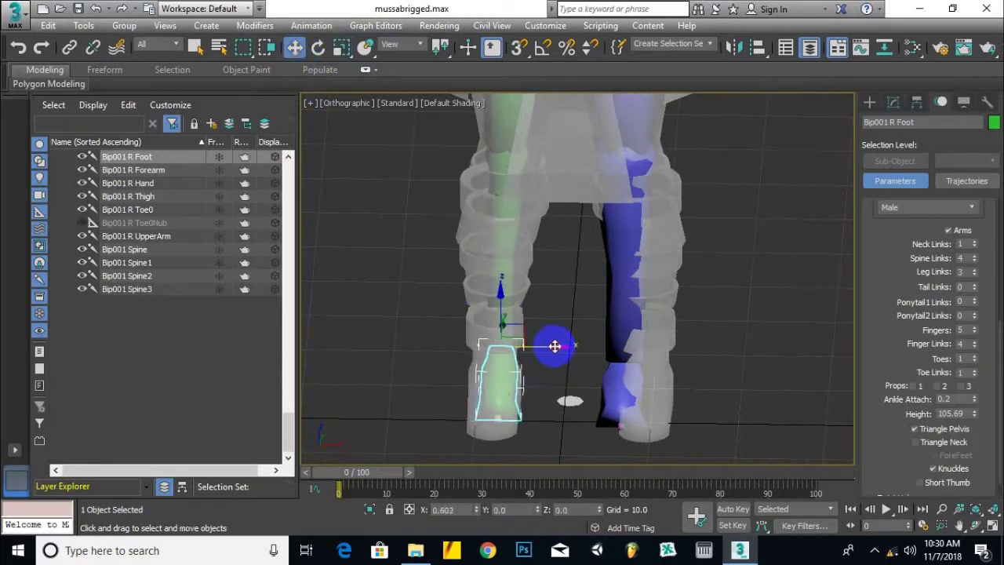
scroll(485, 430, up, 1)
Step: Scale the right foot bone non-uniformly, with about 69% along Z, to fit inside the boot from the front and side
alt+middle_drag(541, 434, 517, 396)
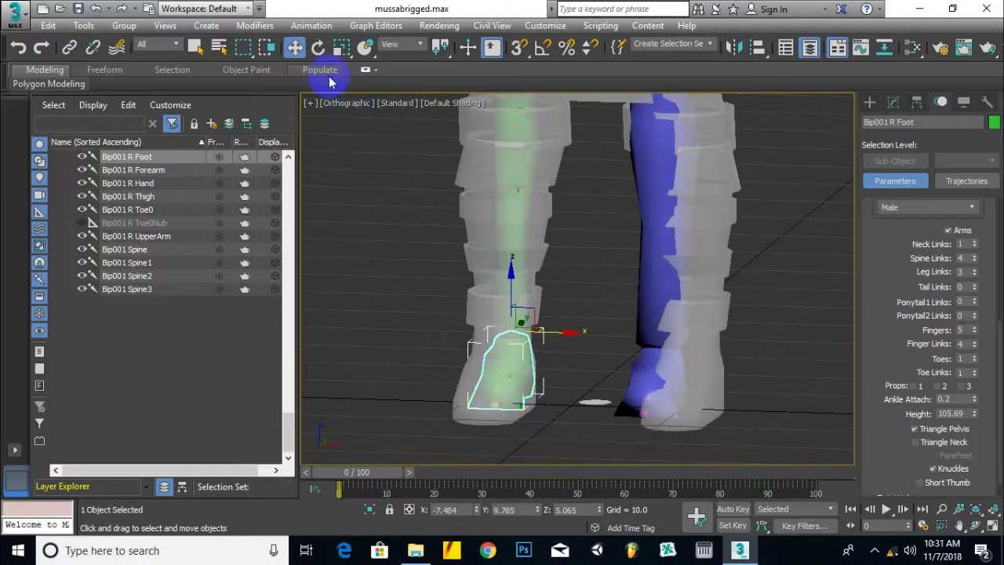
click(346, 51)
scroll(549, 353, up, 2)
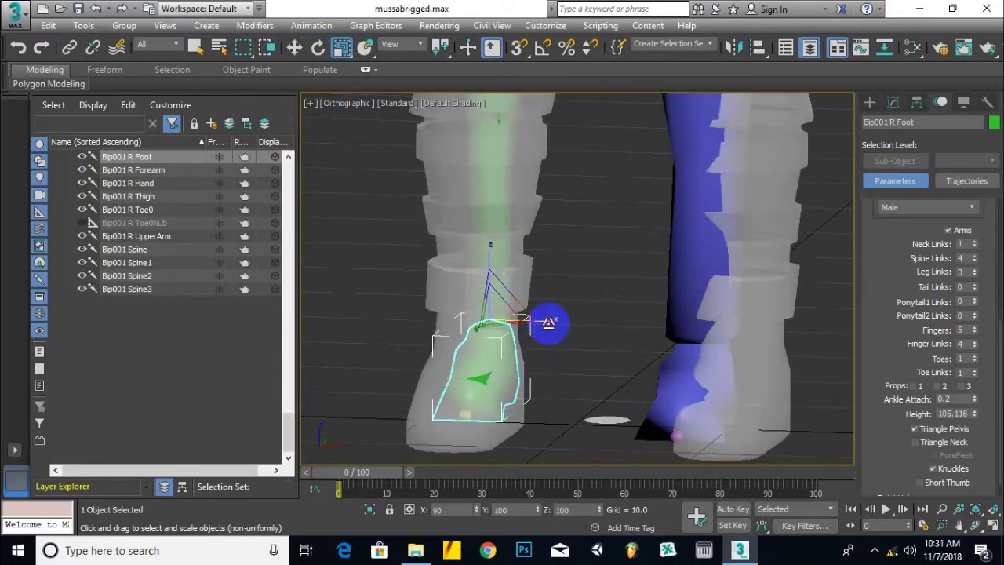
alt+middle_drag(556, 322, 554, 363)
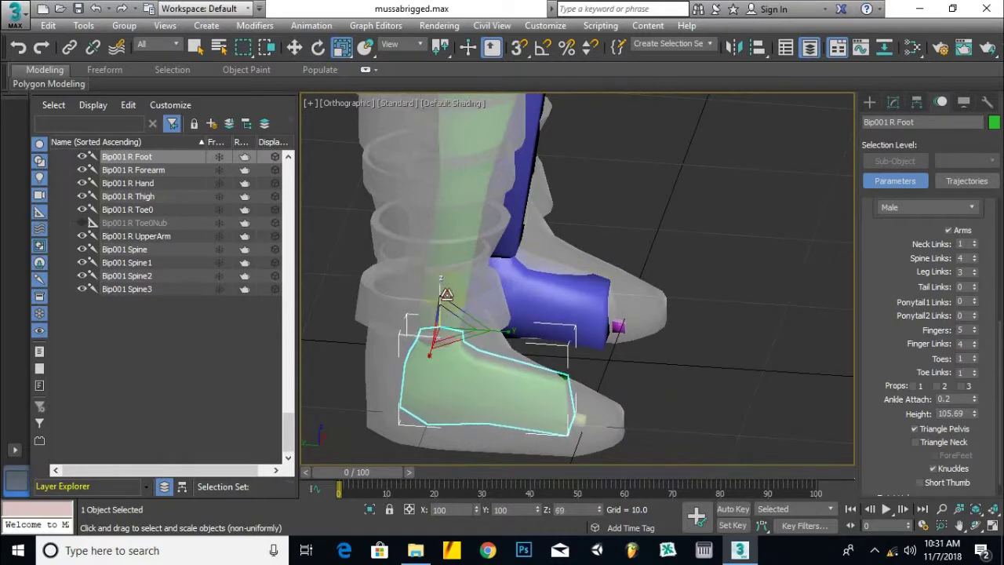
drag(447, 294, 446, 296)
alt+middle_drag(628, 370, 529, 359)
drag(476, 259, 476, 262)
drag(405, 318, 401, 337)
middle_drag(485, 355, 564, 266)
alt+middle_drag(565, 266, 525, 354)
Step: Add the right calf and thigh bones to the foot selection to select the whole right leg
scroll(523, 355, down, 3)
scroll(622, 184, down, 2)
scroll(560, 345, down, 2)
scroll(594, 325, down, 2)
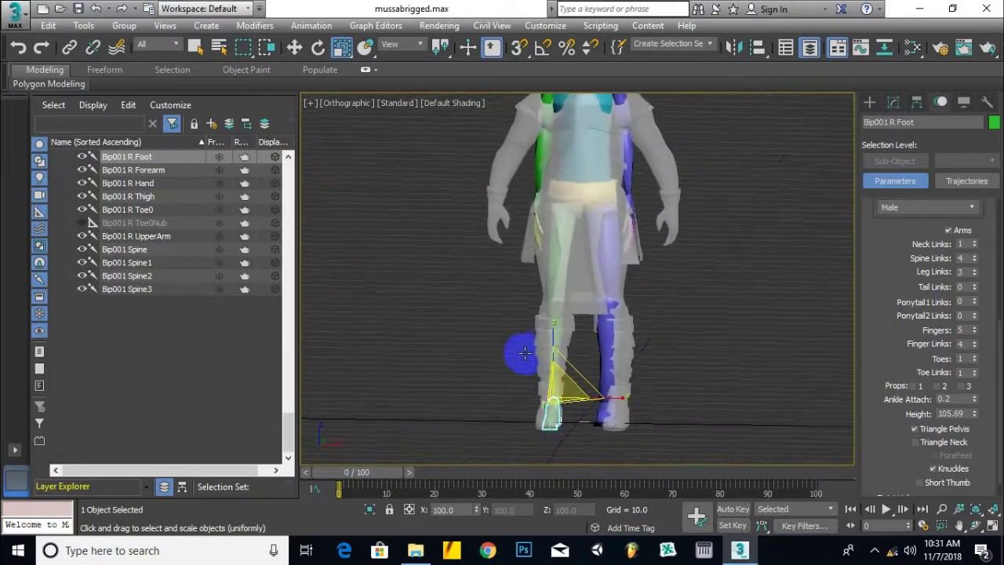
click(294, 47)
scroll(615, 285, up, 3)
middle_drag(654, 332, 687, 246)
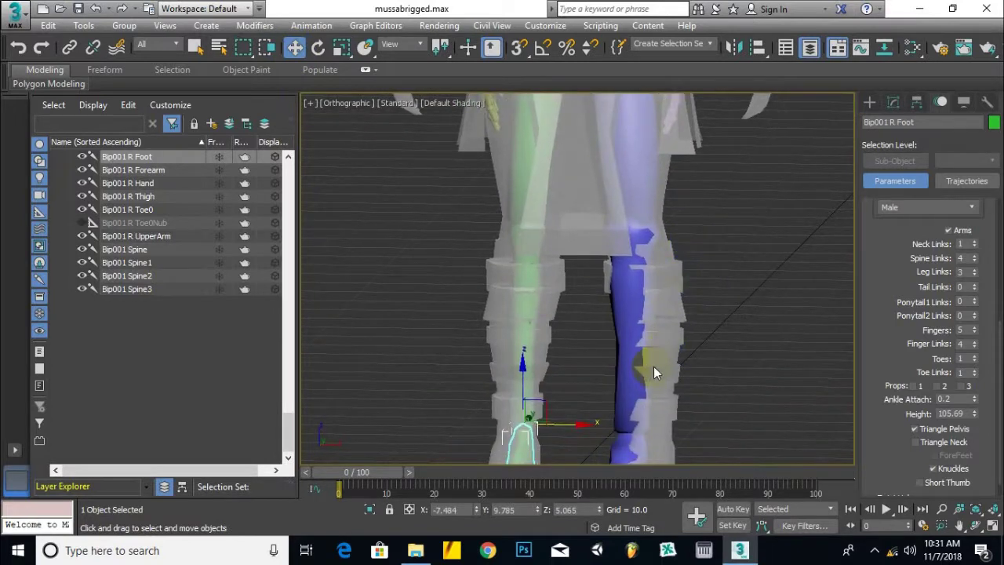
scroll(653, 366, down, 2)
scroll(579, 396, up, 2)
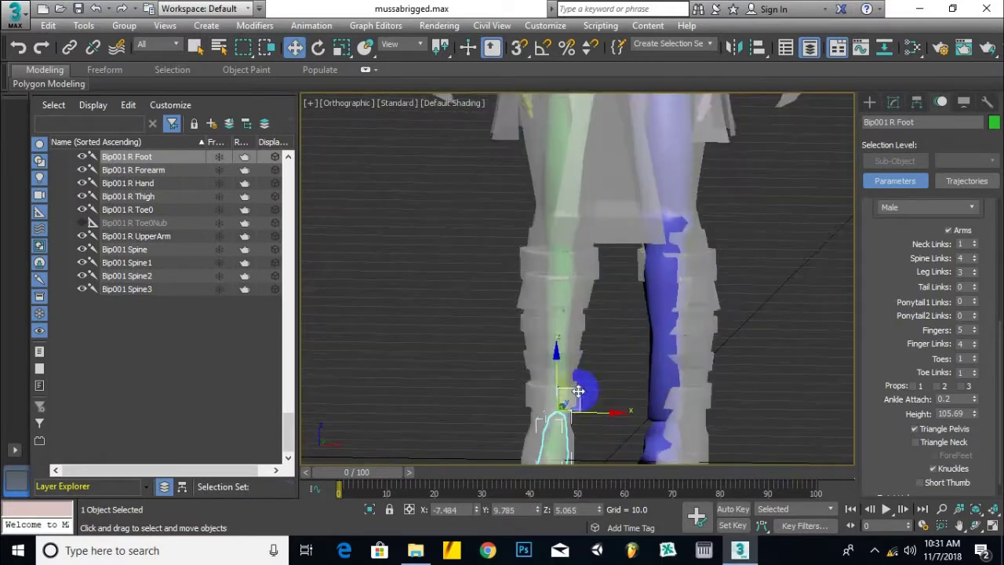
ctrl+click(558, 351)
scroll(557, 336, down, 2)
alt+middle_drag(569, 360, 610, 354)
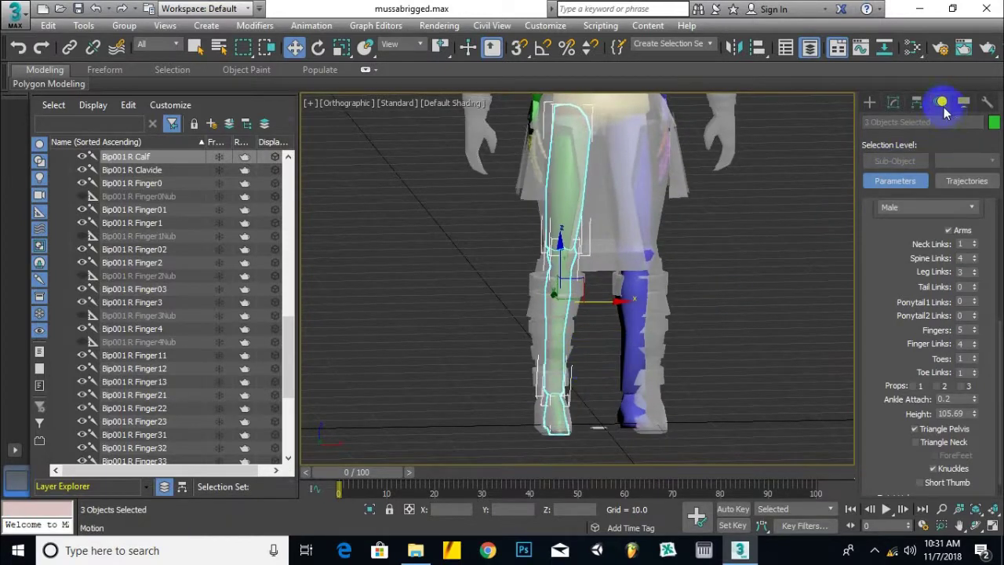
scroll(876, 370, up, 5)
scroll(892, 412, up, 2)
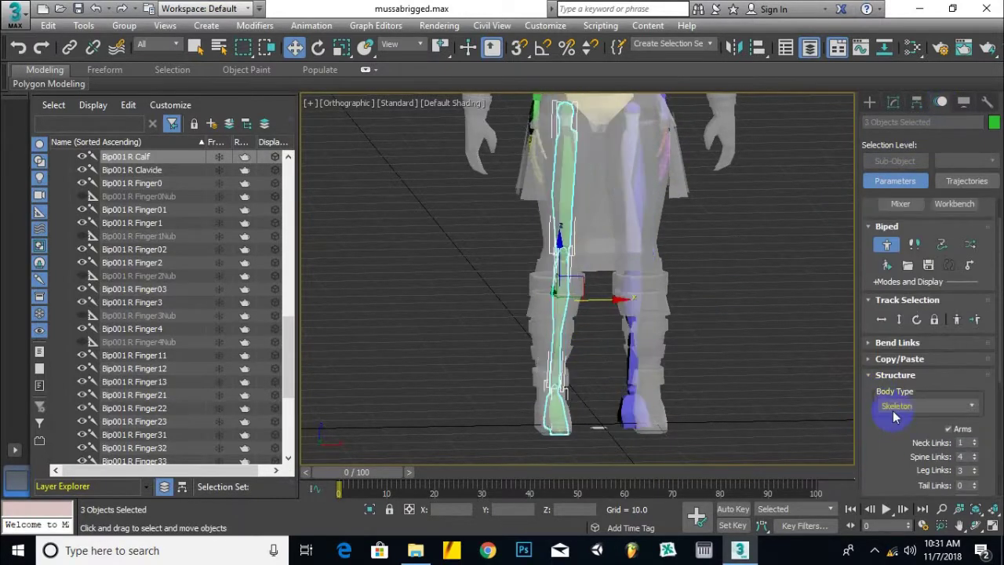
scroll(897, 413, down, 3)
scroll(887, 457, down, 6)
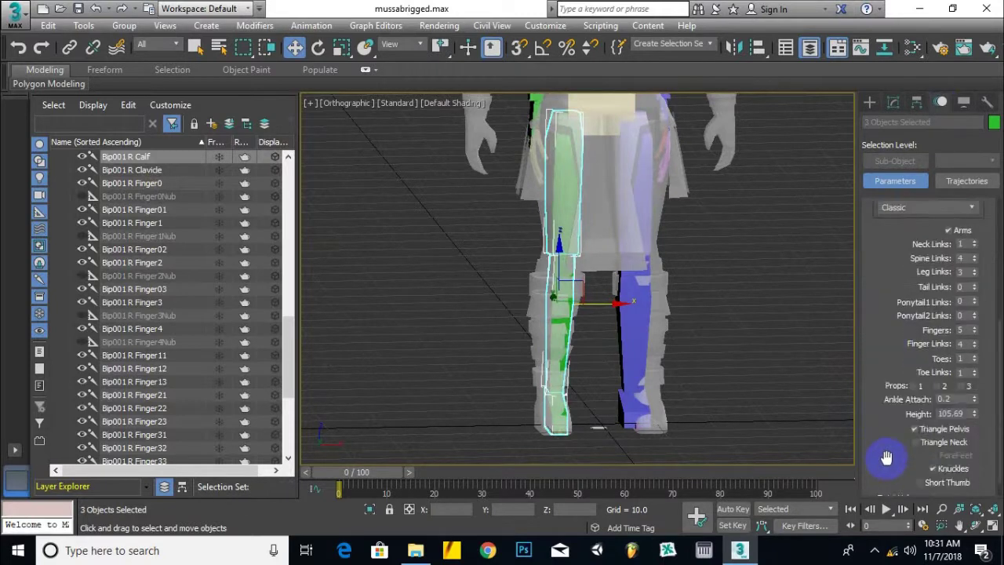
scroll(886, 455, up, 6)
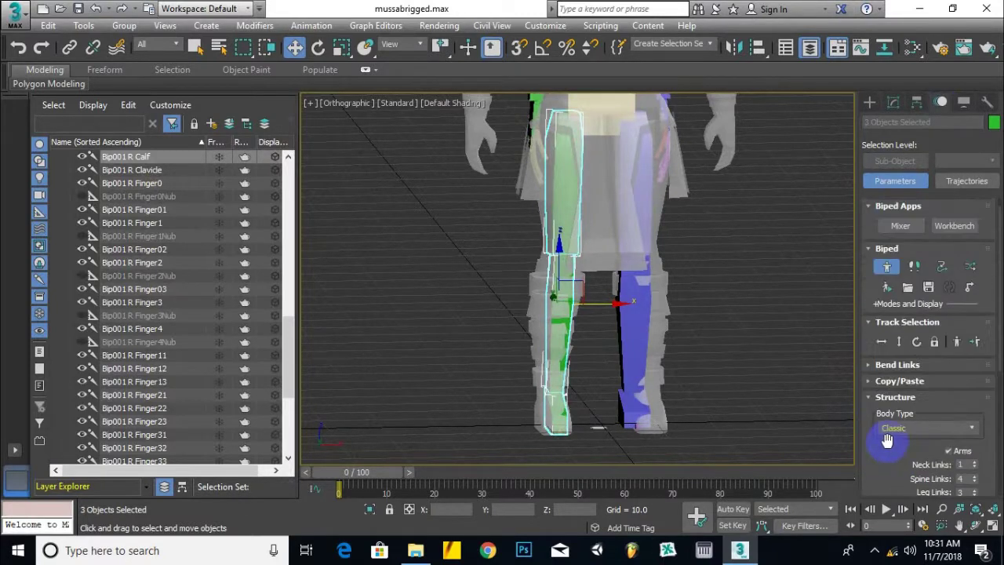
Step: Create the copy collection Col03 and copy the right leg's posture as RLeg01
click(872, 401)
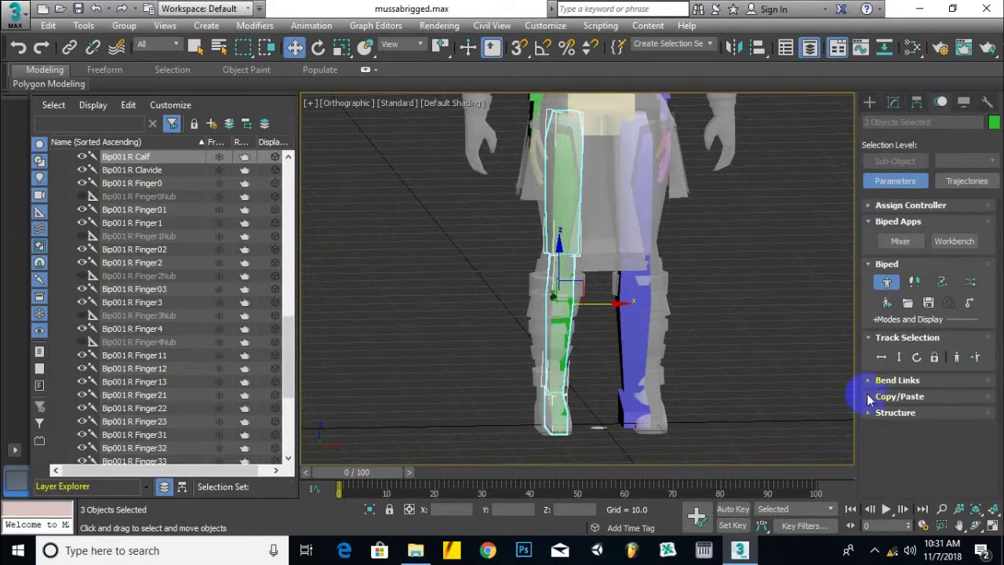
click(868, 398)
scroll(547, 310, up, 3)
alt+middle_drag(547, 310, 700, 292)
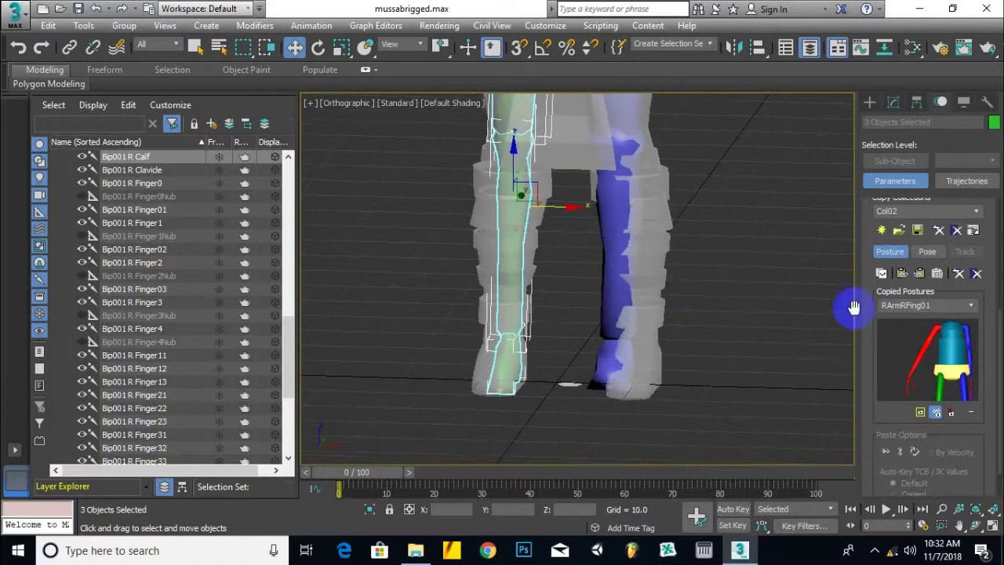
click(882, 230)
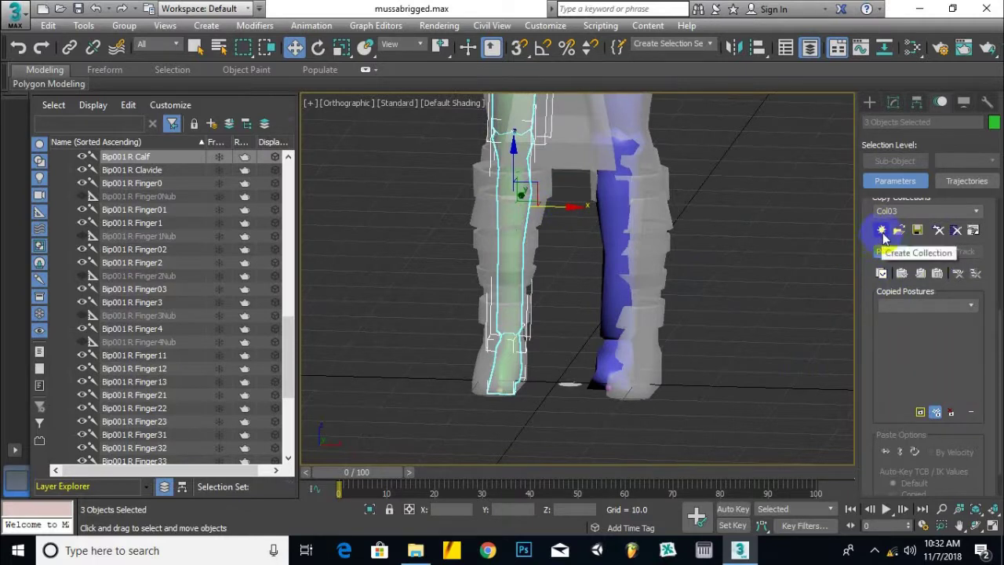
click(881, 274)
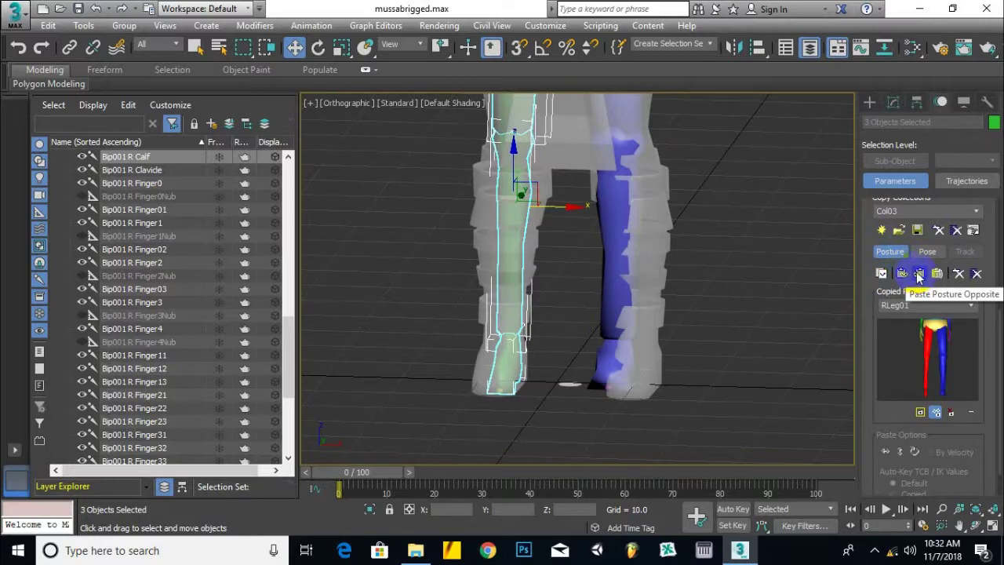
Step: Paste the RLeg01 posture onto the opposite leg and check the left leg's fit in the mesh
click(918, 276)
scroll(619, 287, down, 3)
alt+middle_drag(613, 293, 495, 311)
scroll(526, 235, up, 4)
middle_drag(526, 235, 349, 286)
scroll(488, 283, up, 3)
Step: Select the pelvis bone and scale it non-uniformly to fit the character's hips from the side and front
click(581, 247)
scroll(625, 300, down, 2)
alt+middle_drag(625, 301, 557, 290)
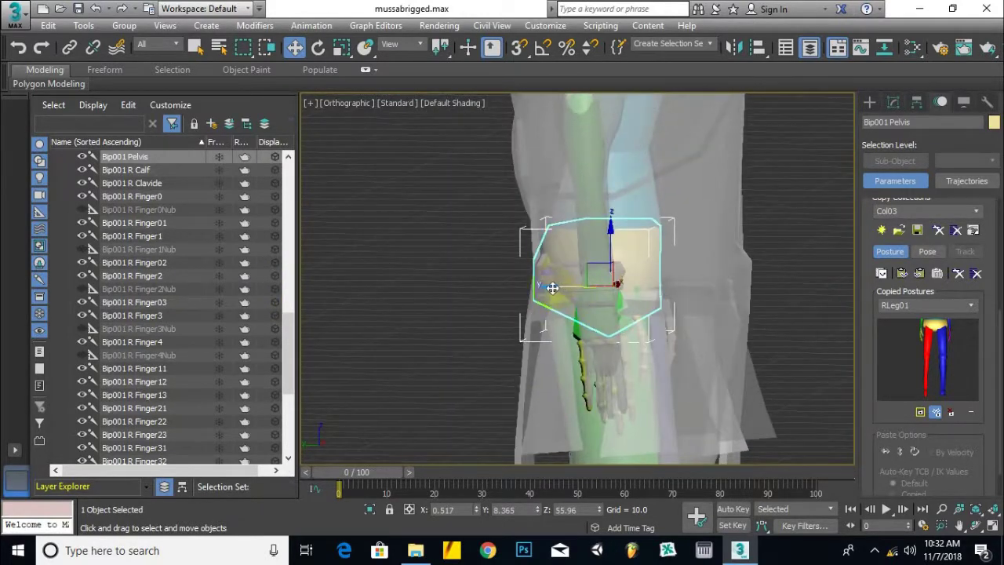
middle_drag(624, 255, 710, 284)
scroll(707, 220, down, 2)
click(341, 47)
scroll(681, 185, up, 2)
drag(676, 185, 676, 187)
drag(700, 265, 699, 271)
drag(612, 248, 633, 251)
alt+middle_drag(634, 251, 525, 257)
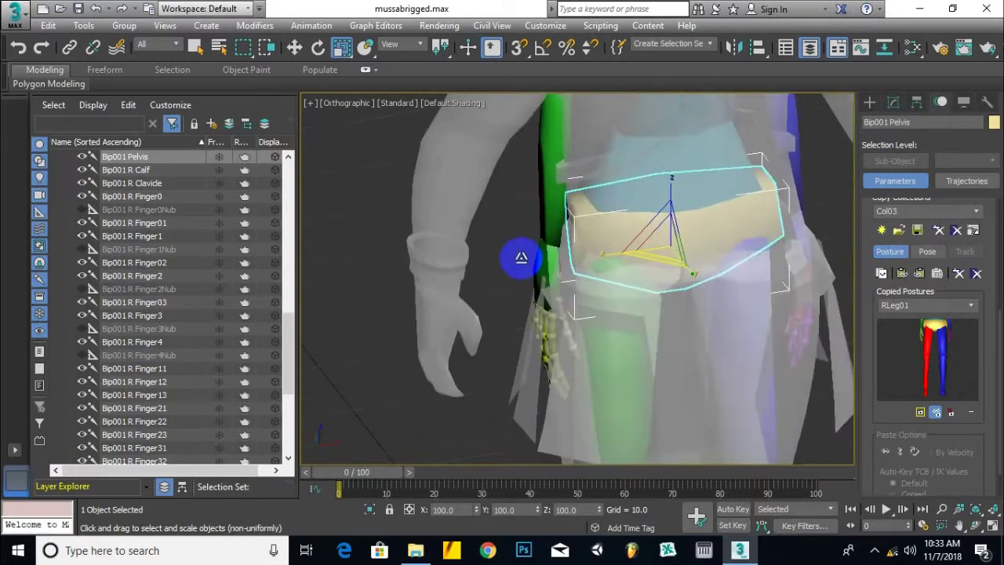
Step: Select the lowest spine bone above the pelvis and examine the torso's fit inside the mesh from the front and side
scroll(526, 257, down, 6)
middle_drag(594, 312, 584, 189)
alt+middle_drag(688, 254, 656, 253)
middle_drag(674, 188, 693, 320)
mouse_move(449, 154)
alt+middle_down()
mouse_move(600, 221)
mouse_move(439, 151)
alt+middle_up()
scroll(561, 229, up, 2)
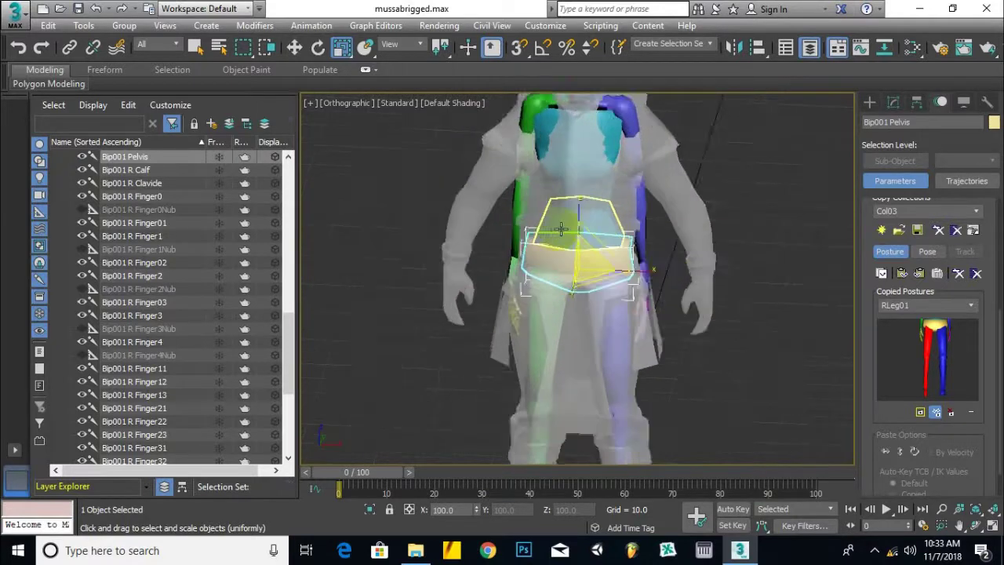
scroll(561, 229, up, 2)
click(551, 230)
alt+middle_drag(549, 232, 686, 223)
scroll(727, 235, down, 2)
alt+middle_drag(737, 242, 543, 253)
middle_drag(722, 198, 688, 310)
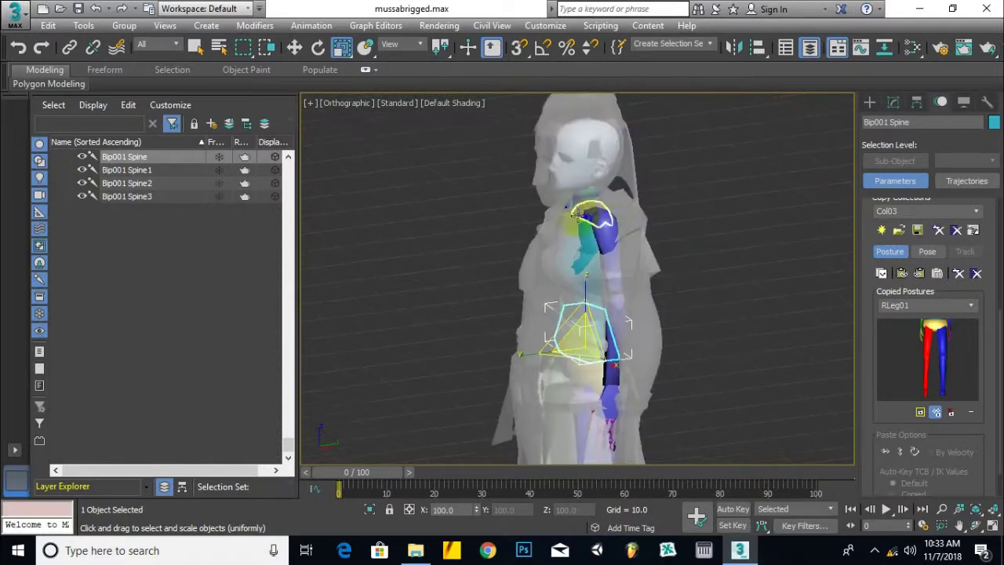
scroll(985, 241, up, 5)
scroll(987, 272, down, 2)
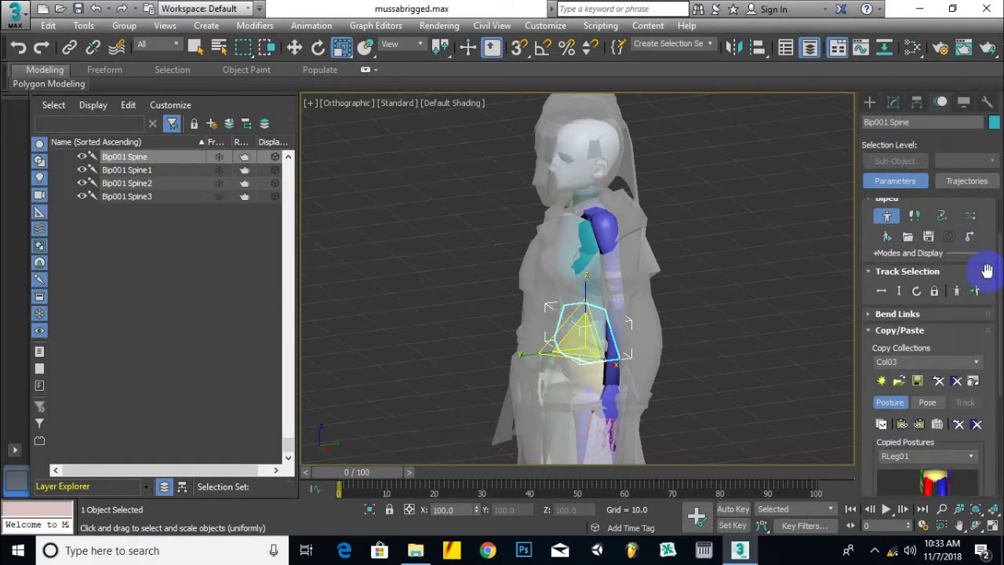
Step: Open the biped's Structure settings and choose the Male body type
scroll(988, 276, up, 2)
click(867, 223)
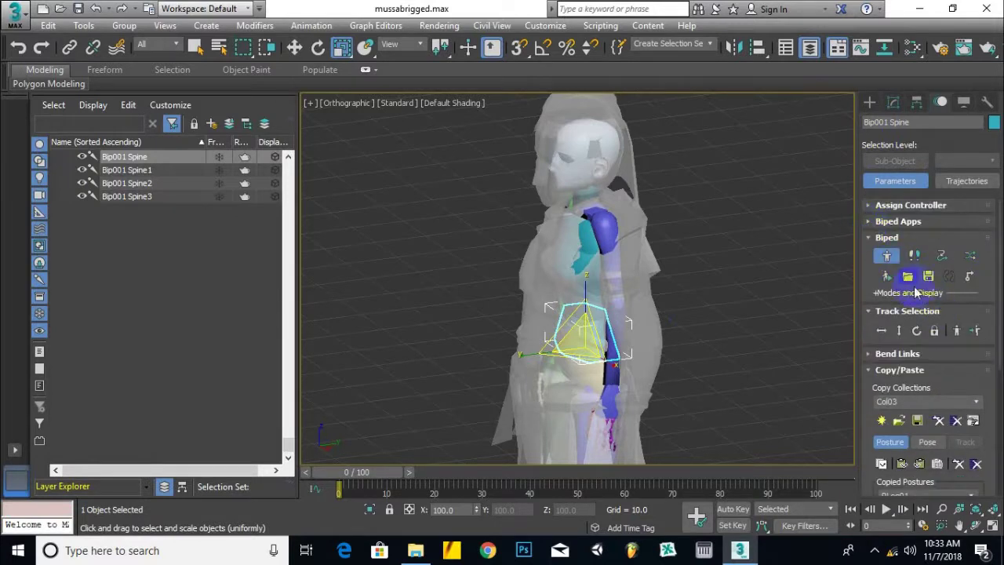
click(869, 207)
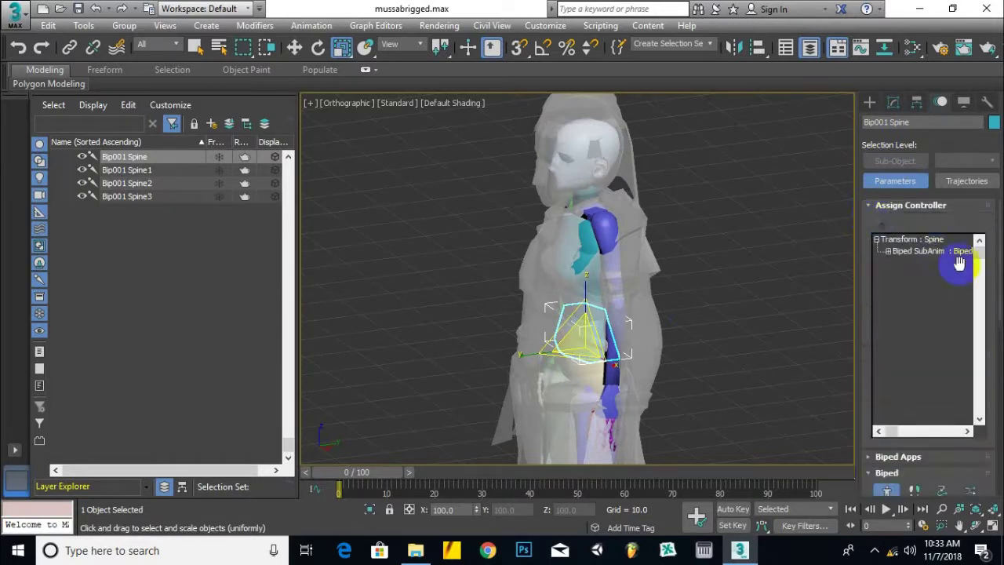
click(869, 205)
scroll(949, 353, down, 5)
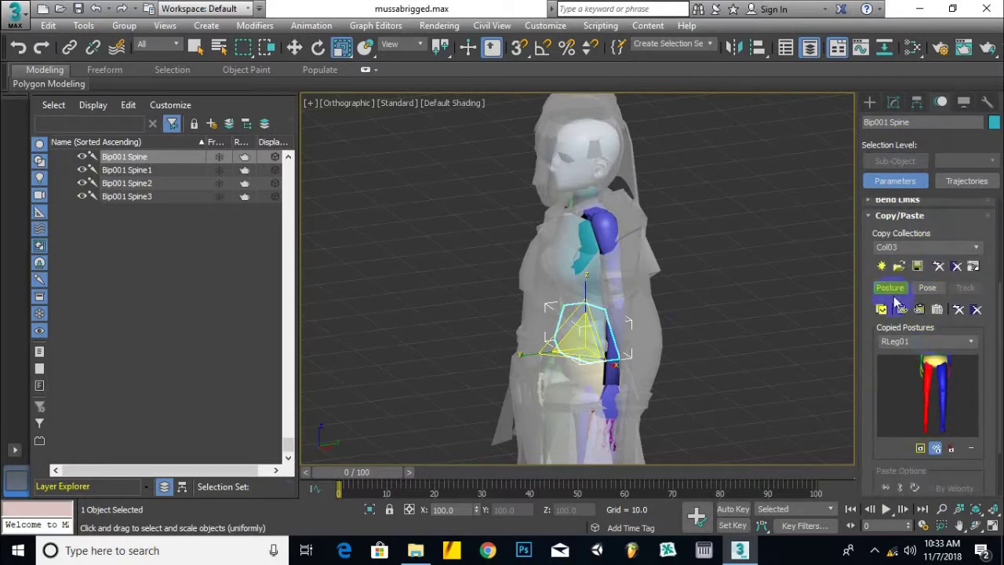
scroll(910, 268, up, 3)
click(871, 238)
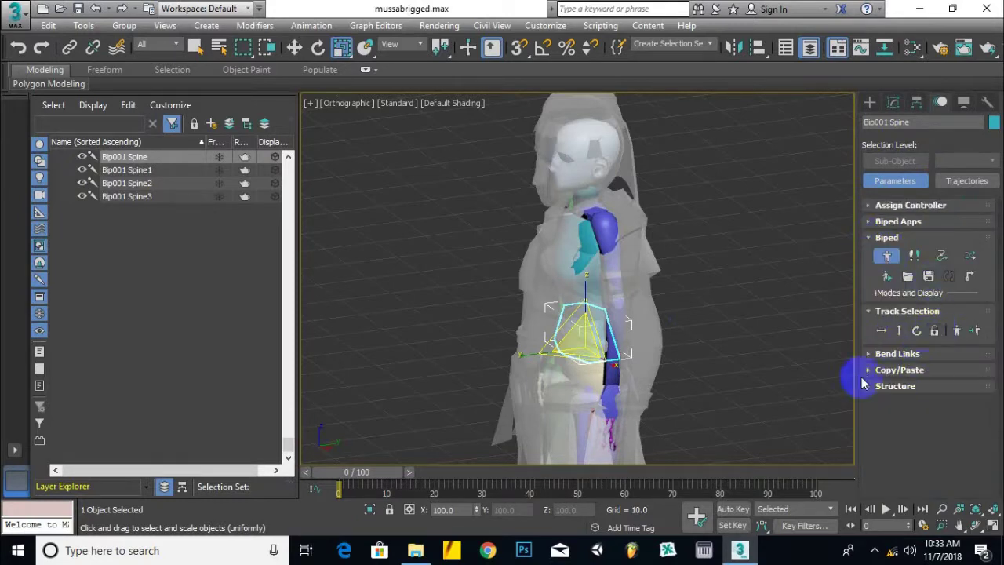
click(867, 384)
scroll(936, 292, up, 3)
click(907, 300)
click(896, 321)
scroll(721, 383, down, 5)
Step: Examine the torso from several sides, selecting Spine1, Spine2, the top spine bone and the right clavicle in turn
middle_drag(720, 382, 706, 228)
alt+middle_drag(605, 314, 675, 314)
middle_drag(698, 188, 705, 288)
scroll(596, 214, up, 5)
alt+middle_drag(596, 227, 716, 244)
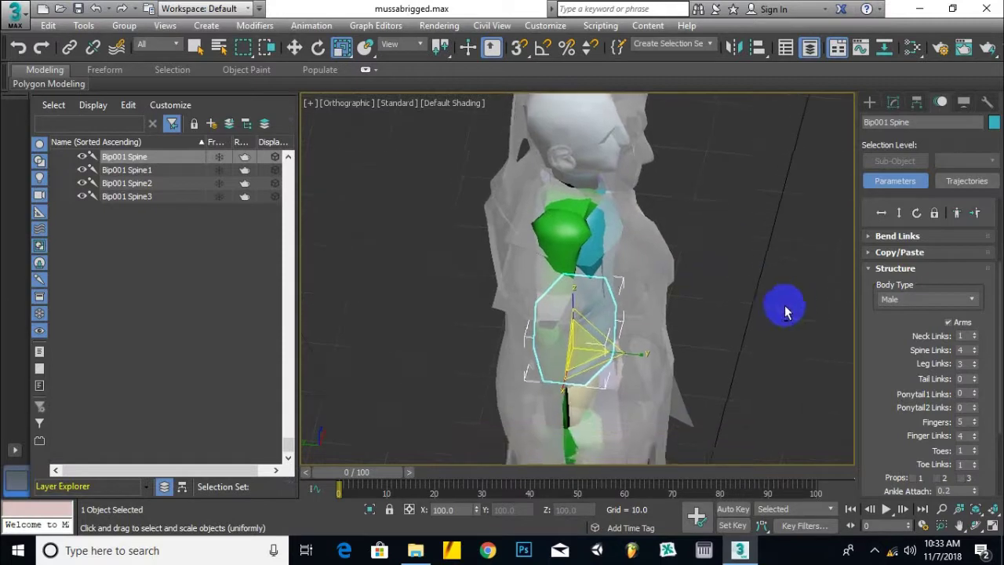
alt+middle_drag(785, 306, 655, 252)
middle_drag(596, 311, 601, 272)
click(579, 228)
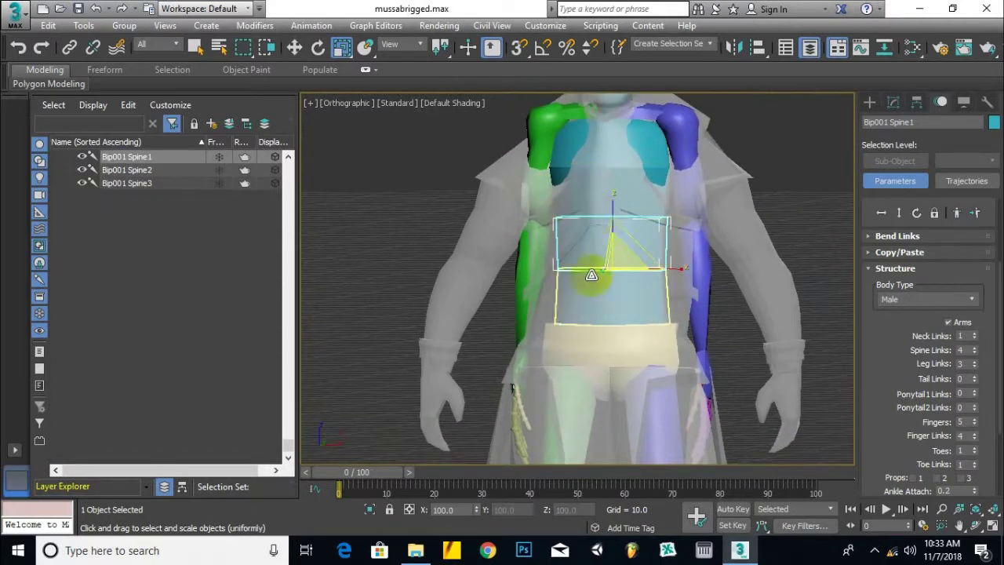
key(w)
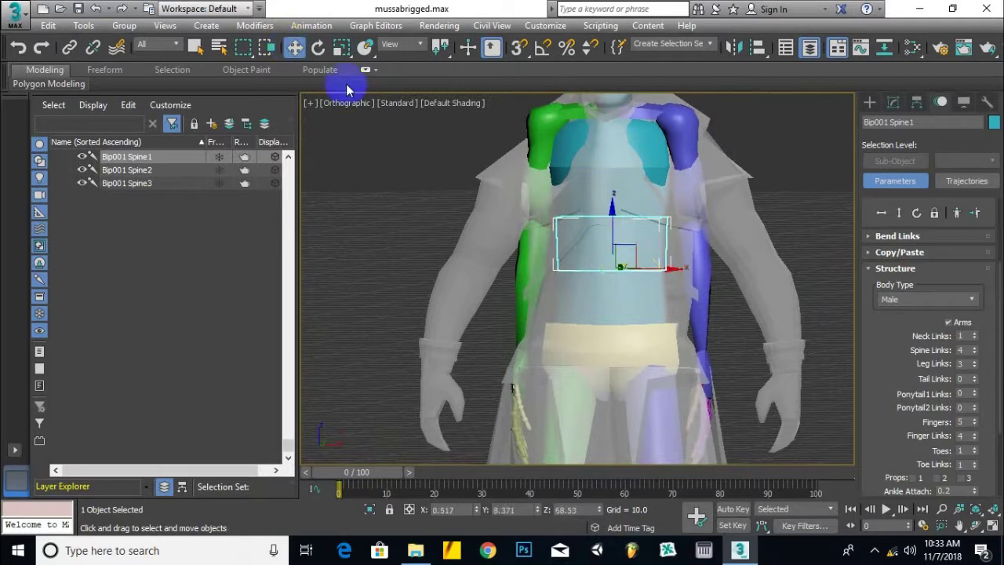
click(605, 188)
alt+middle_drag(606, 189, 647, 216)
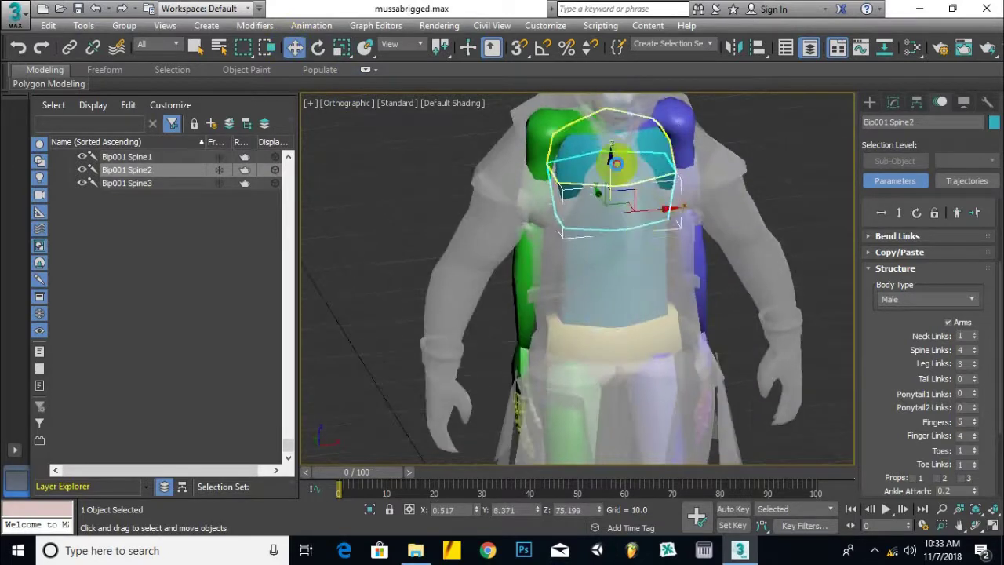
click(615, 160)
click(580, 115)
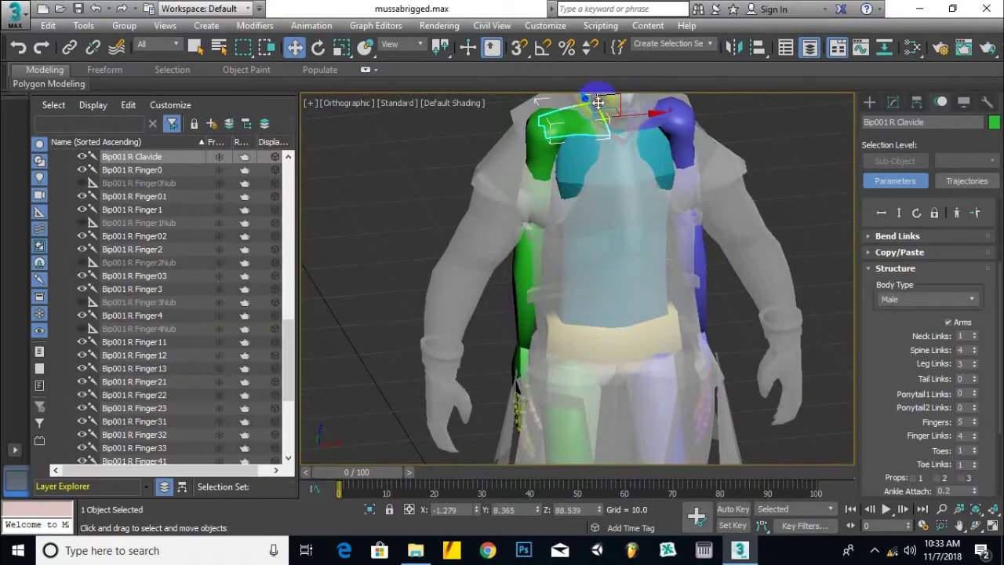
Step: Select the right thigh bone and move it about 0.63 units along its Y axis to fit inside the leg mesh
mouse_move(580, 180)
middle_down()
mouse_move(590, 265)
mouse_move(683, 261)
mouse_move(604, 223)
mouse_move(615, 306)
mouse_move(567, 184)
middle_up()
scroll(616, 323, down, 3)
alt+middle_drag(570, 313, 527, 315)
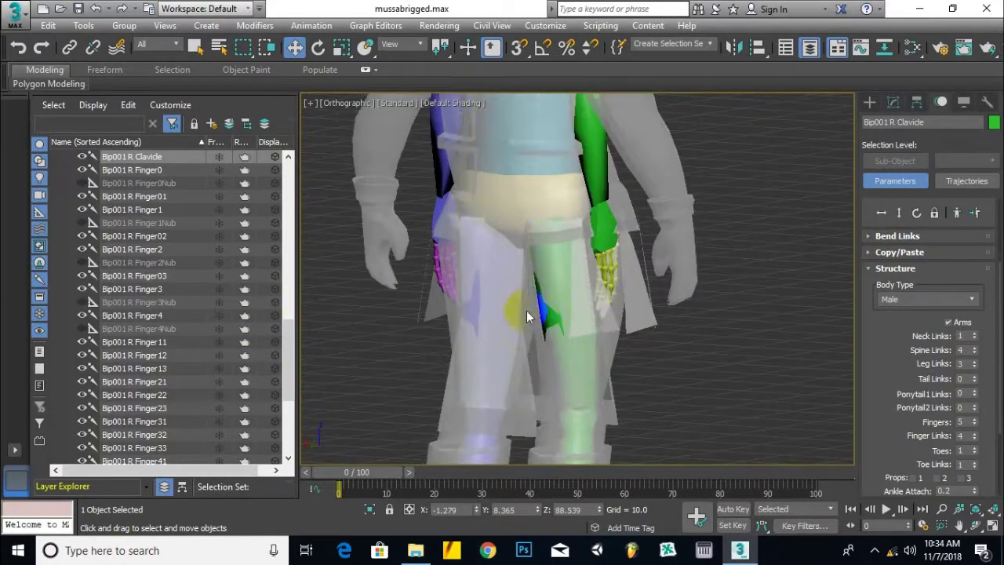
scroll(549, 320, up, 1)
scroll(548, 320, down, 1)
scroll(549, 320, up, 3)
scroll(549, 320, down, 3)
scroll(549, 320, up, 1)
alt+middle_drag(546, 320, 514, 321)
click(537, 318)
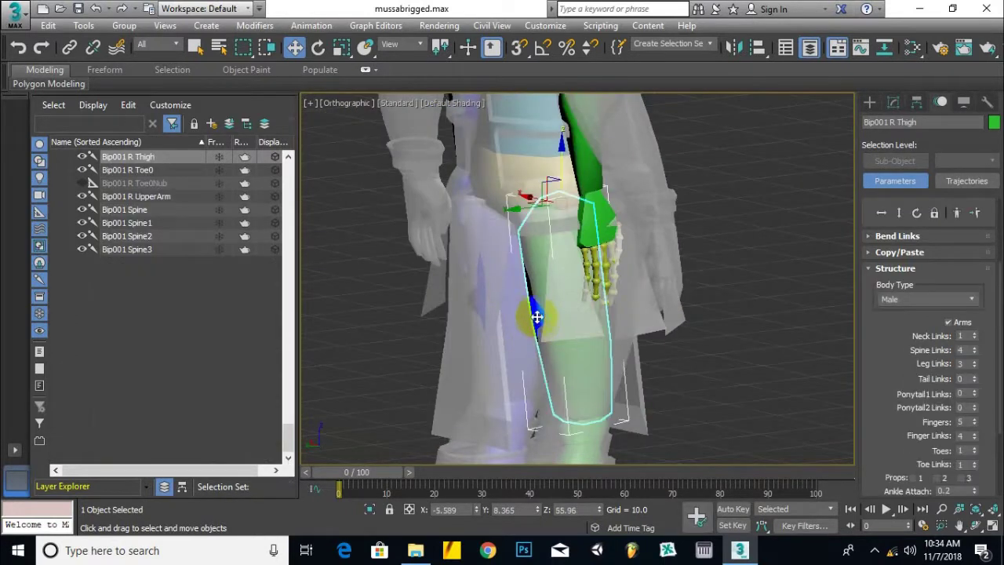
drag(517, 207, 520, 208)
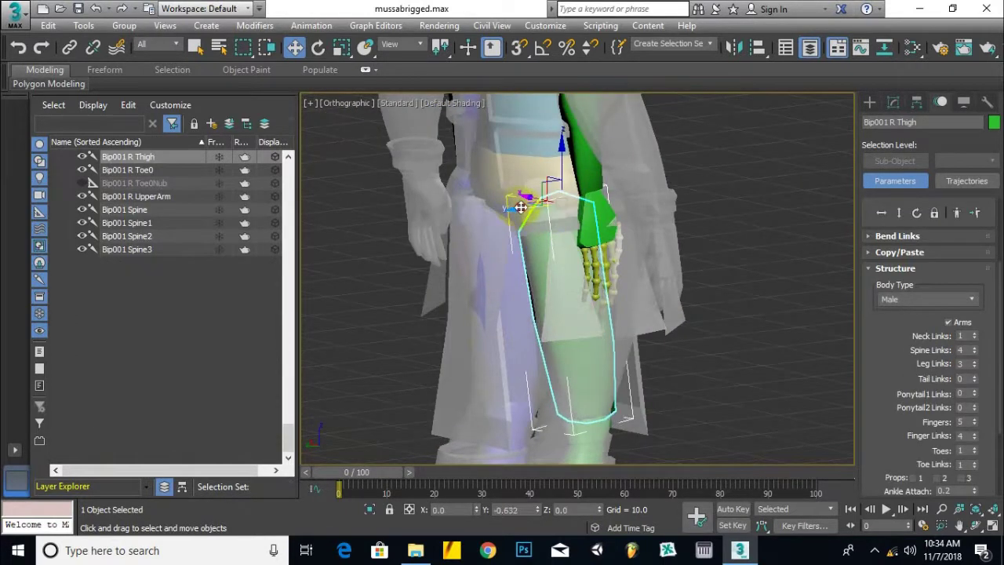
Step: Add the left thigh to the selection and scale both thigh bones non-uniformly to fill the upper legs
alt+middle_drag(543, 301, 649, 304)
ctrl+click(475, 323)
alt+middle_drag(502, 313, 528, 306)
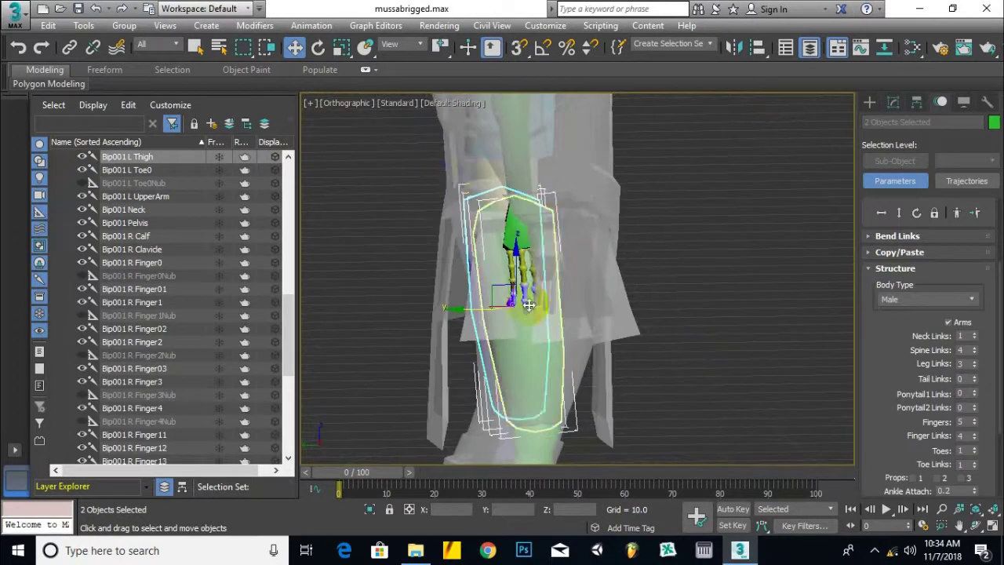
click(339, 48)
scroll(549, 286, up, 5)
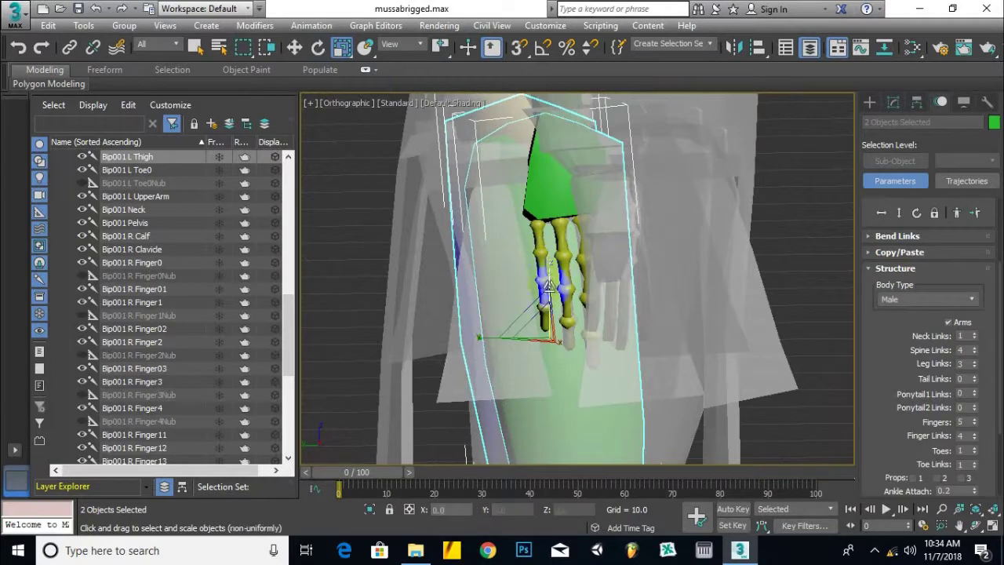
alt+middle_drag(541, 317, 572, 331)
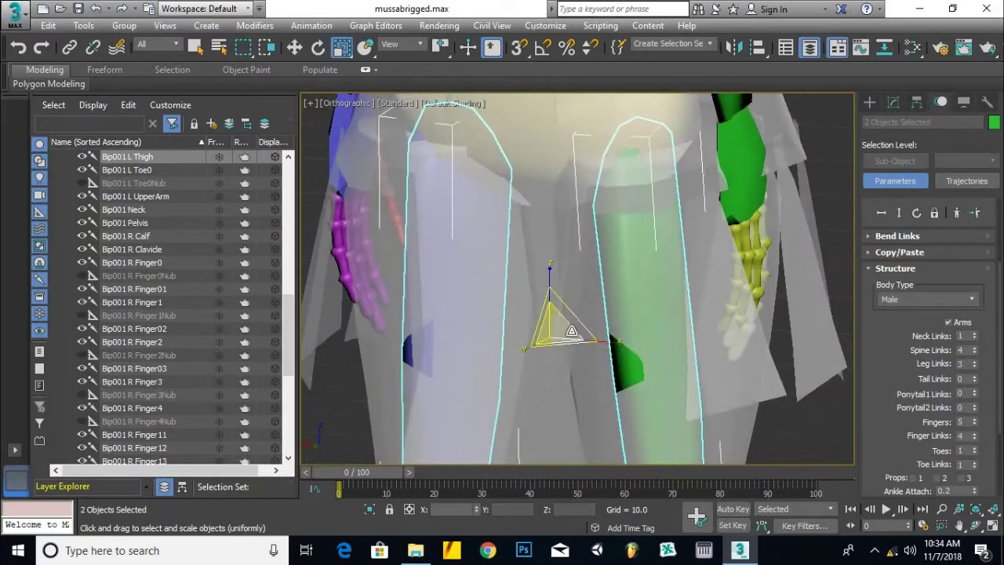
mouse_move(550, 282)
mouse_down()
mouse_move(549, 311)
mouse_move(539, 318)
mouse_move(541, 291)
mouse_up()
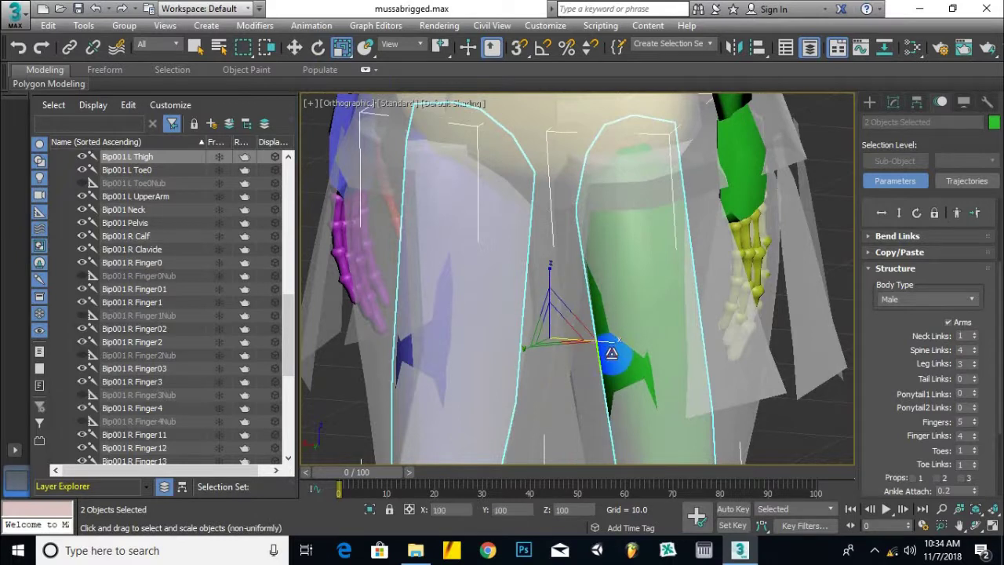
drag(611, 353, 610, 360)
key(ctrl+z)
mouse_move(525, 353)
mouse_down()
mouse_move(522, 368)
mouse_move(529, 362)
mouse_up()
Step: Examine how the top spine bone and the right clavicle sit inside the chest from the front and side
scroll(532, 352, down, 4)
alt+middle_drag(690, 367, 563, 373)
middle_drag(563, 373, 563, 176)
alt+middle_drag(520, 303, 363, 280)
scroll(530, 267, down, 5)
middle_drag(615, 254, 576, 318)
scroll(411, 261, up, 6)
middle_drag(471, 179, 589, 250)
scroll(540, 243, up, 1)
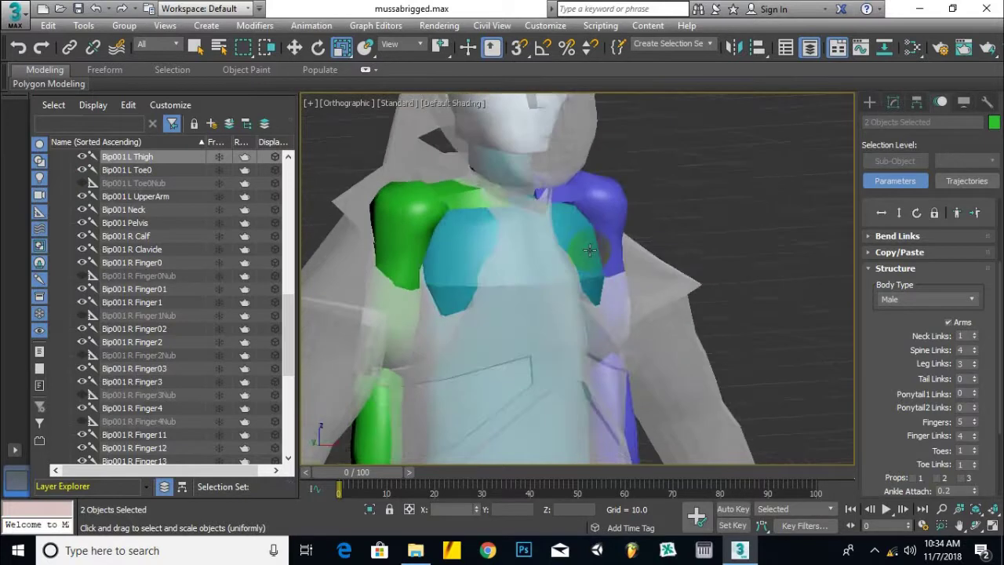
click(541, 229)
click(295, 49)
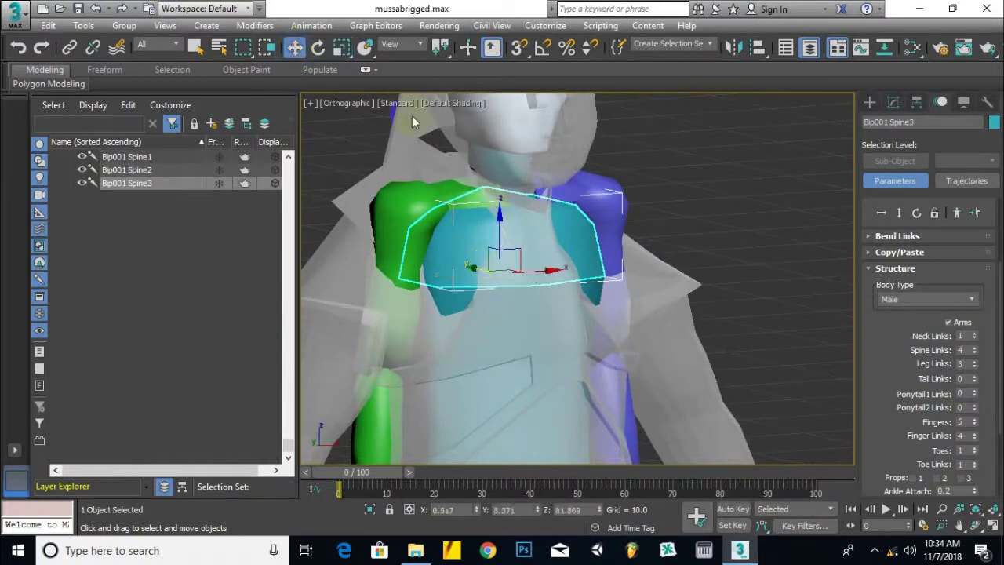
scroll(484, 228, down, 3)
alt+middle_drag(413, 274, 447, 312)
alt+middle_drag(452, 231, 473, 223)
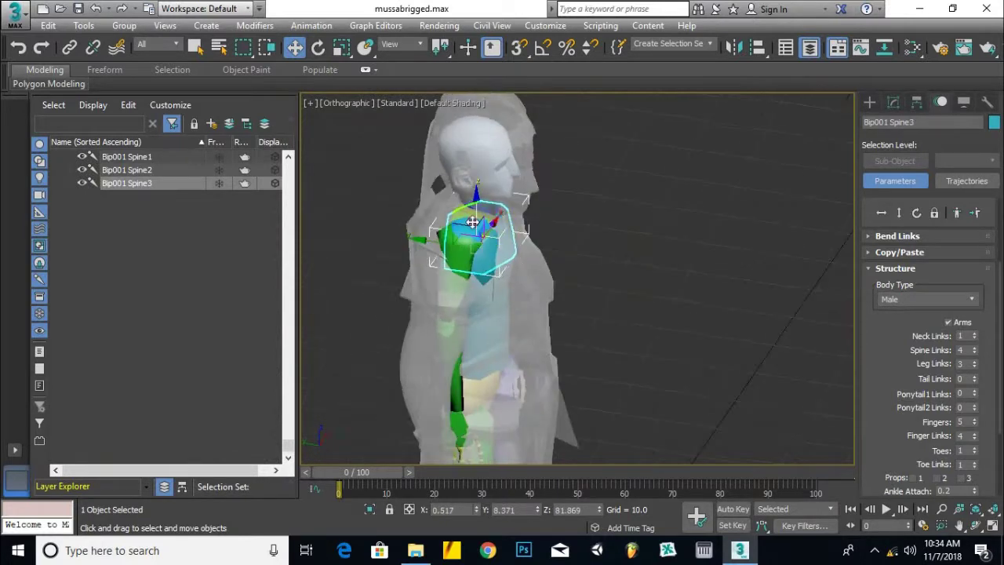
click(644, 200)
alt+middle_drag(471, 252, 288, 254)
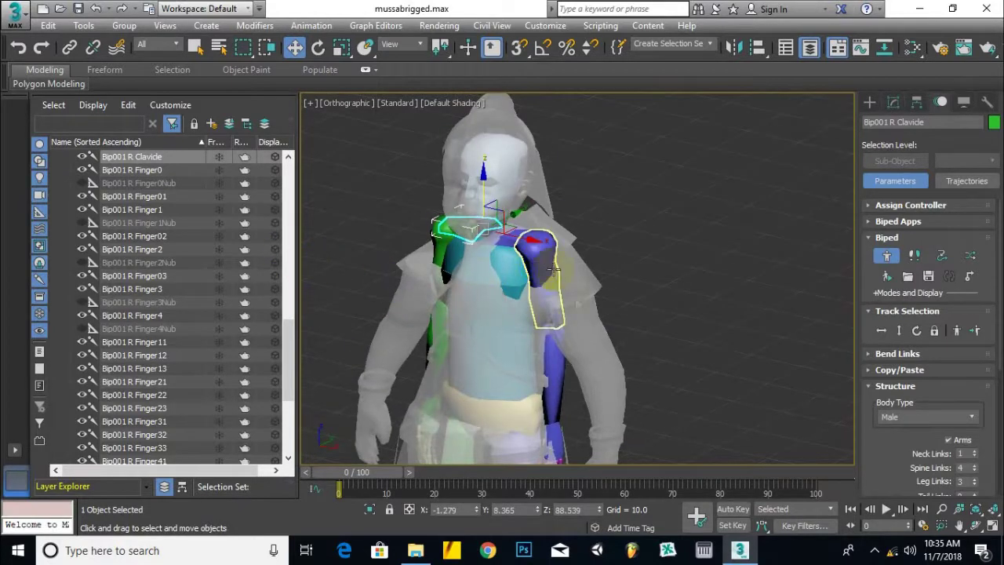
middle_drag(549, 302, 575, 275)
alt+middle_drag(494, 242, 618, 229)
Step: Narrow the top spine bone Spine3 to about 91% and scale the Spine2 bone below it to fit the chest
click(541, 240)
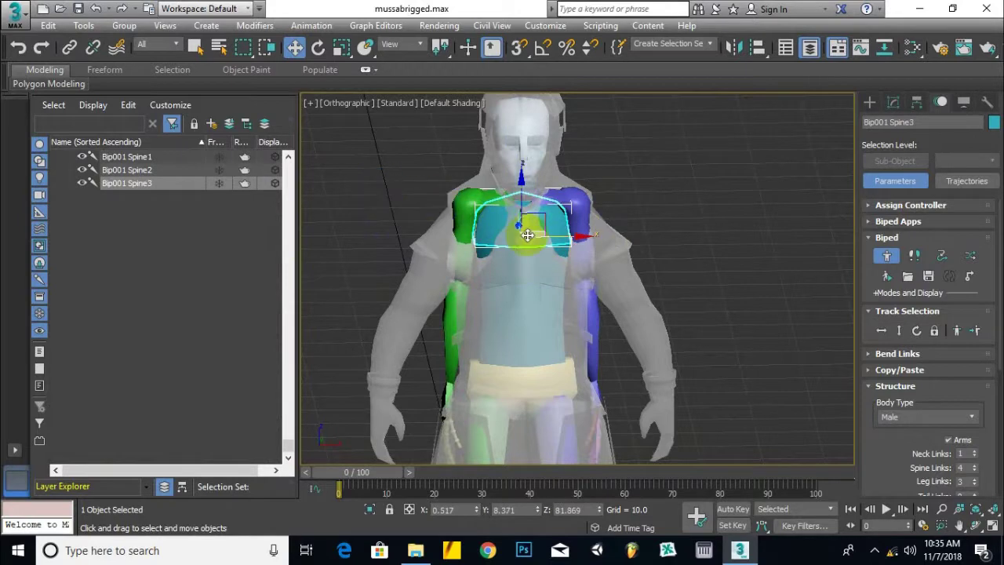
scroll(512, 231, up, 3)
middle_drag(481, 234, 488, 277)
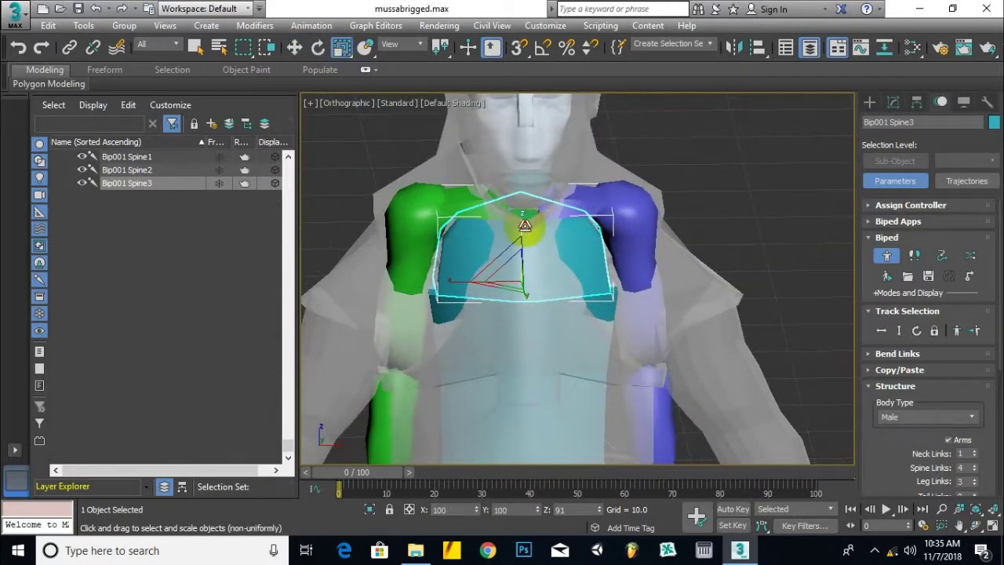
click(471, 296)
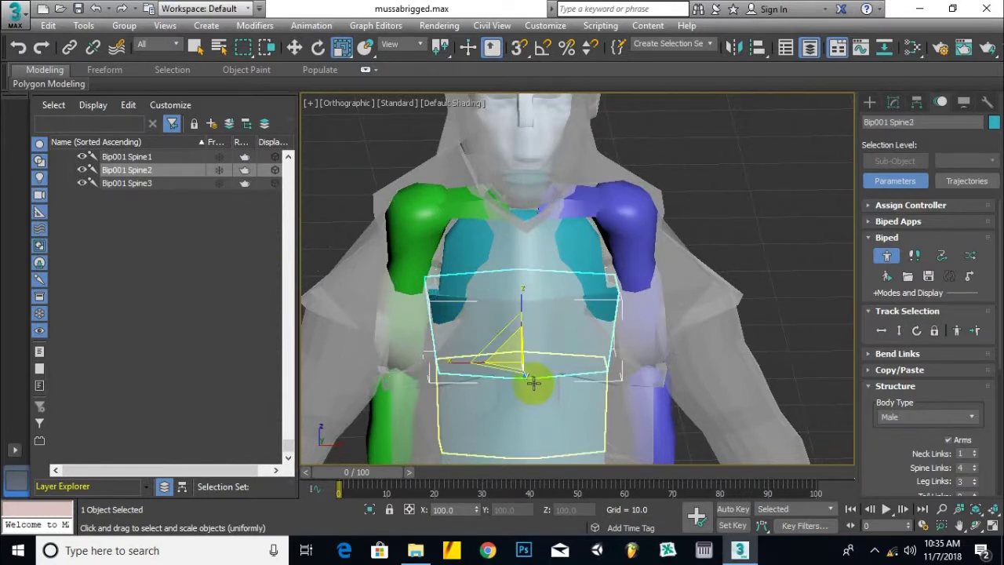
drag(514, 361, 510, 361)
alt+middle_drag(515, 337, 519, 315)
Step: Scale the Spine3 bone to about 84% along Z and about 74% along X to fit the upper chest
click(587, 273)
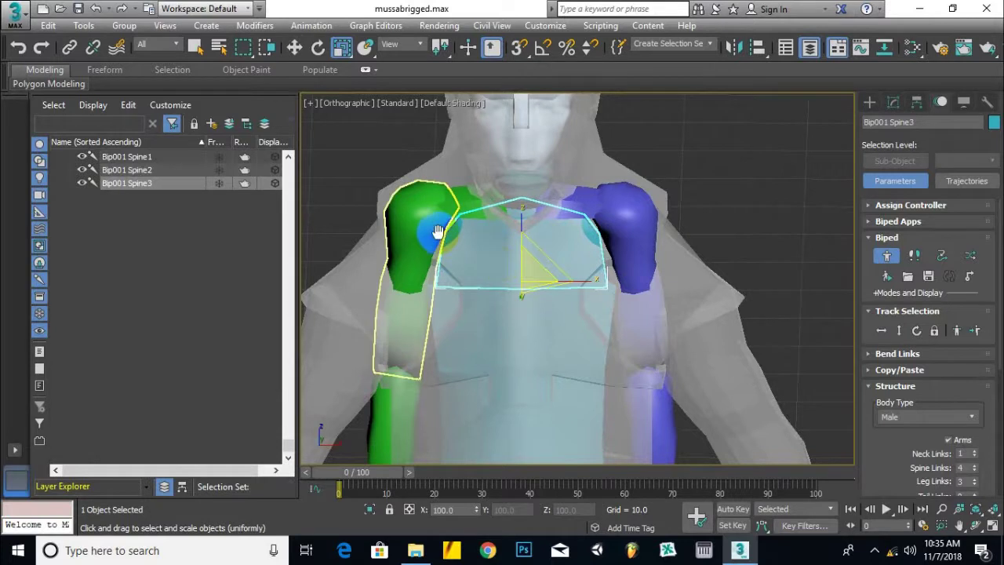
middle_drag(438, 232, 440, 281)
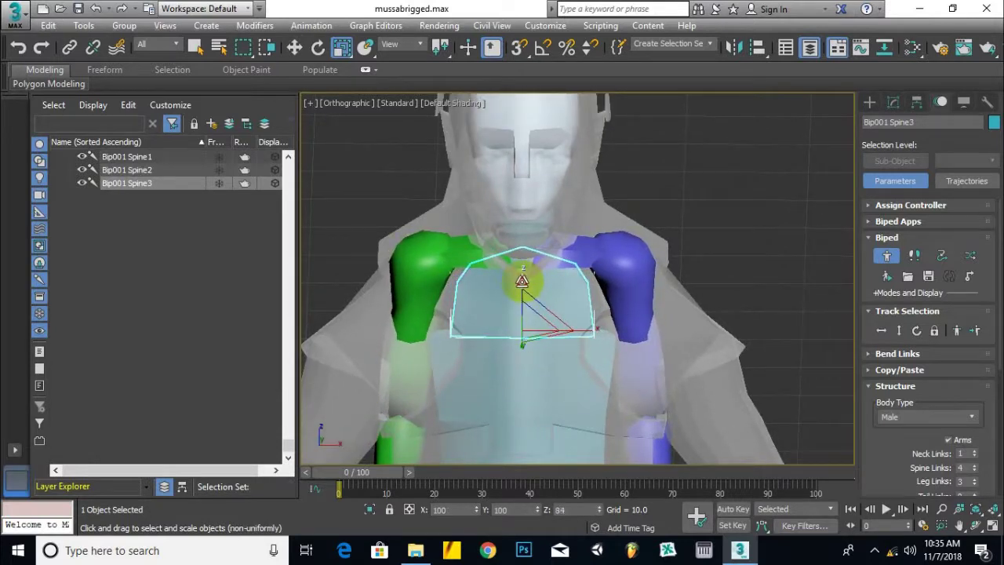
drag(588, 333, 572, 332)
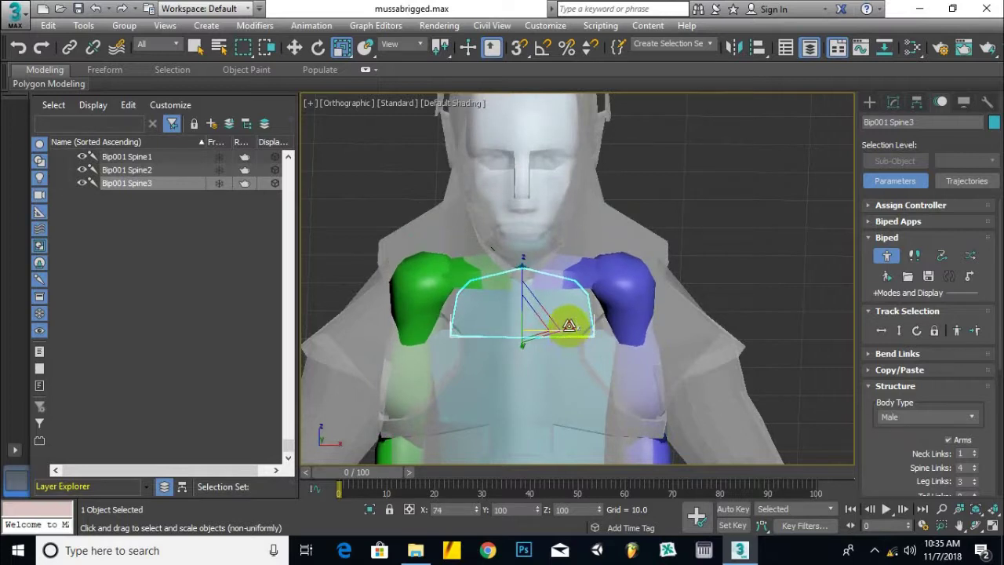
scroll(551, 316, down, 4)
alt+middle_drag(549, 316, 474, 332)
scroll(588, 320, up, 4)
Step: Select both clavicle bones and, in the Left view, move them backward and about 3.4 units down into the shoulders
click(555, 302)
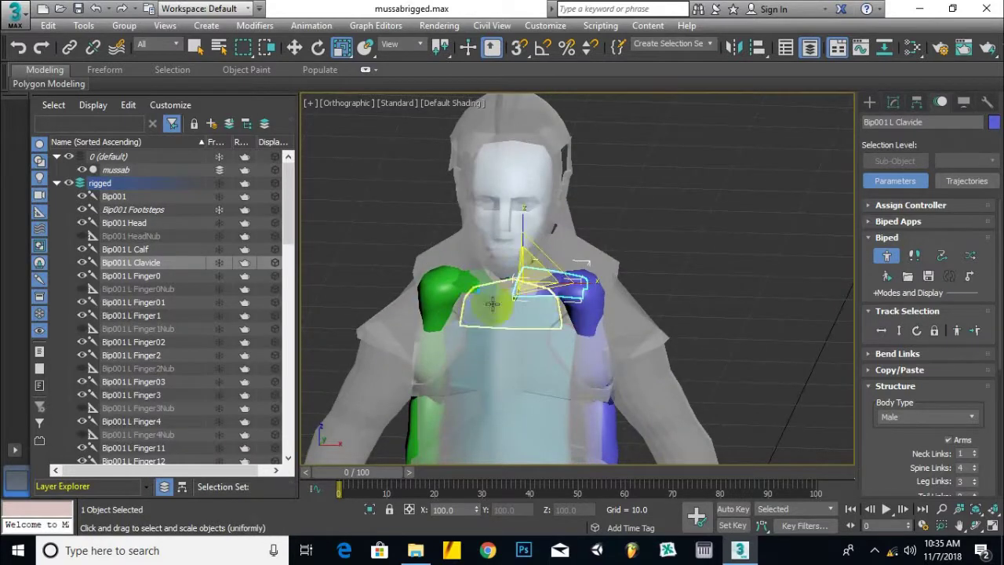
click(296, 50)
scroll(557, 287, up, 4)
alt+middle_drag(558, 287, 581, 333)
key(l)
scroll(540, 209, up, 8)
middle_drag(616, 362, 625, 264)
drag(599, 236, 566, 239)
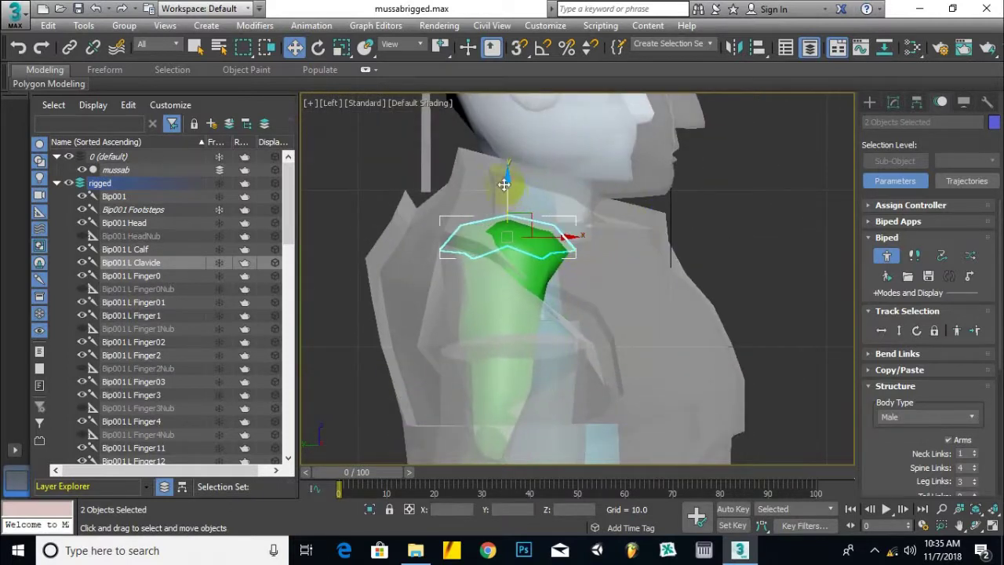
drag(504, 215, 502, 249)
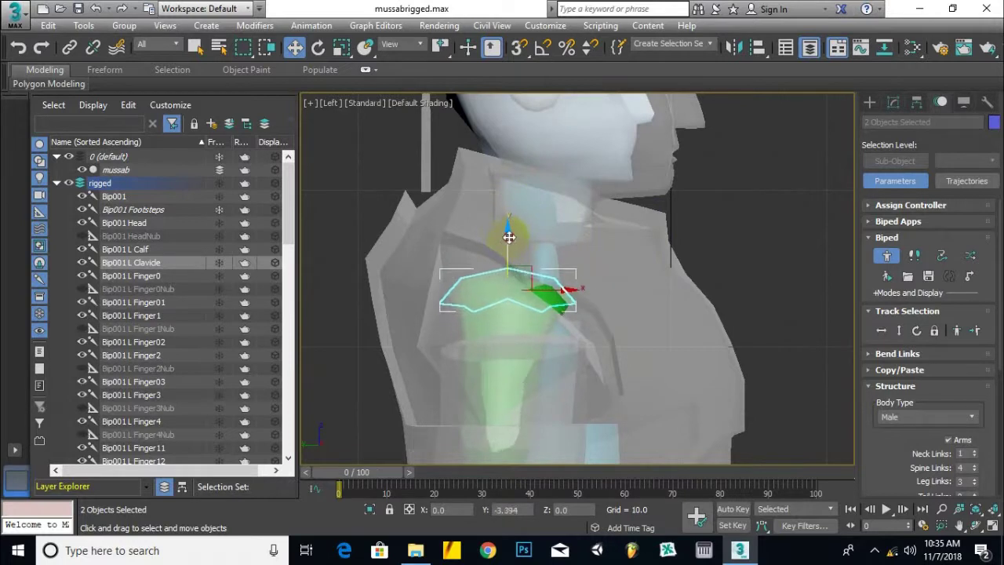
Step: Lower both clavicle bones by about 0.2 units while viewing the chest from the front
alt+middle_drag(684, 248, 537, 266)
middle_drag(574, 295, 547, 261)
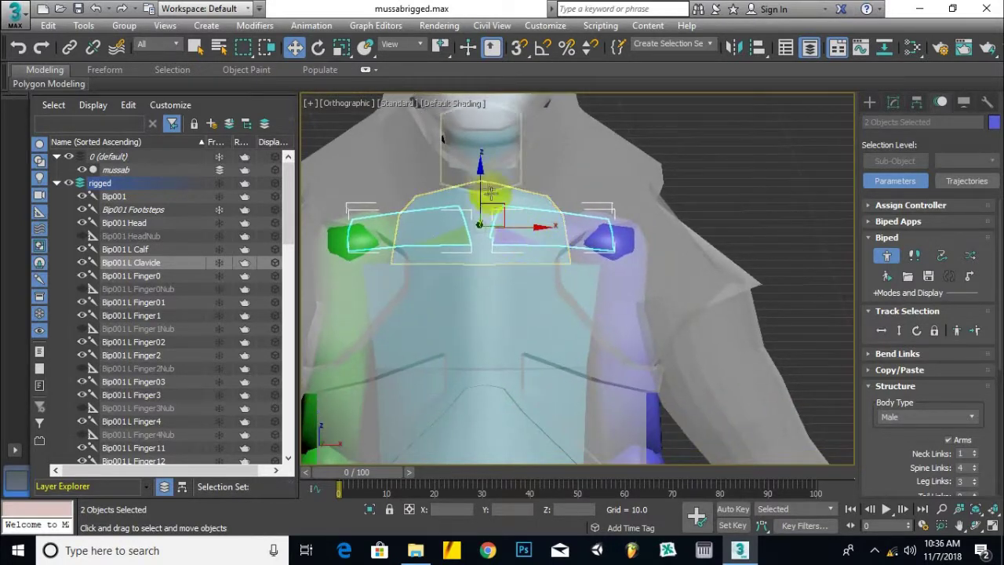
drag(480, 183, 482, 190)
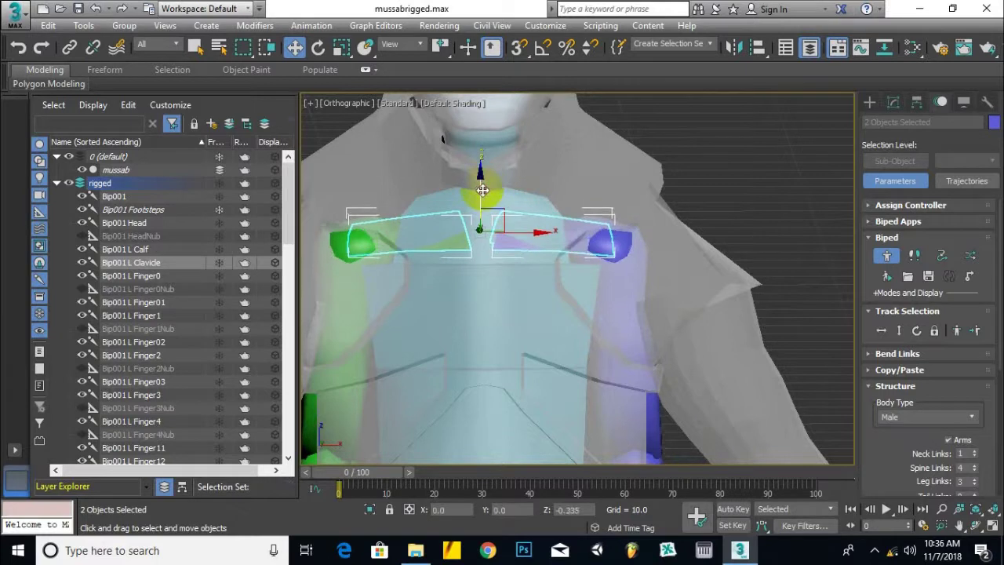
Step: Move the left clavicle about 2.4 units and the right clavicle about 2.2 units outward along X toward the shoulders
click(540, 235)
click(605, 258)
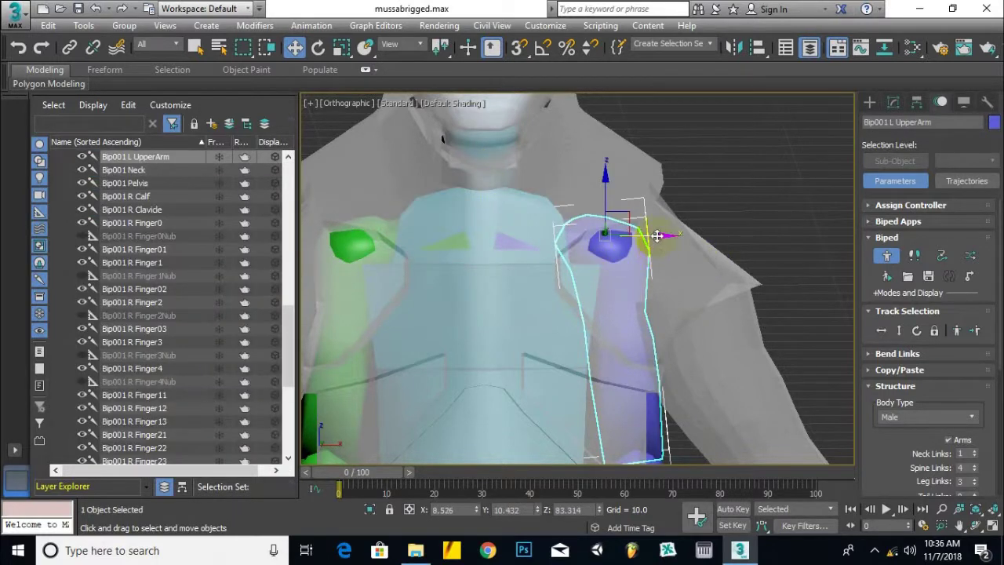
click(570, 222)
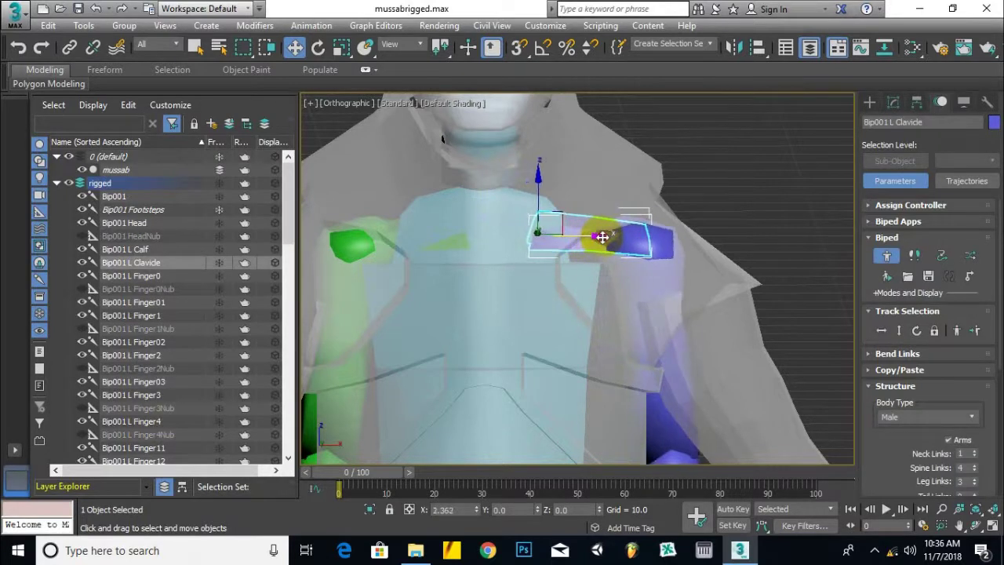
click(430, 247)
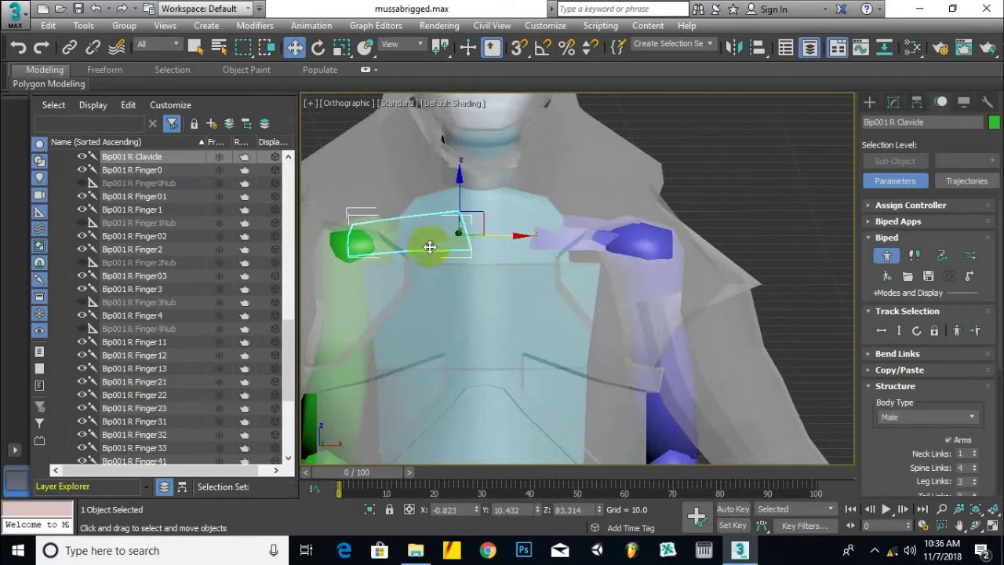
drag(512, 238, 478, 246)
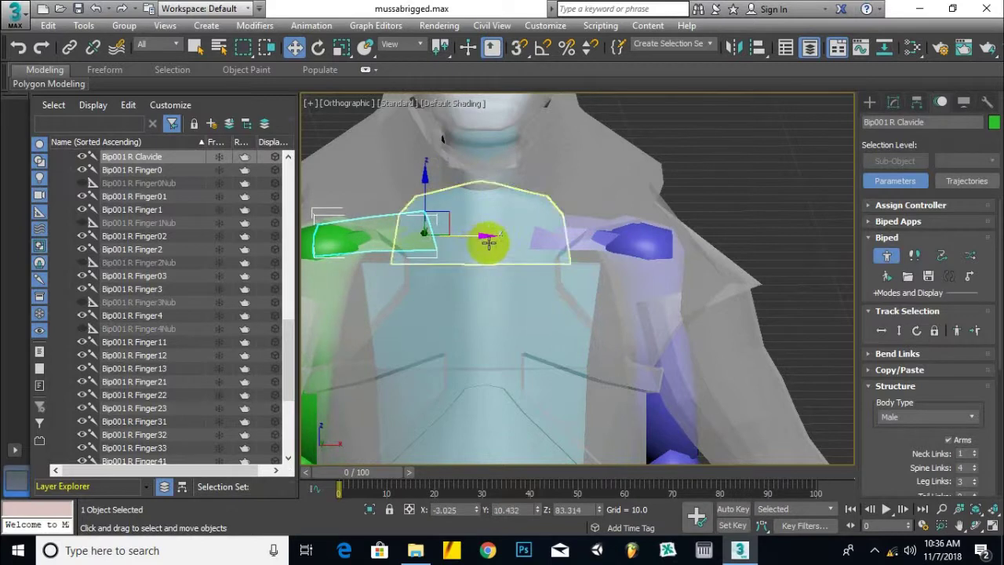
Step: Examine how the clavicles and arm bones sit inside the shoulders and sleeves from the front and at an angle
scroll(488, 243, down, 2)
middle_drag(541, 265, 695, 183)
scroll(757, 204, down, 2)
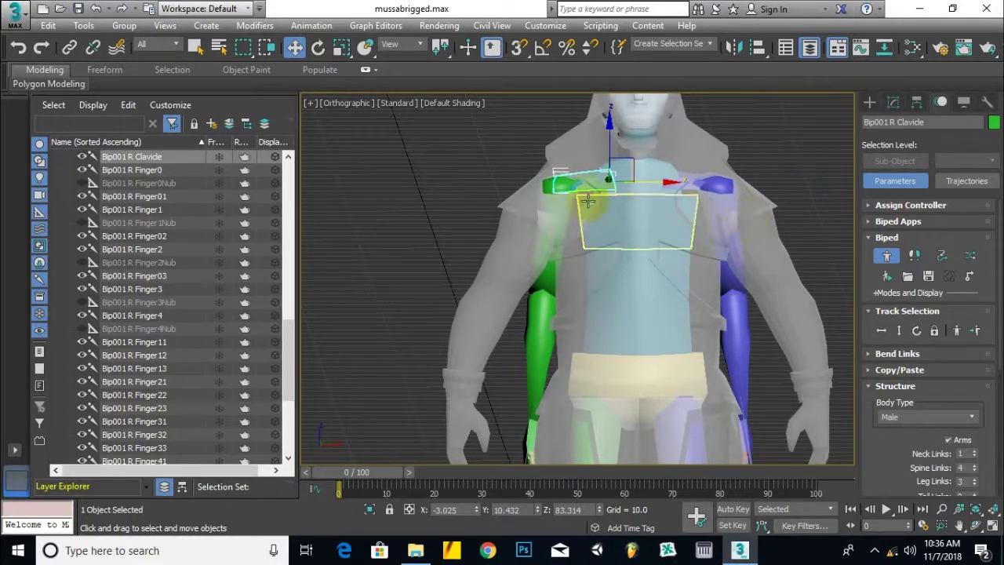
scroll(588, 201, up, 1)
middle_drag(567, 196, 495, 119)
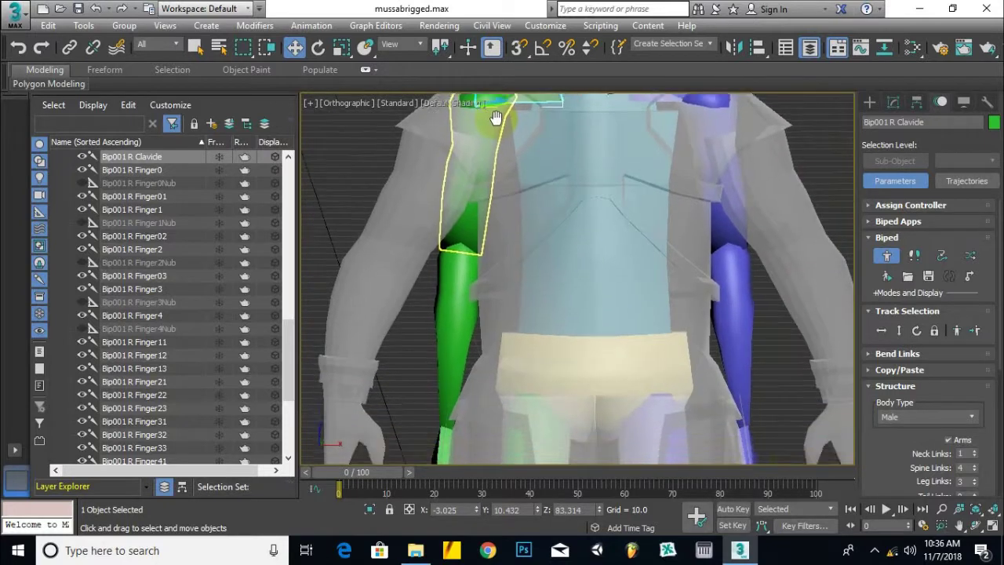
scroll(488, 126, down, 3)
alt+middle_drag(470, 182, 476, 243)
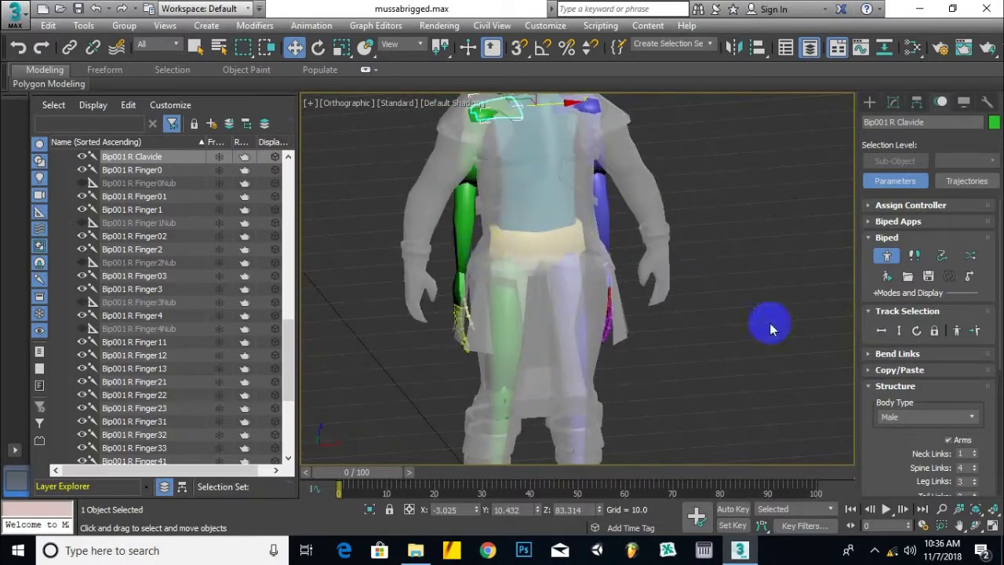
scroll(499, 111, up, 5)
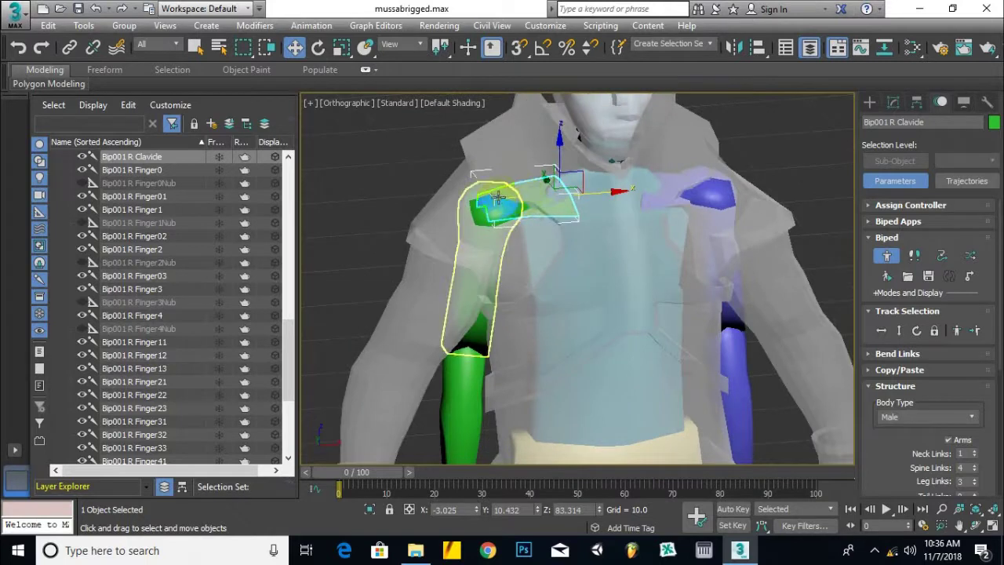
alt+middle_drag(473, 219, 444, 209)
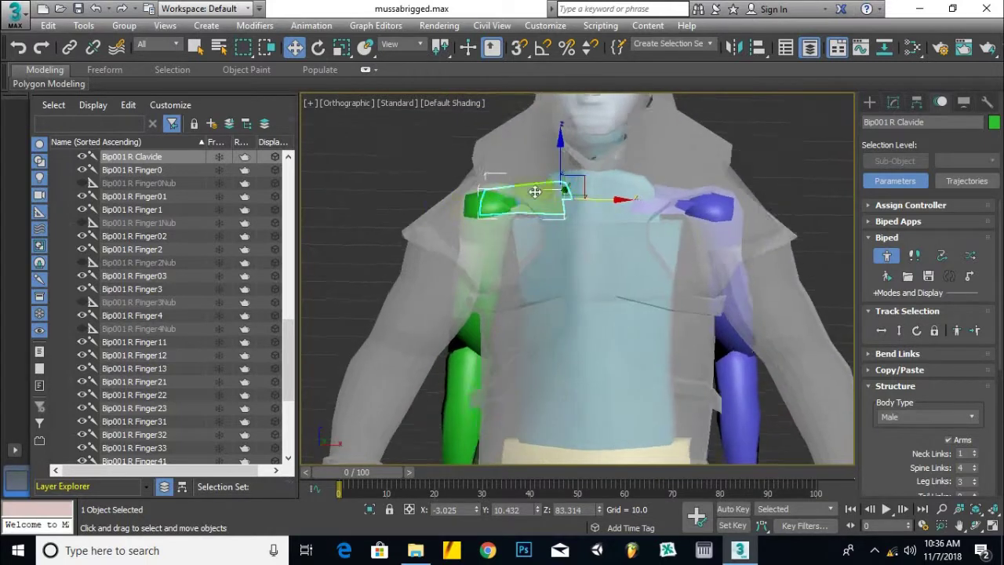
Step: Move the right clavicle backward along Y so it sits centred inside the shoulder mesh
scroll(519, 203, up, 2)
alt+middle_drag(518, 204, 600, 260)
scroll(471, 247, up, 3)
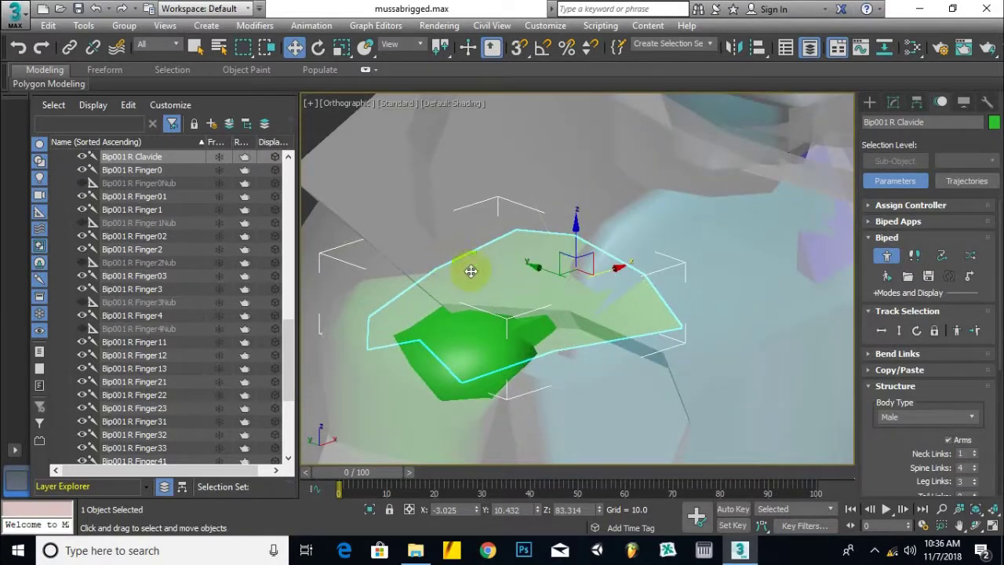
drag(539, 271, 497, 262)
scroll(497, 262, down, 4)
alt+middle_drag(497, 262, 469, 258)
drag(390, 155, 394, 157)
Step: Scale the right clavicle non-uniformly along Y, Z and X to fit the shoulder
click(341, 47)
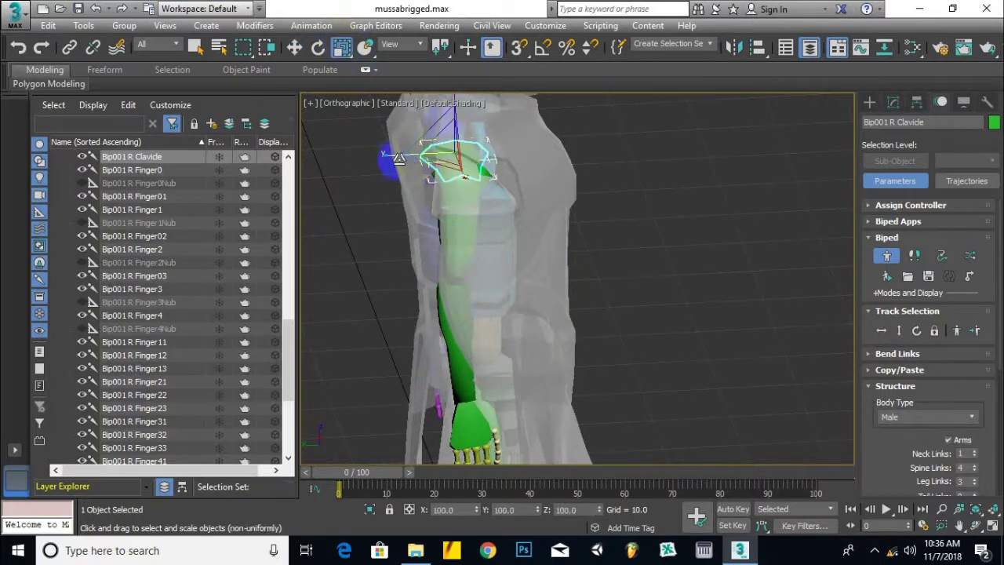
drag(398, 160, 400, 160)
middle_drag(463, 169, 425, 251)
drag(537, 155, 538, 162)
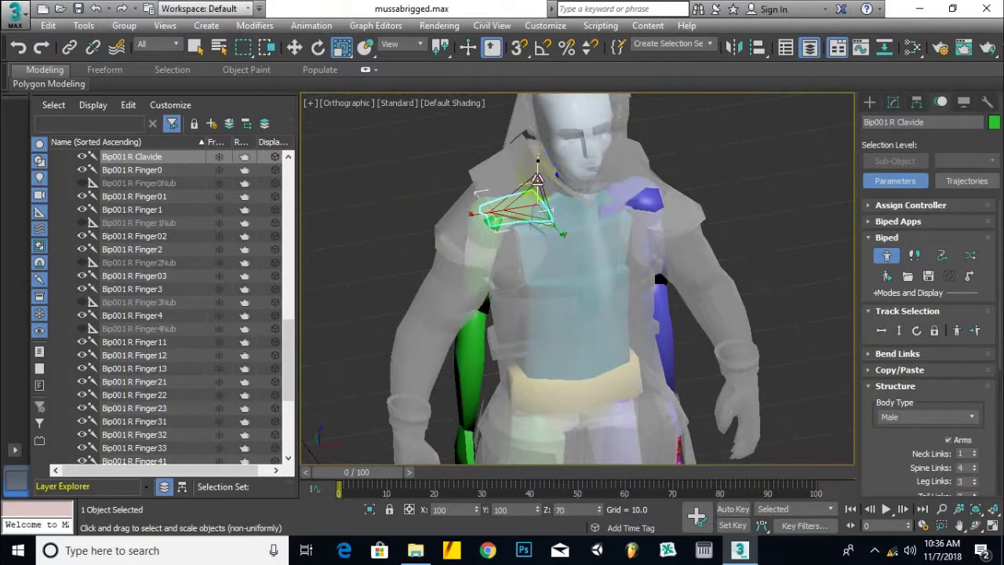
drag(473, 220, 474, 217)
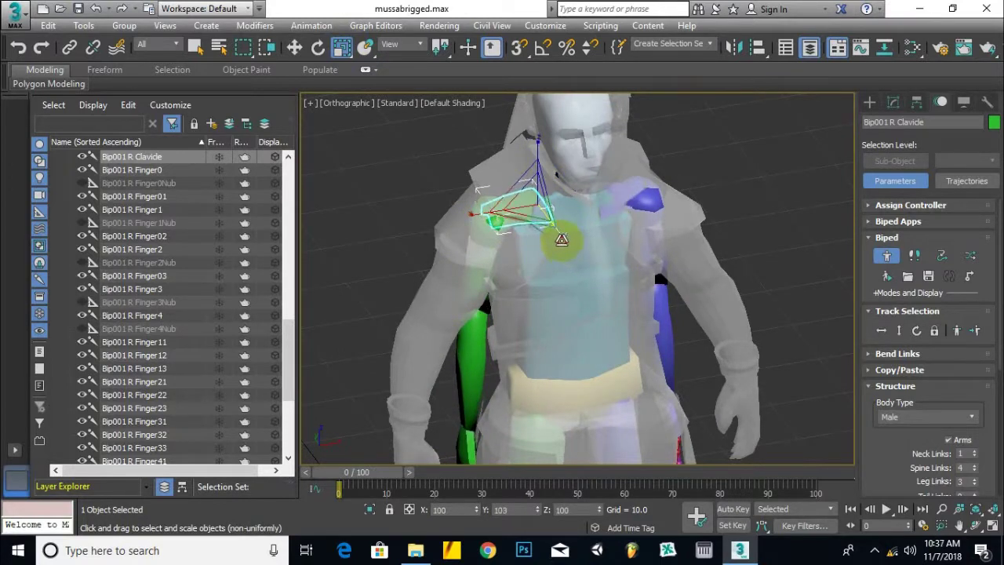
drag(557, 232, 556, 232)
Step: Select the right upper arm bone and scale it along Y to fit the sleeve's depth
scroll(501, 234, up, 4)
alt+middle_drag(502, 235, 552, 155)
click(542, 246)
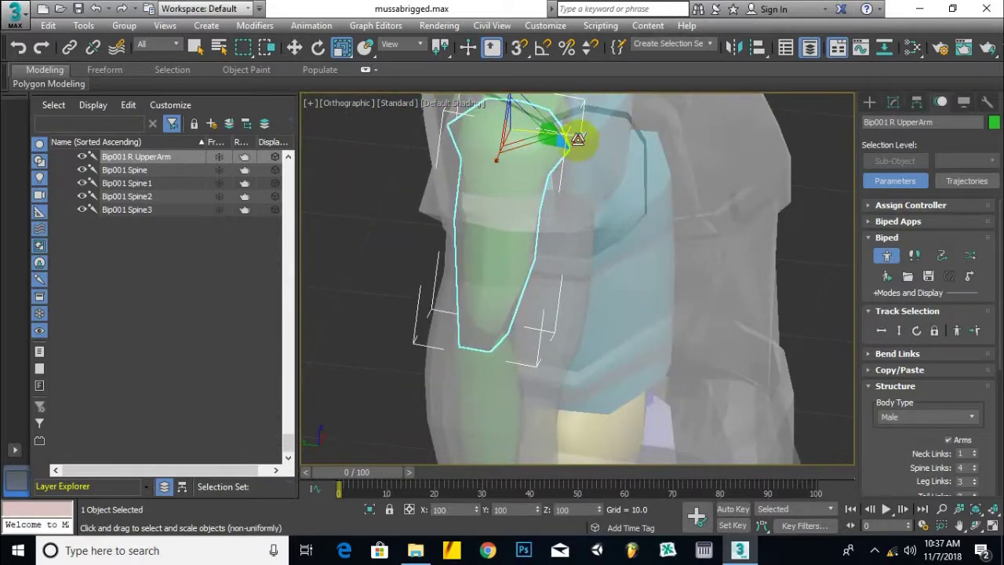
drag(578, 139, 554, 165)
scroll(554, 164, down, 5)
alt+middle_drag(554, 164, 505, 235)
Step: Rotate the right upper arm about 20° around Y, outward into the sleeve, and about 8° forward around X
click(296, 49)
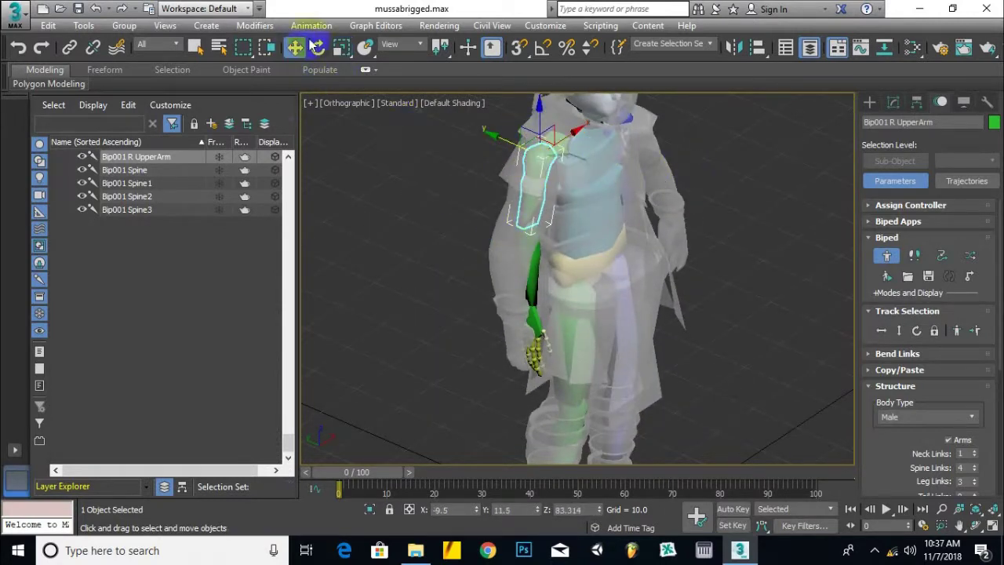
click(318, 49)
drag(507, 156, 509, 127)
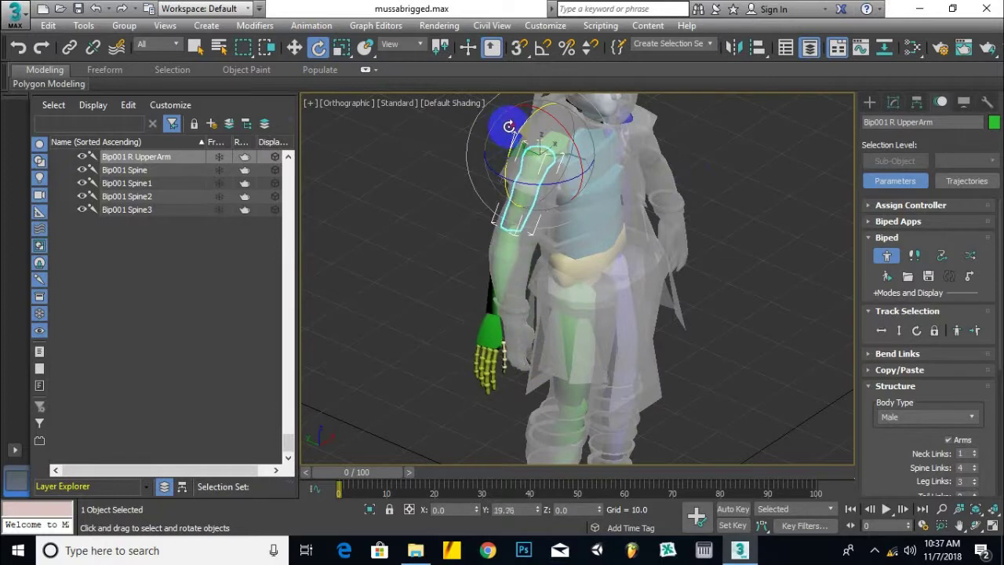
alt+middle_drag(549, 182, 616, 184)
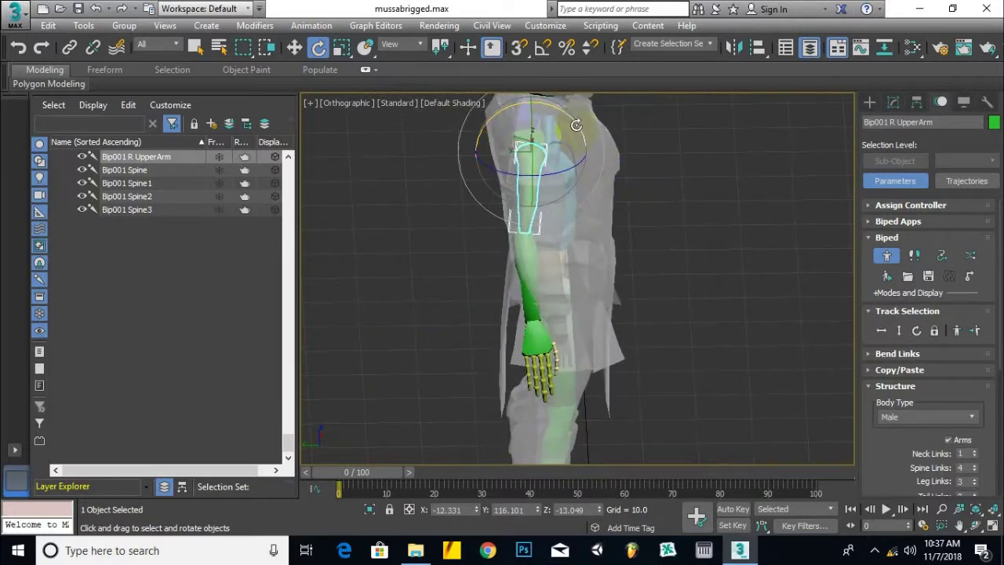
drag(572, 124, 547, 124)
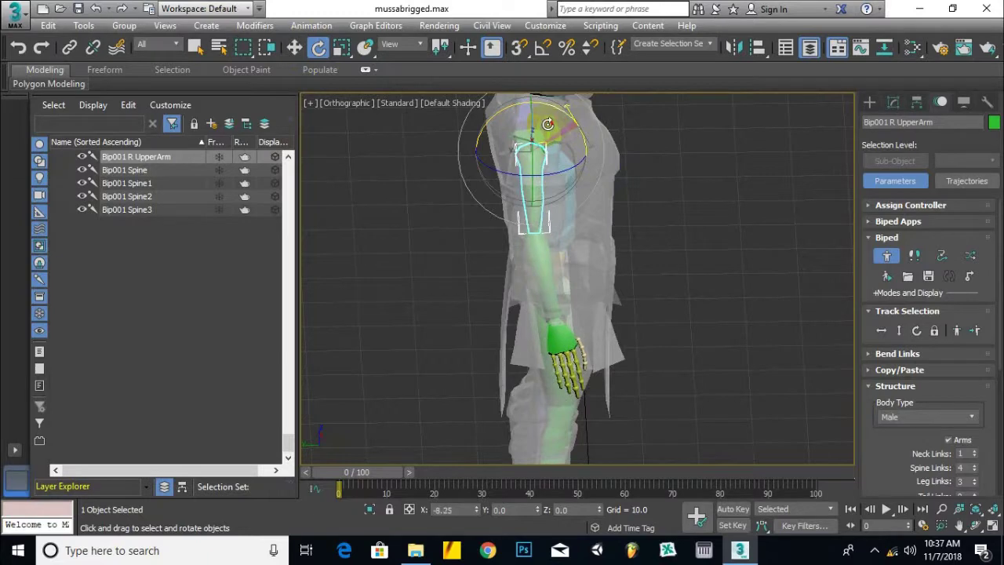
Step: Examine the right arm, wrist and hand bones against the sleeve and hand mesh from several angles
alt+middle_drag(643, 230, 465, 183)
scroll(478, 199, up, 4)
scroll(487, 202, down, 4)
alt+middle_drag(486, 231, 518, 247)
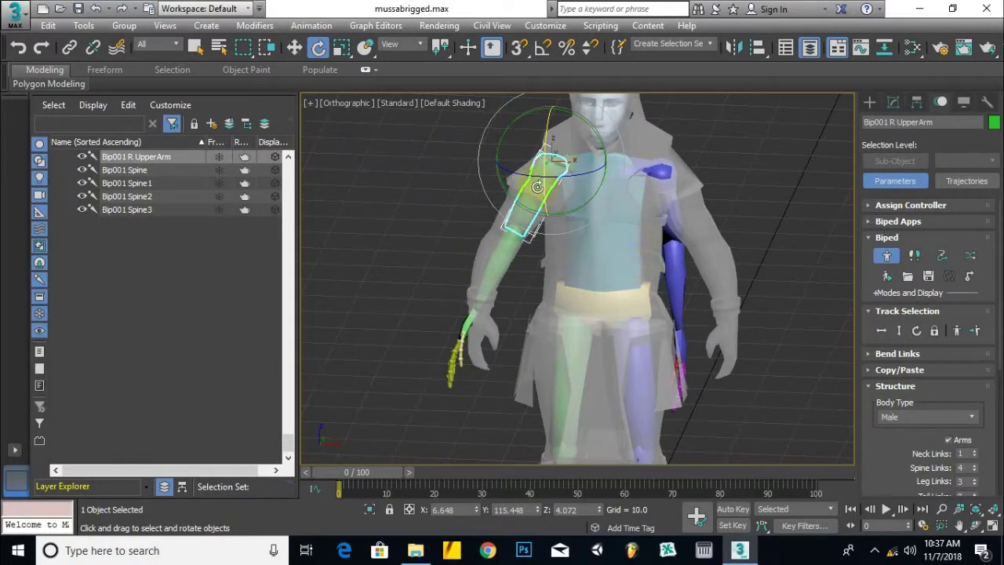
alt+middle_drag(511, 315, 637, 299)
alt+middle_drag(610, 207, 634, 193)
scroll(545, 254, up, 3)
alt+middle_drag(528, 284, 667, 322)
middle_drag(671, 394, 672, 291)
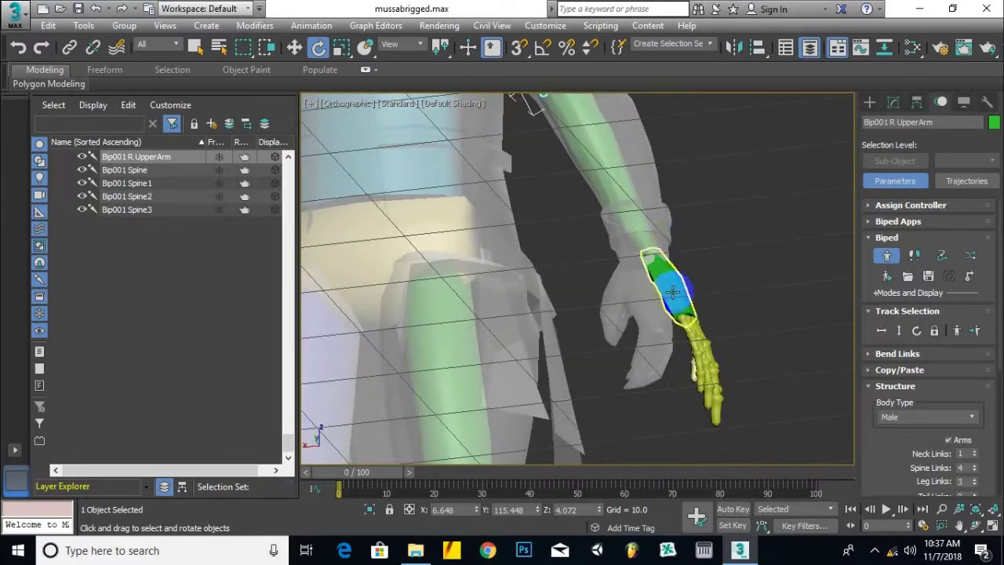
scroll(672, 292, up, 2)
alt+middle_drag(706, 320, 719, 281)
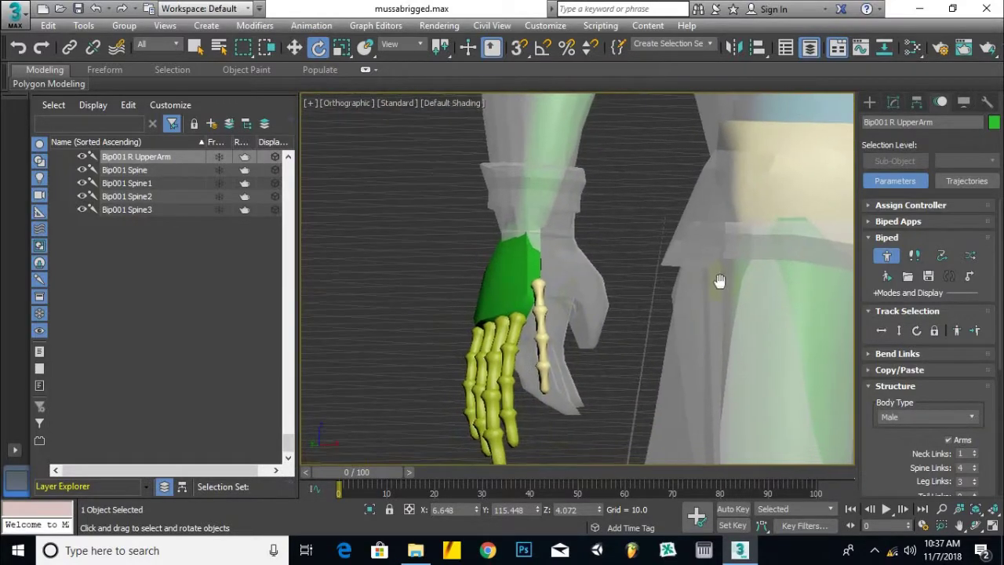
scroll(471, 279, down, 2)
alt+middle_drag(471, 278, 500, 325)
Step: Select the right forearm bone and rotate it on its local axes to line up with the sleeve and wrist
click(492, 203)
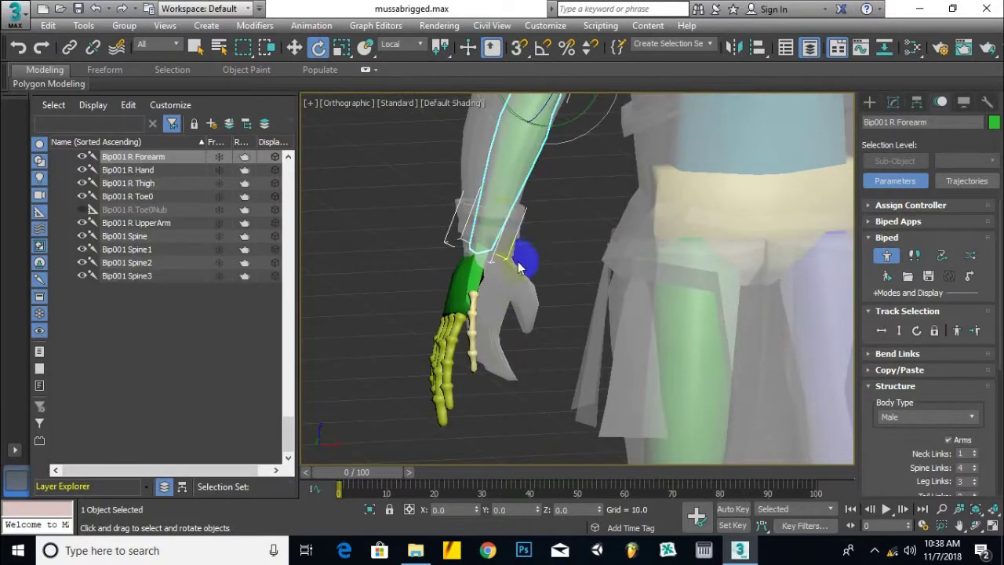
scroll(516, 260, down, 2)
drag(542, 201, 546, 200)
drag(545, 138, 547, 144)
alt+middle_drag(462, 221, 562, 233)
drag(553, 150, 554, 148)
alt+middle_drag(506, 223, 452, 223)
Step: Select the right hand bone and rotate it on its local axes, about 4° around Z, to follow the hand mesh
click(520, 265)
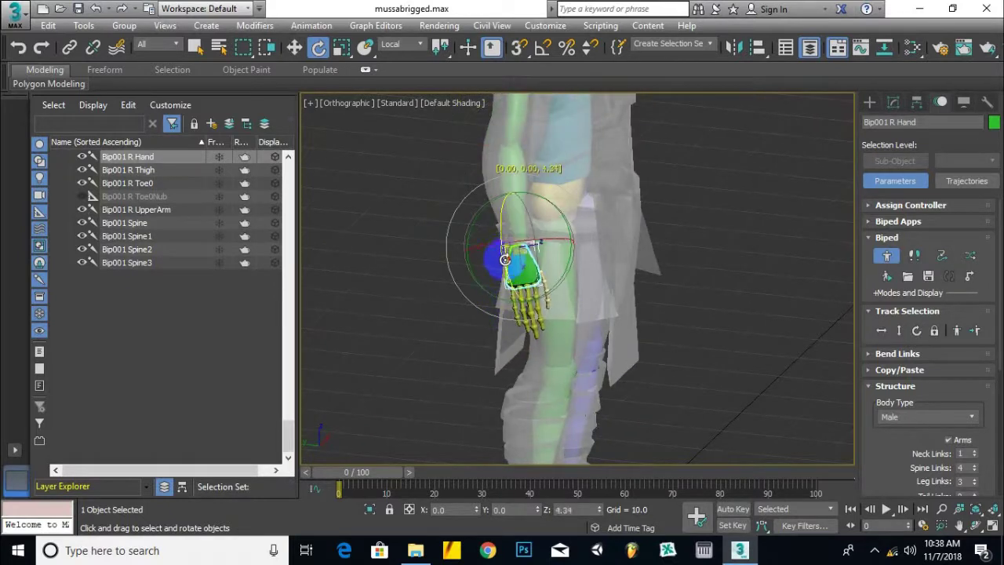
drag(505, 249, 503, 251)
drag(509, 287, 510, 286)
Step: Scale the right hand bone non-uniformly, narrowing it along Y and adjusting its Z and X size to fit the palm
scroll(520, 279, up, 5)
alt+middle_drag(530, 279, 561, 268)
click(342, 48)
scroll(509, 207, up, 2)
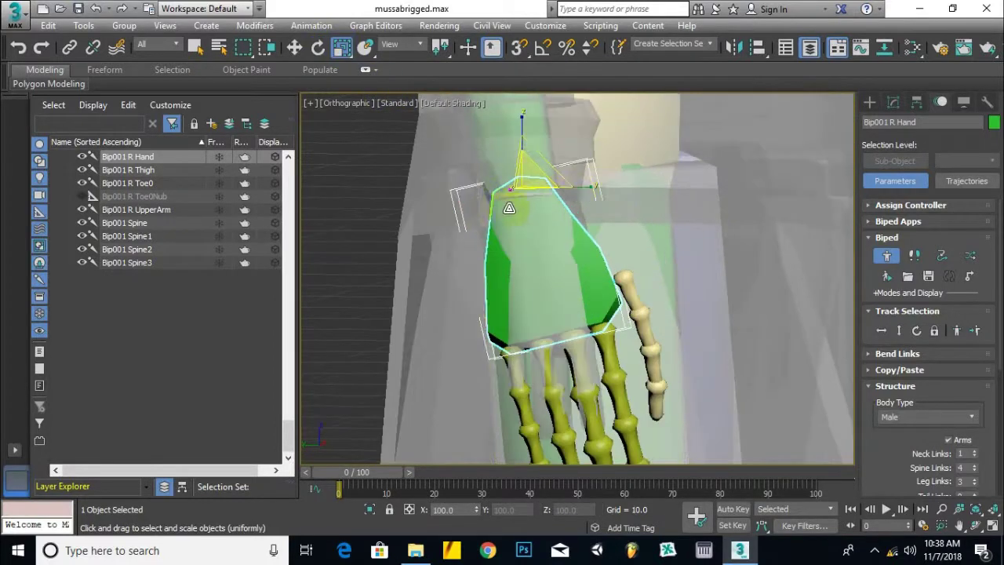
drag(522, 129, 512, 154)
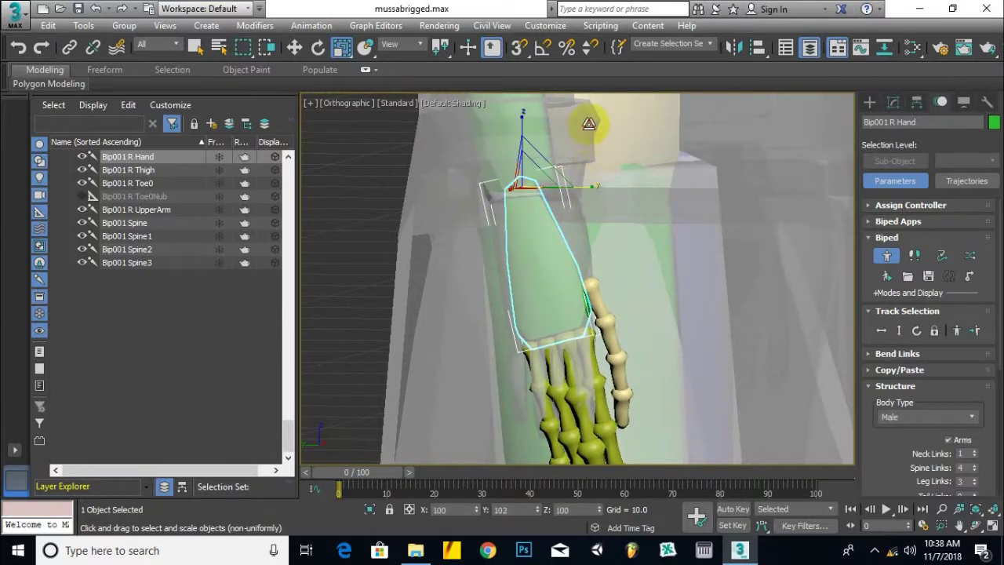
drag(520, 124, 520, 131)
alt+middle_drag(597, 238, 560, 258)
drag(526, 118, 522, 126)
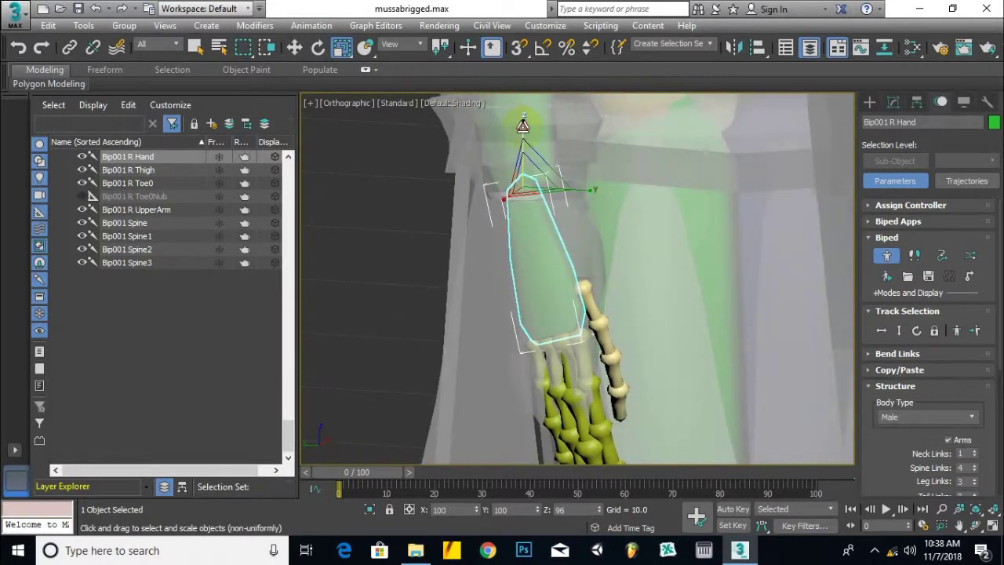
mouse_move(503, 204)
mouse_down()
mouse_move(510, 239)
mouse_move(511, 171)
mouse_move(501, 212)
mouse_up()
Step: Examine the right hand's finger bones against the fingers and thumb of the mesh
scroll(567, 246, down, 2)
mouse_move(567, 248)
alt+middle_down()
mouse_move(486, 298)
mouse_move(571, 276)
mouse_move(471, 306)
mouse_move(520, 323)
mouse_move(712, 275)
mouse_move(625, 264)
mouse_move(666, 193)
mouse_move(728, 236)
mouse_move(723, 278)
mouse_move(692, 258)
mouse_move(519, 293)
mouse_move(568, 257)
alt+middle_up()
scroll(583, 303, up, 3)
scroll(691, 257, down, 2)
middle_drag(568, 257, 578, 173)
scroll(578, 172, up, 2)
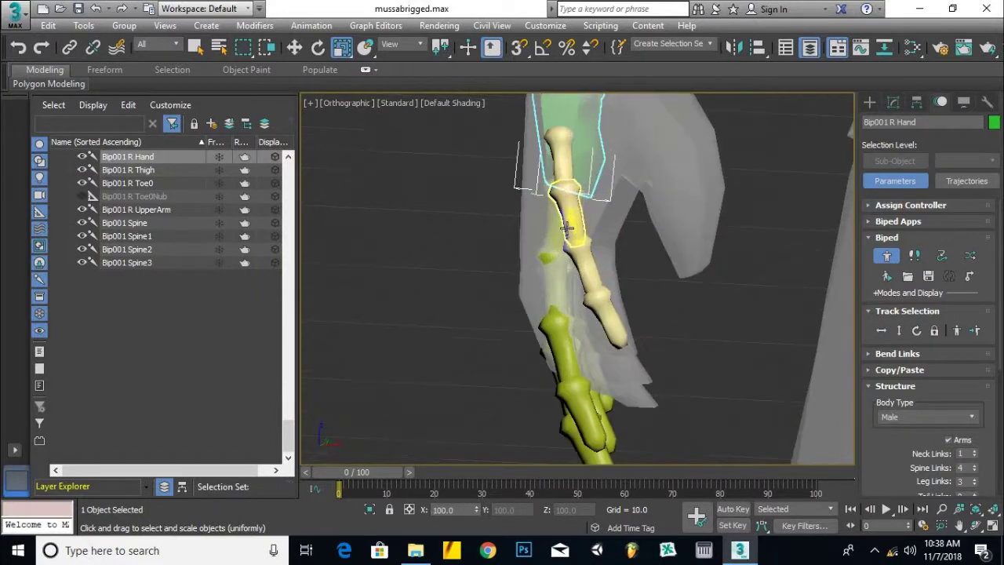
middle_drag(562, 264, 655, 246)
scroll(648, 249, down, 3)
Step: Select all 20 right finger bones, including the thumb, and scale them down along Z and to about 85% along X
drag(511, 383, 511, 382)
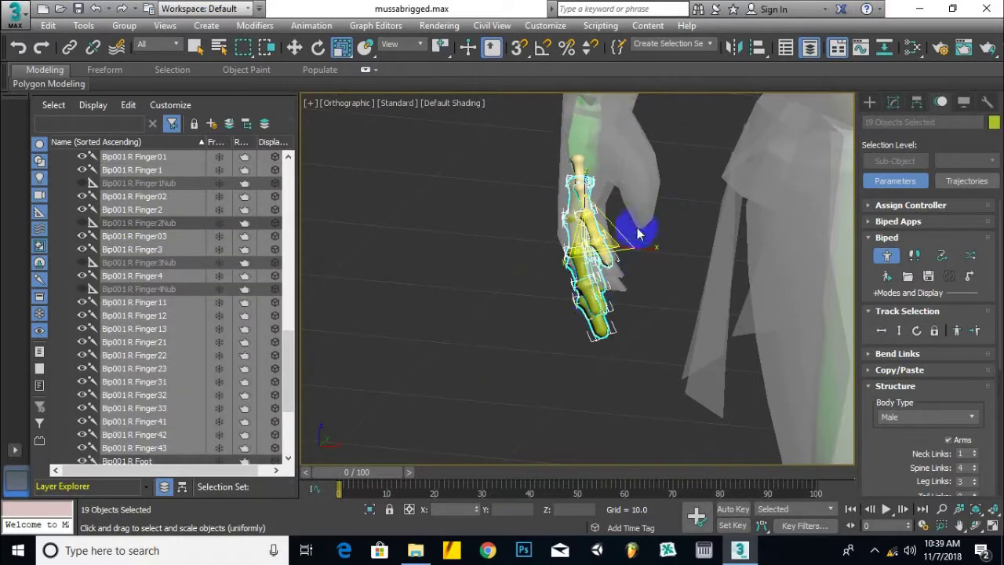
ctrl+drag(658, 180, 571, 190)
mouse_move(590, 242)
alt+middle_down()
mouse_move(870, 237)
mouse_move(600, 241)
alt+middle_up()
middle_drag(549, 218, 618, 277)
scroll(585, 273, up, 4)
drag(612, 252, 601, 284)
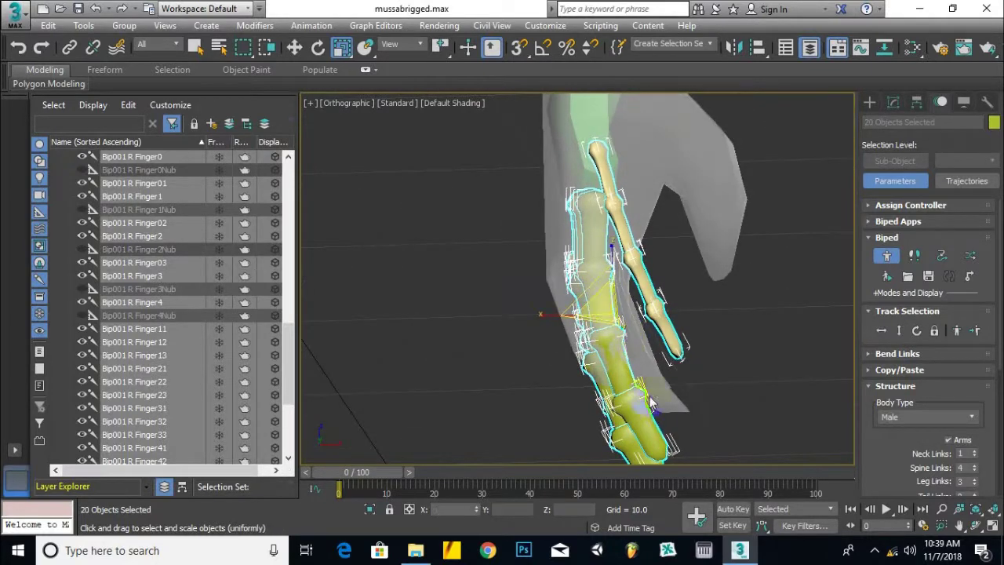
middle_drag(619, 361, 667, 202)
alt+middle_drag(576, 311, 625, 307)
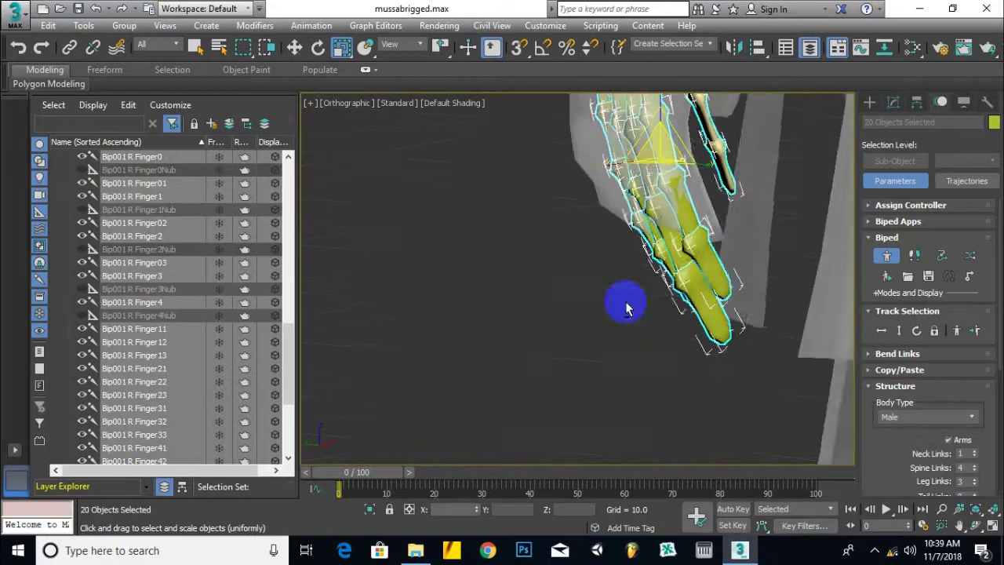
scroll(612, 162, up, 2)
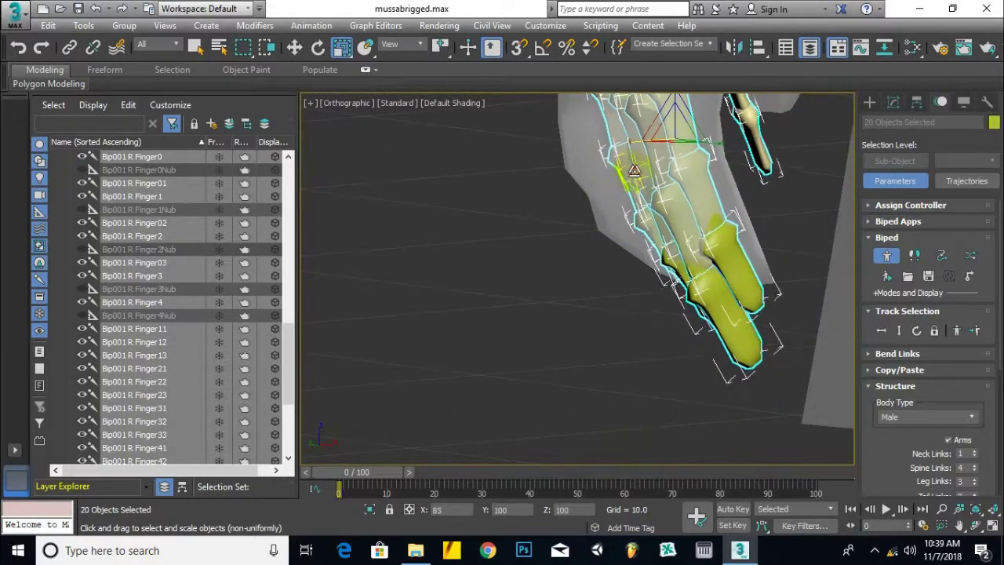
Step: Scale the selected right finger bones slightly along Y, to about 90% along Z, and along X to fit the hand
middle_drag(637, 170, 606, 246)
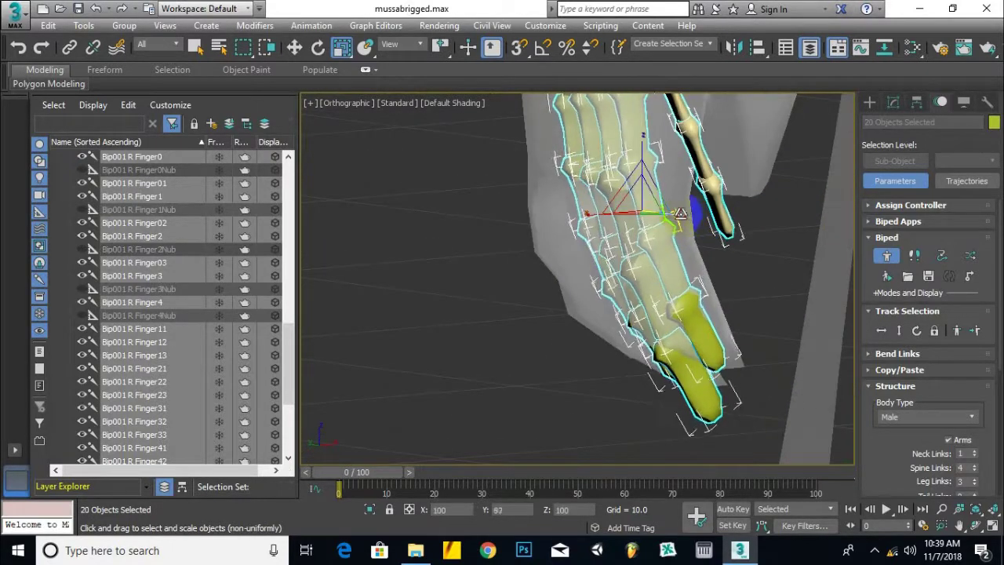
alt+middle_drag(642, 282, 679, 337)
middle_drag(675, 254, 681, 275)
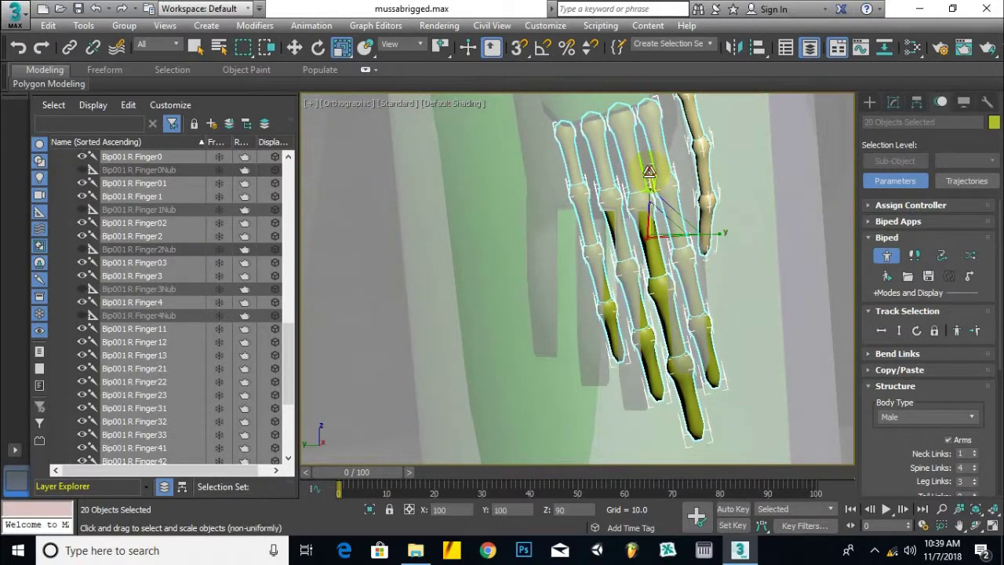
drag(647, 231, 645, 242)
alt+middle_drag(650, 241, 502, 269)
scroll(679, 204, up, 2)
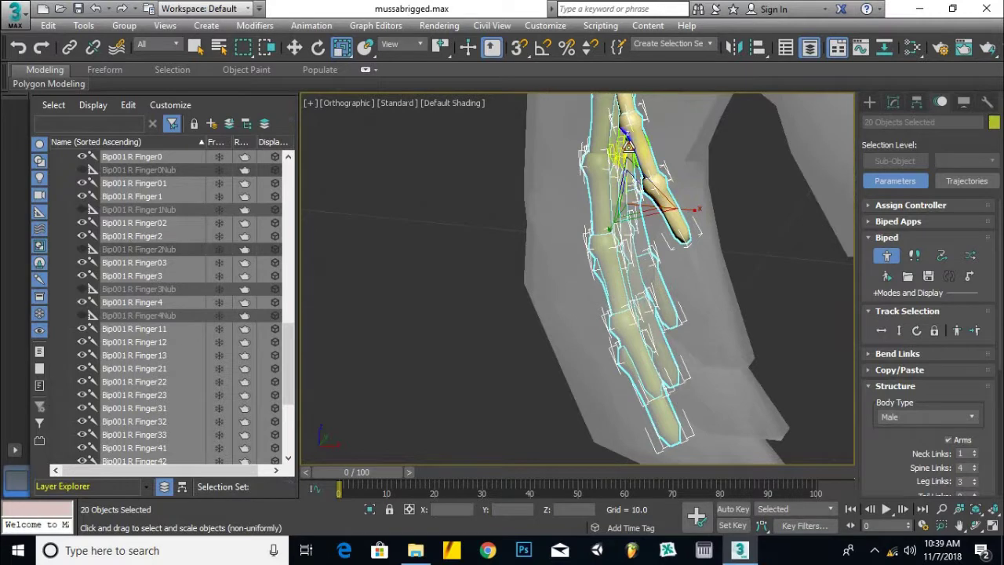
scroll(630, 213, down, 2)
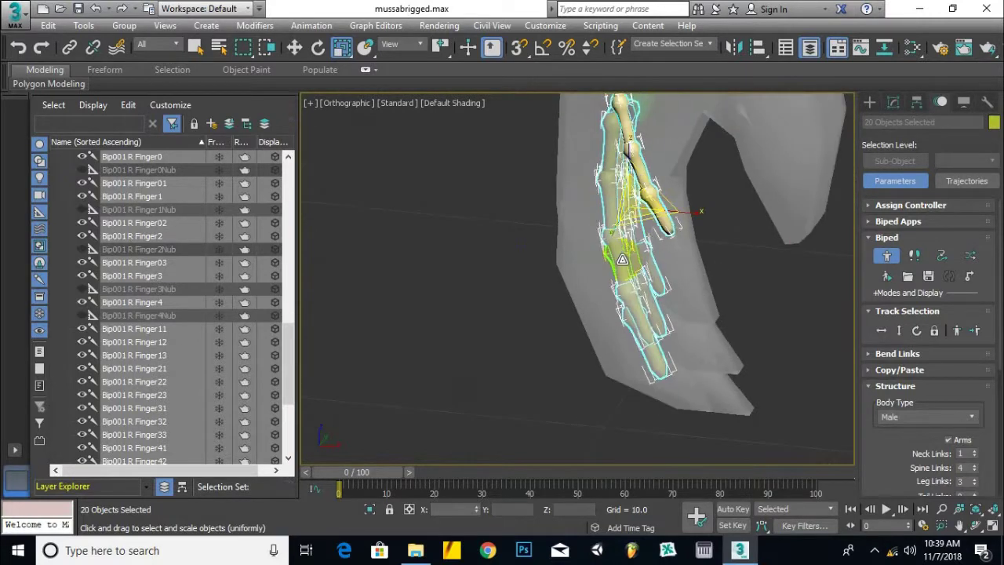
Step: Fine-tune the scale of the 20 selected right finger bones along X
drag(693, 214, 698, 220)
scroll(634, 232, down, 2)
alt+middle_drag(633, 234, 619, 269)
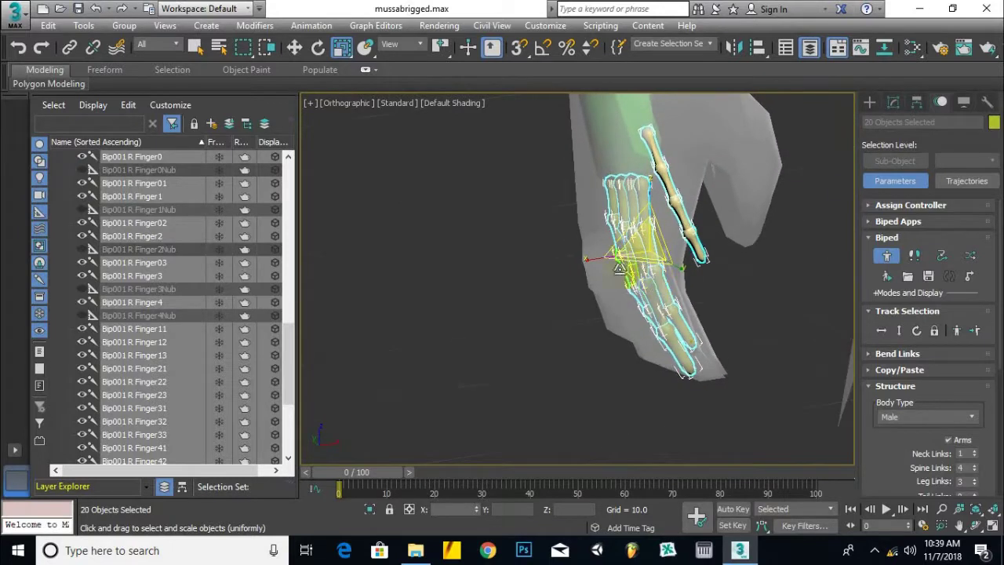
Step: Select the four right index finger bones (R Finger1, 11, 12 and 13) and shift them slightly along Y
click(295, 49)
scroll(734, 302, up, 5)
alt+middle_drag(639, 323, 715, 273)
middle_drag(715, 273, 729, 351)
click(613, 216)
middle_drag(628, 274, 599, 195)
mouse_move(661, 253)
alt+middle_down()
mouse_move(628, 233)
mouse_move(661, 279)
mouse_move(655, 255)
alt+middle_up()
ctrl+click(596, 209)
ctrl+click(616, 291)
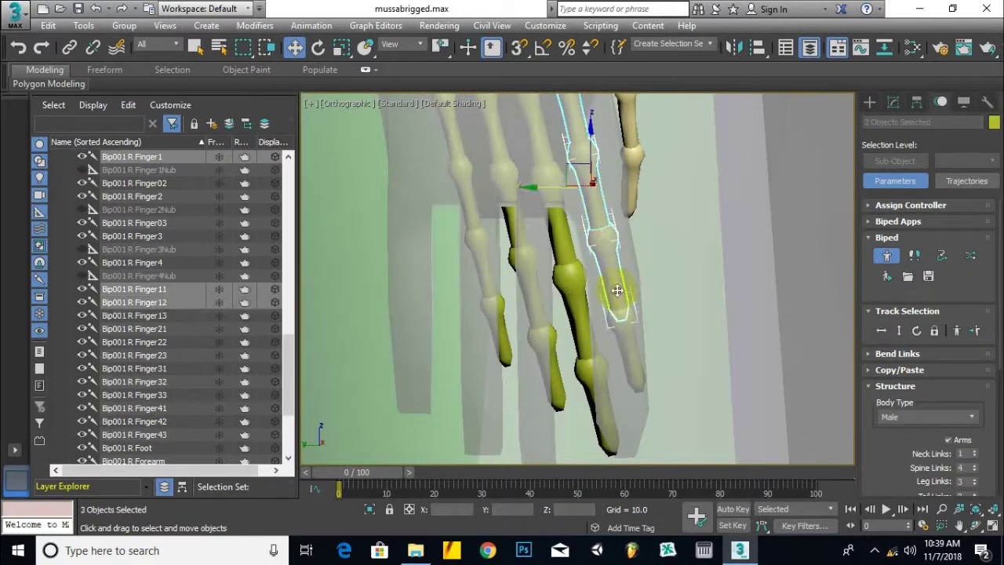
ctrl+click(631, 350)
scroll(665, 248, down, 3)
middle_drag(684, 347, 667, 245)
middle_drag(667, 245, 693, 345)
drag(598, 248, 602, 247)
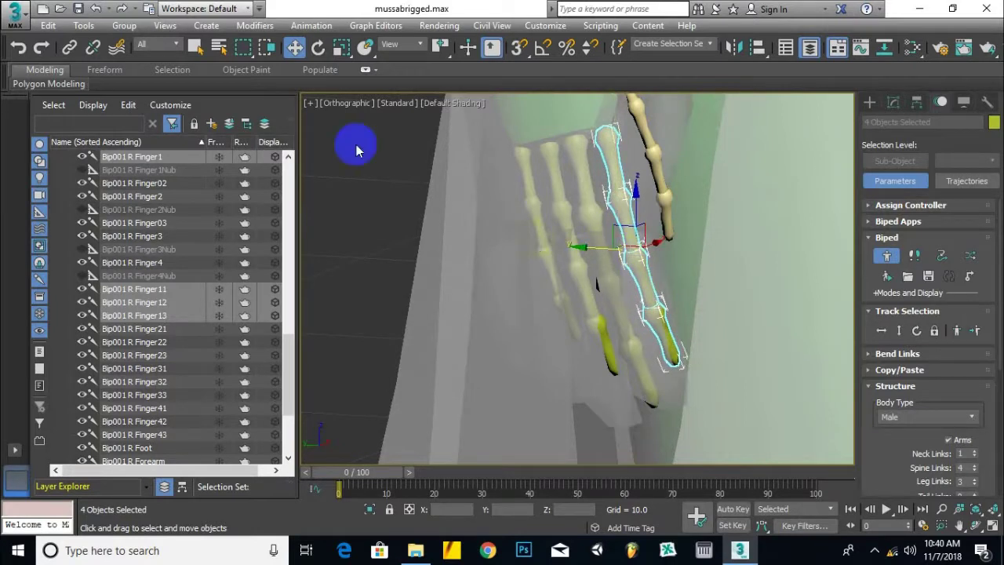
Step: Rotate the index finger bones about 1° around their local Y axis to line up with the mesh finger
click(327, 52)
drag(685, 182, 666, 182)
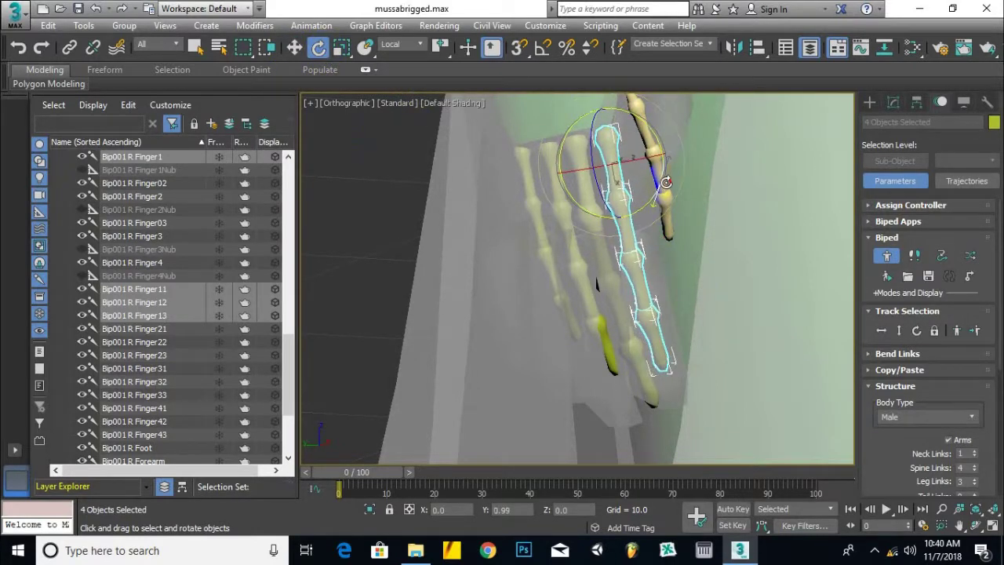
alt+middle_drag(656, 251, 633, 275)
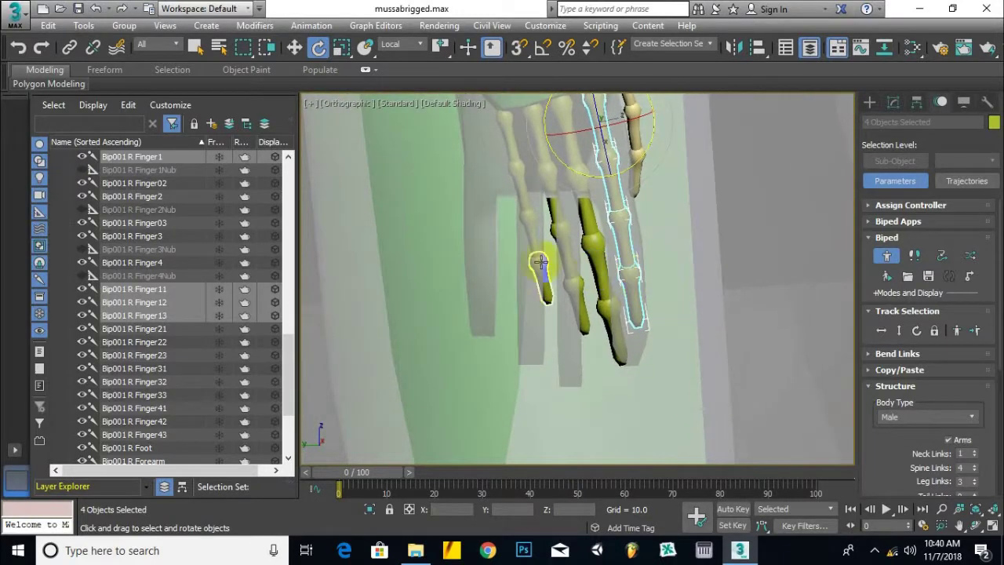
Step: Select the four right little finger bones (R Finger4, 41, 42 and 43) and move them about 0.445 along Y
click(541, 280)
ctrl+click(536, 234)
ctrl+click(520, 180)
ctrl+click(510, 141)
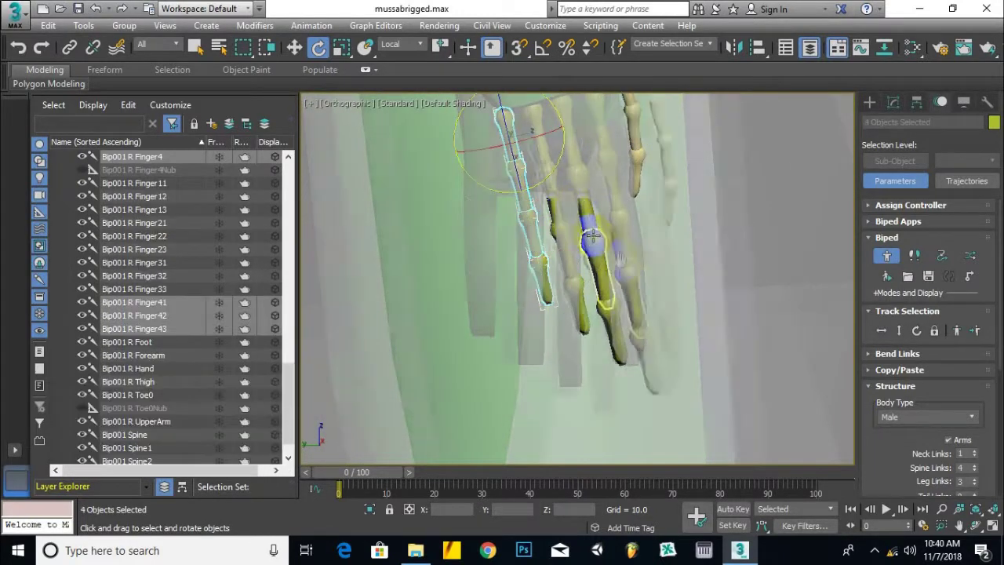
middle_drag(590, 231, 670, 276)
click(294, 49)
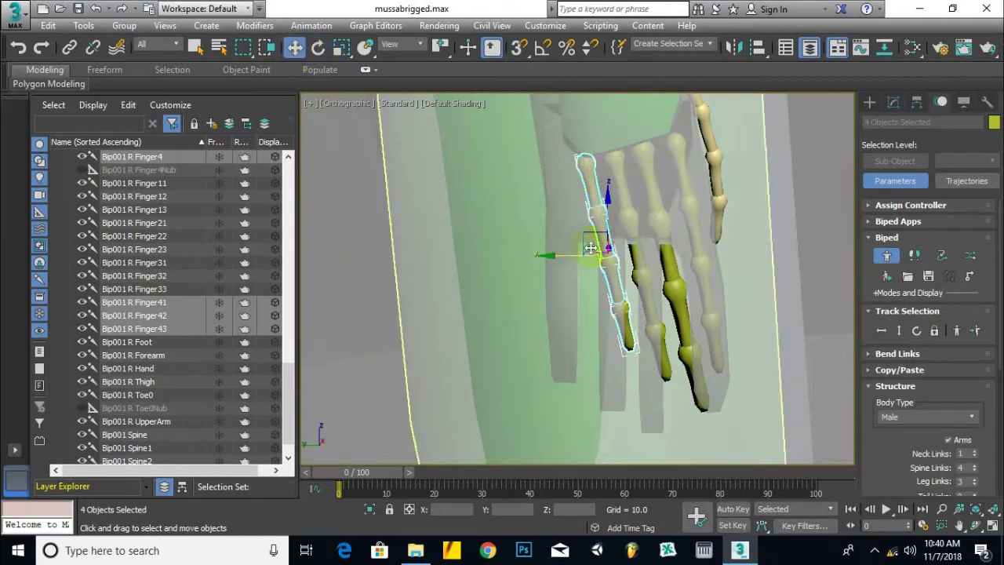
drag(554, 259, 532, 256)
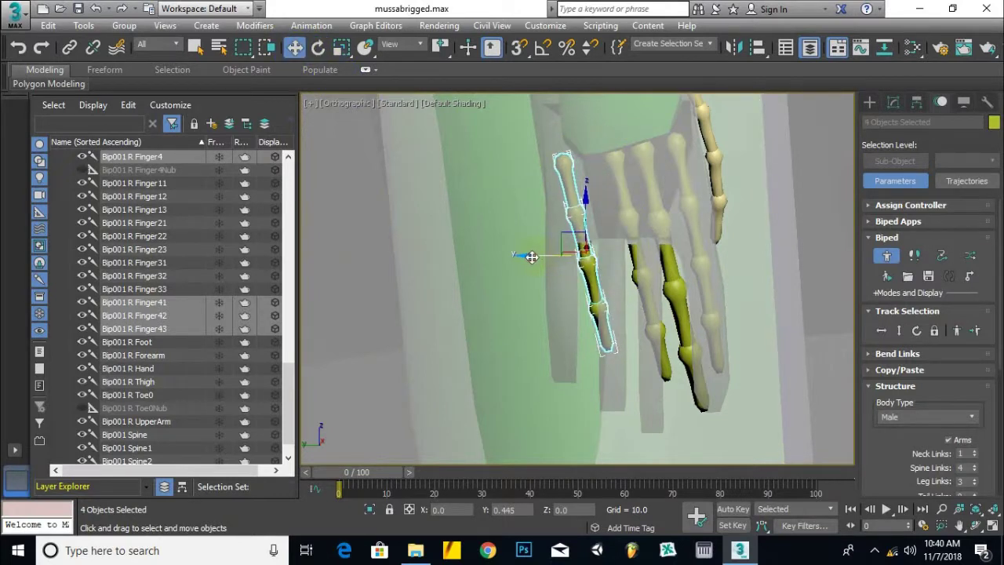
Step: Rotate the little finger bones about 3.3° around their local Y axis to straighten them inside the mesh finger
click(318, 49)
drag(613, 190, 612, 214)
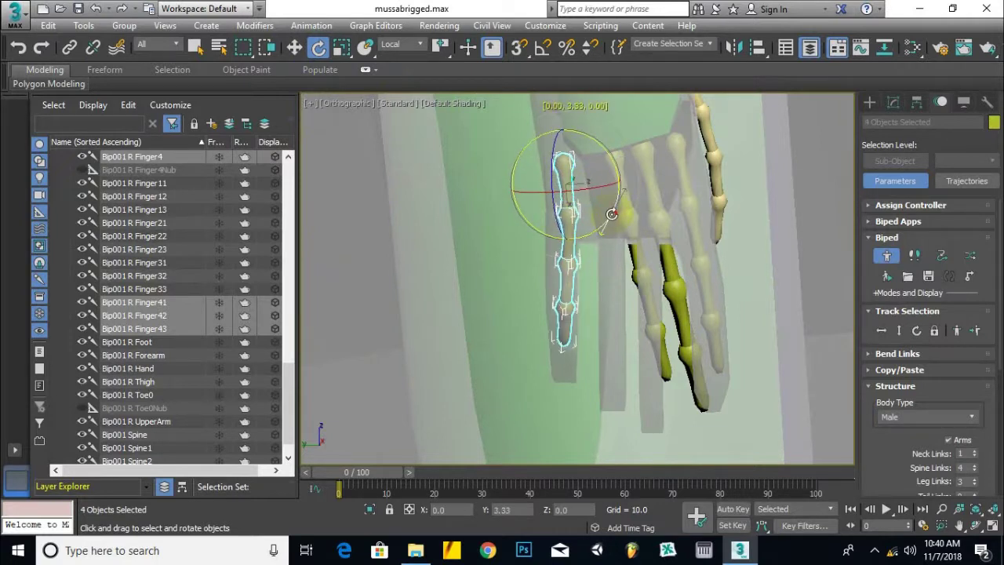
alt+middle_drag(594, 228, 691, 238)
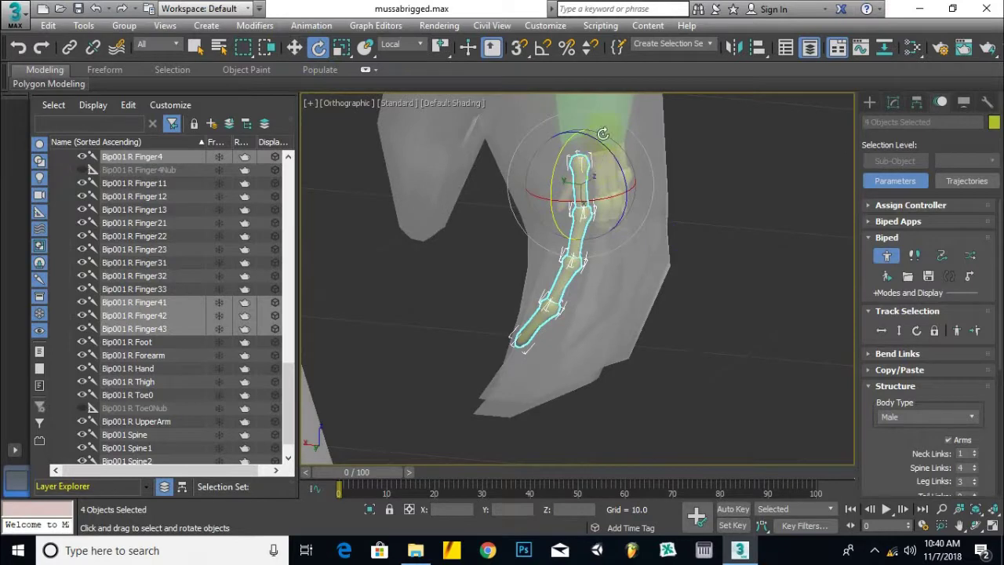
Step: Refine the little finger bones' rotation on several axes so they follow the mesh finger from the side and front
drag(596, 133, 594, 132)
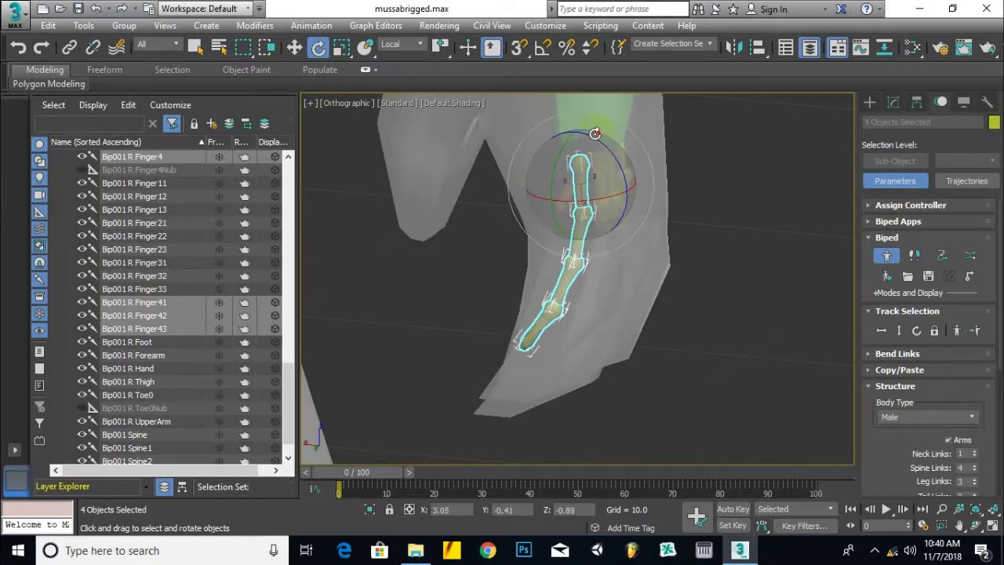
drag(602, 185, 606, 157)
alt+middle_drag(667, 271, 538, 260)
scroll(578, 225, up, 4)
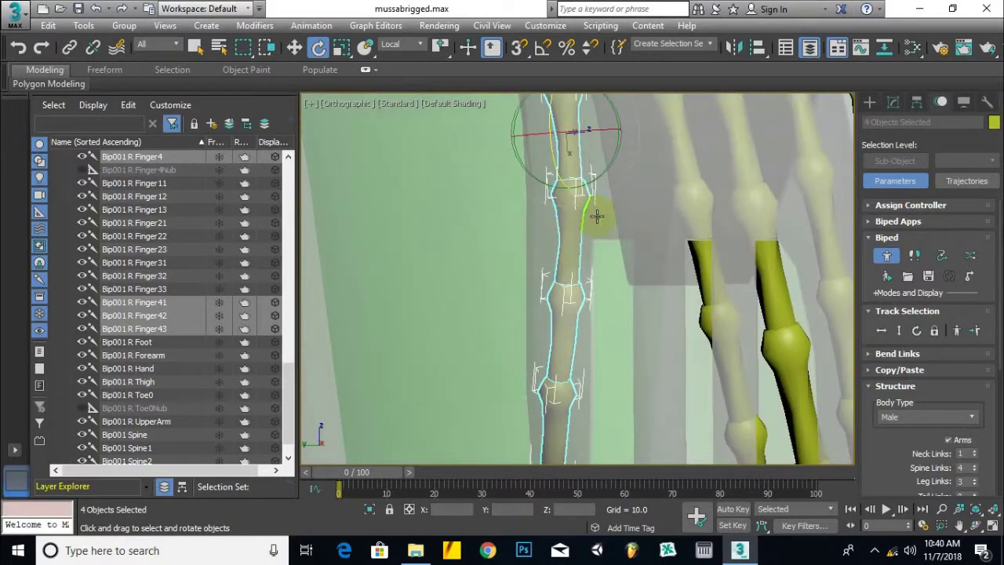
drag(588, 182, 587, 181)
scroll(585, 219, down, 3)
alt+middle_drag(582, 343, 611, 309)
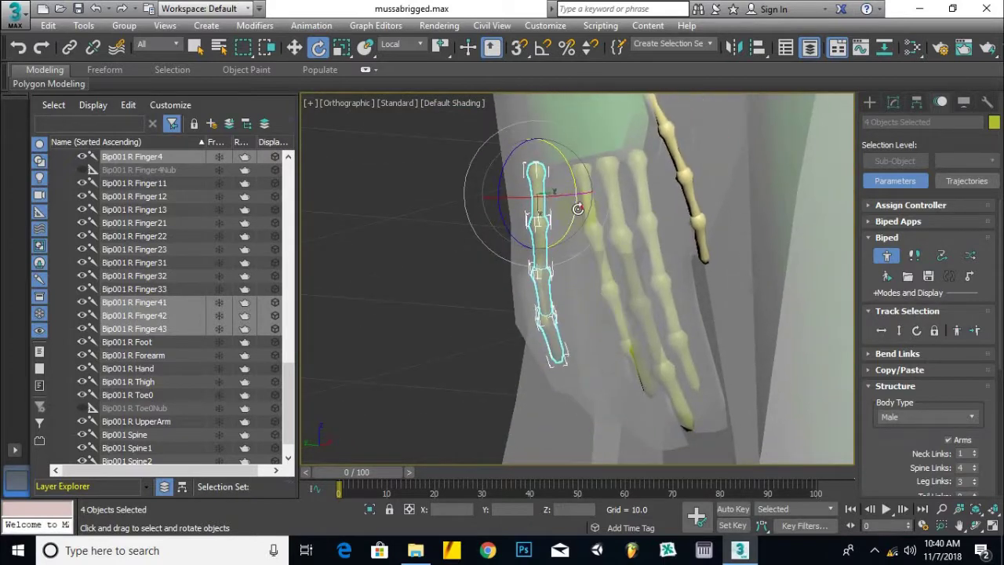
Step: Select the four right ring finger bones (R Finger3, 31, 32 and 33) and move them about 0.31 along Y
click(597, 257)
ctrl+click(588, 198)
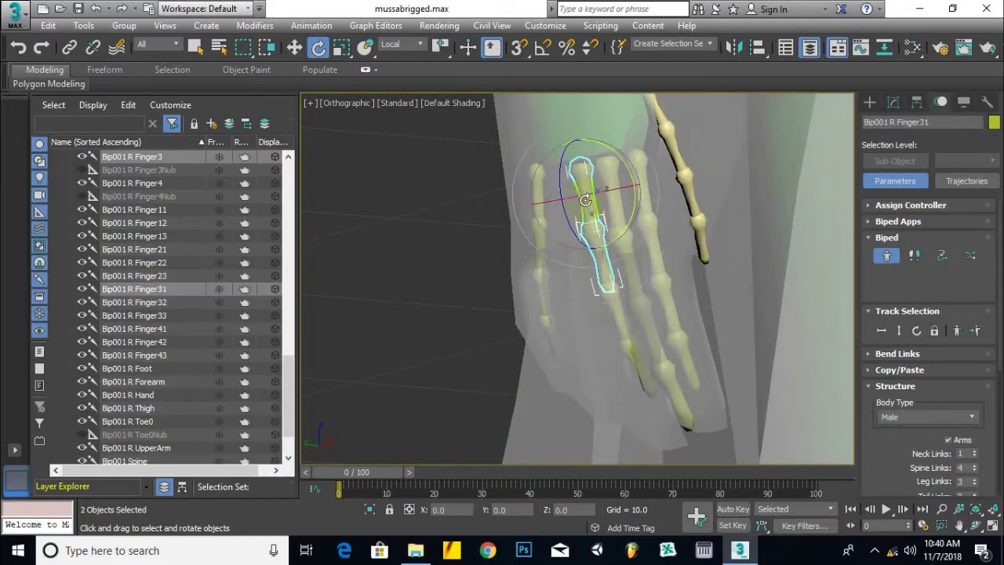
ctrl+click(616, 322)
ctrl+click(633, 353)
middle_drag(612, 381, 592, 307)
scroll(542, 312, down, 2)
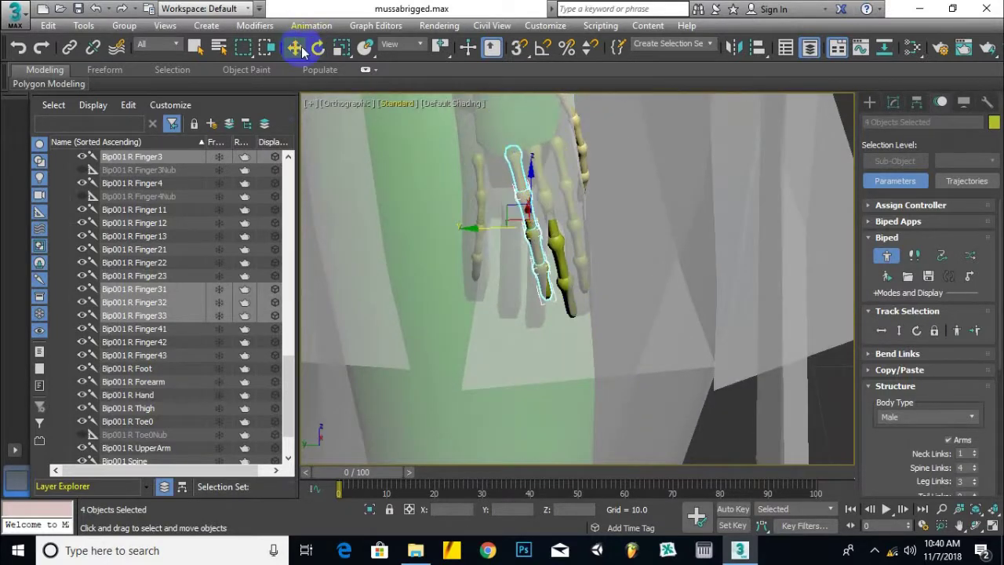
scroll(473, 258, up, 2)
drag(451, 238, 441, 236)
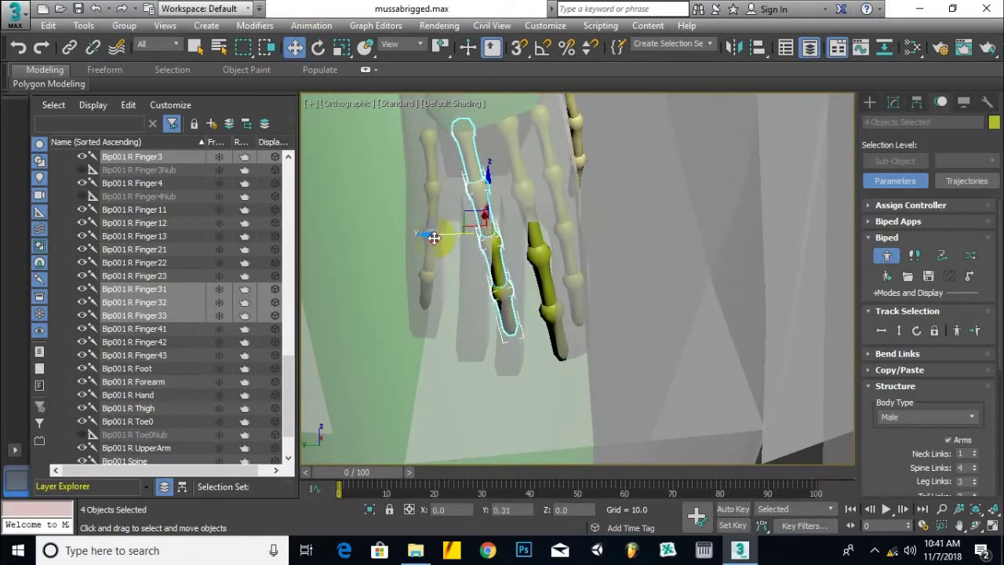
Step: Rotate the ring finger bones around their local Y axis to align them with the mesh's ring finger
key(e)
drag(510, 186, 507, 191)
alt+middle_drag(509, 247, 534, 200)
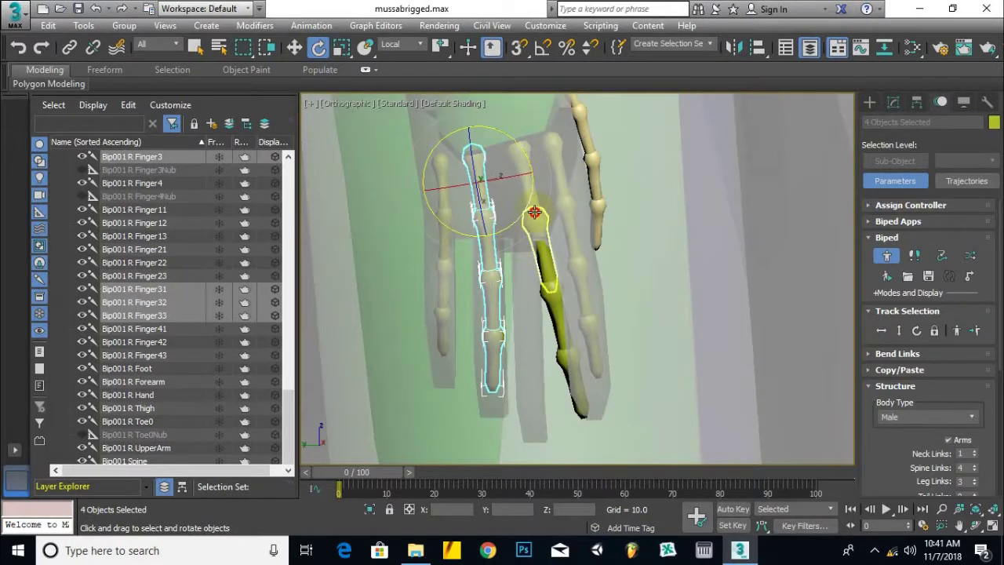
Step: Select the four right middle finger bones (R Finger2, 21, 22 and 23) and move them along Y toward the ring finger
click(534, 211)
ctrl+click(525, 179)
ctrl+click(552, 290)
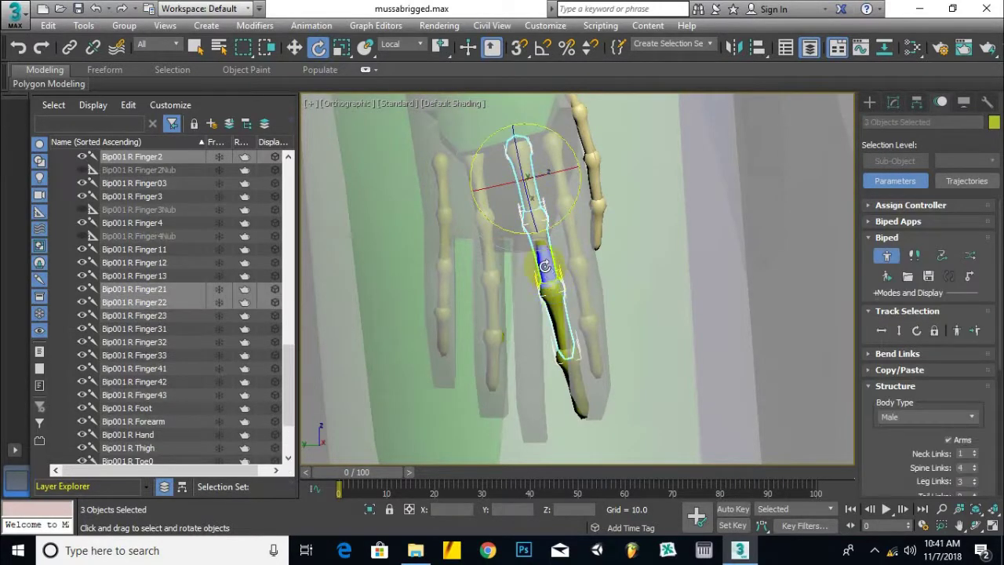
ctrl+click(588, 402)
key(w)
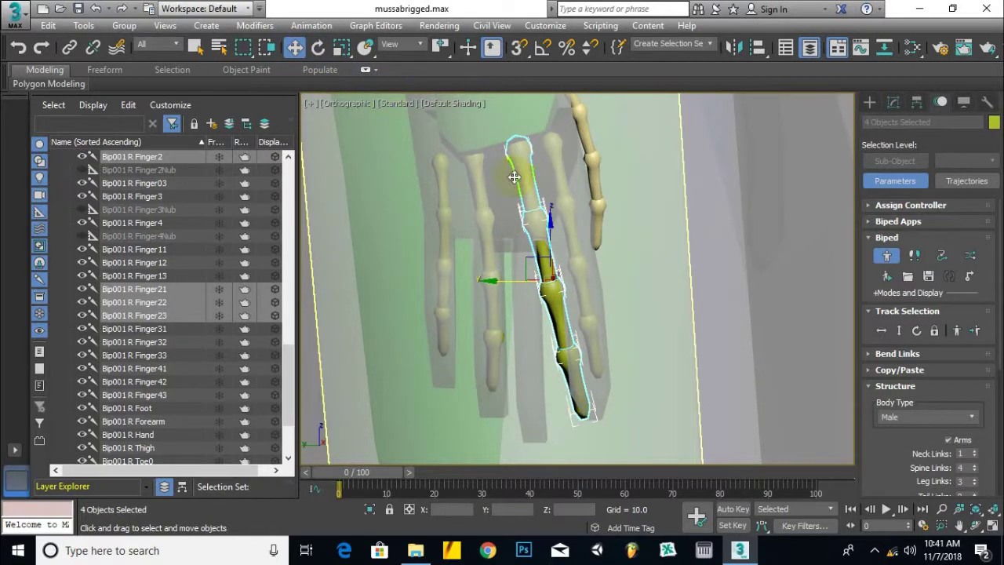
drag(515, 280, 481, 284)
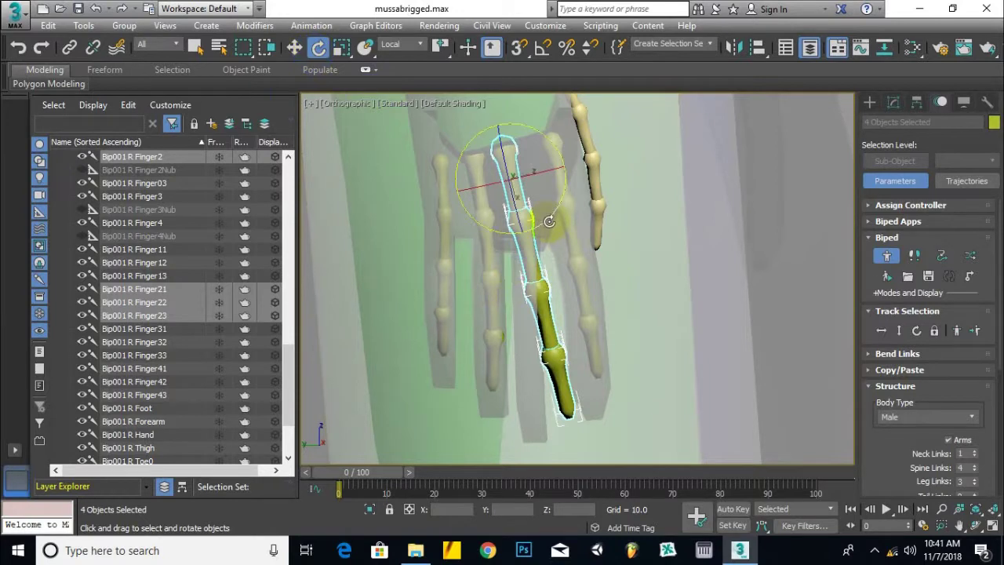
Step: Rotate the middle finger bones about 3.6° around their local Y axis to fit inside the mesh finger
drag(548, 222, 544, 225)
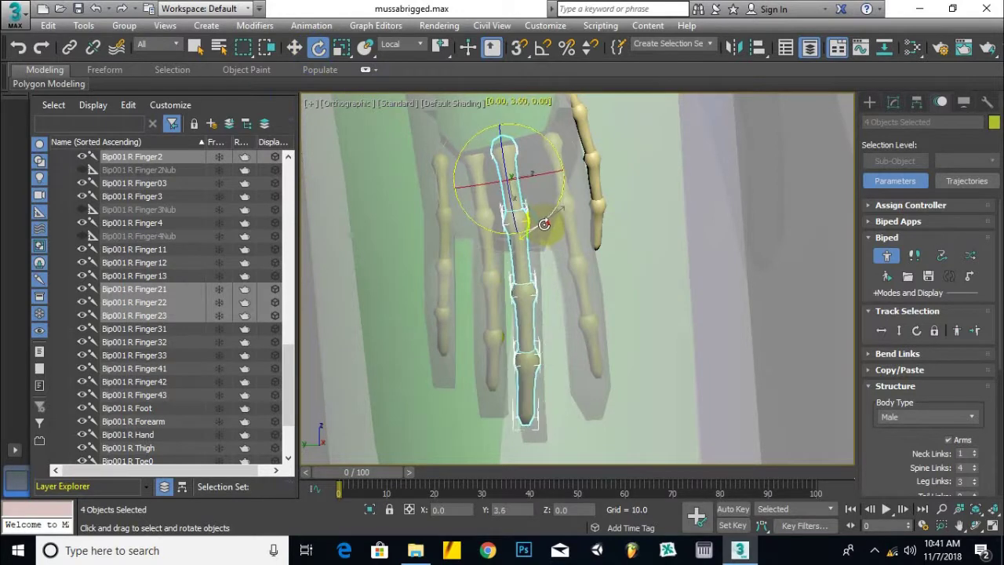
key(r)
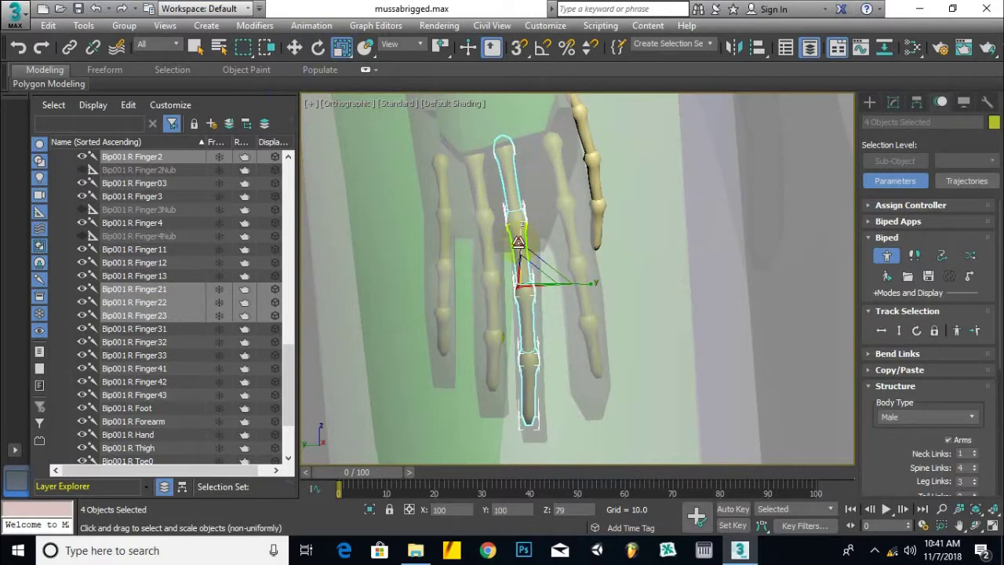
alt+middle_drag(518, 244, 521, 275)
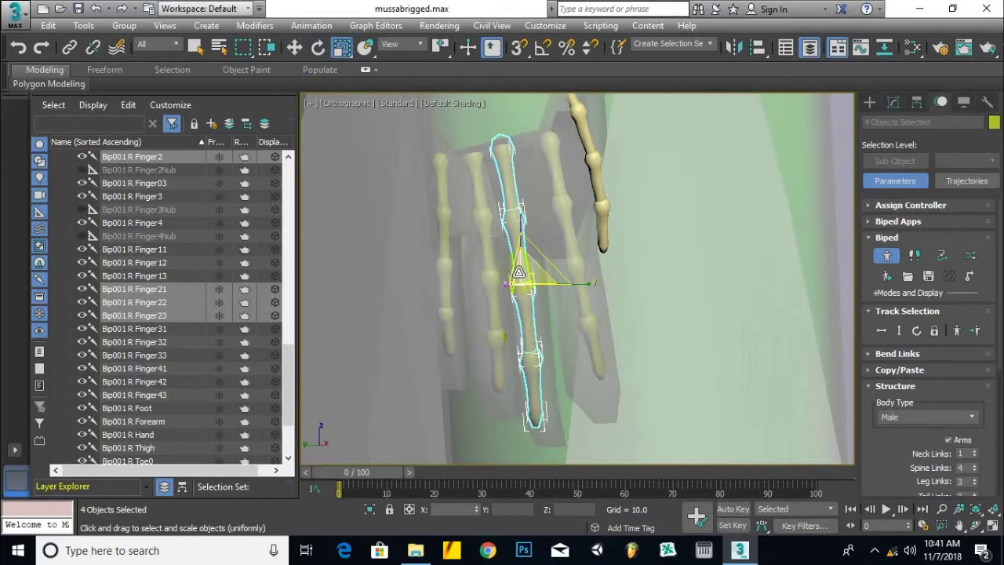
Step: Refine the middle finger bones' rotation with small turns around their local Y axis
click(318, 50)
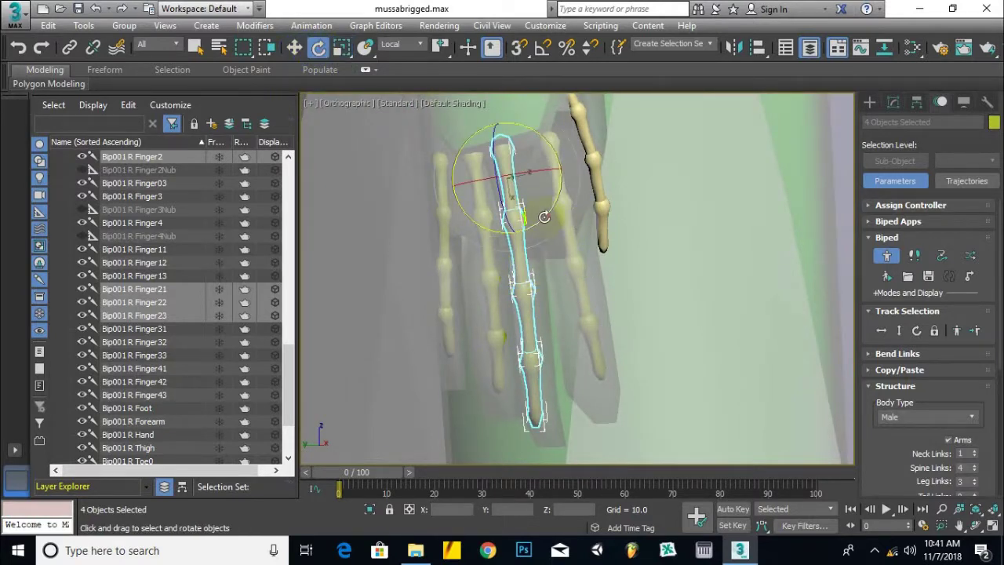
mouse_move(546, 217)
mouse_down()
mouse_move(558, 207)
mouse_move(542, 220)
mouse_up()
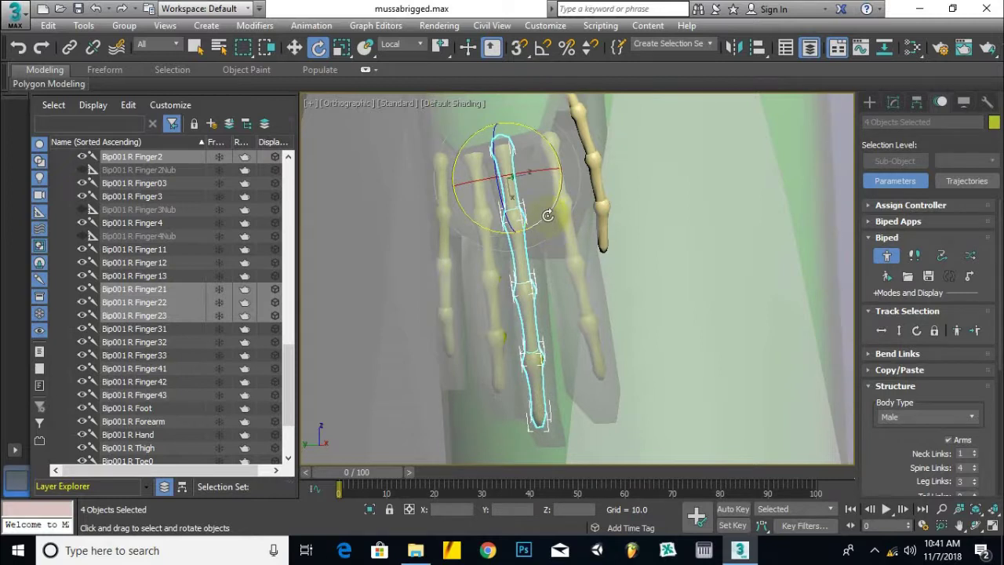
drag(547, 217, 544, 219)
alt+middle_drag(564, 234, 634, 217)
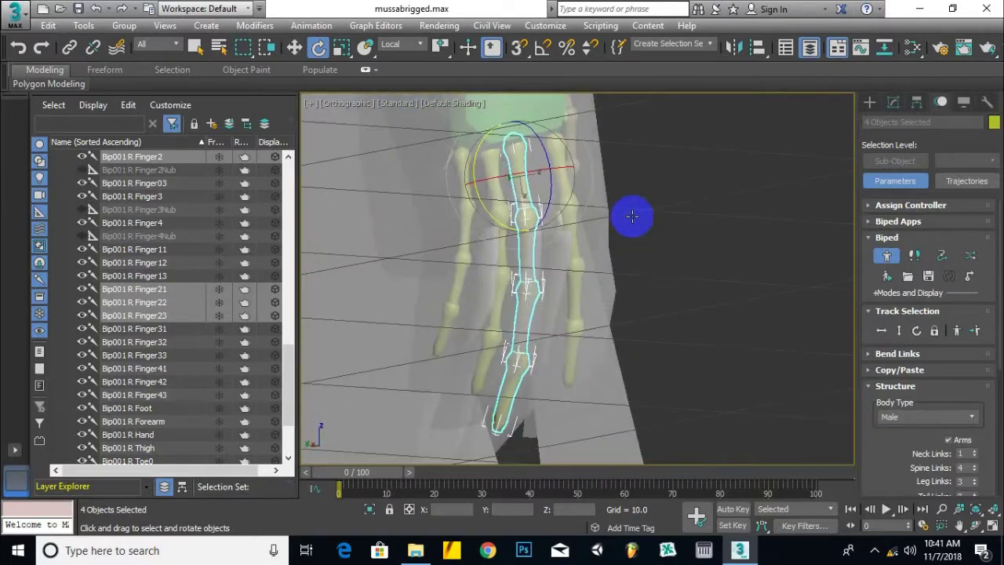
scroll(526, 219, up, 3)
middle_drag(502, 165, 490, 126)
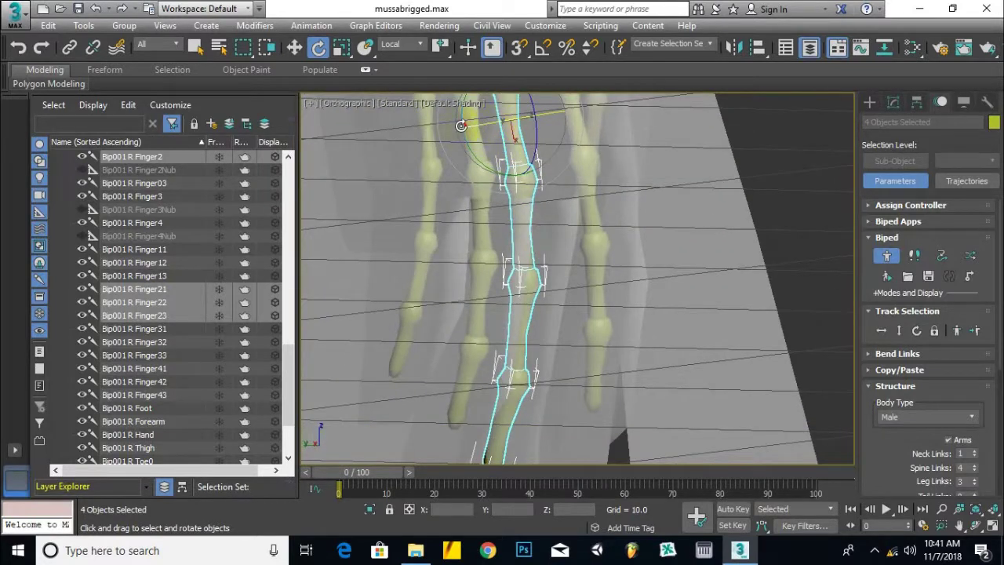
Step: Reselect the four ring finger bones and rotate them slightly around their local X axis
scroll(507, 218, down, 3)
alt+middle_drag(507, 218, 491, 381)
click(486, 324)
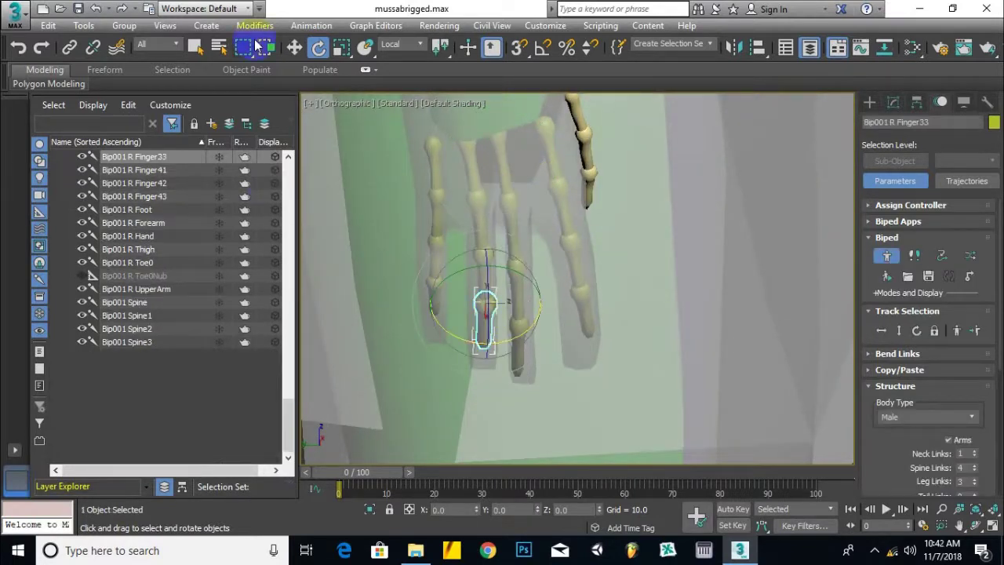
click(294, 48)
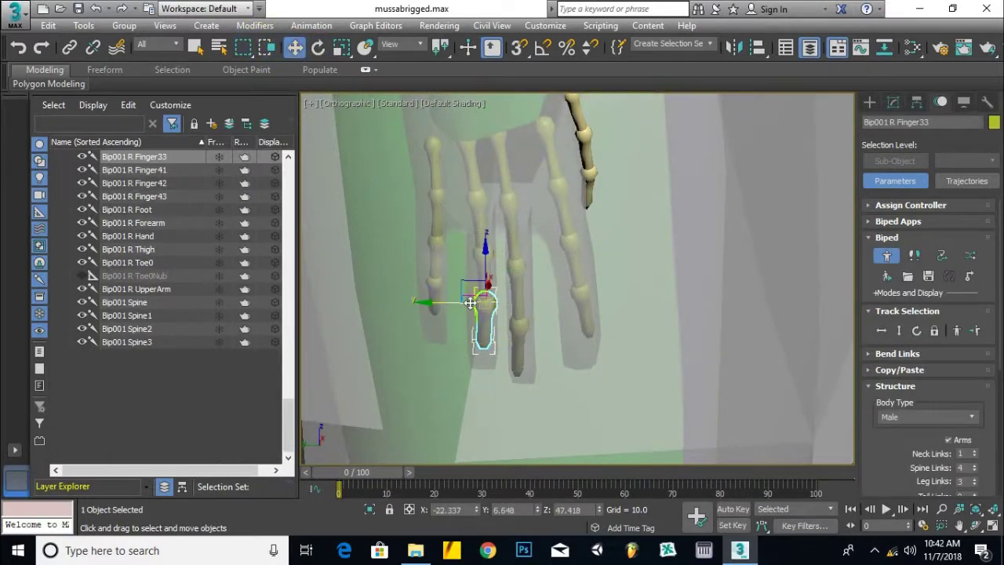
scroll(480, 304, up, 2)
ctrl+click(489, 234)
ctrl+click(480, 187)
ctrl+click(472, 142)
middle_drag(520, 176, 632, 219)
click(318, 48)
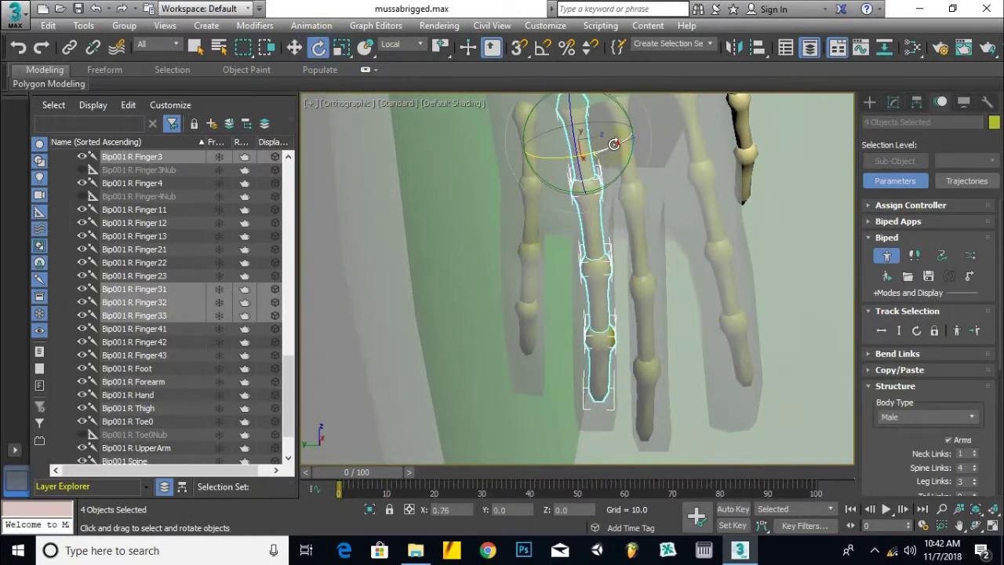
Step: Adjust the scale of the selected ring finger bones slightly along Y and Z to fit the mesh finger
click(341, 48)
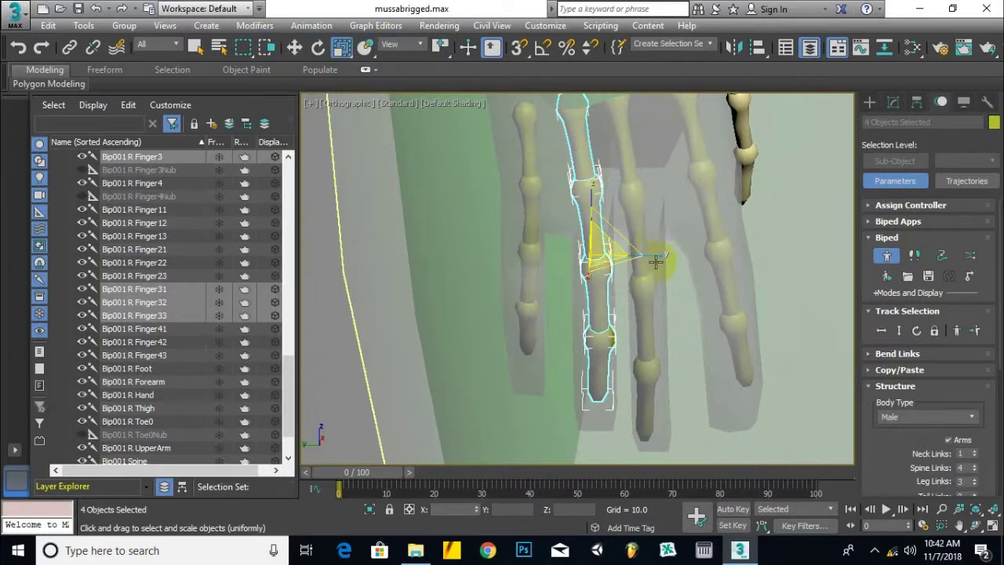
drag(635, 262, 596, 260)
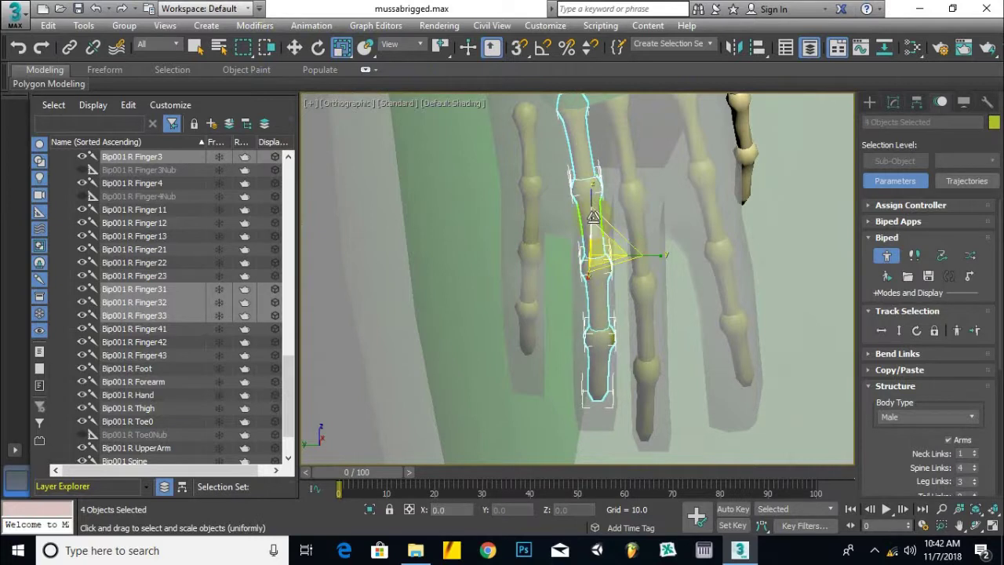
drag(589, 214, 590, 217)
scroll(592, 227, down, 2)
alt+middle_drag(612, 235, 692, 286)
scroll(668, 276, down, 2)
Step: Select the four right middle finger bones and move them slightly along Y to centre them in the mesh finger
click(618, 306)
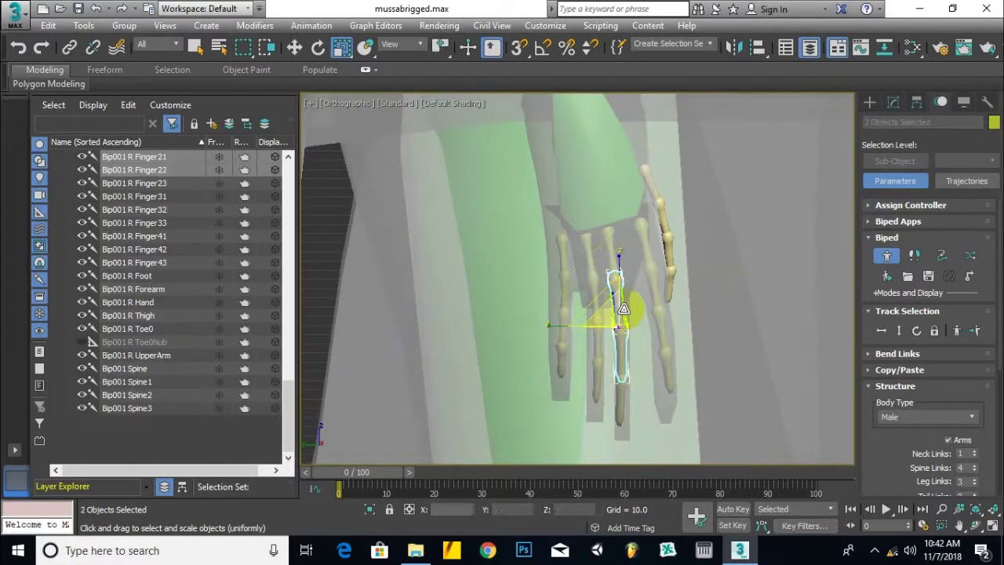
scroll(627, 302, up, 5)
key(w)
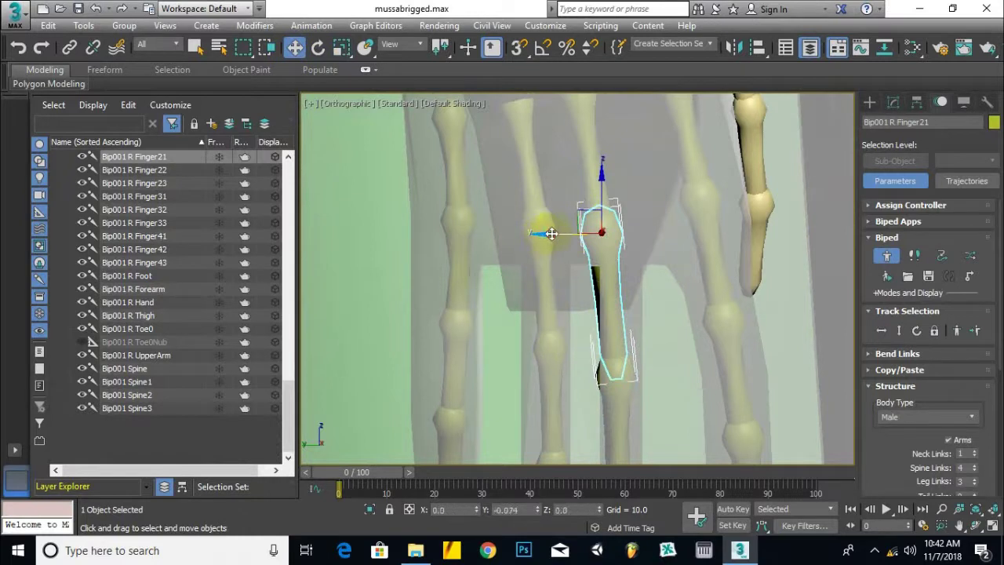
ctrl+click(596, 169)
scroll(598, 240, down, 3)
ctrl+click(607, 361)
ctrl+click(605, 423)
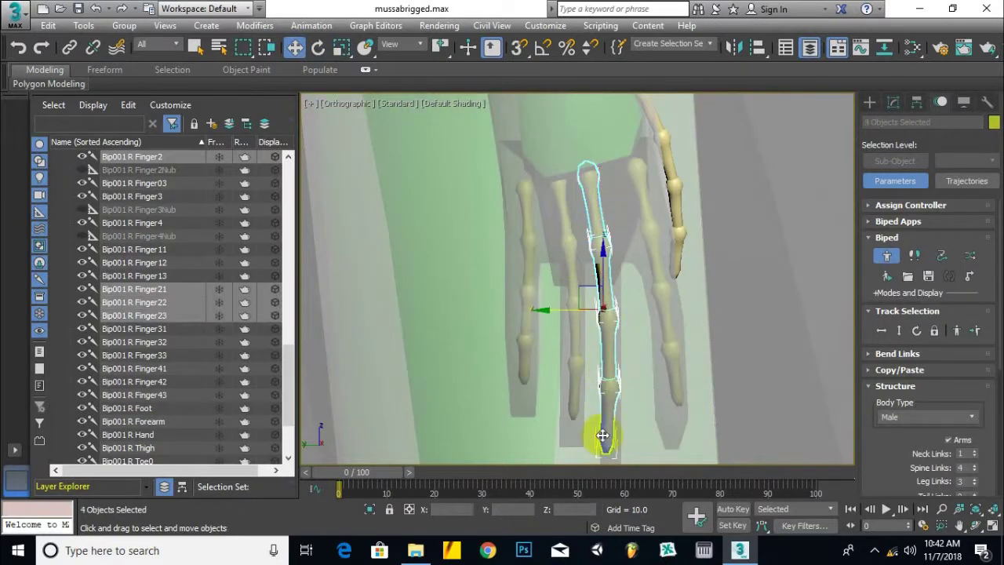
scroll(546, 330, up, 2)
drag(566, 307, 572, 305)
middle_drag(689, 358, 670, 264)
scroll(666, 272, down, 2)
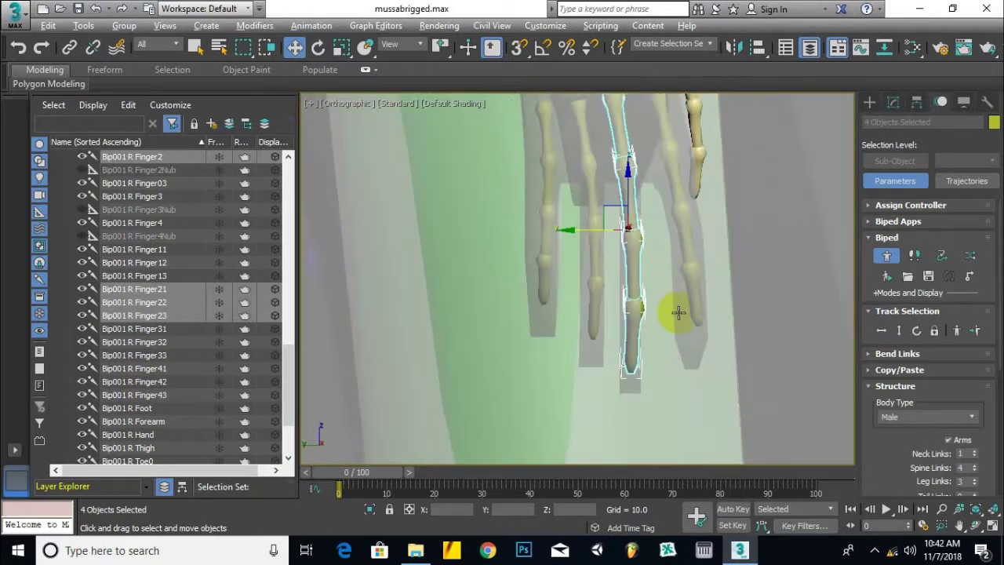
Step: Rotate the selected middle finger bones slightly around their local Y axis to follow the mesh finger
alt+middle_drag(679, 313, 661, 322)
click(337, 46)
click(320, 48)
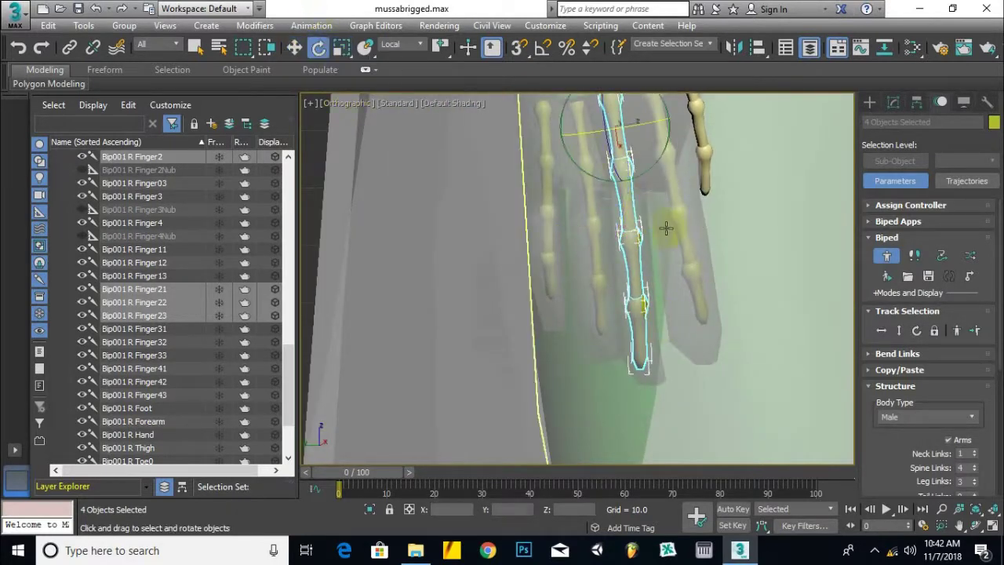
drag(657, 160, 658, 161)
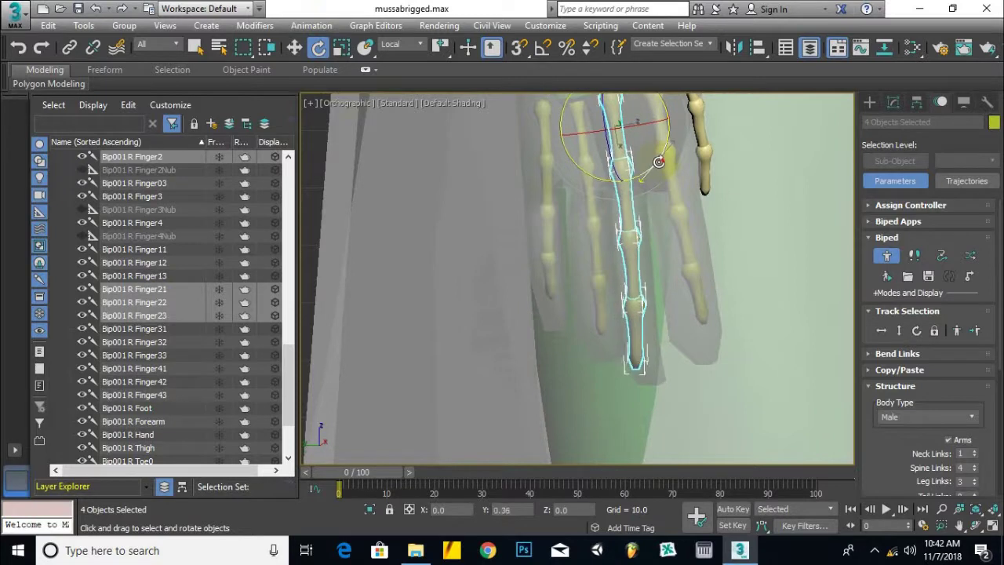
alt+middle_drag(615, 201, 645, 220)
middle_drag(644, 220, 521, 272)
scroll(625, 326, down, 3)
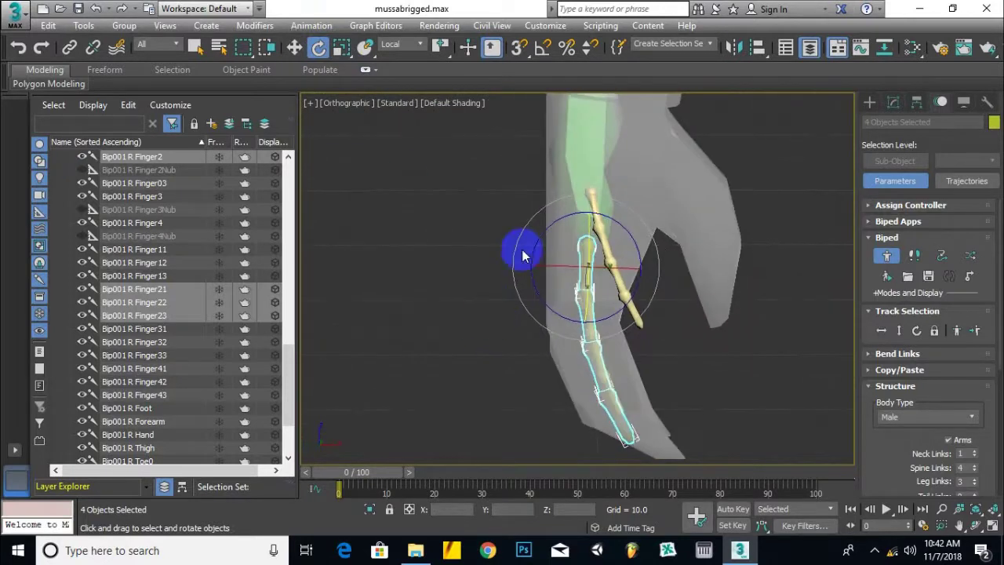
Step: Select the four right thumb bones and move them along X toward the mesh thumb
click(296, 49)
click(603, 249)
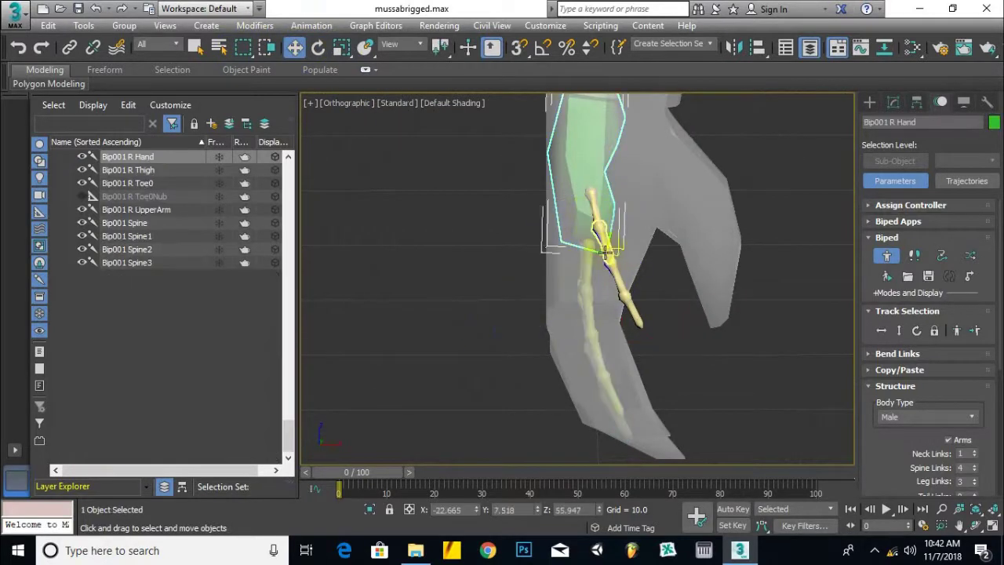
click(599, 215)
ctrl+click(602, 250)
ctrl+click(618, 280)
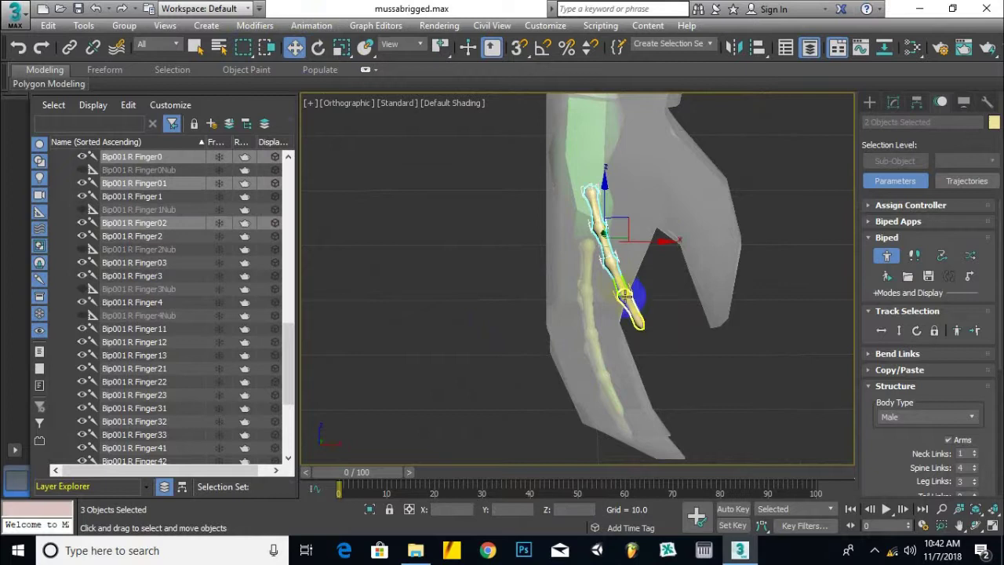
ctrl+click(633, 312)
drag(670, 260, 736, 266)
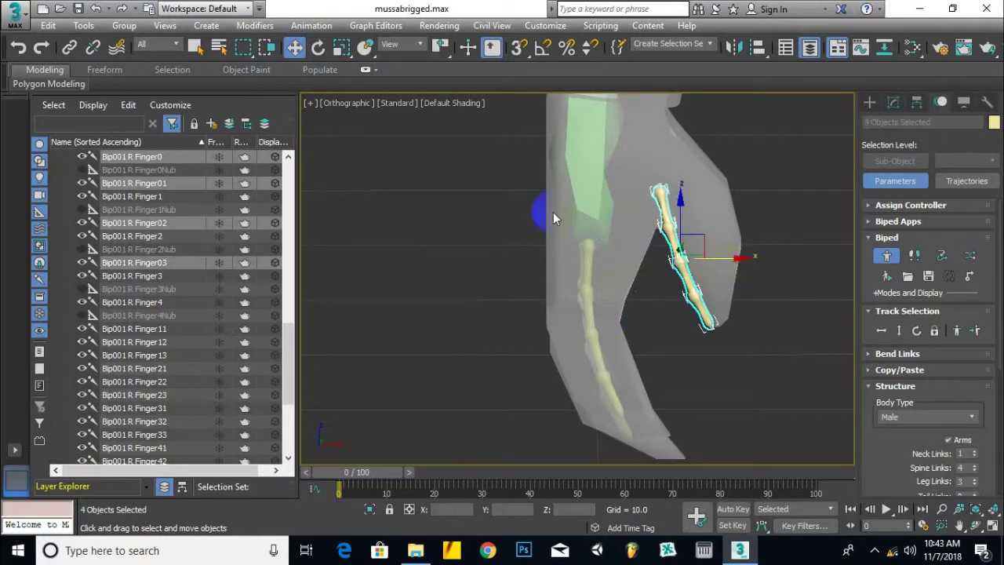
Step: Rotate the thumb bones to a steeper angle and shift them back along X so their base meets the palm
click(319, 50)
drag(667, 196, 730, 201)
mouse_move(625, 171)
mouse_down()
mouse_move(793, 150)
mouse_move(725, 153)
mouse_up()
click(295, 48)
drag(732, 259, 680, 265)
scroll(670, 271, down, 2)
mouse_move(670, 271)
alt+middle_down()
mouse_move(730, 266)
mouse_move(762, 335)
mouse_move(677, 279)
alt+middle_up()
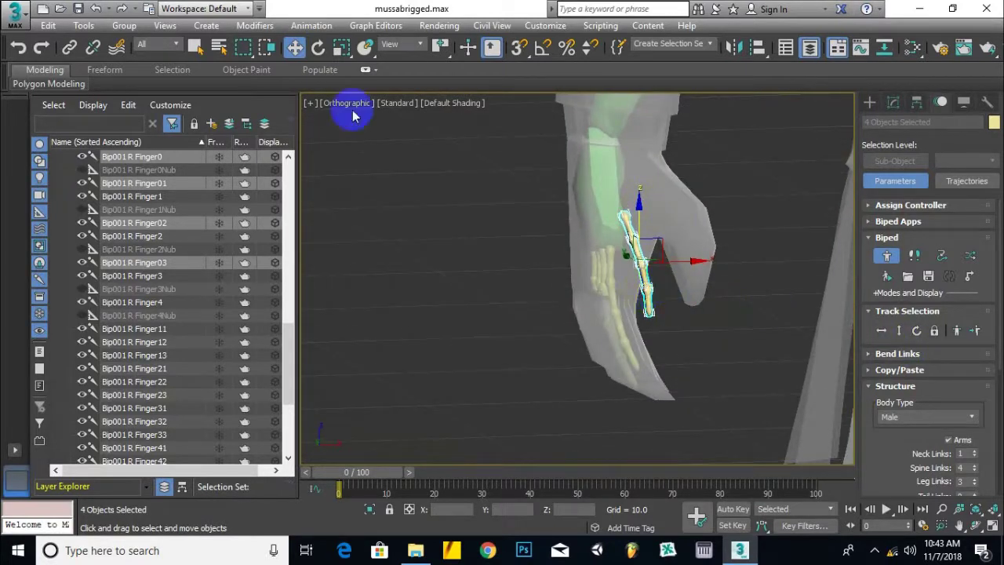
Step: Rotate the thumb bones around their local axes so they angle outward into the mesh thumb
click(319, 48)
drag(686, 214, 650, 220)
drag(665, 265, 685, 282)
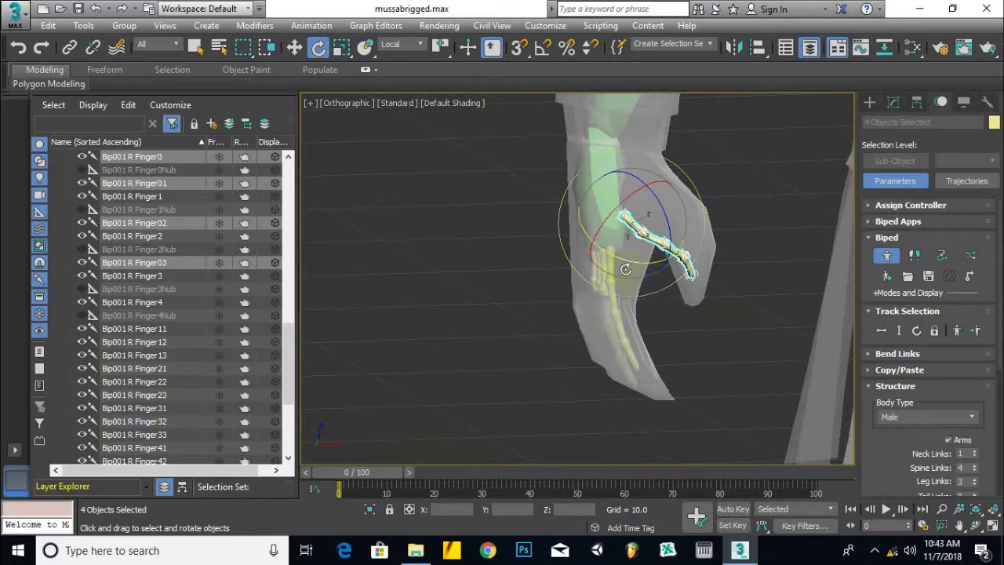
scroll(625, 255, up, 4)
middle_drag(694, 255, 590, 244)
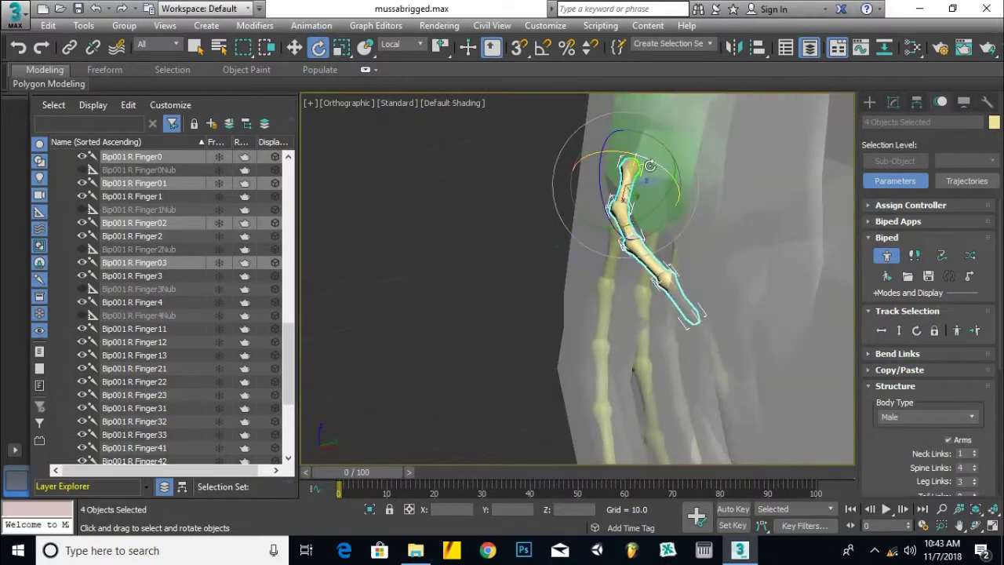
Step: Rotate the thumb bones to straighten them and move them about 0.5 units along Y inside the hand mesh
drag(687, 173, 876, 184)
right_click(876, 185)
drag(680, 207, 666, 258)
middle_drag(620, 243, 630, 291)
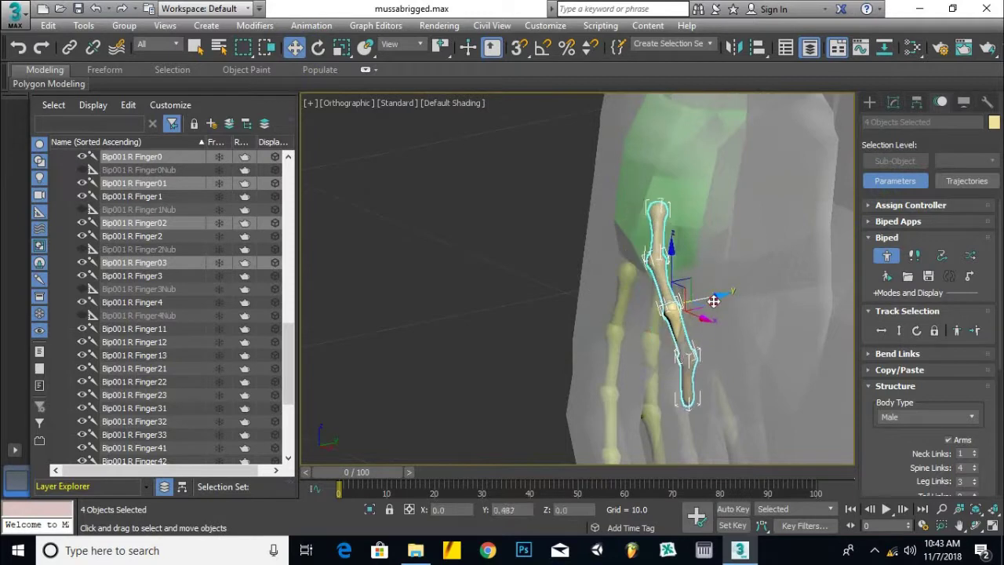
alt+middle_drag(685, 315, 712, 365)
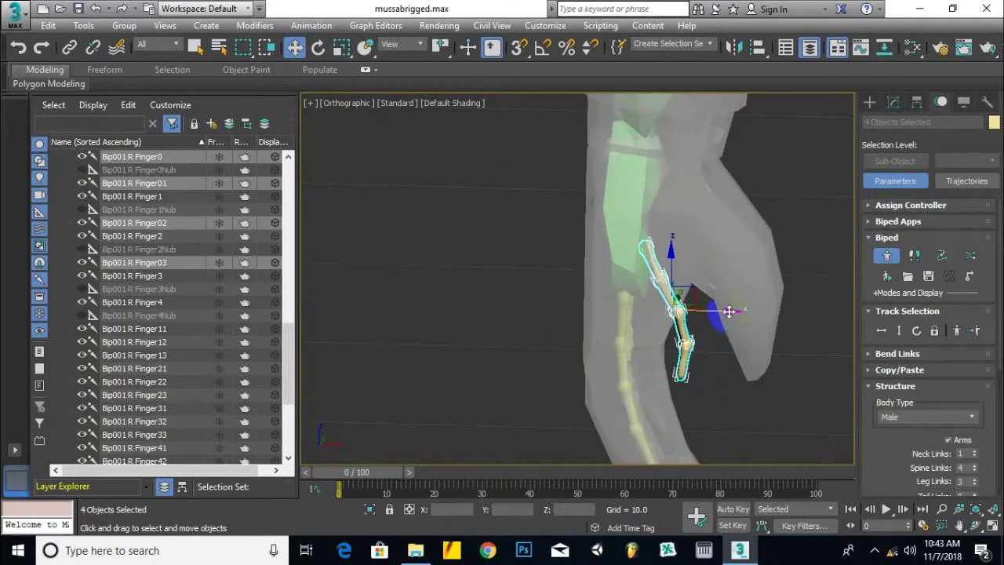
Step: Swing the thumb bones outward about 15° around their local X axis and refine their angle inside the mesh thumb
click(318, 49)
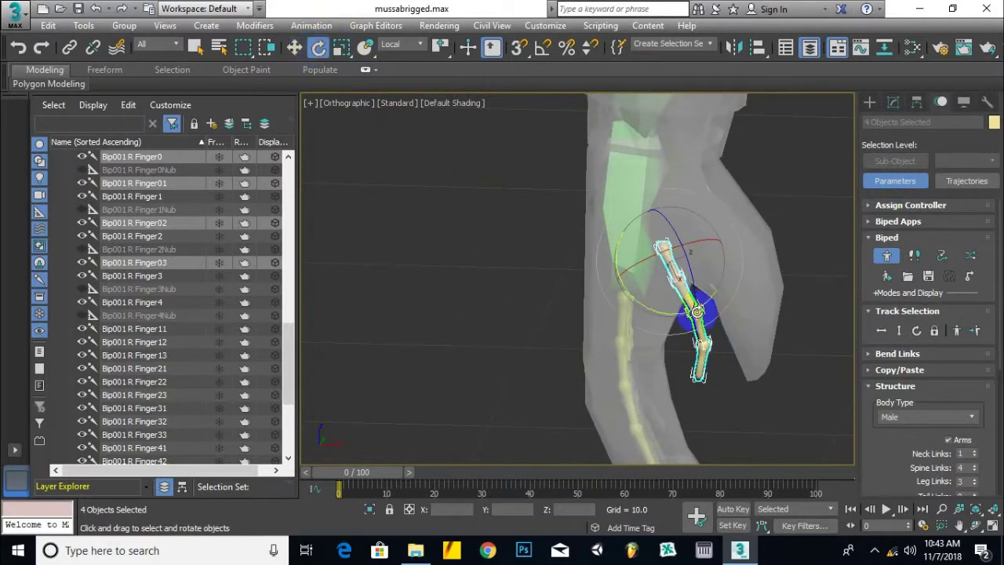
mouse_move(639, 225)
mouse_down()
mouse_move(628, 222)
mouse_move(672, 255)
mouse_move(673, 227)
mouse_up()
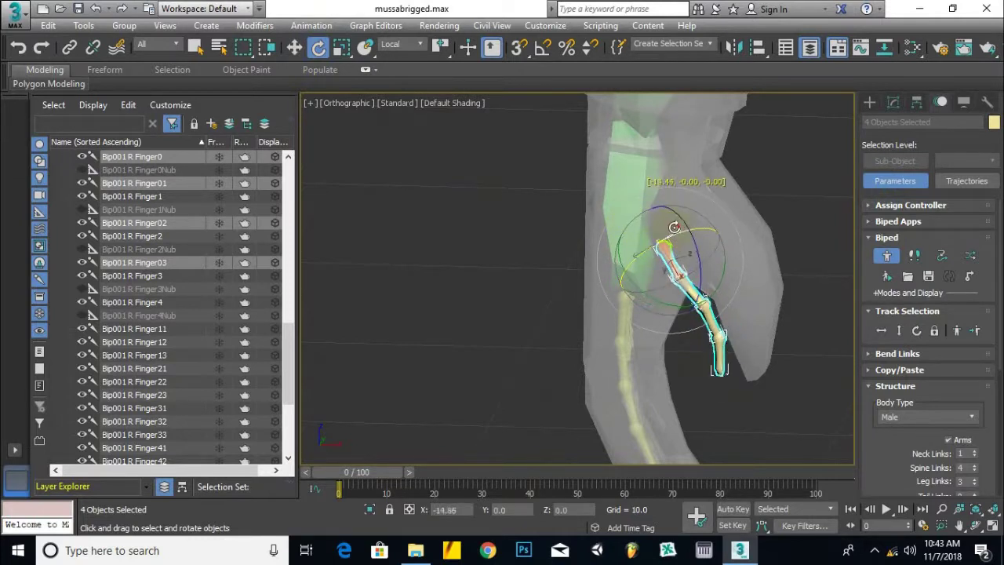
mouse_move(708, 295)
mouse_down()
mouse_move(722, 283)
mouse_move(719, 258)
mouse_move(742, 283)
mouse_move(700, 307)
mouse_up()
scroll(701, 307, down, 2)
alt+middle_drag(736, 304, 664, 295)
Step: Rotate the thumb's base bone and its second bone individually to follow the mesh thumb
click(582, 260)
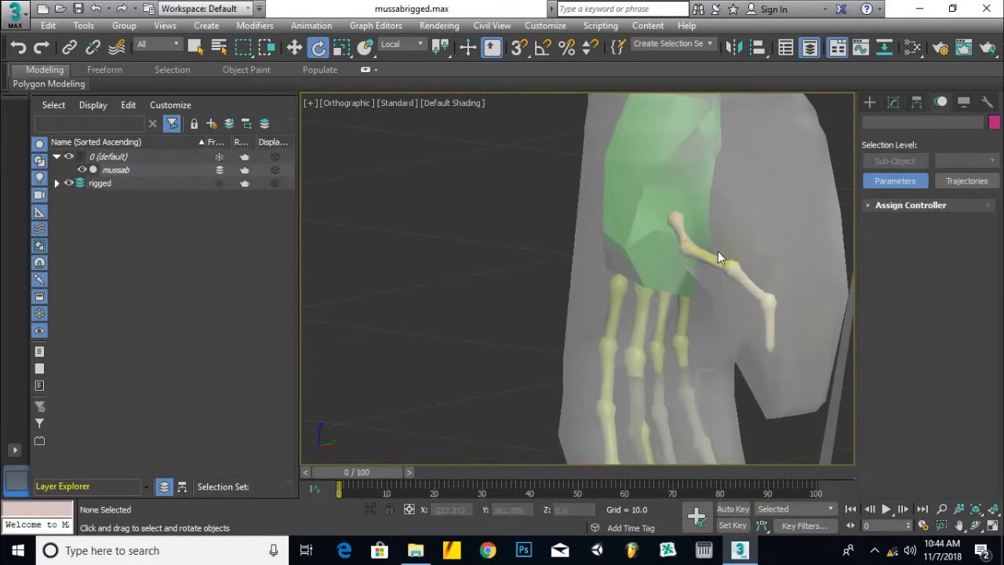
click(676, 229)
drag(711, 238, 726, 240)
click(730, 256)
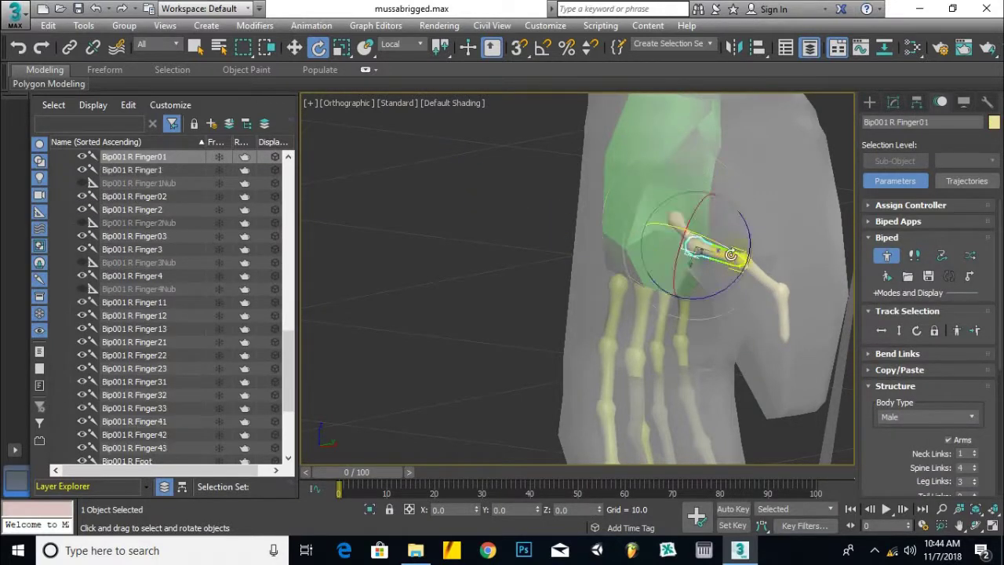
drag(728, 253, 695, 291)
Step: Rotate the thumb's tip bone to point along the end of the mesh thumb
middle_drag(684, 302, 792, 276)
click(804, 276)
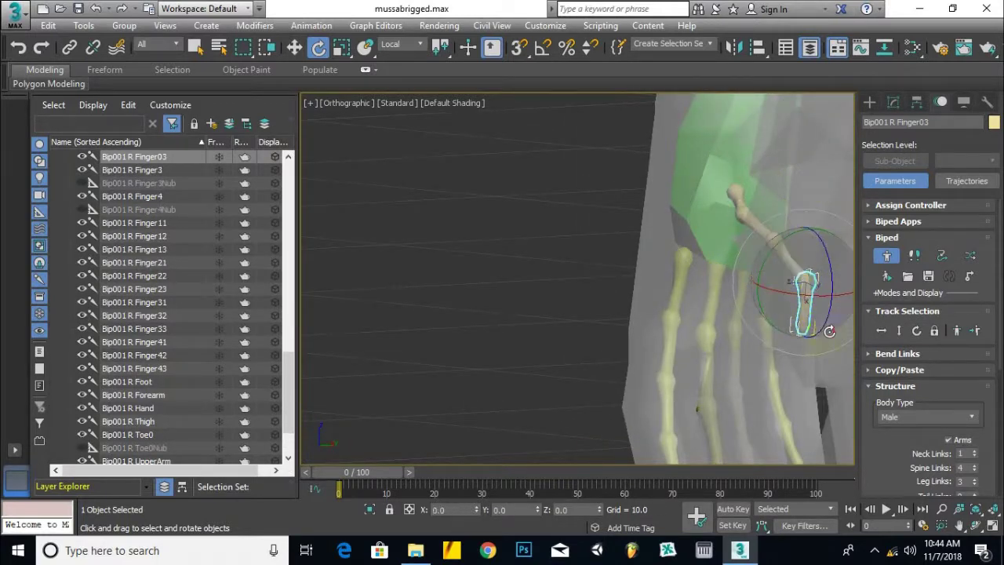
drag(882, 316, 947, 299)
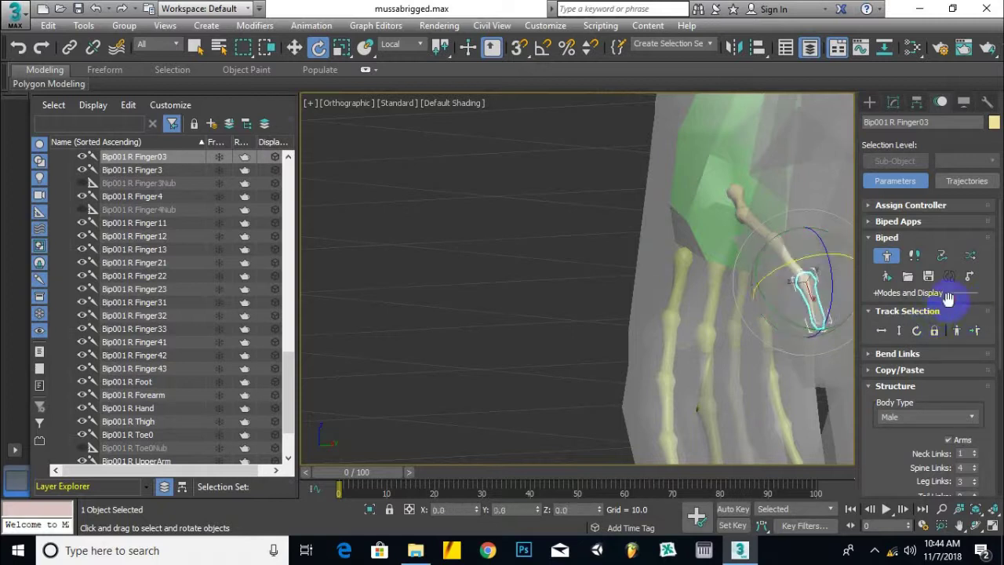
middle_drag(719, 295, 628, 269)
drag(704, 299, 697, 298)
scroll(692, 293, down, 4)
alt+middle_drag(690, 291, 739, 340)
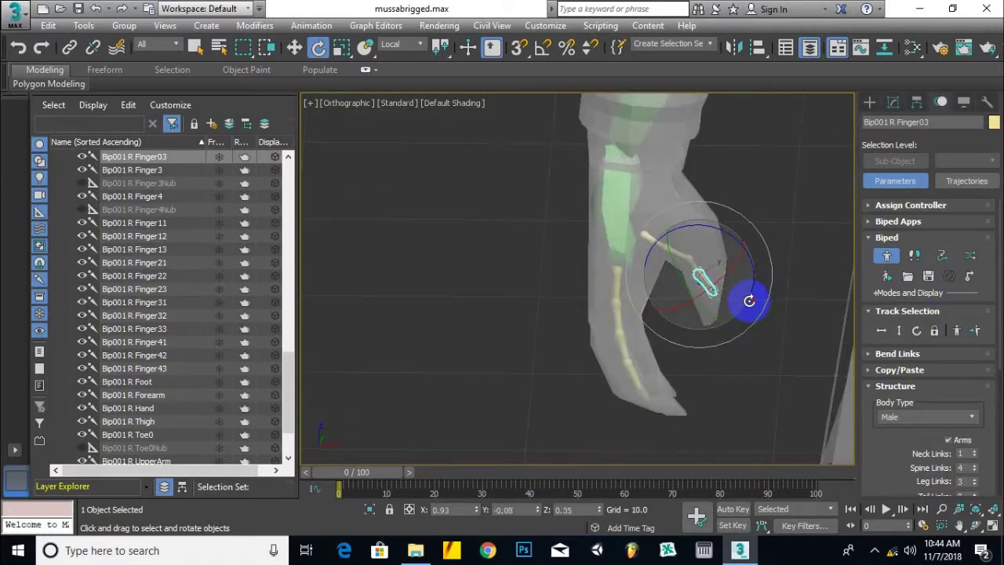
click(870, 527)
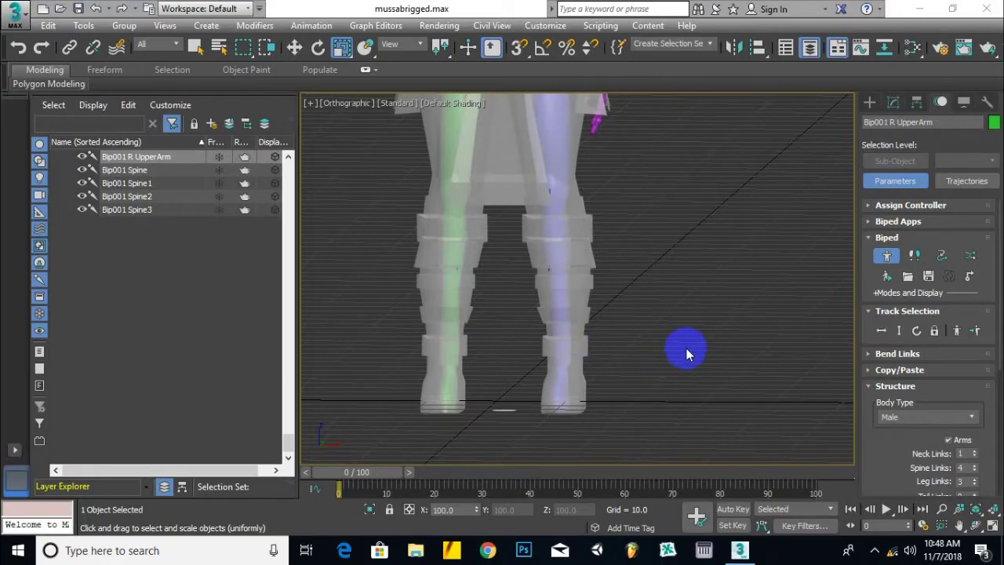
Step: Select the whole right arm chain: clavicle, upper arm, forearm, hand and all finger bones
scroll(686, 350, down, 4)
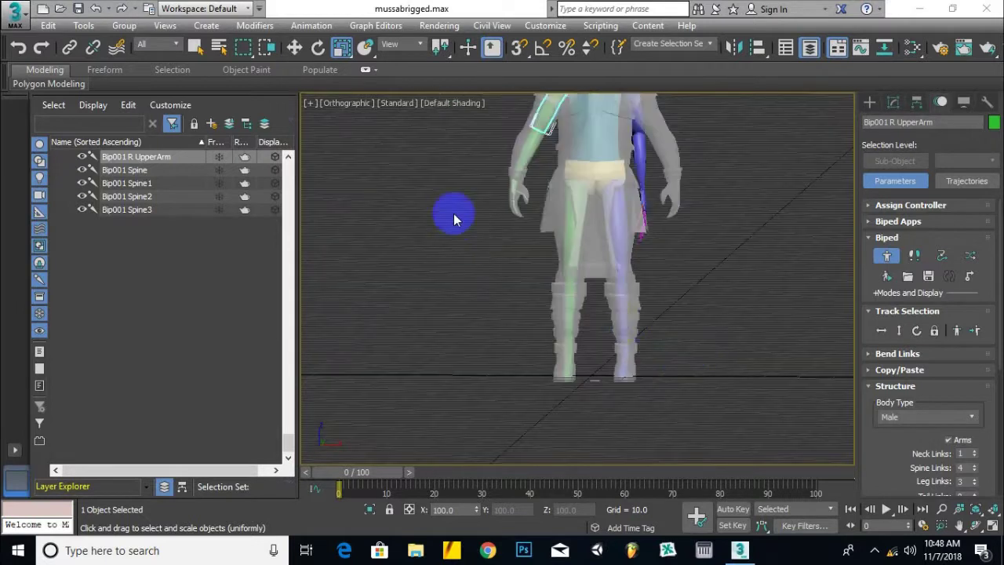
middle_drag(464, 237, 486, 304)
scroll(661, 206, up, 6)
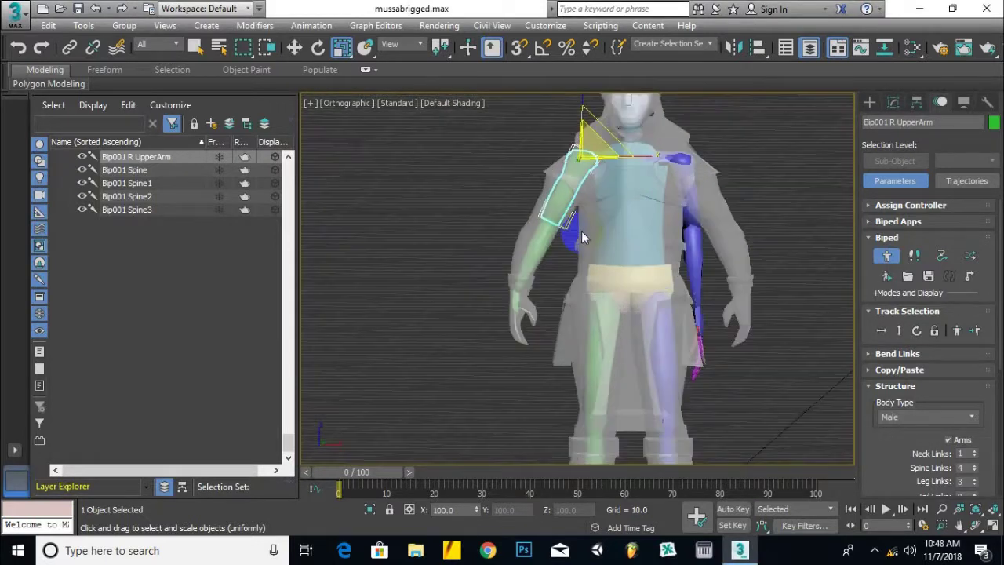
ctrl+click(582, 210)
ctrl+click(475, 366)
middle_drag(538, 362, 618, 194)
ctrl+click(500, 316)
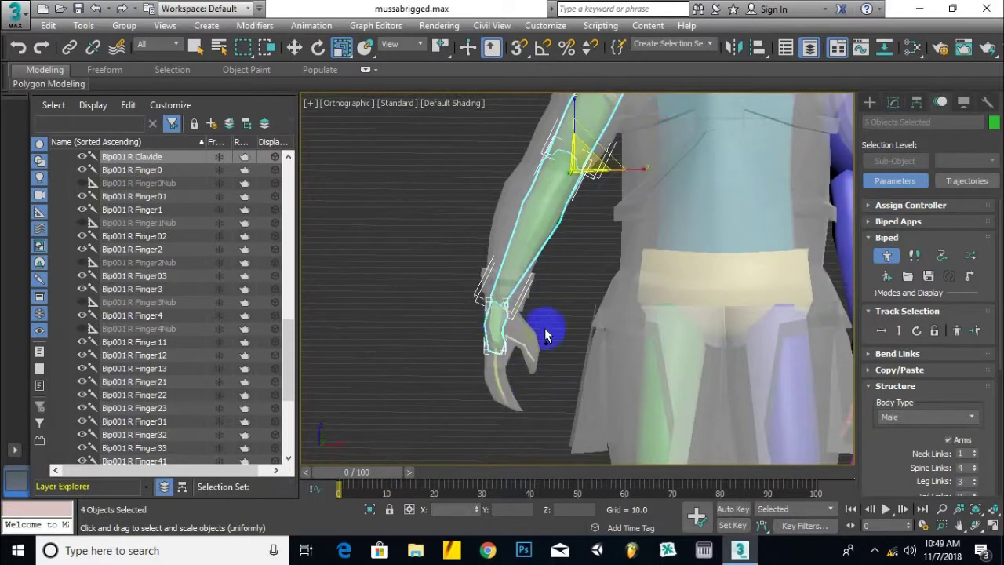
ctrl+drag(444, 457, 443, 455)
alt+middle_drag(494, 306, 484, 325)
scroll(488, 323, down, 2)
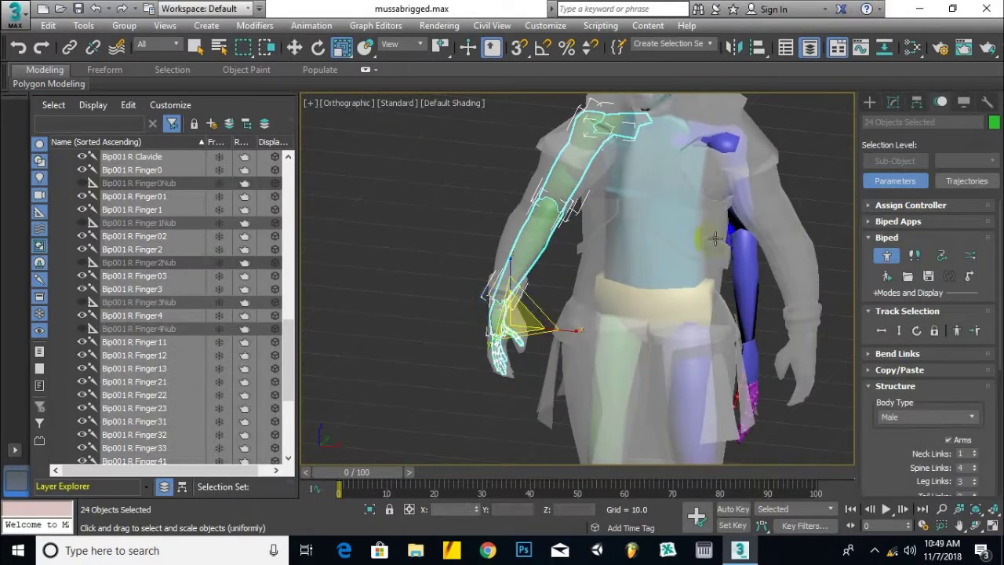
Step: Create a new copy collection, copy the right arm's posture and paste it opposite onto the left arm
click(882, 372)
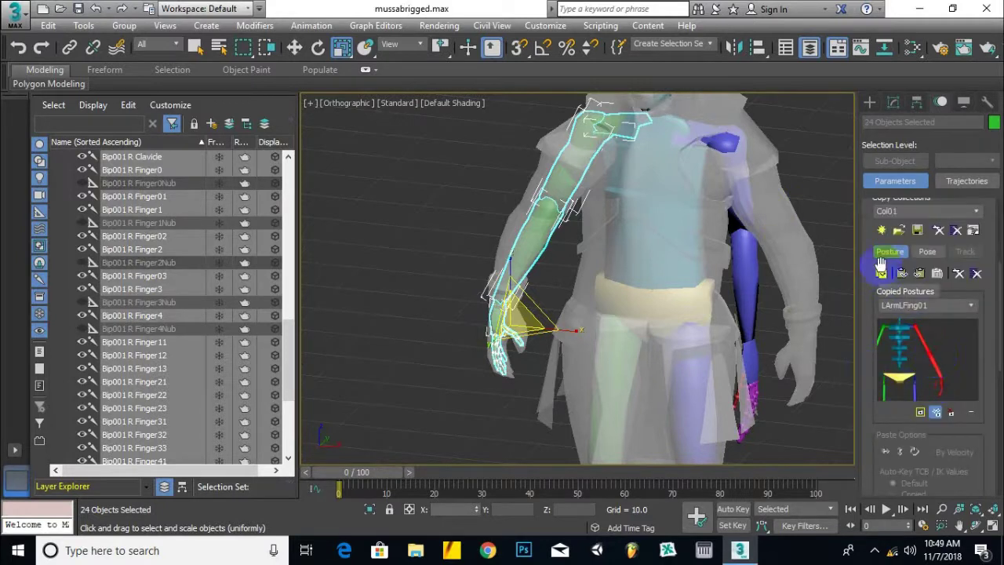
click(882, 236)
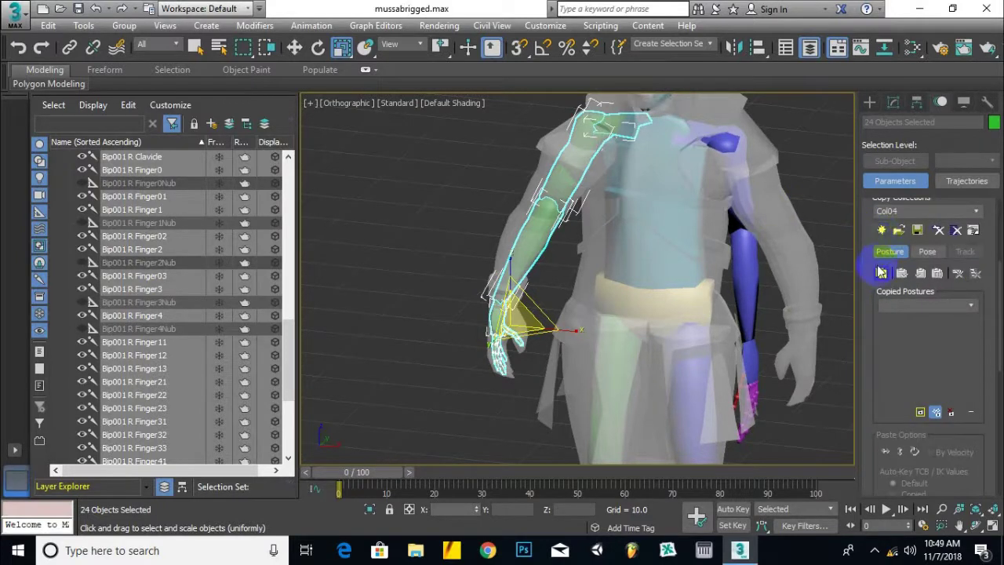
click(880, 274)
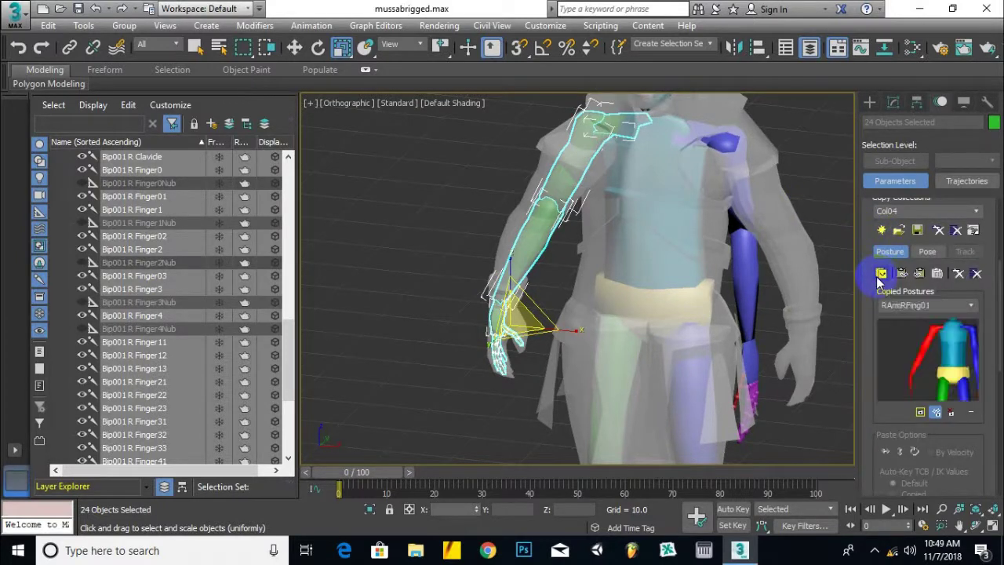
click(923, 277)
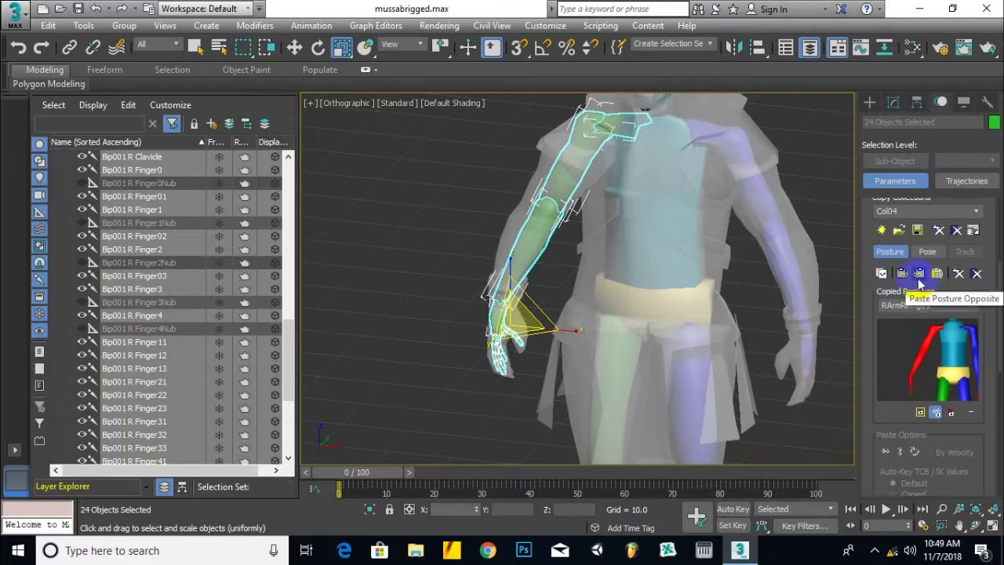
scroll(382, 280, down, 2)
click(502, 308)
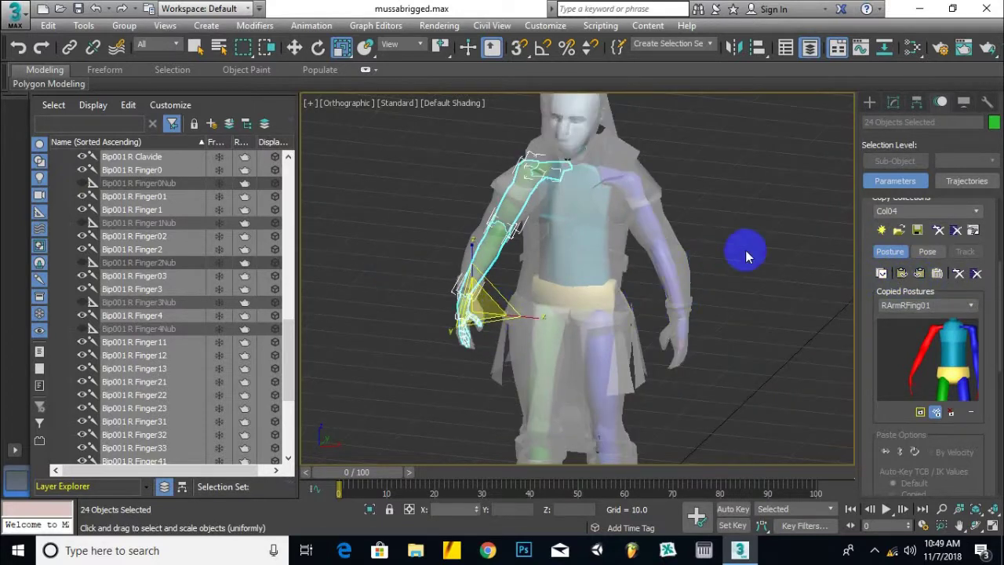
Step: Inspect from several angles how the mirrored left arm and hand bones fit inside the mesh
scroll(706, 345, up, 2)
alt+middle_drag(714, 356, 638, 337)
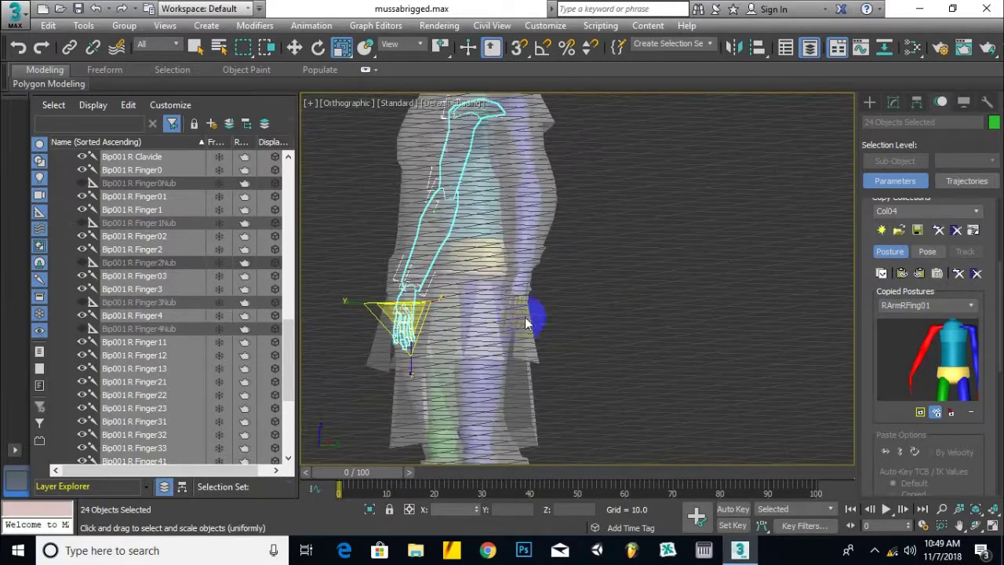
scroll(527, 323, up, 3)
alt+middle_drag(552, 325, 522, 339)
scroll(644, 330, down, 4)
scroll(547, 349, down, 4)
scroll(541, 142, up, 4)
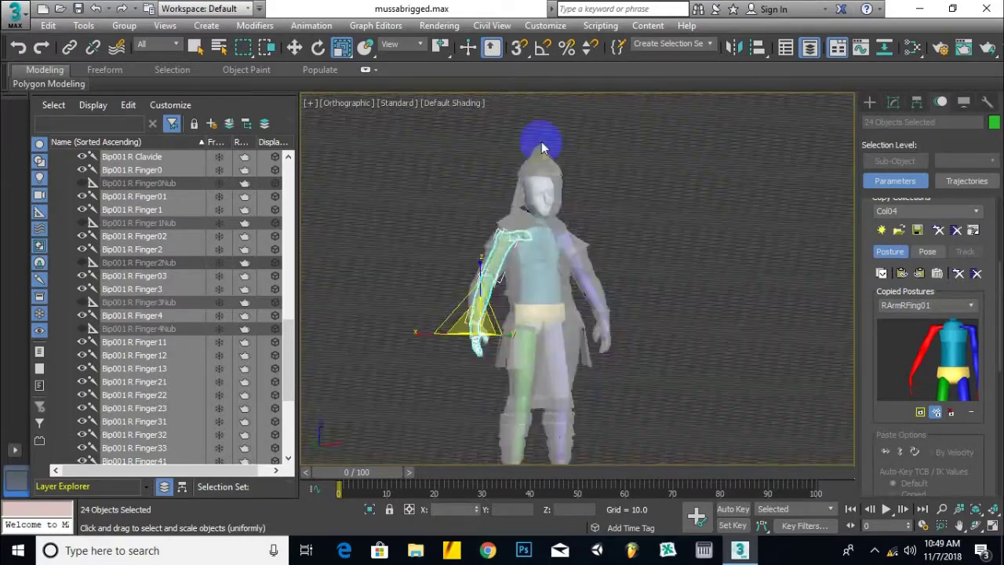
Step: Select the Biped head bone and rotate it slightly to line up with the mesh head in side view
scroll(544, 186, up, 5)
middle_drag(531, 258, 671, 238)
scroll(552, 233, up, 5)
alt+middle_drag(526, 245, 587, 209)
scroll(541, 193, down, 3)
middle_drag(587, 209, 502, 254)
alt+middle_drag(432, 256, 426, 259)
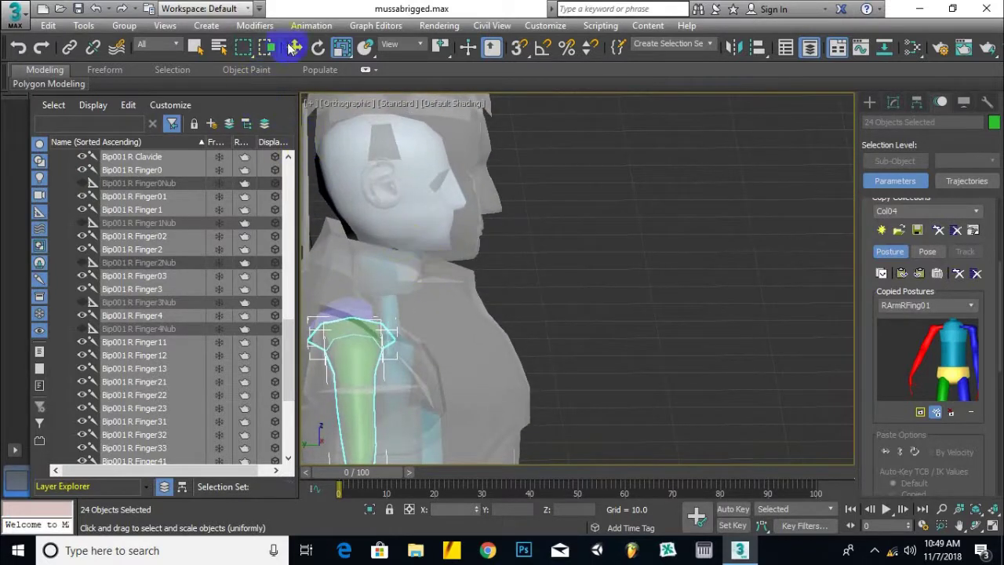
scroll(410, 204, up, 3)
middle_drag(410, 204, 498, 202)
click(500, 204)
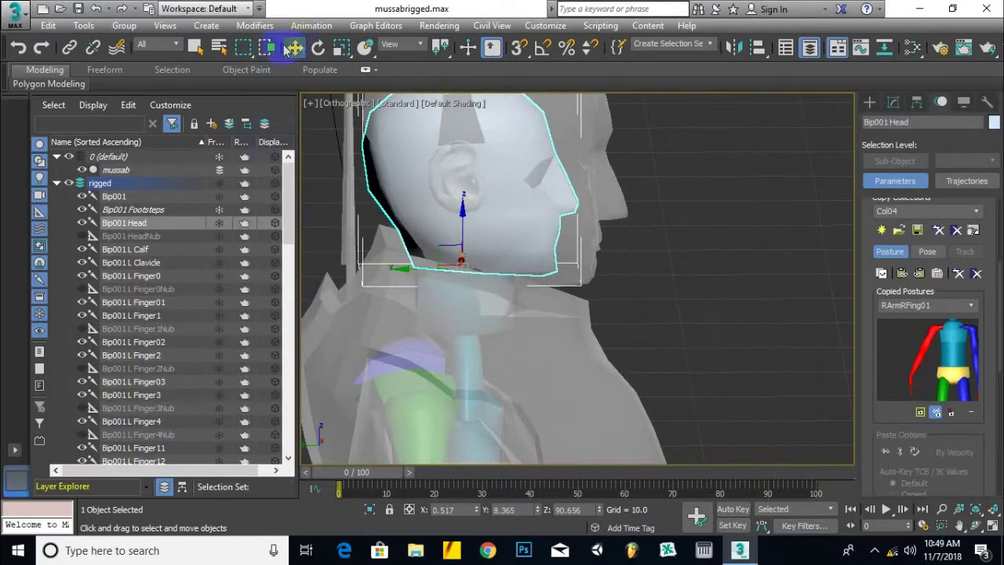
click(318, 49)
drag(520, 226, 519, 224)
Step: Select the Biped neck bone and move it slightly upward to a Z position of 87.186
scroll(592, 239, down, 3)
alt+middle_drag(592, 240, 568, 241)
scroll(510, 282, up, 4)
scroll(469, 258, up, 2)
click(295, 47)
scroll(583, 222, up, 3)
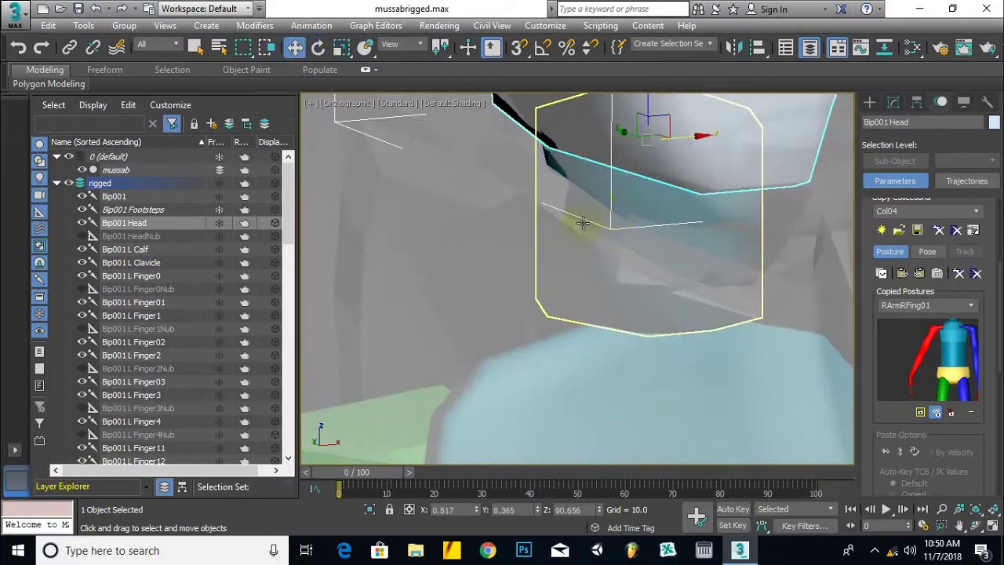
click(632, 230)
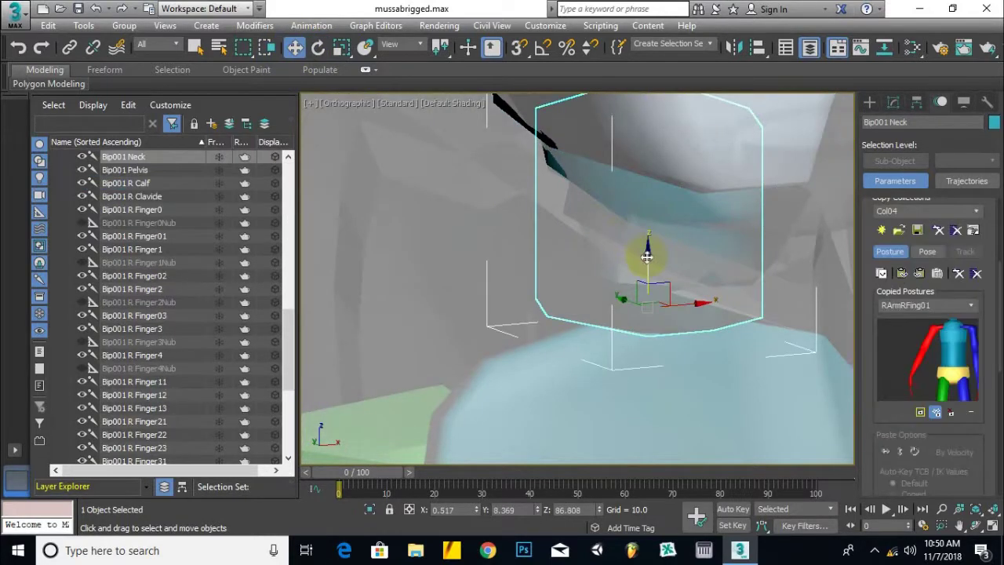
drag(650, 249, 651, 236)
scroll(633, 229, down, 5)
mouse_move(633, 231)
alt+middle_down()
mouse_move(639, 253)
mouse_move(679, 248)
mouse_move(601, 227)
mouse_move(502, 235)
mouse_move(630, 232)
alt+middle_up()
drag(639, 192, 640, 193)
Step: Inspect how the whole Biped fits inside the character mesh, from head to feet and from several angles
alt+middle_drag(639, 197, 763, 211)
scroll(676, 161, up, 2)
alt+middle_drag(675, 161, 585, 232)
scroll(437, 200, down, 3)
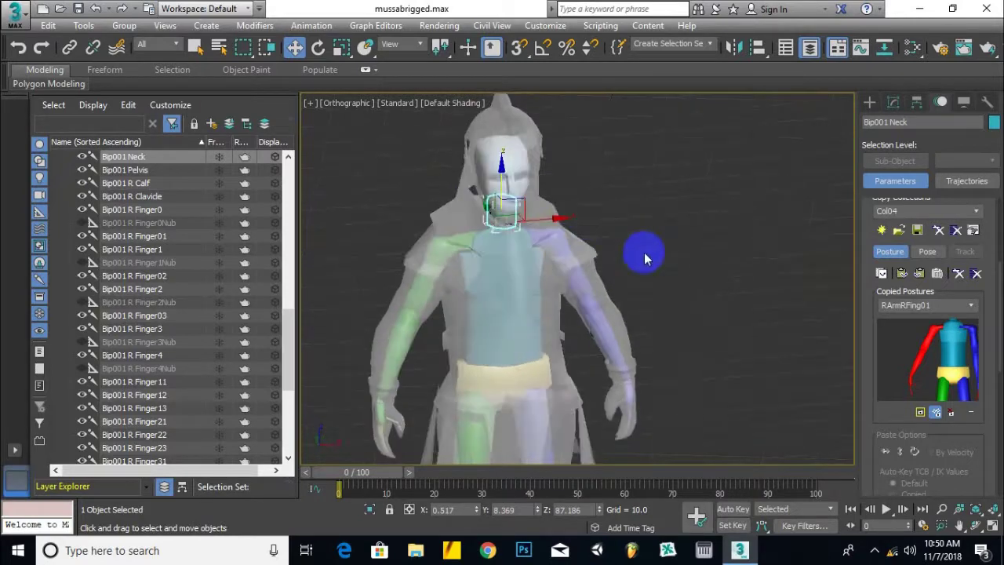
scroll(631, 245, down, 6)
middle_drag(507, 356, 488, 266)
scroll(676, 231, up, 4)
alt+middle_drag(359, 269, 487, 222)
scroll(502, 219, up, 3)
alt+middle_drag(590, 198, 408, 220)
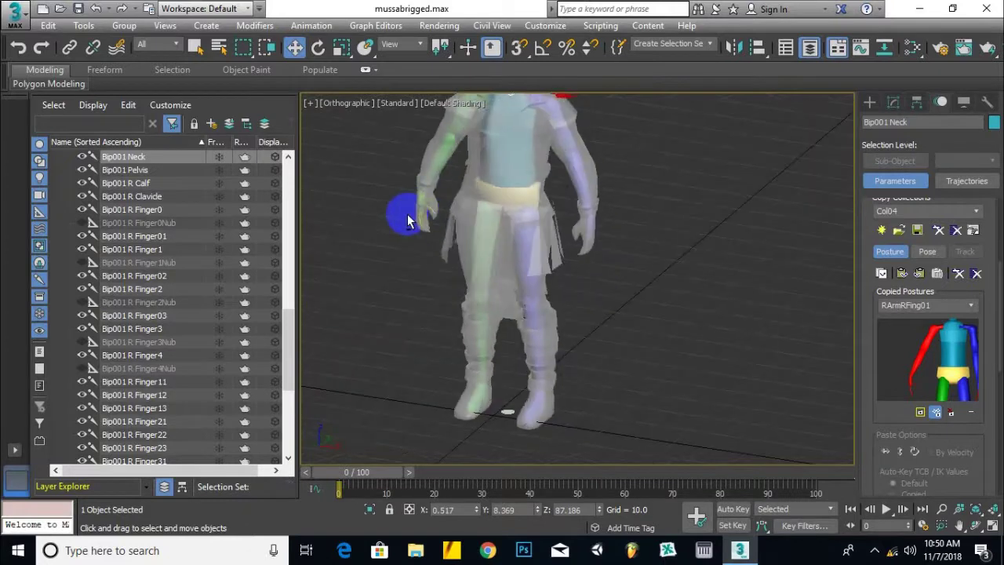
scroll(630, 165, down, 3)
alt+middle_drag(608, 184, 693, 174)
middle_drag(668, 135, 683, 244)
alt+middle_drag(439, 224, 487, 234)
scroll(555, 228, up, 5)
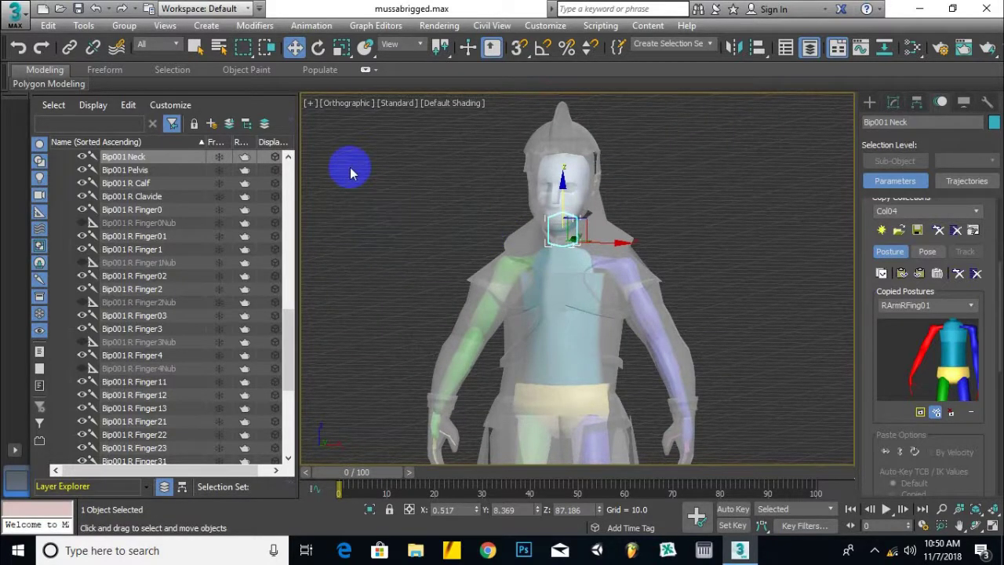
alt+middle_drag(584, 246, 584, 269)
mouse_move(694, 248)
middle_down()
mouse_move(733, 238)
mouse_move(681, 248)
middle_up()
scroll(680, 247, down, 3)
alt+middle_drag(605, 264, 601, 205)
scroll(601, 206, up, 3)
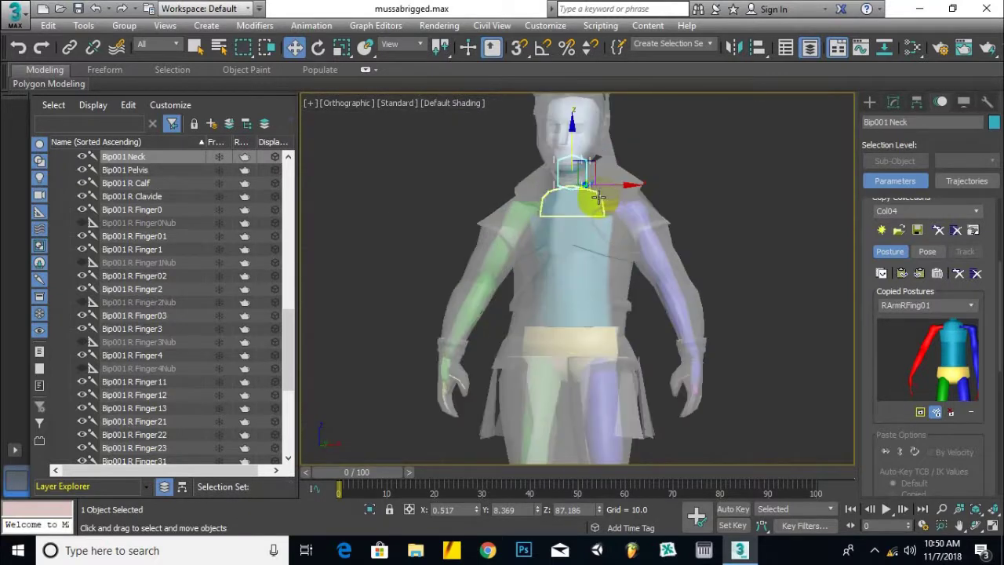
scroll(599, 197, down, 3)
alt+middle_drag(623, 280, 695, 264)
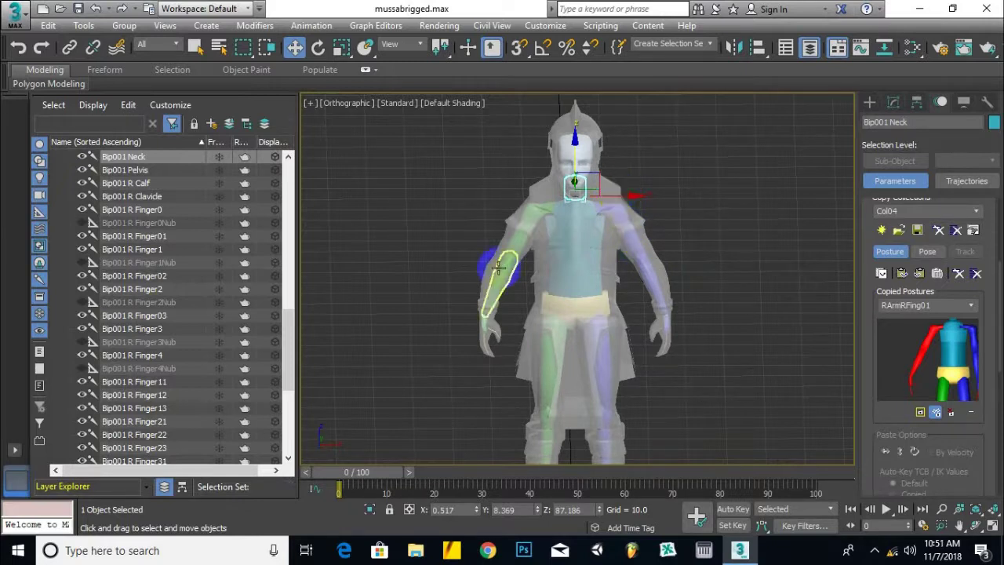
alt+middle_drag(510, 259, 552, 247)
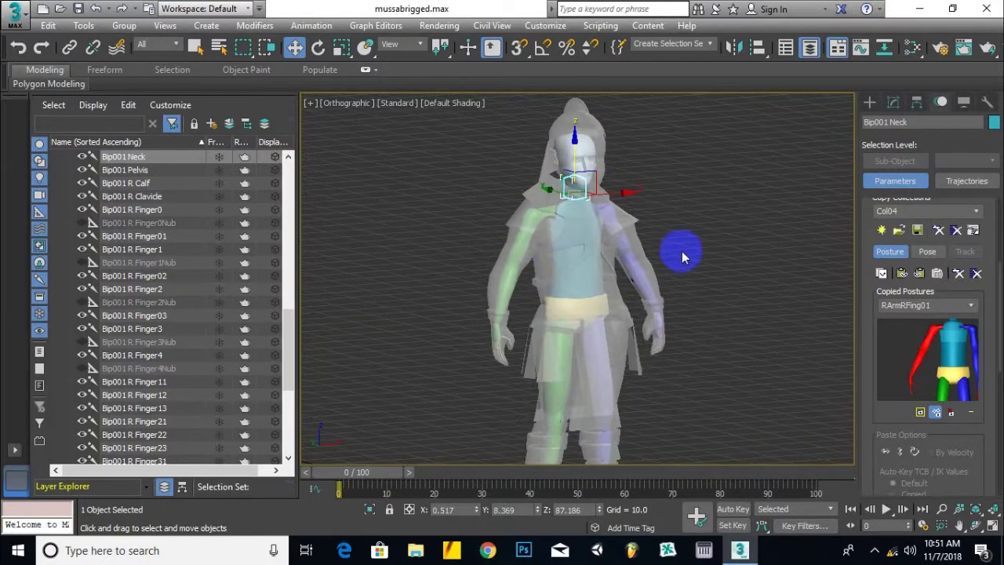
scroll(679, 254, down, 3)
scroll(576, 335, up, 3)
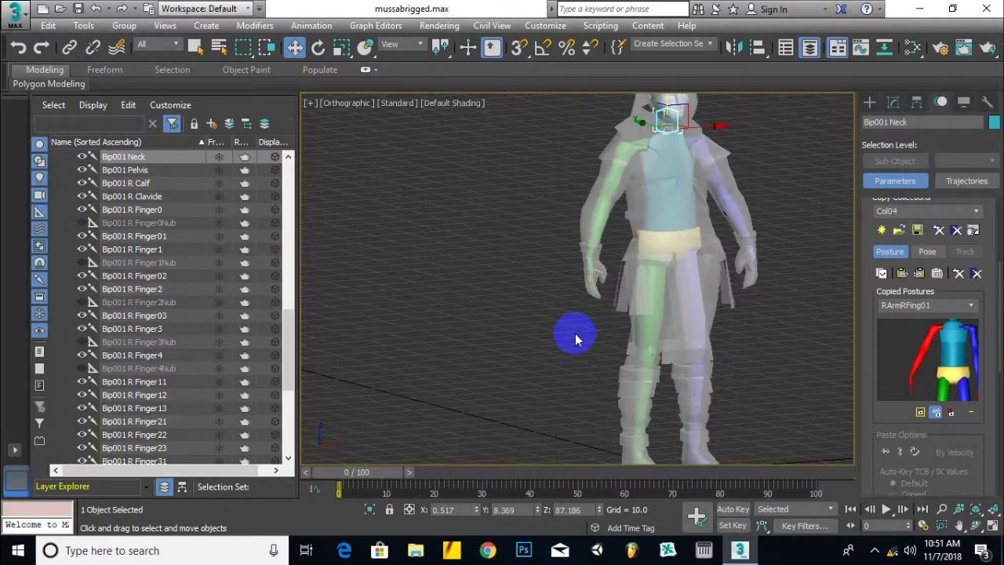
middle_drag(576, 336, 523, 288)
alt+middle_drag(743, 276, 696, 262)
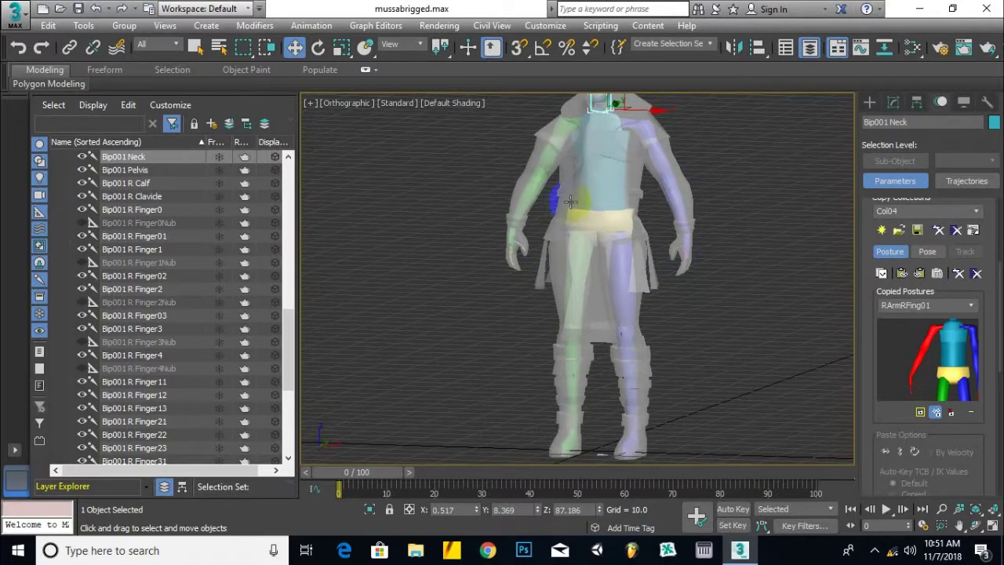
alt+middle_drag(725, 302, 748, 309)
Step: Unfreeze the 0 (default) layer, select the character mesh and turn off its see-through display
scroll(200, 192, up, 12)
scroll(200, 198, up, 2)
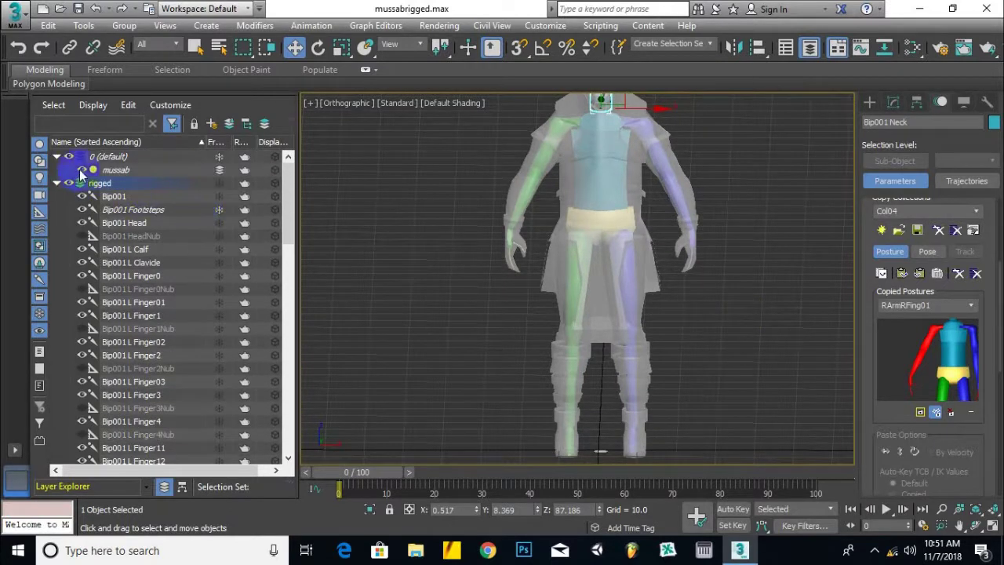
click(108, 168)
click(111, 157)
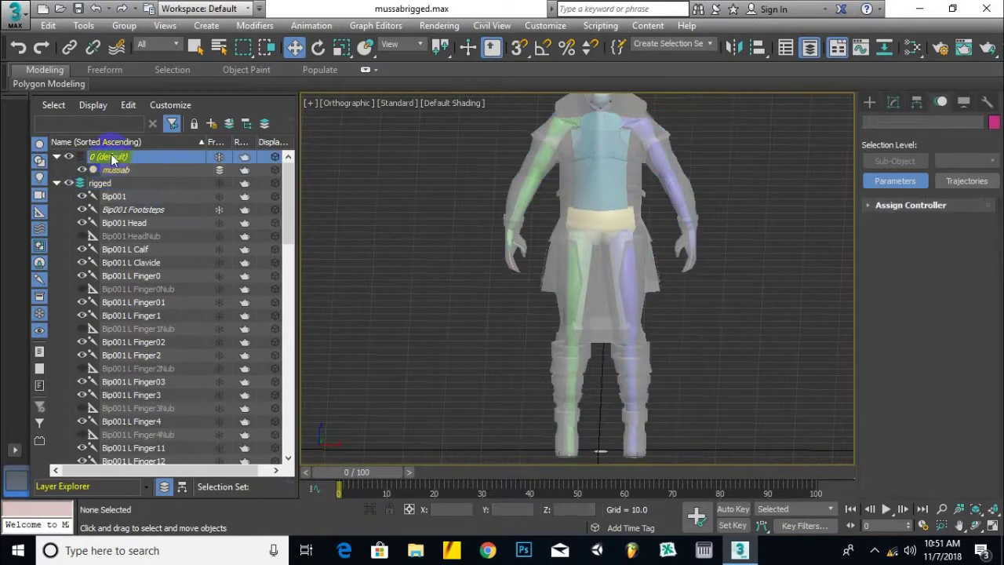
click(220, 158)
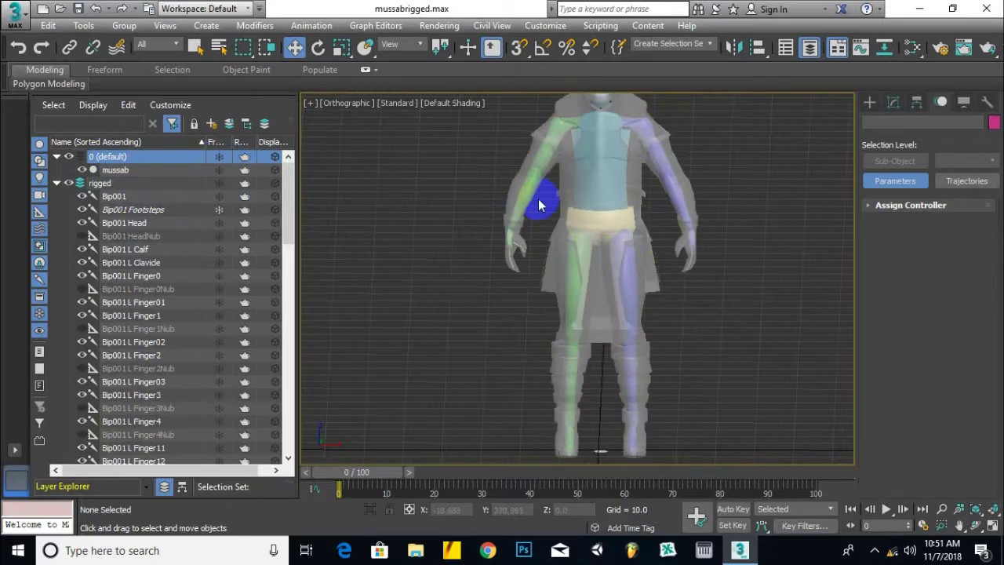
click(571, 198)
key(alt+x)
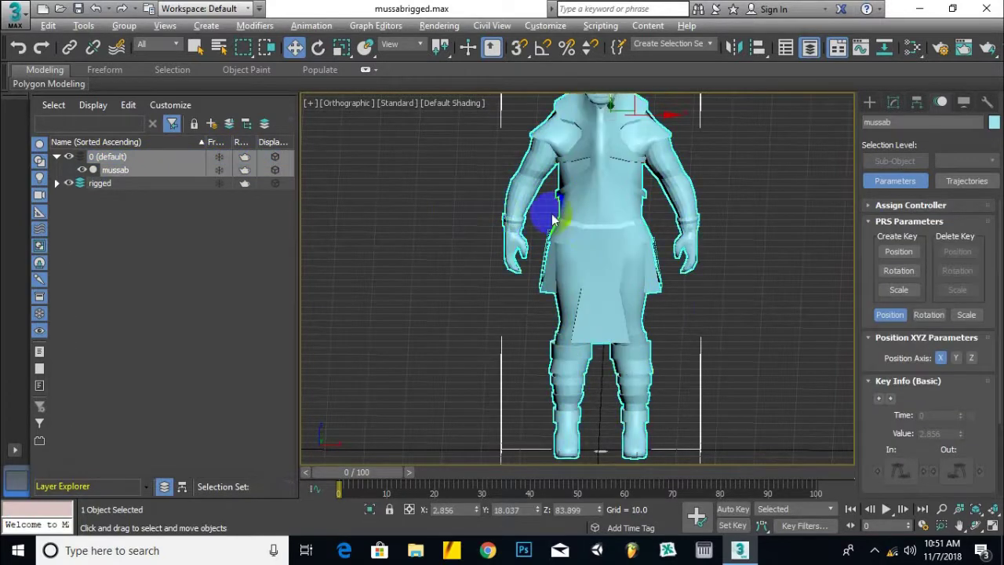
scroll(488, 218, down, 2)
middle_drag(674, 169, 667, 211)
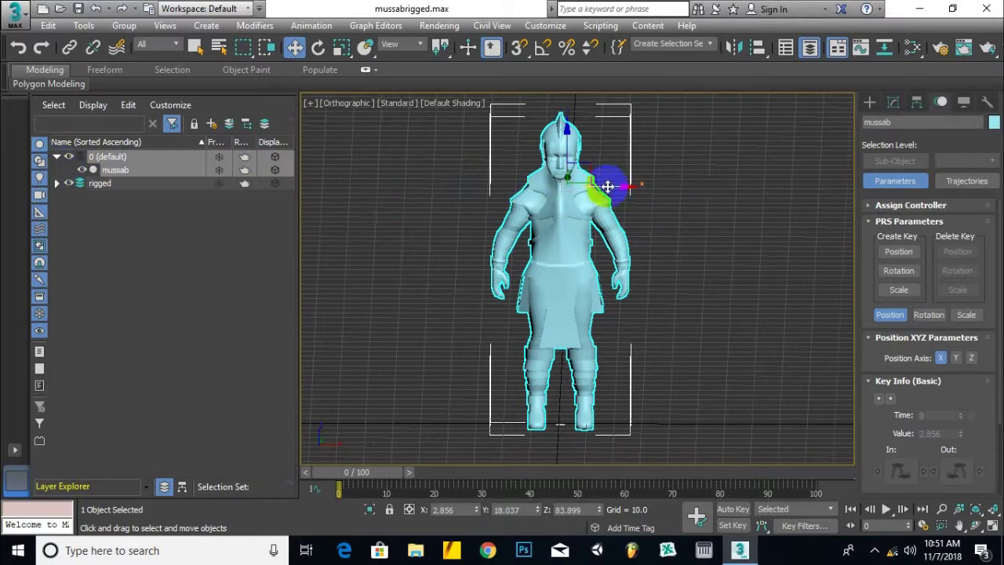
click(63, 184)
click(56, 185)
scroll(698, 197, down, 2)
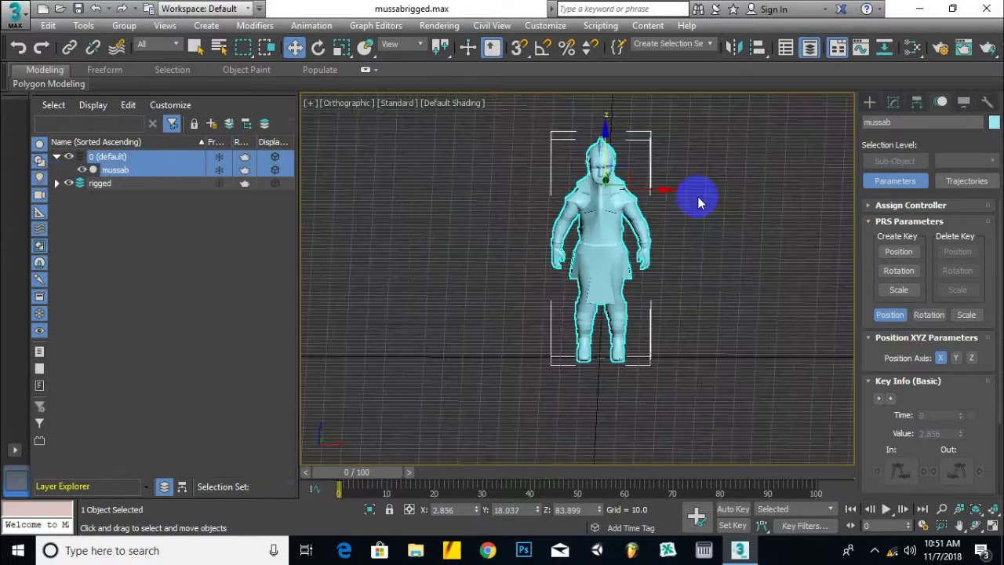
scroll(615, 219, up, 2)
mouse_move(735, 181)
alt+middle_down()
mouse_move(808, 168)
mouse_move(745, 173)
alt+middle_up()
alt+middle_drag(744, 160, 723, 196)
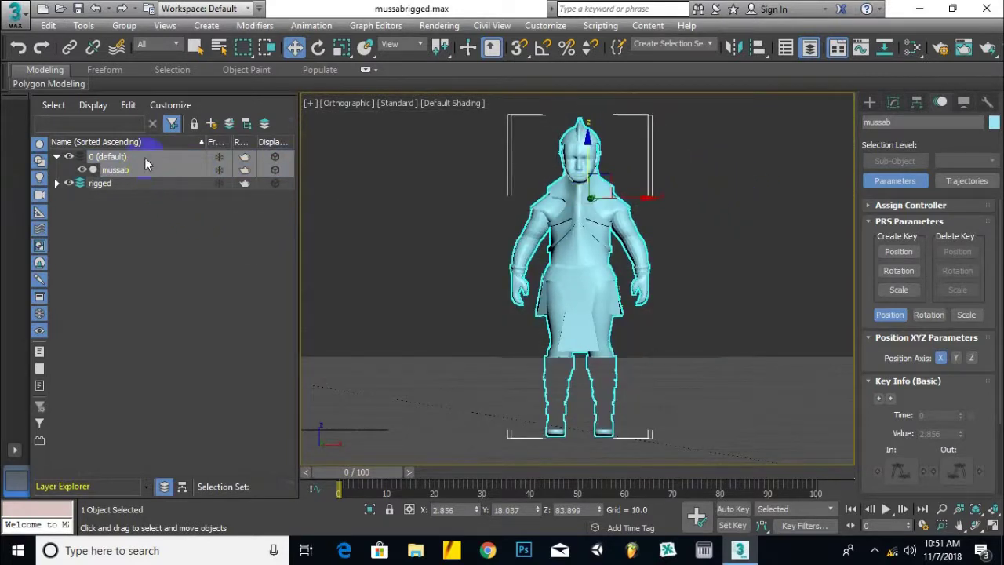
Step: Delete the existing Skin modifier from the character mesh, leaving only Editable Poly in its stack
click(892, 102)
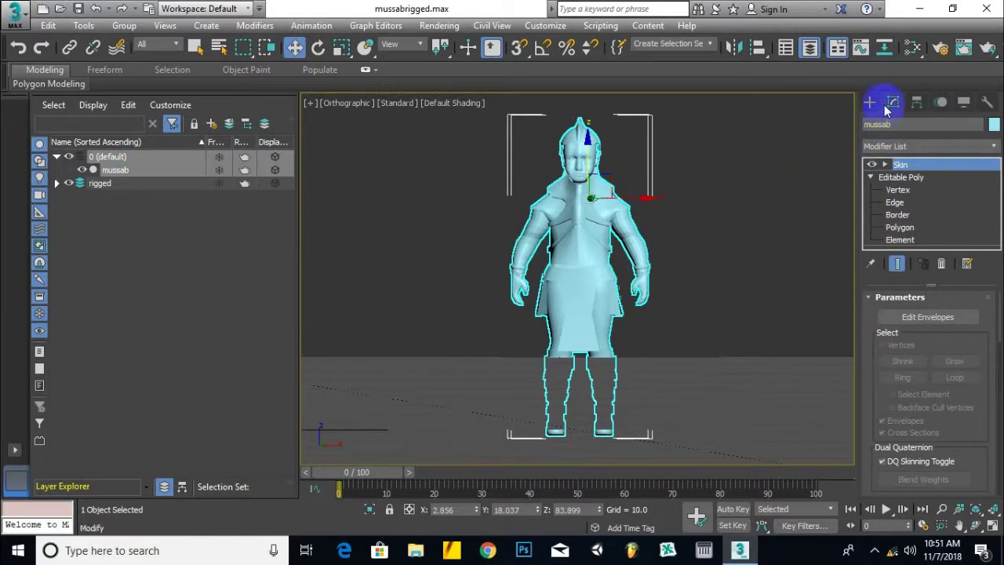
middle_drag(765, 206, 702, 213)
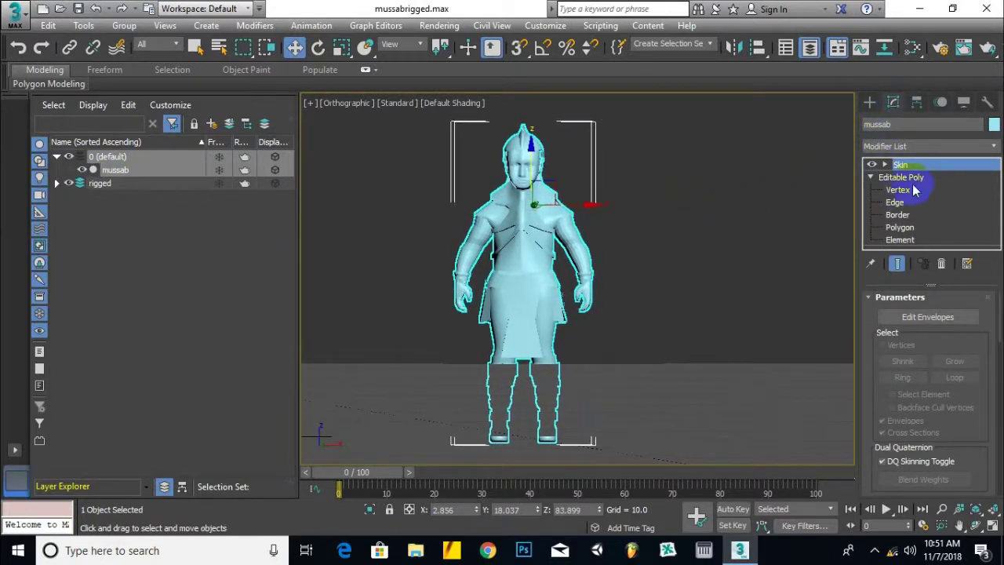
click(896, 165)
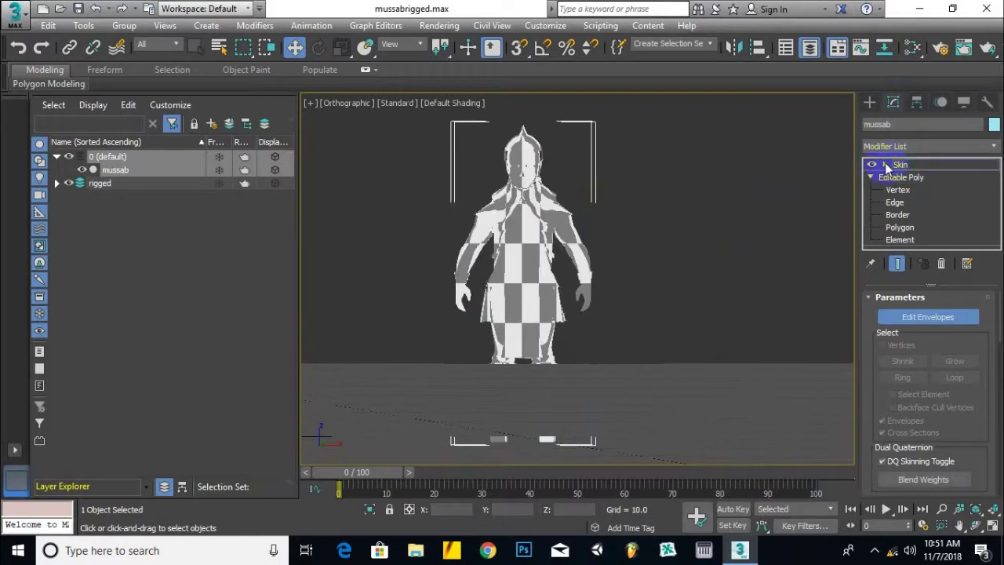
click(886, 164)
click(901, 167)
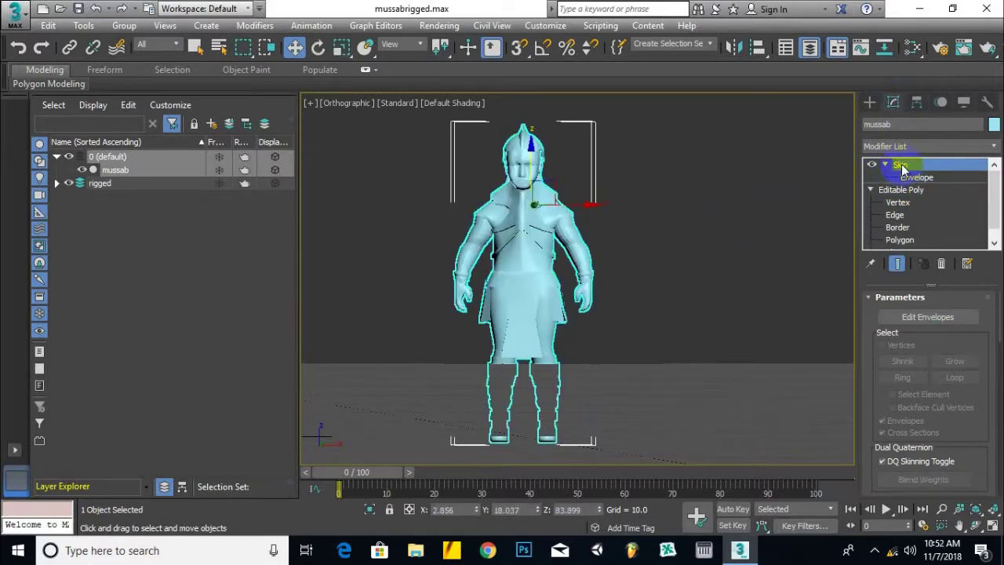
right_click(902, 167)
click(857, 189)
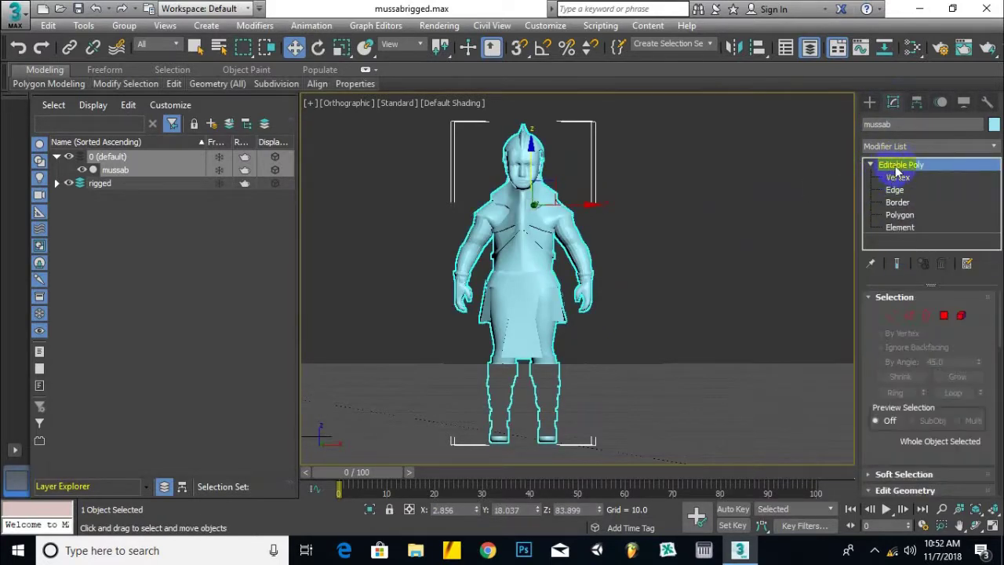
Step: Apply a new Skin modifier to the character mesh
click(937, 147)
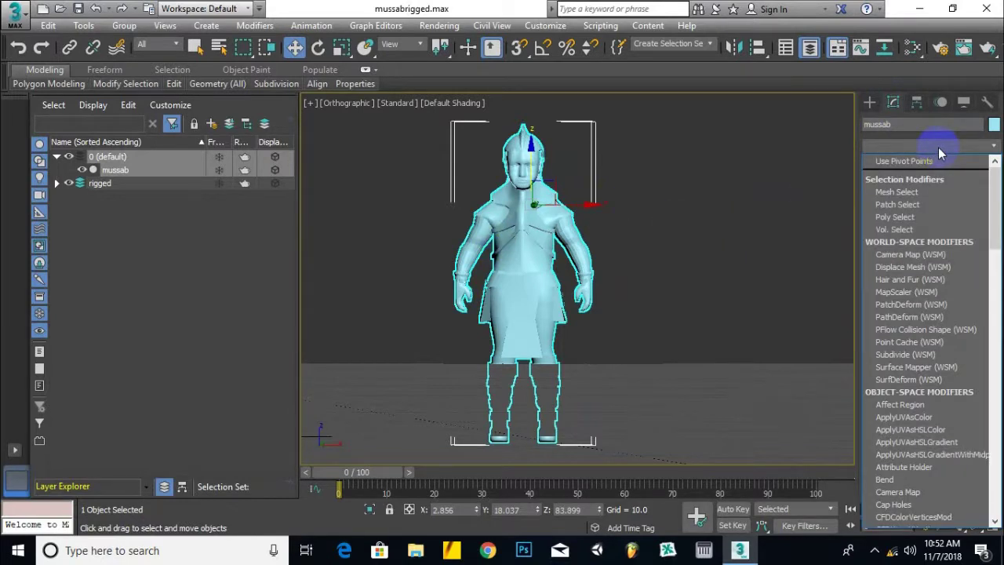
key(s)
key(s)
key(s)
key(s)
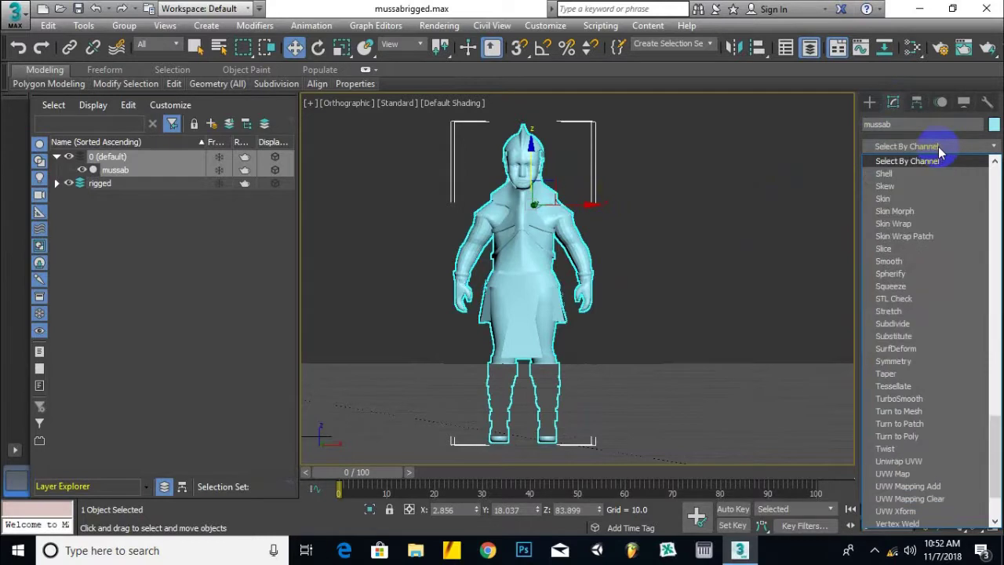
click(882, 198)
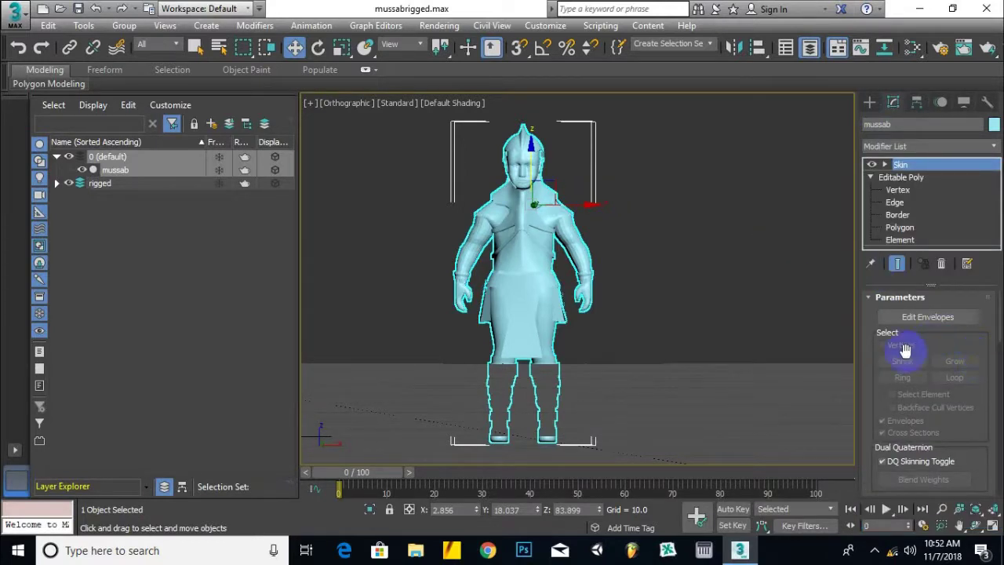
Step: Open the Select Bones dialog for adding bones to the Skin modifier and reposition it
scroll(908, 359, down, 1)
scroll(902, 356, down, 2)
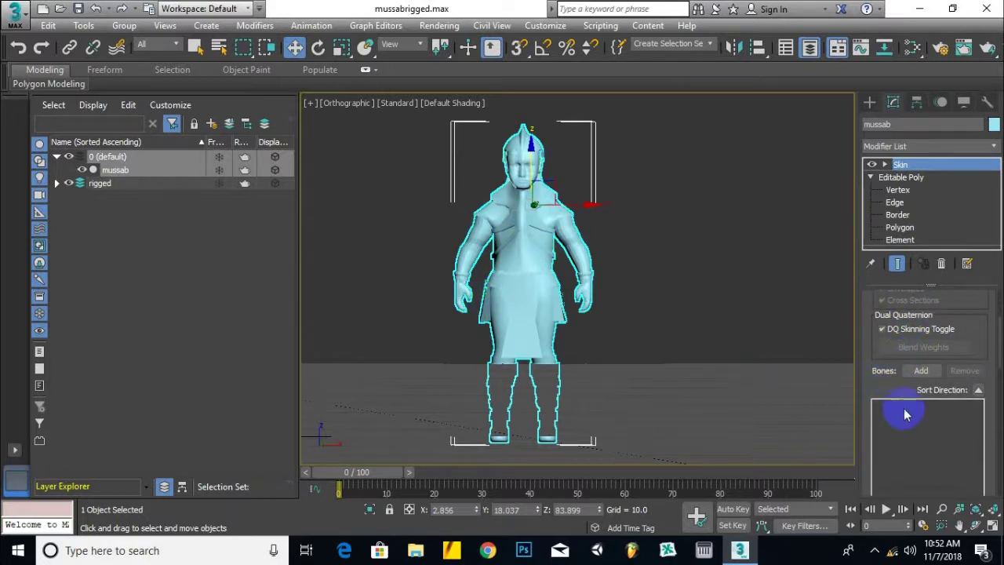
click(922, 371)
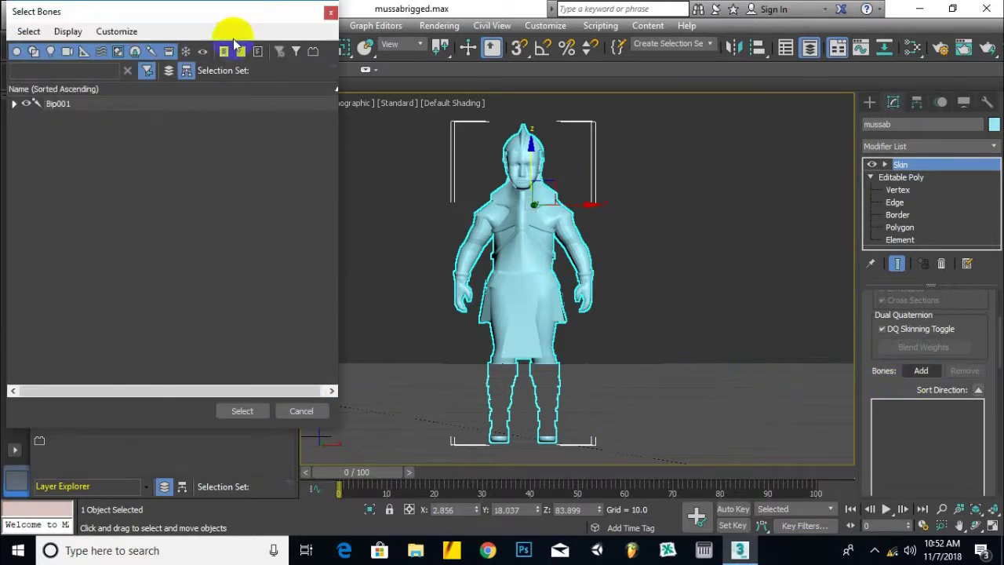
drag(230, 13, 300, 26)
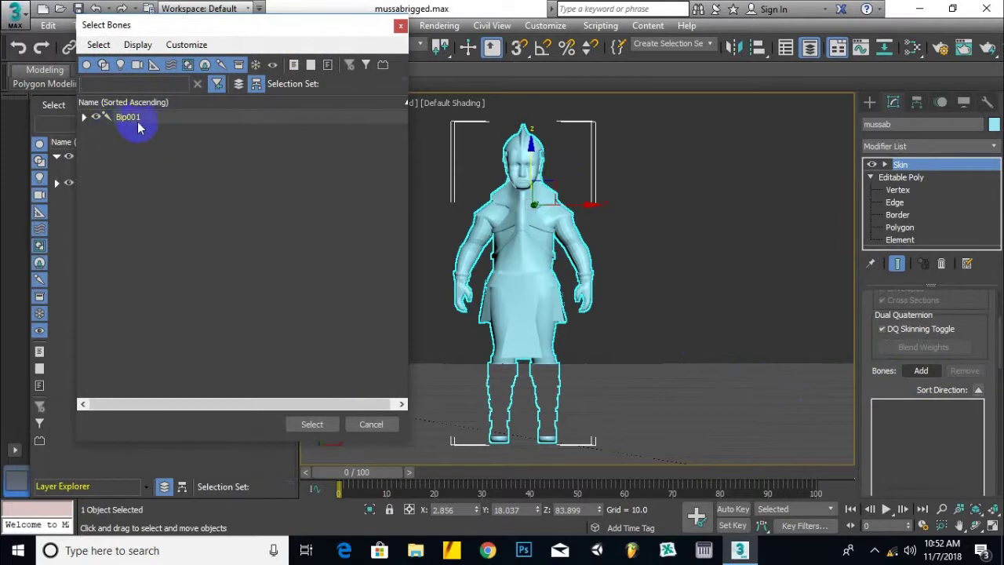
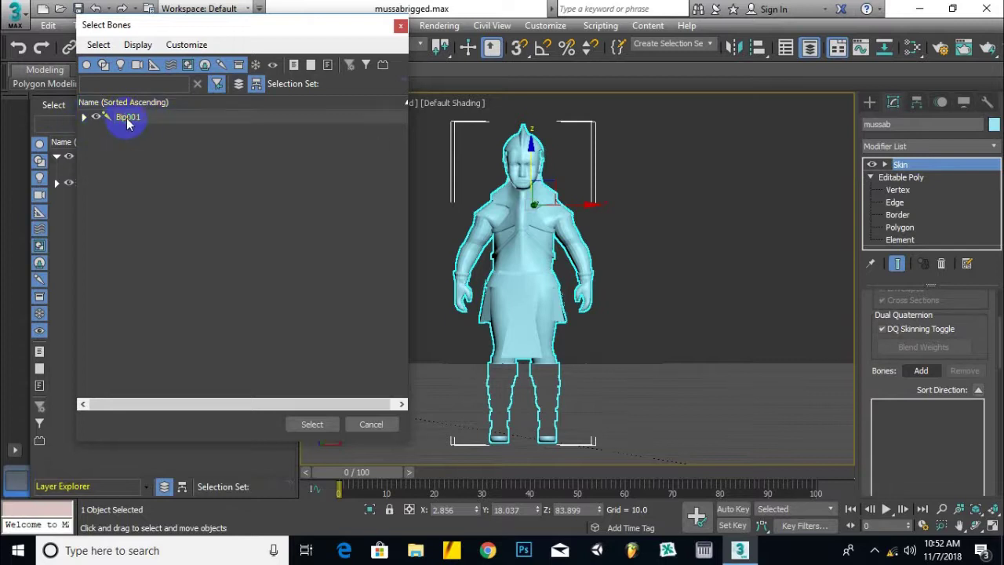
Step: Expand the Bip001 bone hierarchy through the pelvis and spine and down both leg chains to the toes
click(84, 117)
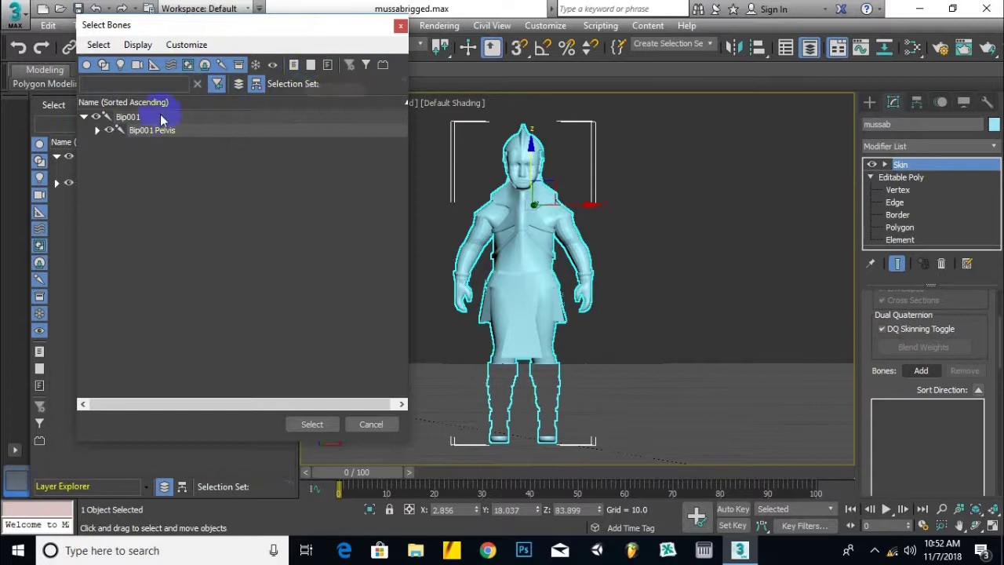
click(98, 130)
click(109, 145)
click(123, 157)
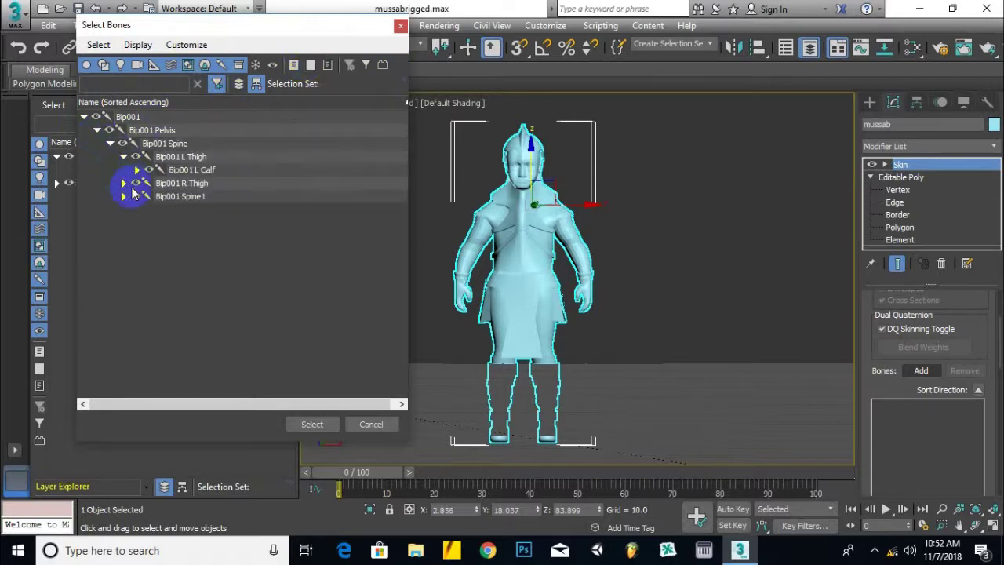
click(137, 170)
click(149, 184)
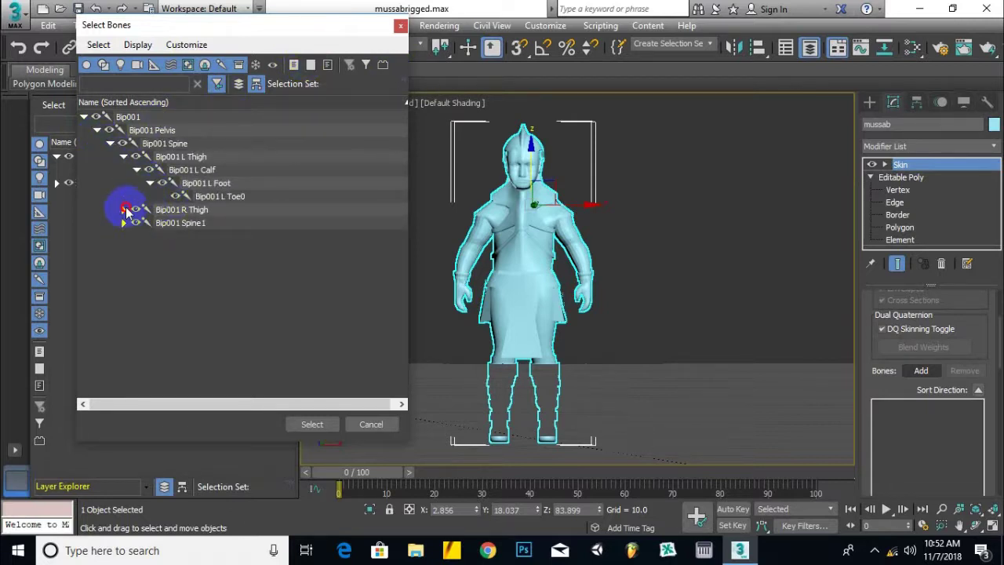
click(123, 209)
click(137, 224)
click(150, 237)
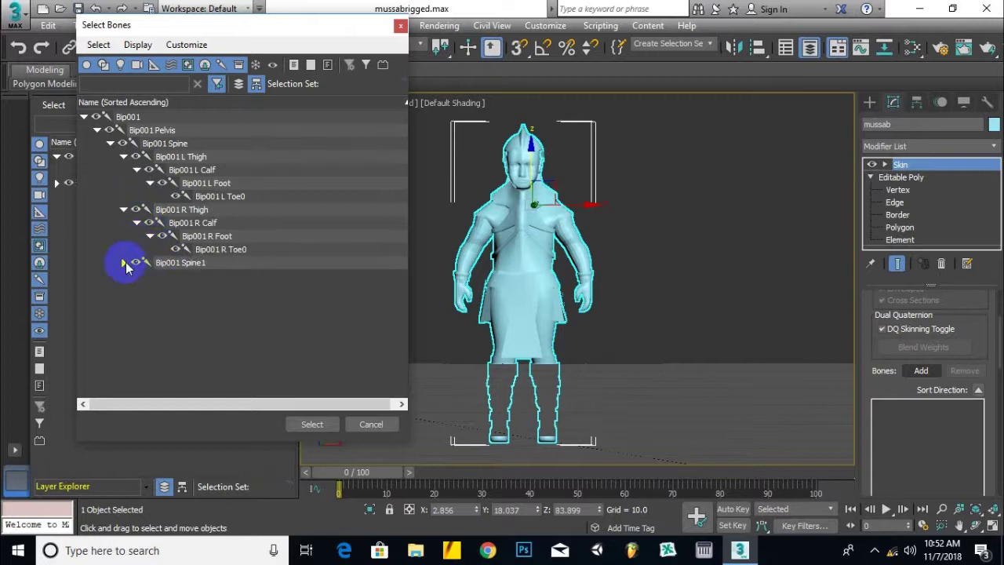
Step: Expand the upper spine branch from Bip001 Spine1 through Spine2 and Spine3 to the neck's child bones
click(123, 262)
click(136, 276)
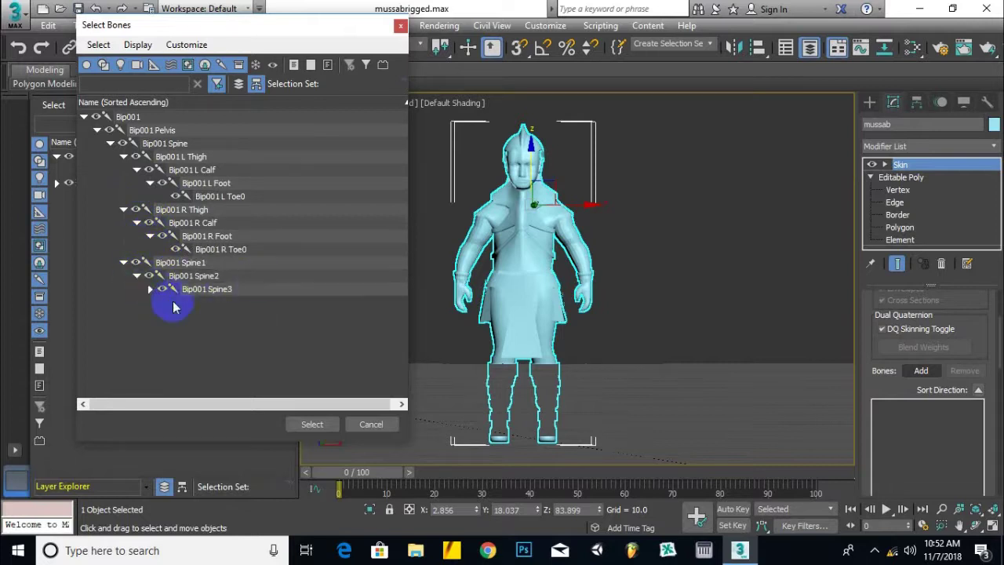
click(150, 289)
click(163, 303)
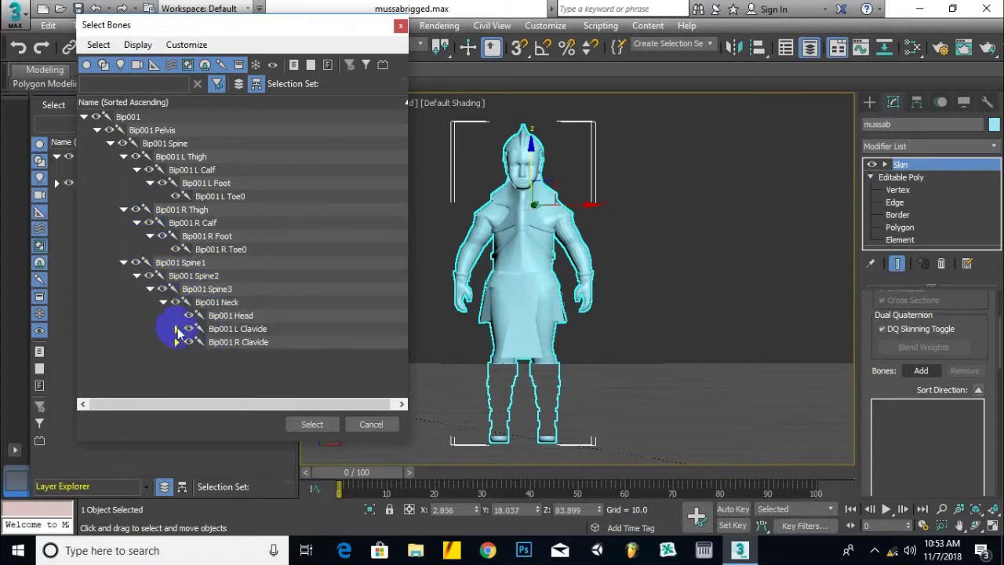
Step: Expand both clavicle branches and open the left arm chain through the upper arm and forearm to the hand
click(177, 329)
click(176, 355)
click(189, 342)
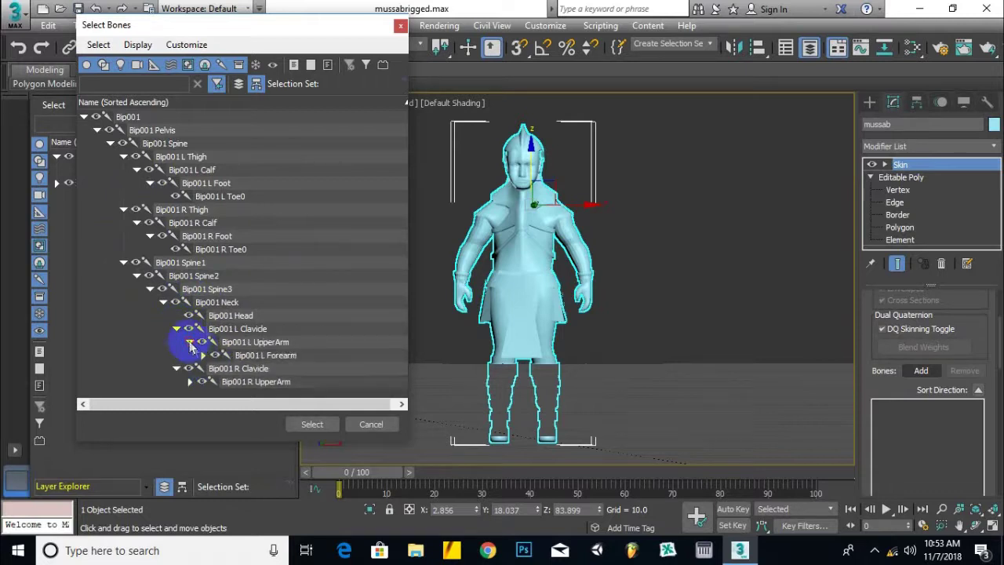
click(202, 355)
scroll(279, 295, down, 1)
click(216, 355)
scroll(293, 285, down, 2)
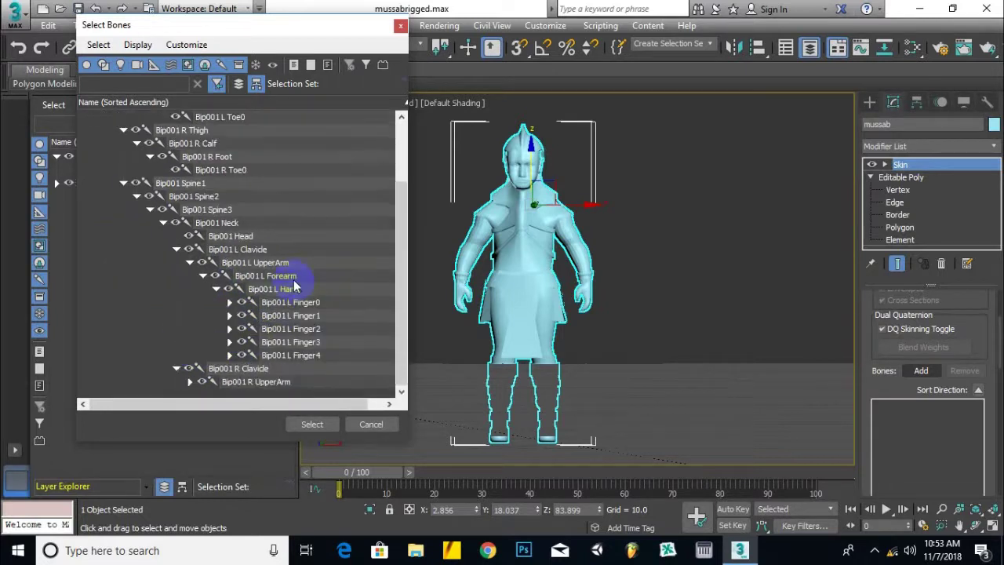
Step: Expand the left hand's Finger0 and Finger1 chains down to their last bones
click(230, 303)
click(243, 315)
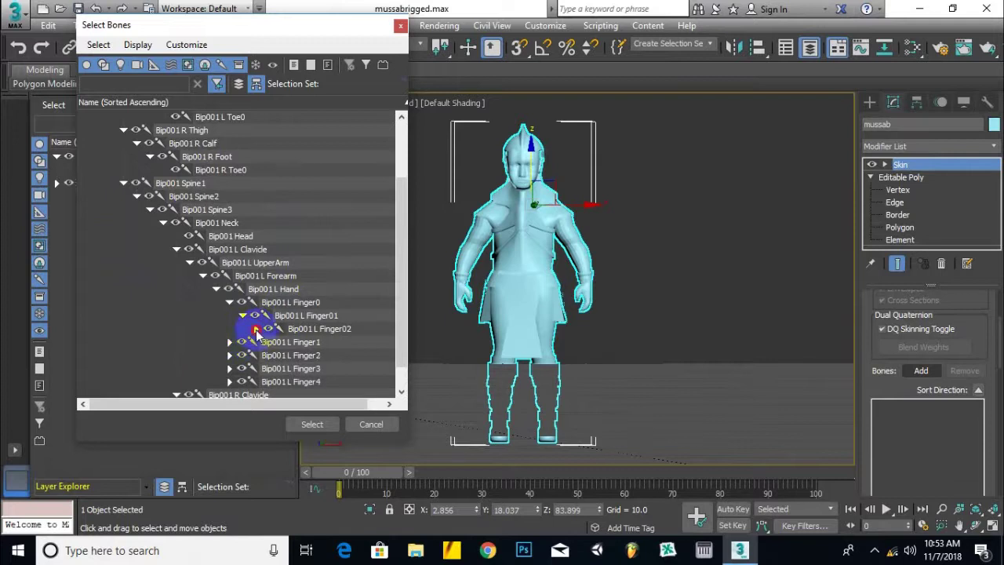
click(255, 329)
click(229, 317)
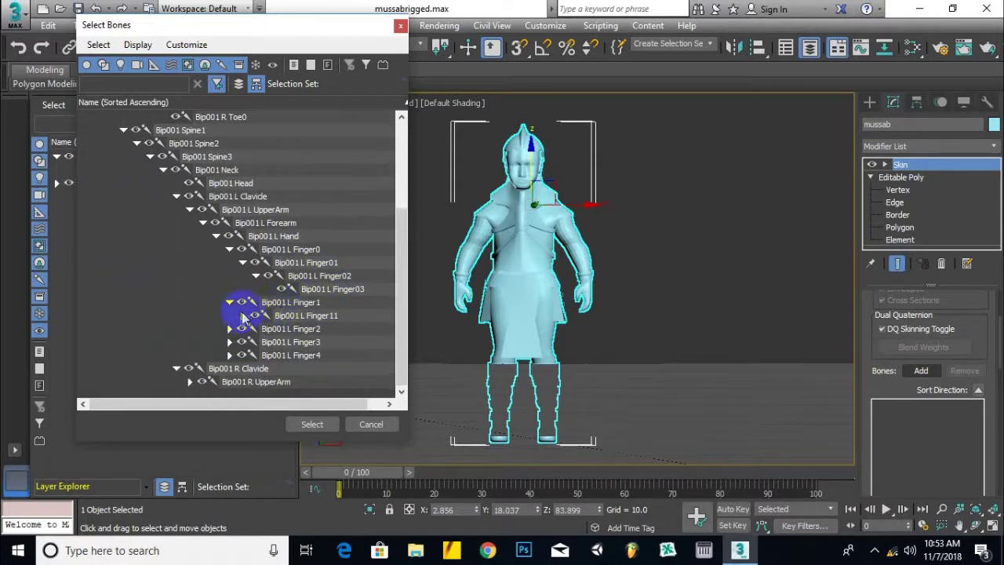
click(243, 317)
click(256, 329)
scroll(212, 316, down, 1)
Step: Expand the left hand's Finger2 and Finger3 chains down to their last bones
click(231, 330)
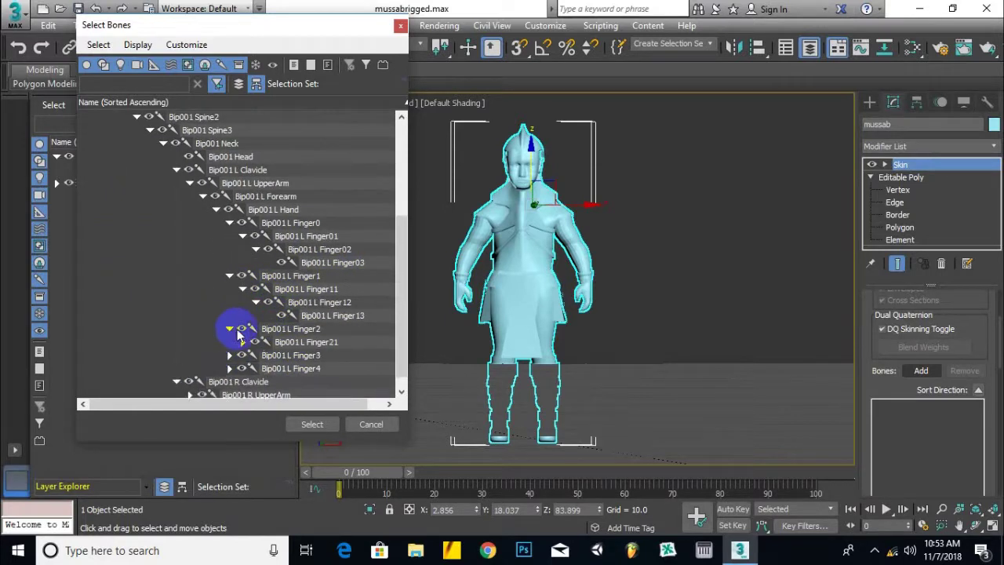
scroll(284, 326, down, 1)
click(242, 329)
scroll(280, 320, down, 1)
click(255, 330)
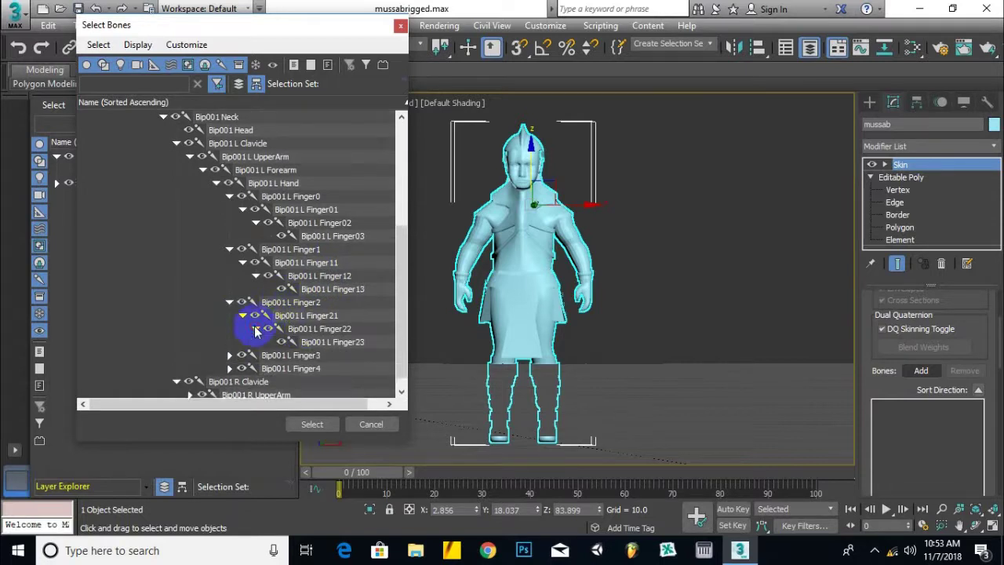
scroll(244, 342, down, 1)
click(230, 342)
scroll(235, 337, down, 1)
click(243, 342)
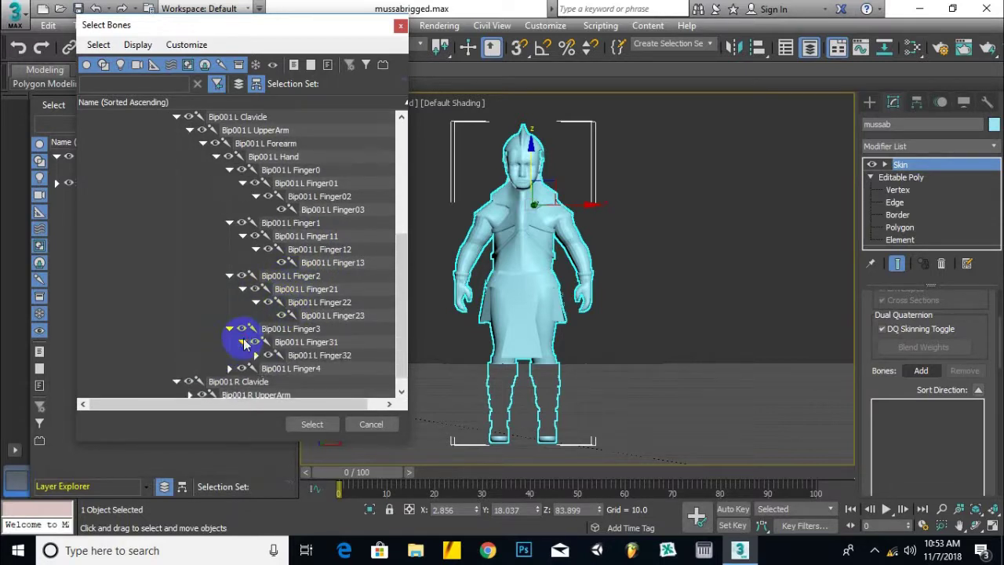
scroll(241, 337, down, 1)
click(256, 329)
scroll(318, 292, down, 1)
Step: Expand the left hand's Finger4 chain down to its last bone
click(230, 354)
scroll(238, 356, down, 1)
click(243, 355)
scroll(306, 306, down, 1)
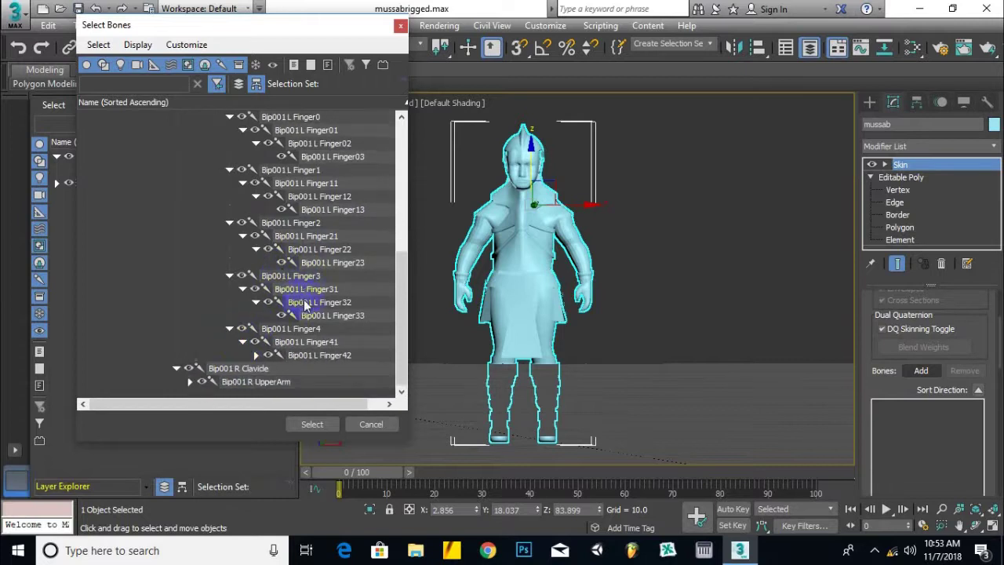
click(257, 357)
scroll(335, 276, down, 1)
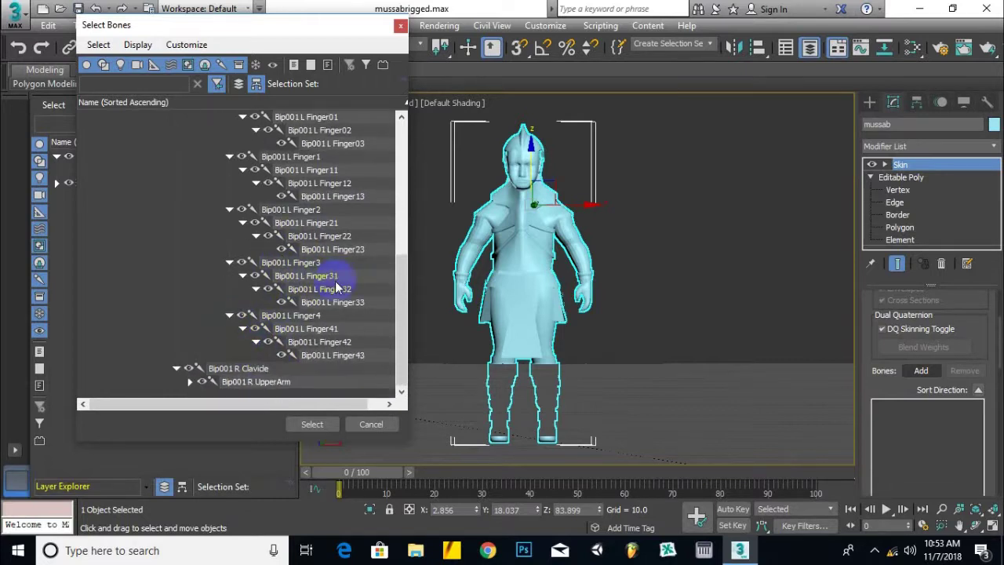
Step: Expand the right arm chain from the upper arm through the forearm and hand to the Finger0 branch
click(189, 382)
scroll(253, 333, down, 1)
scroll(282, 319, down, 1)
click(217, 382)
scroll(254, 349, down, 2)
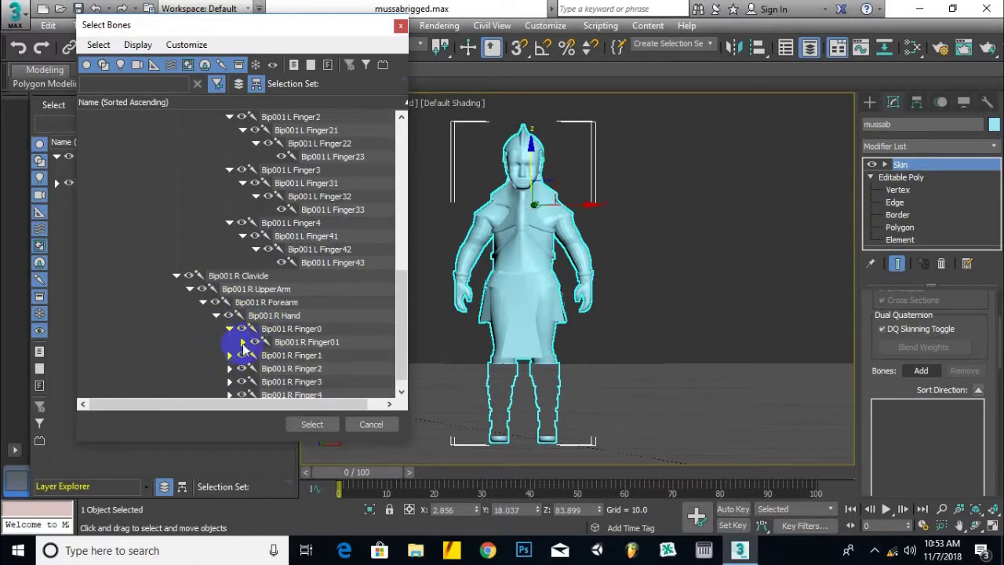
Step: Expand the right hand's Finger0, Finger1 and Finger2 chains down to their last bones
scroll(251, 345, down, 2)
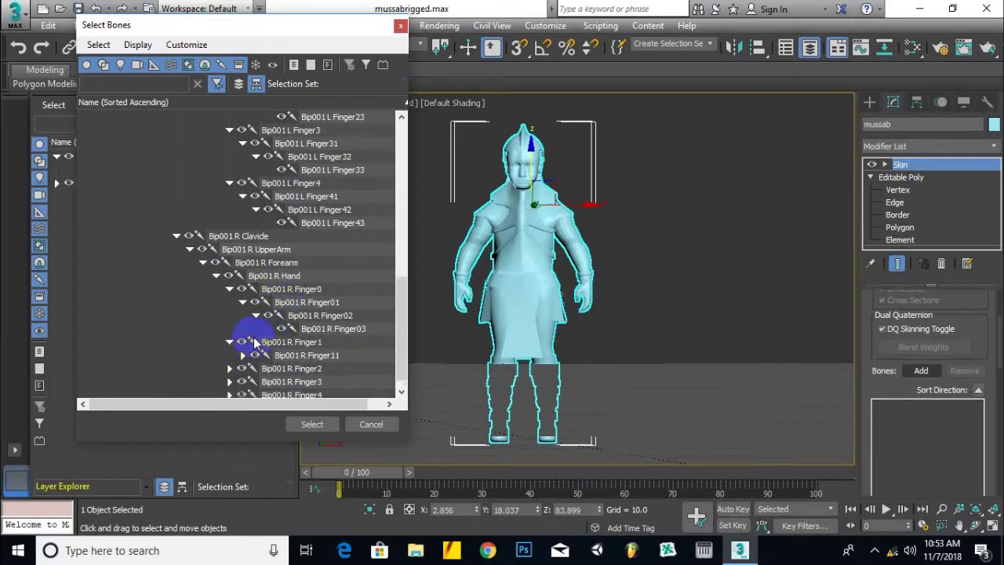
scroll(254, 345, down, 1)
click(243, 343)
scroll(235, 357, down, 2)
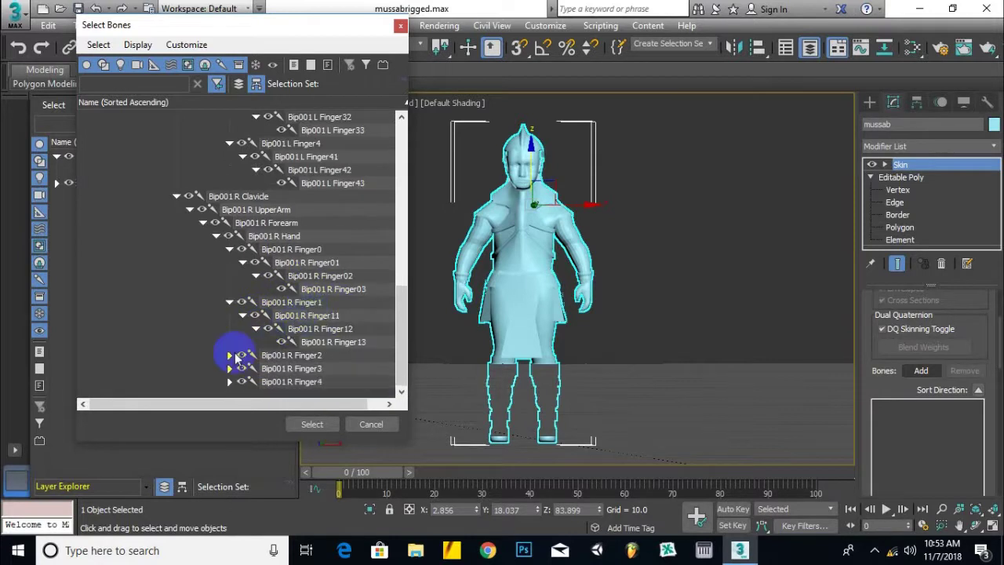
scroll(271, 325, down, 1)
click(243, 356)
scroll(296, 318, down, 1)
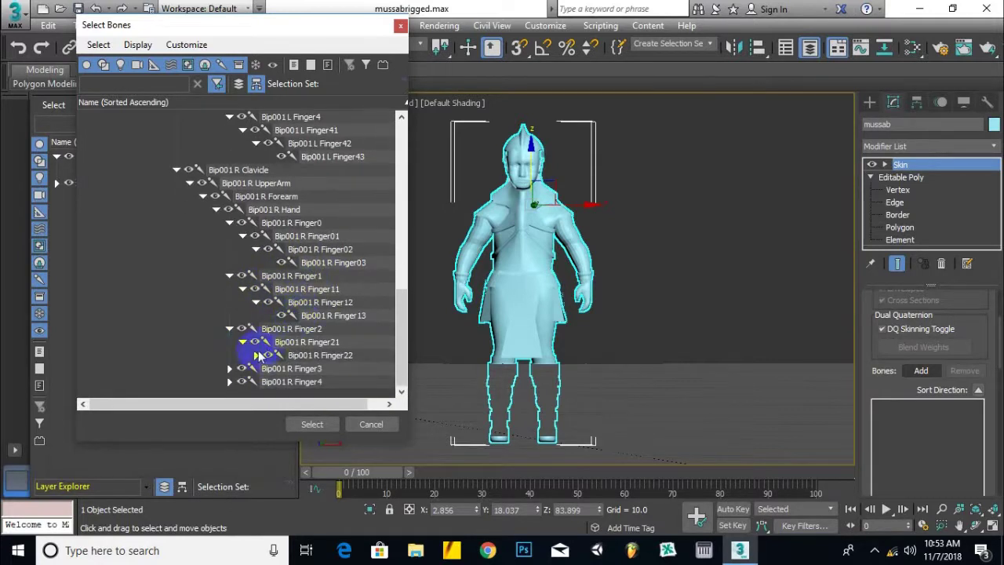
click(256, 355)
scroll(299, 319, down, 1)
Step: Expand the right hand's Finger3 and Finger4 chains down to their last bones
click(229, 368)
scroll(251, 346, down, 1)
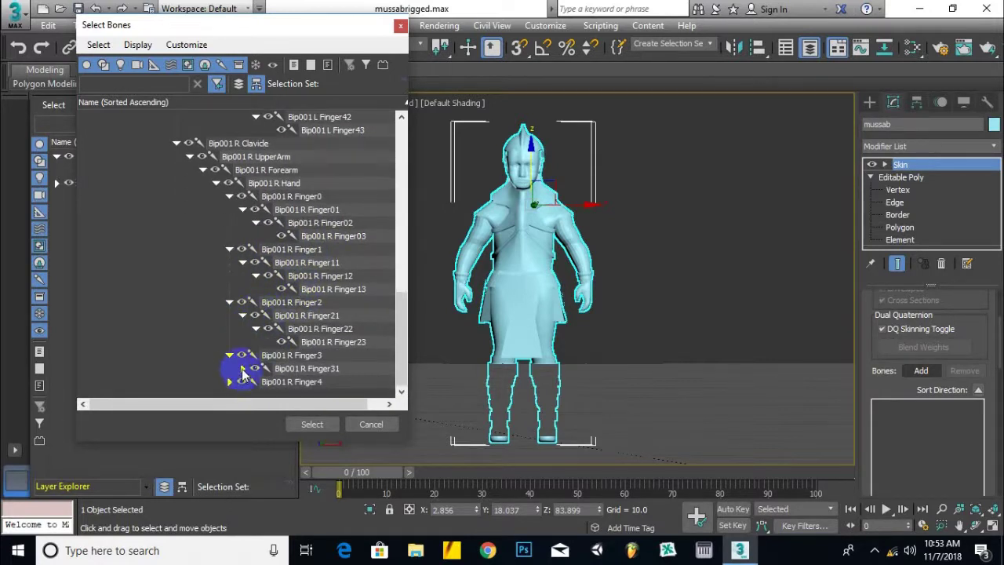
click(243, 369)
scroll(237, 333, down, 1)
click(256, 369)
scroll(294, 314, down, 1)
click(230, 381)
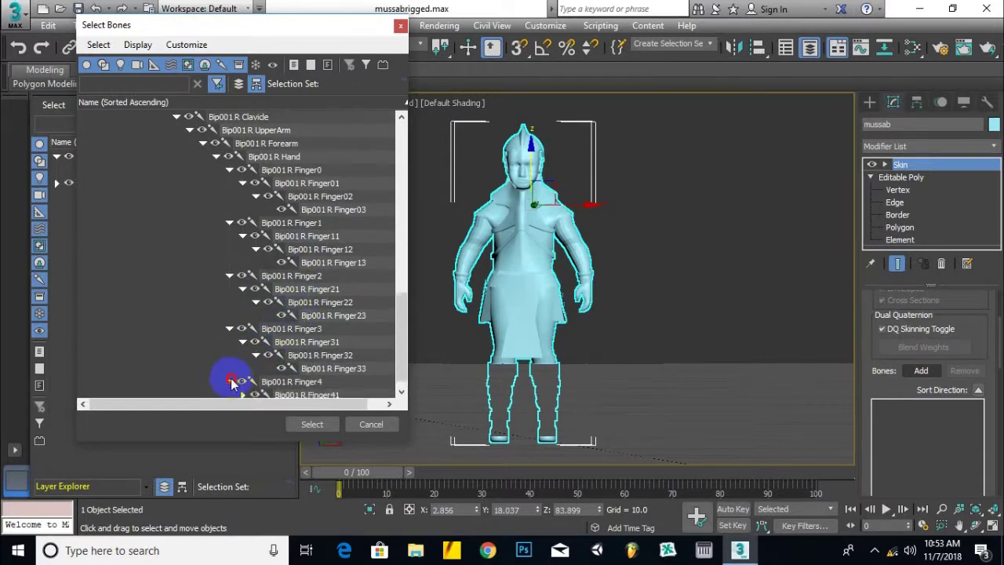
scroll(275, 333, down, 1)
click(243, 381)
scroll(251, 312, down, 1)
click(256, 381)
scroll(289, 316, down, 1)
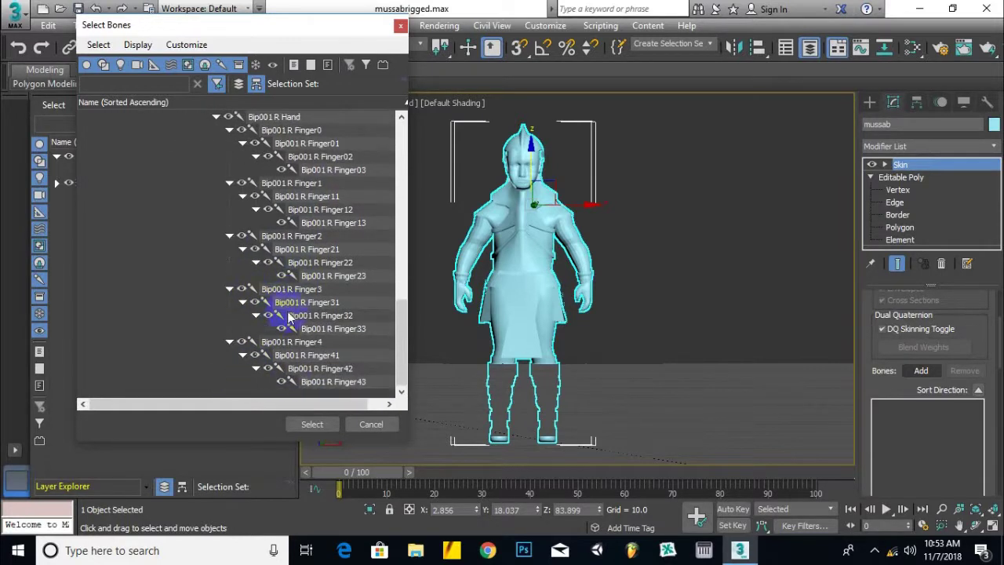
Step: Select every bone from Bip001 through Bip001 R Finger43 and add them all to the Skin modifier
click(358, 382)
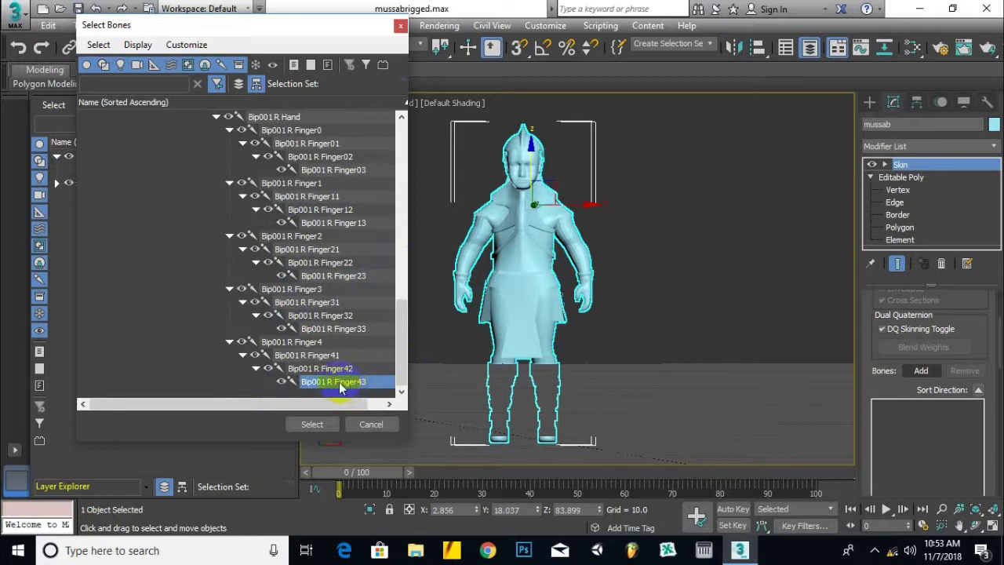
scroll(184, 266, up, 4)
scroll(188, 265, up, 10)
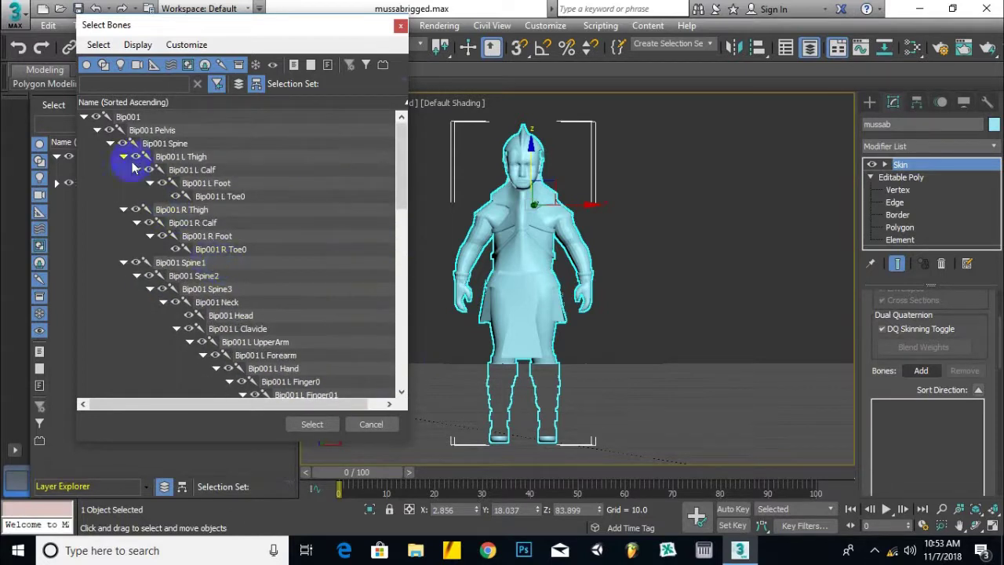
shift+click(122, 119)
scroll(295, 321, down, 4)
scroll(296, 328, down, 10)
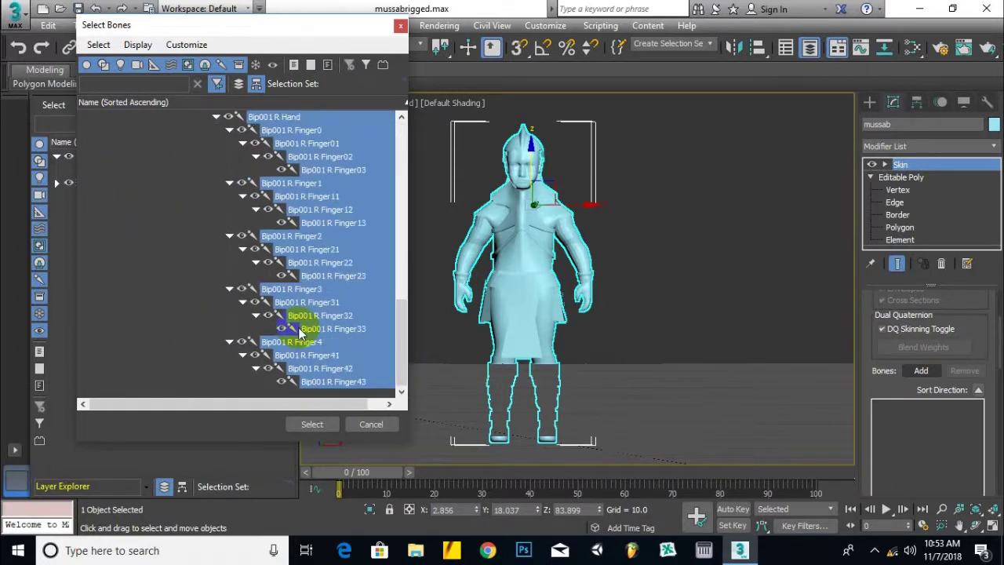
click(312, 424)
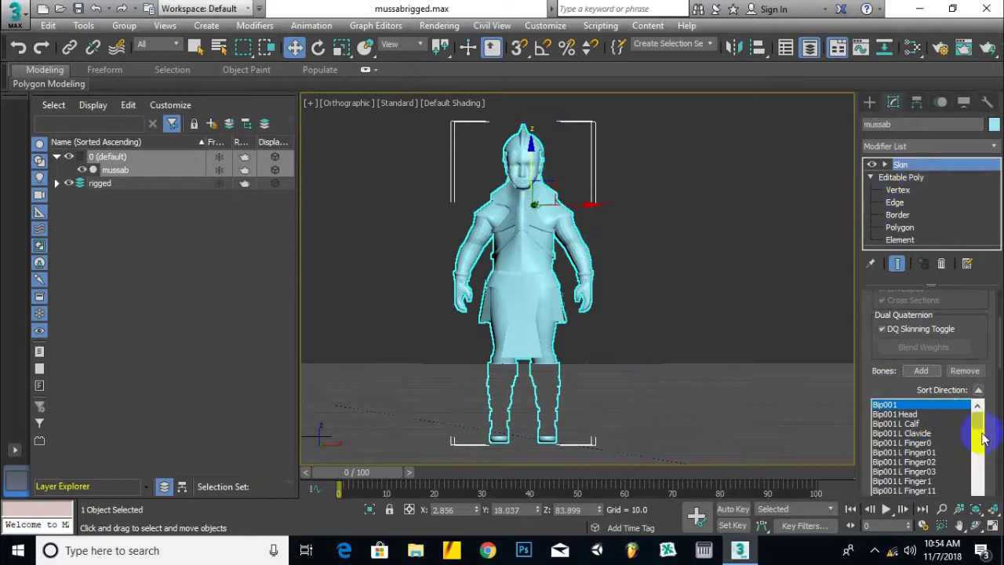
Step: Look through the Skin modifier's envelope, weight and mirror parameters
scroll(985, 404, down, 5)
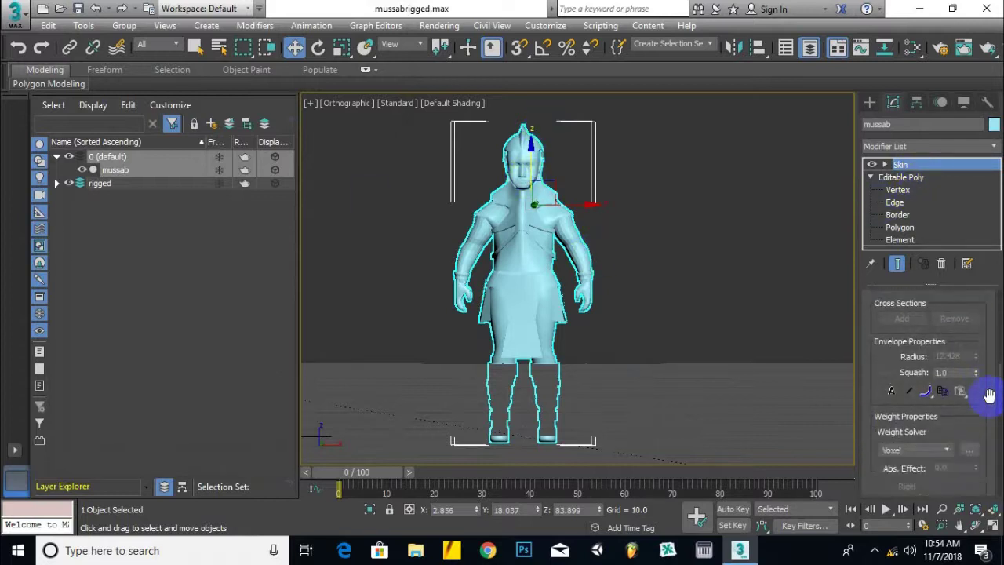
scroll(989, 394, down, 3)
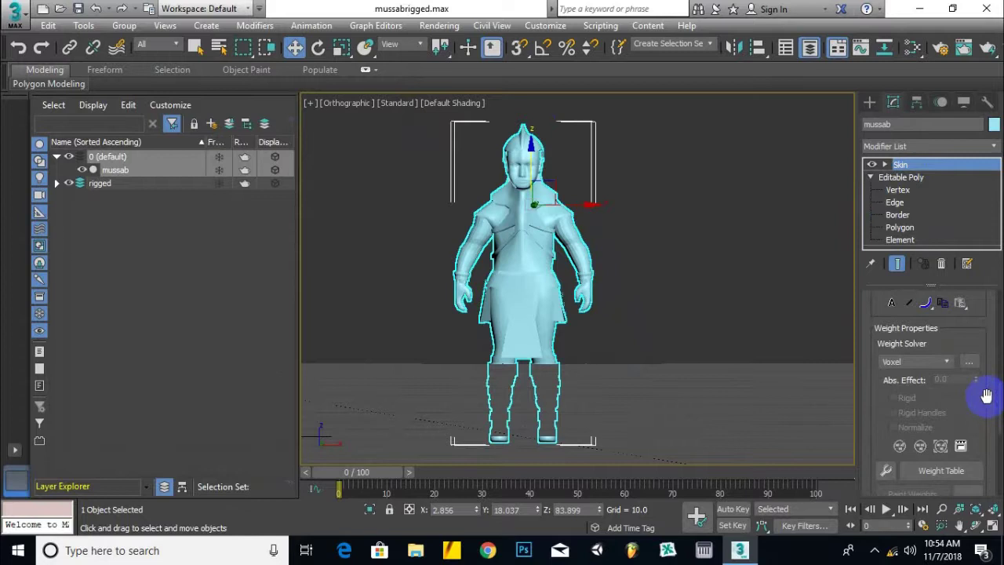
scroll(969, 451, down, 4)
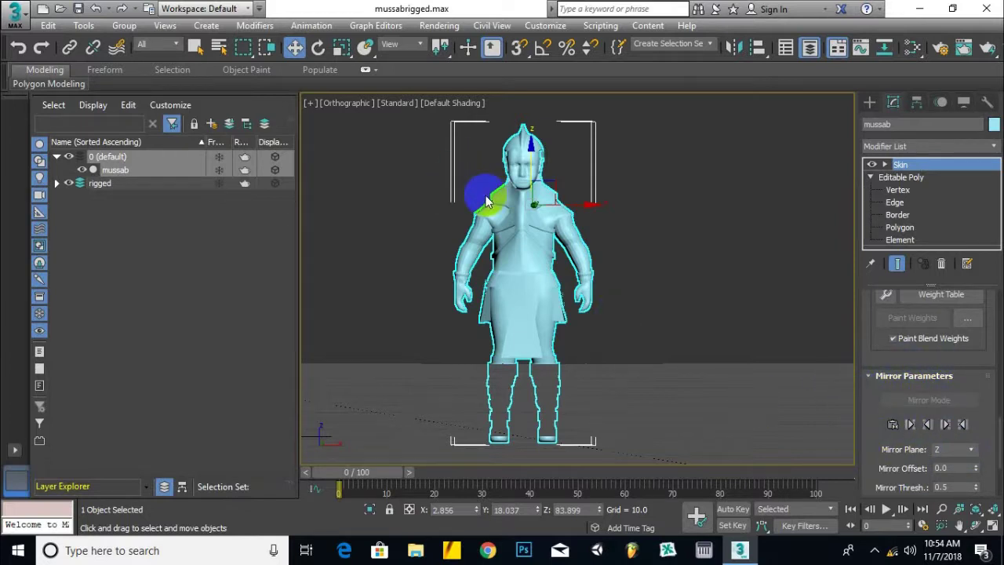
Step: Expand the rigged layer and select the biped's root object Bip001
middle_drag(683, 246, 717, 217)
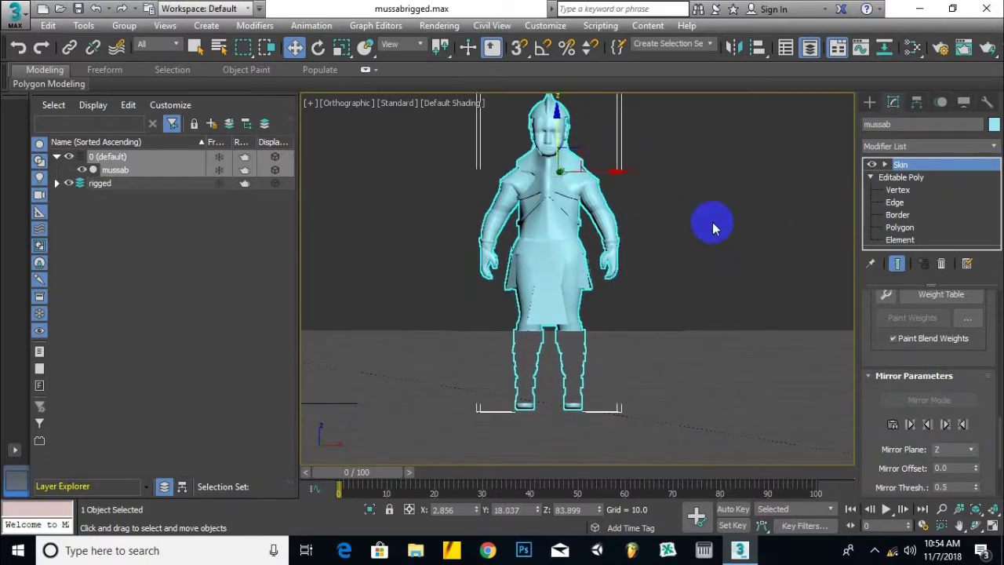
click(869, 102)
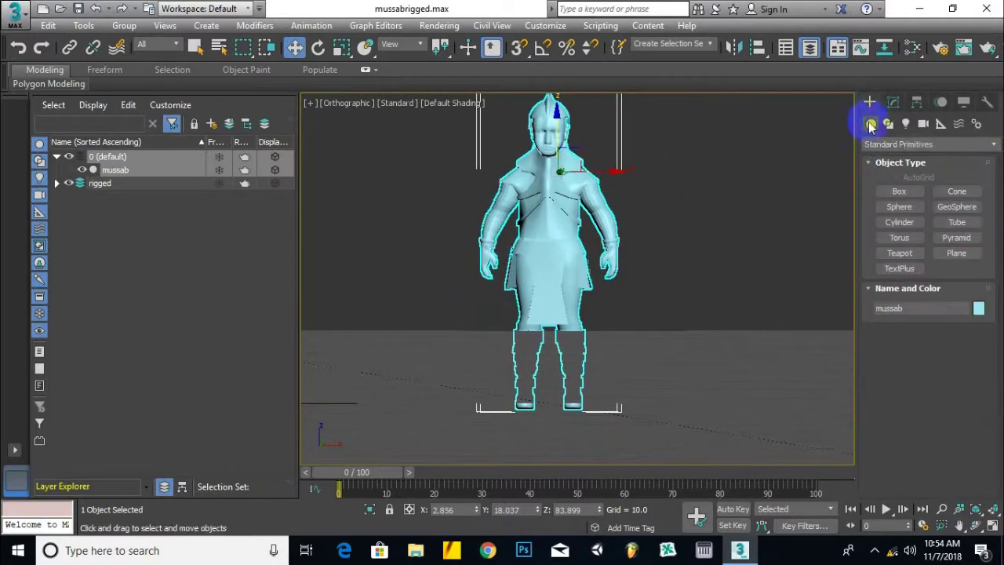
scroll(695, 242, down, 2)
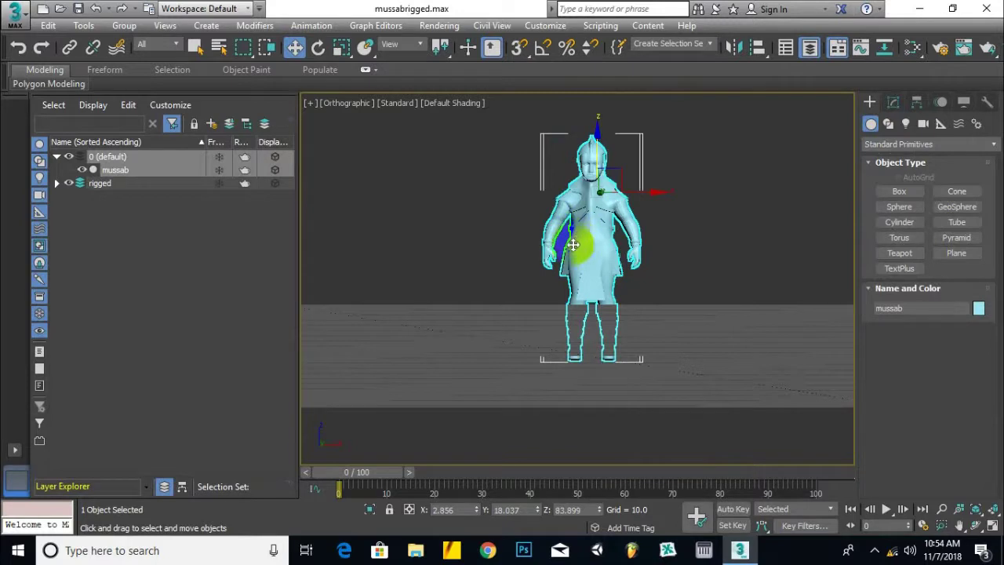
scroll(563, 262, up, 4)
alt+middle_drag(561, 269, 552, 303)
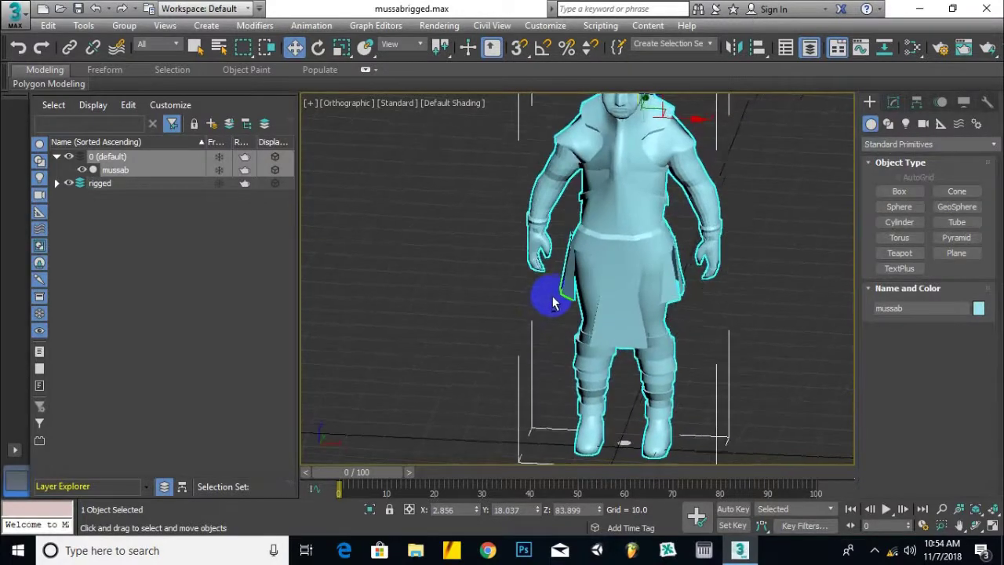
click(58, 183)
click(118, 197)
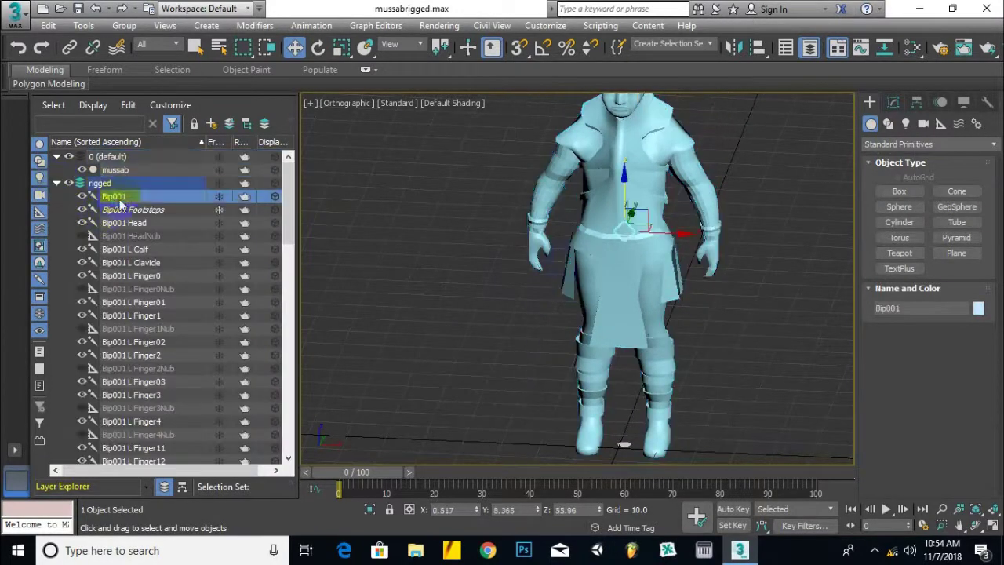
scroll(753, 280, down, 2)
alt+middle_drag(648, 285, 671, 287)
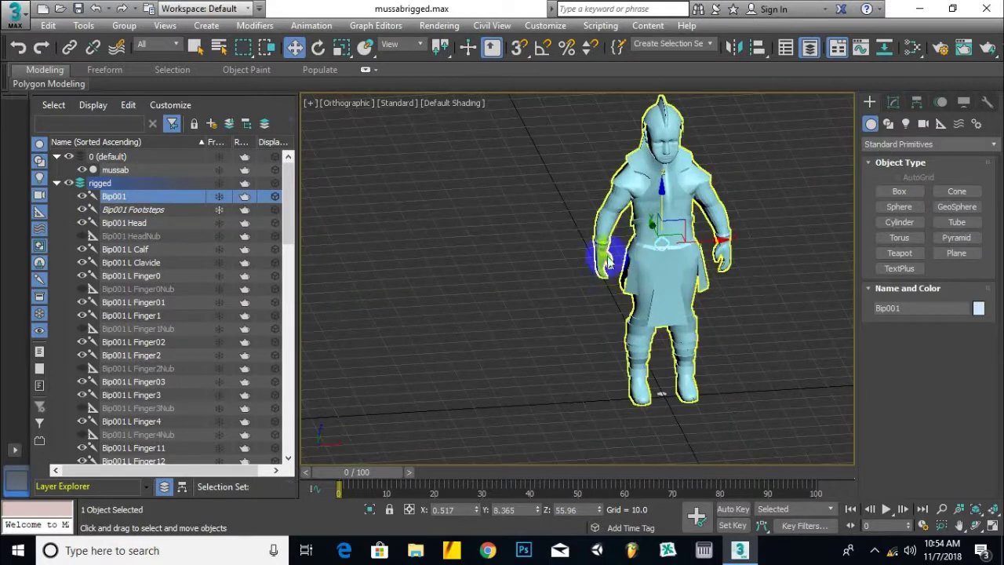
Step: Move the biped's root object Bip001 slightly to test whether the skinned mesh follows it
mouse_move(650, 225)
mouse_down()
mouse_move(650, 235)
mouse_move(638, 227)
mouse_move(640, 245)
mouse_move(637, 221)
mouse_move(640, 248)
mouse_move(636, 234)
mouse_up()
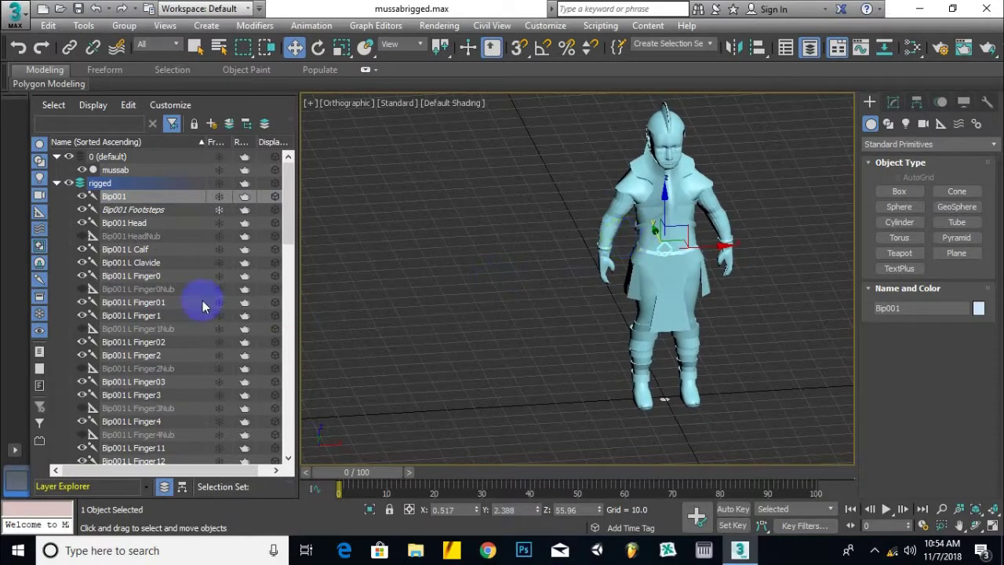
Step: Rotate the Bip001 Head bone to test how the skinned head and neck deform, and undo the rotation
click(145, 224)
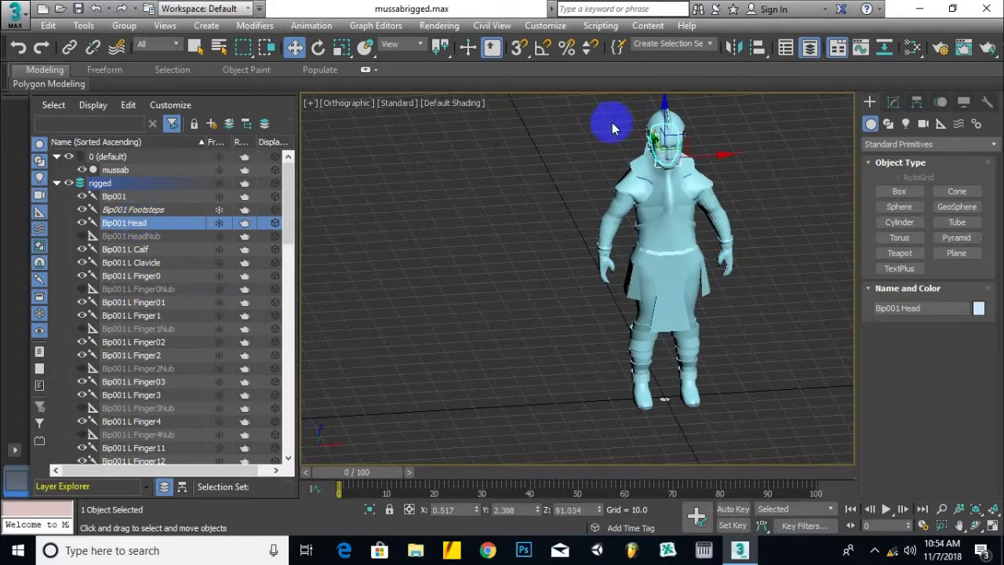
scroll(663, 138, up, 5)
click(317, 48)
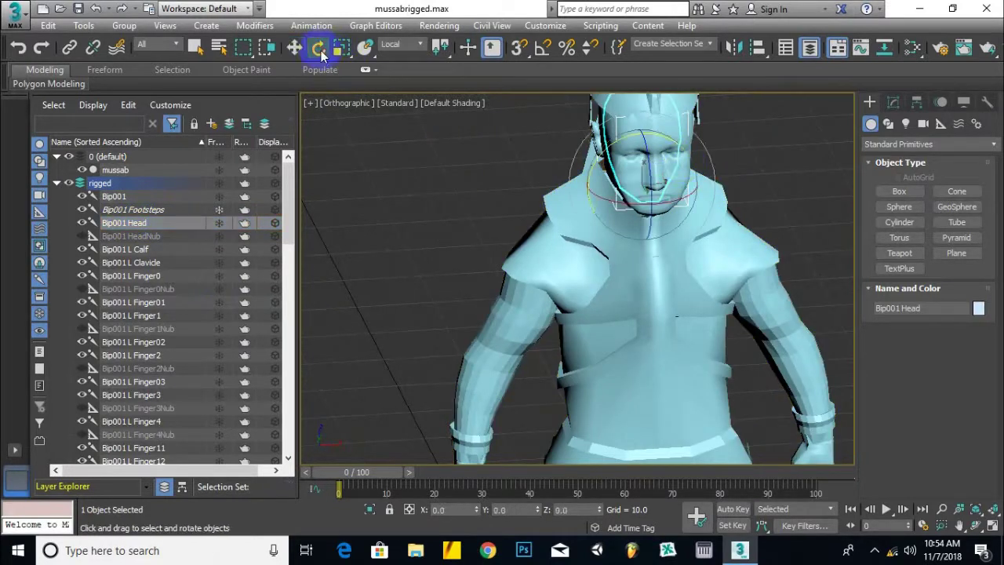
drag(700, 145, 681, 197)
scroll(487, 262, down, 2)
middle_drag(484, 267, 452, 216)
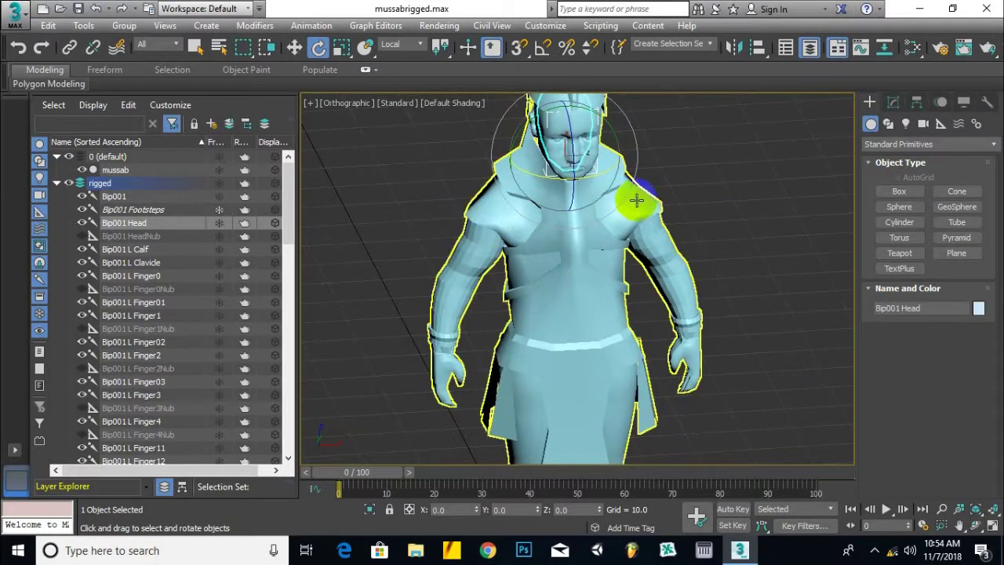
key(ctrl+z)
key(ctrl+z)
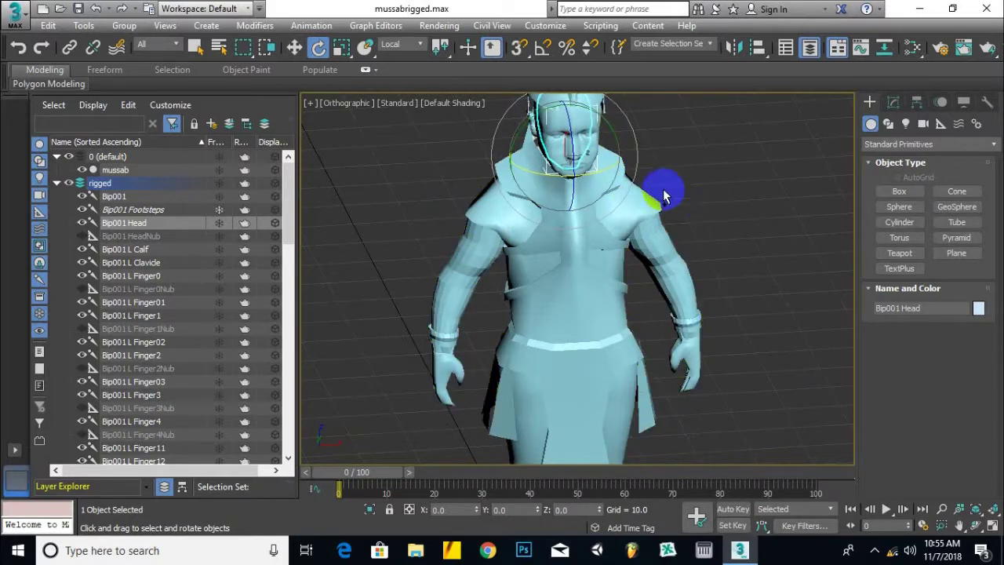
Step: Examine the skinned character from several angles, up close and at full height
alt+middle_drag(632, 210, 587, 236)
scroll(669, 219, down, 3)
scroll(524, 223, down, 2)
alt+middle_drag(524, 222, 610, 295)
scroll(610, 293, up, 3)
alt+middle_drag(707, 235, 676, 244)
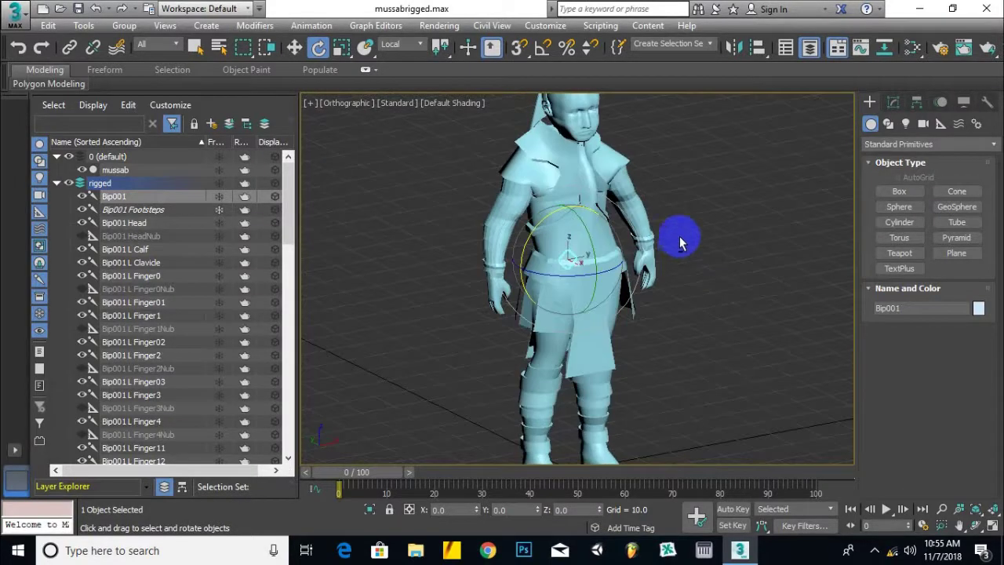
scroll(659, 205, down, 3)
scroll(620, 206, up, 2)
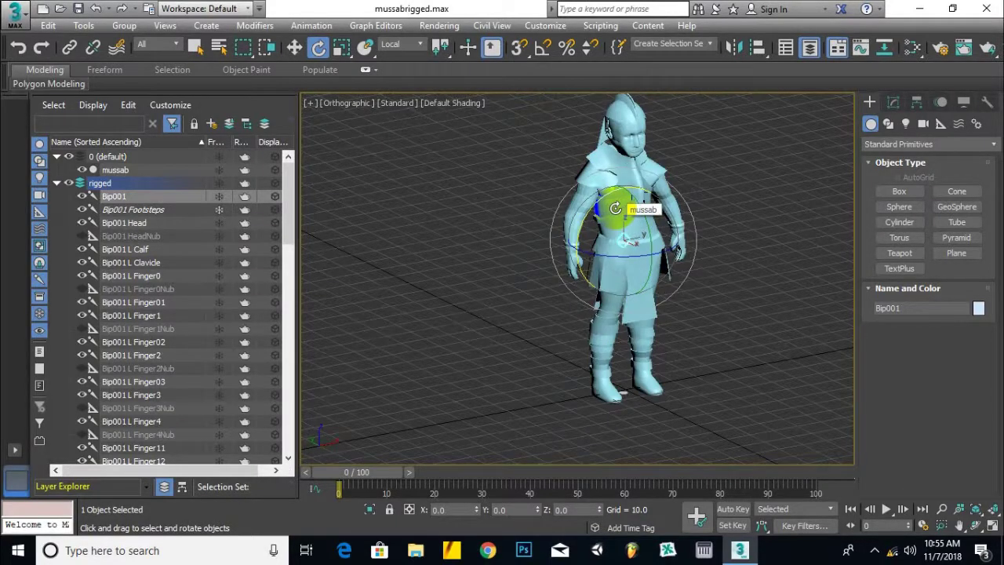